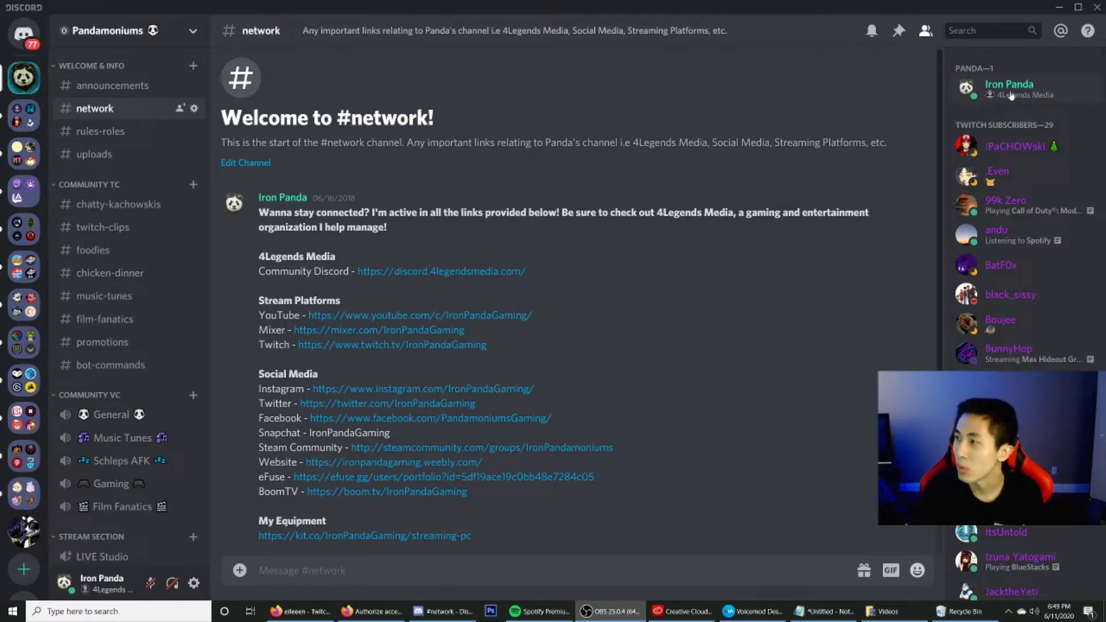
- Examine the role groups in the Pandamoniums server's member list and the layout of its channel categories
scroll(1012, 104, "down", 8)
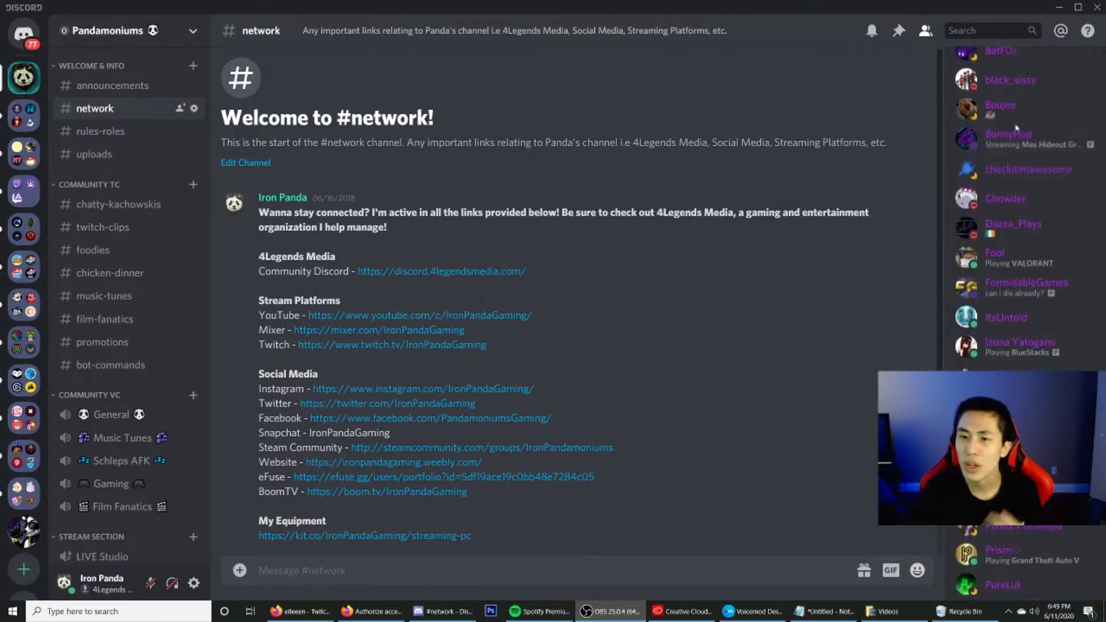
scroll(1012, 141, "down", 8)
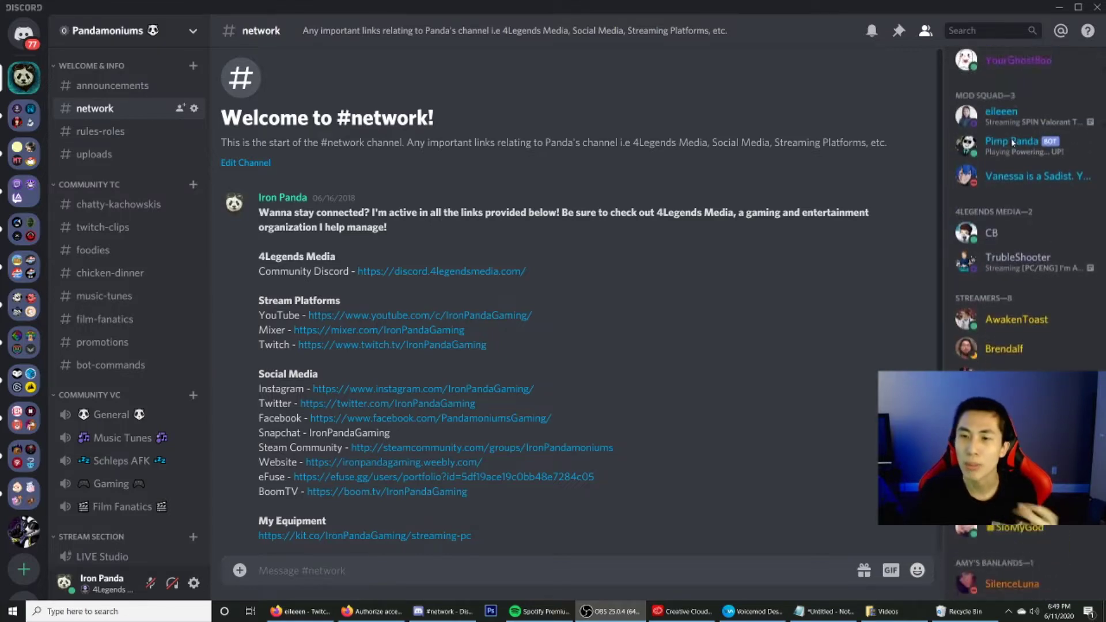
scroll(1011, 138, "down", 5)
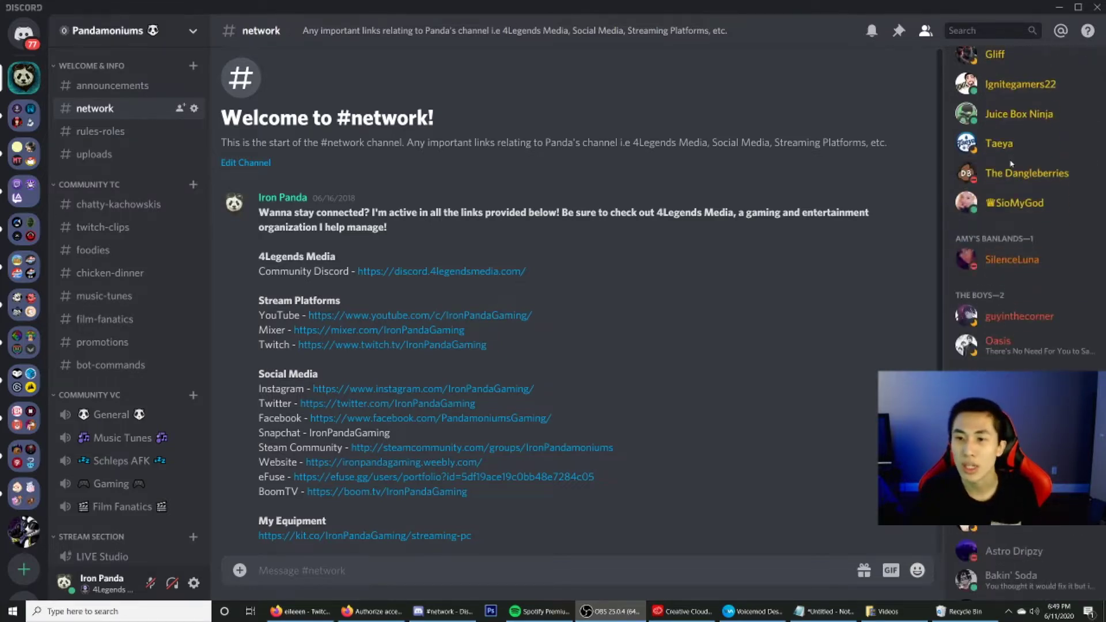
scroll(1010, 165, "down", 3)
scroll(1019, 242, "down", 2)
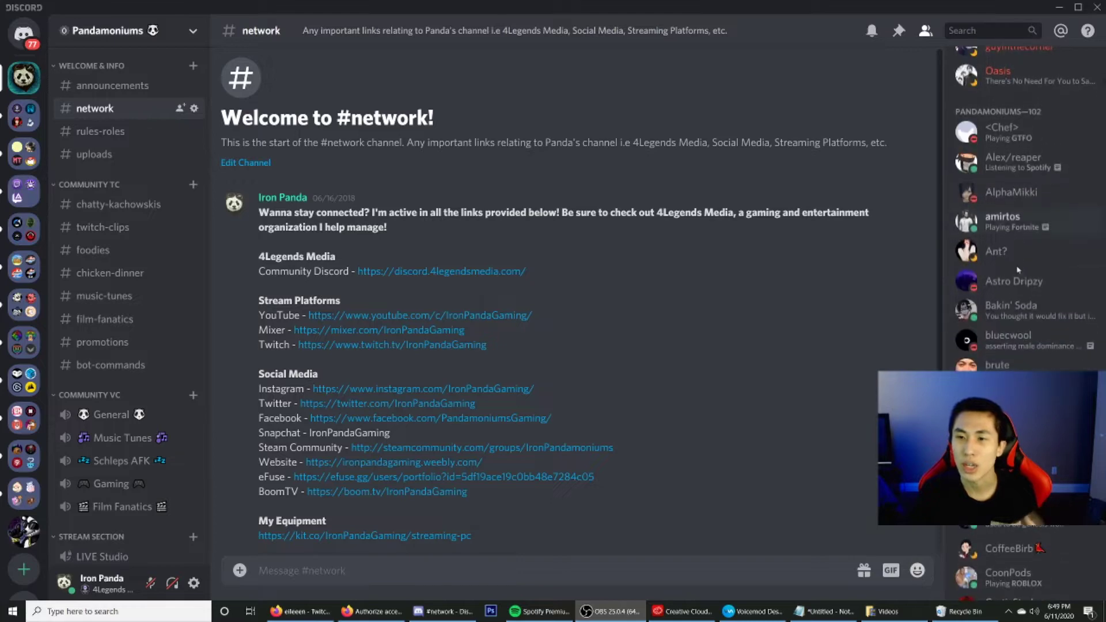
scroll(1013, 230, "up", 20)
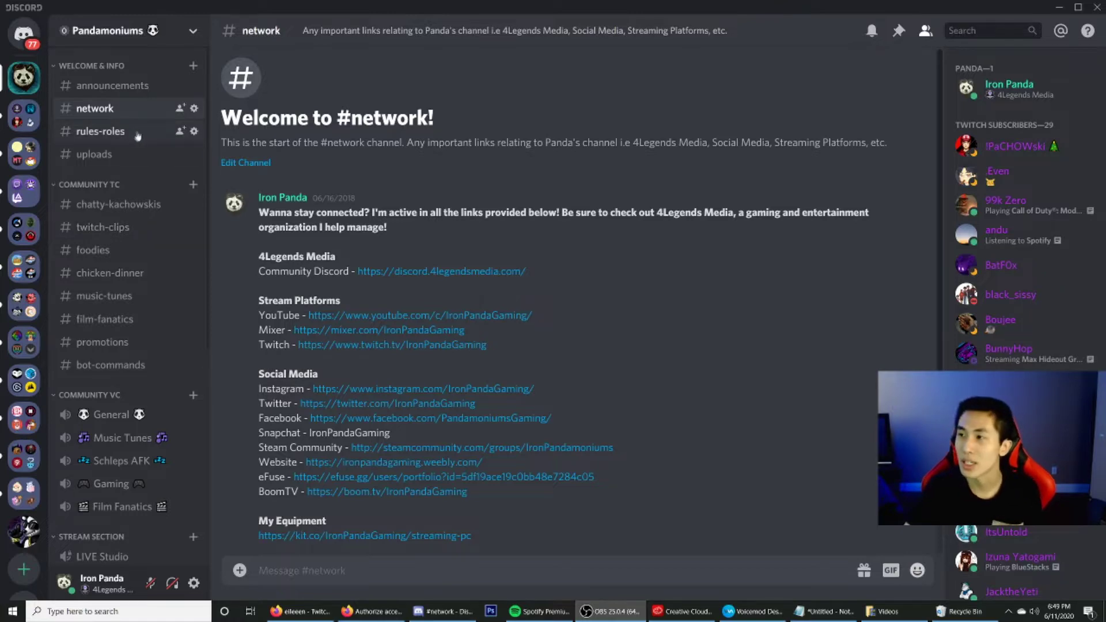
scroll(133, 173, "down", 6)
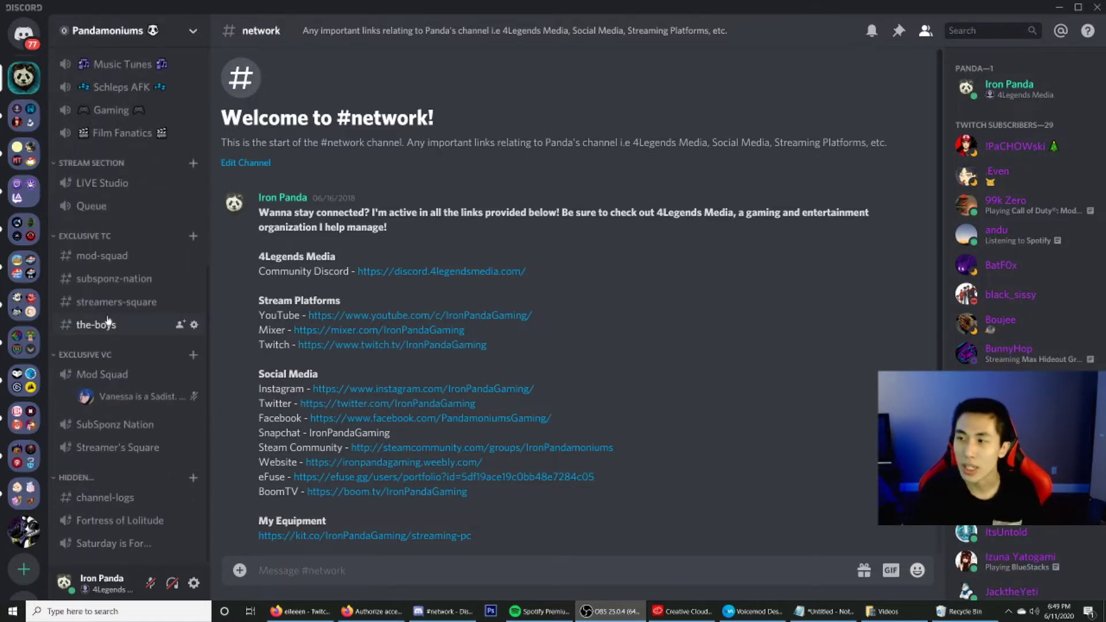
scroll(107, 318, "up", 6)
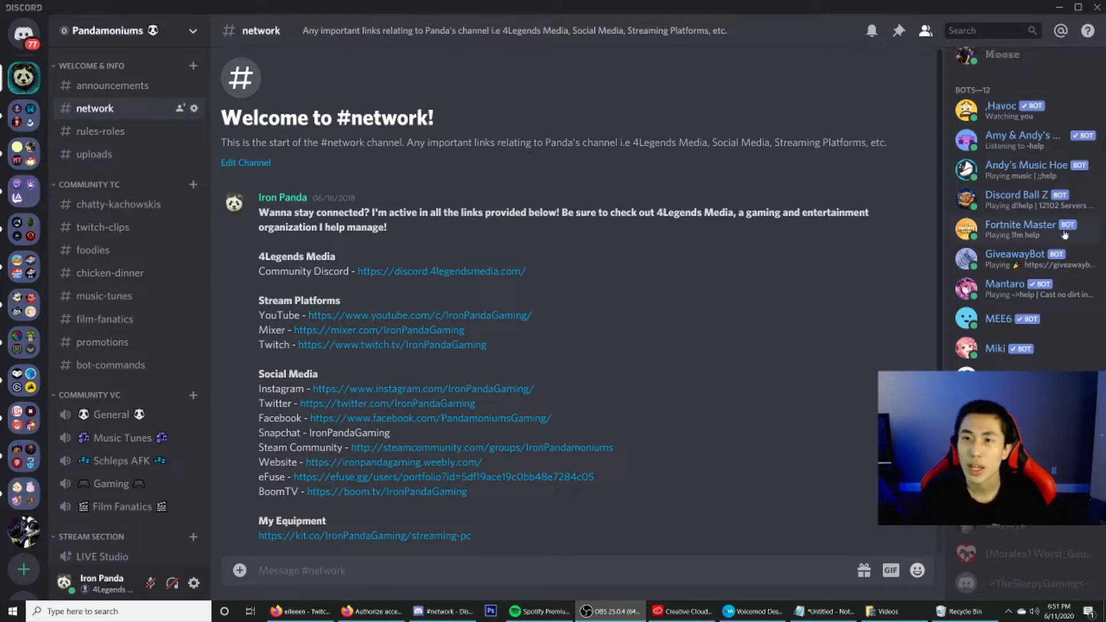
scroll(1064, 234, "down", 2)
scroll(1063, 235, "up", 2)
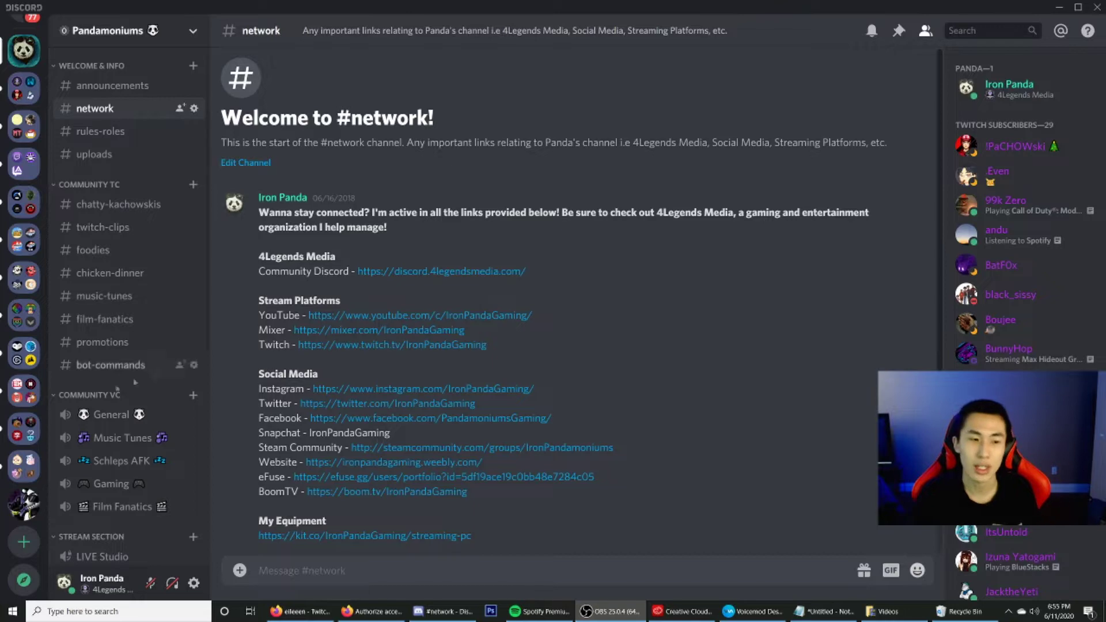
- Create a new server named Test Server with the round green Panda IK logo as its icon
left_click(26, 542)
left_click(478, 377)
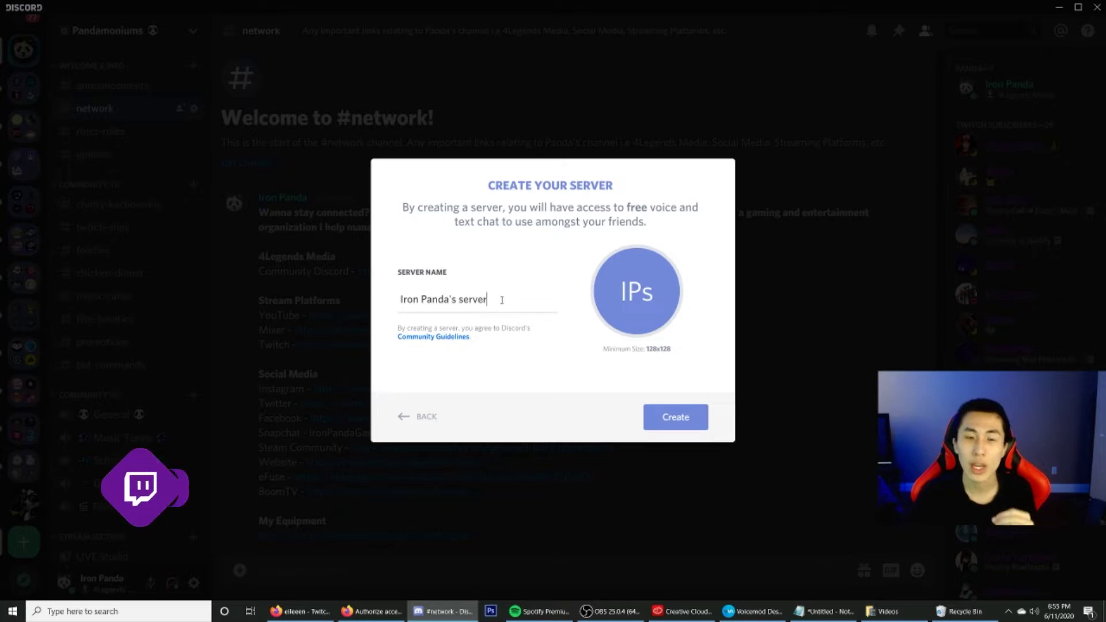
left_click_drag(498, 302, 353, 309)
type("Test Server")
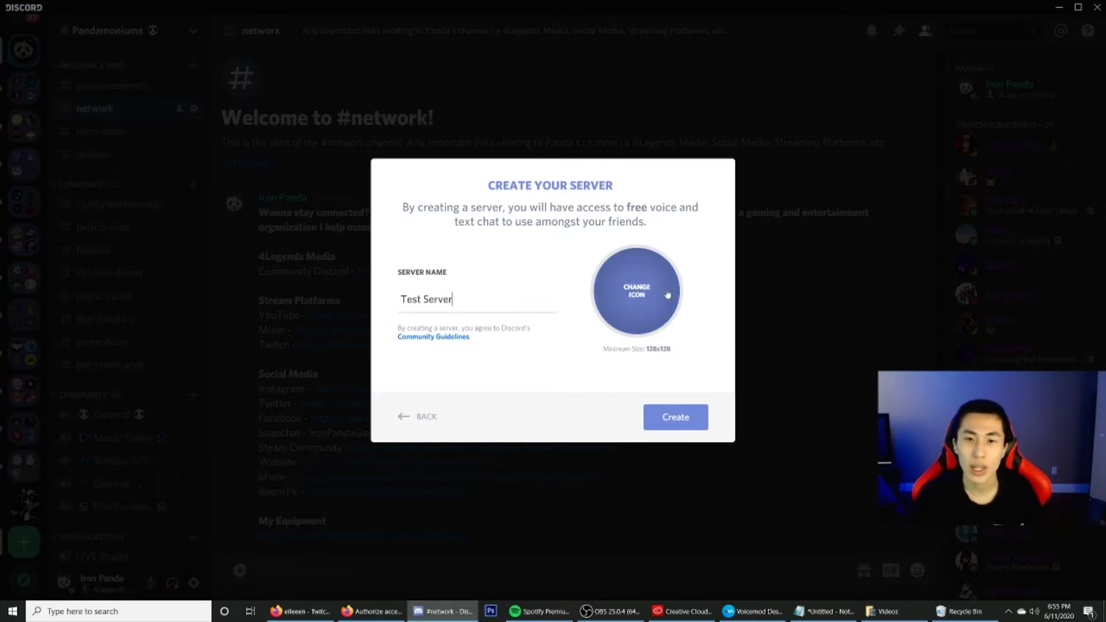
left_click(634, 293)
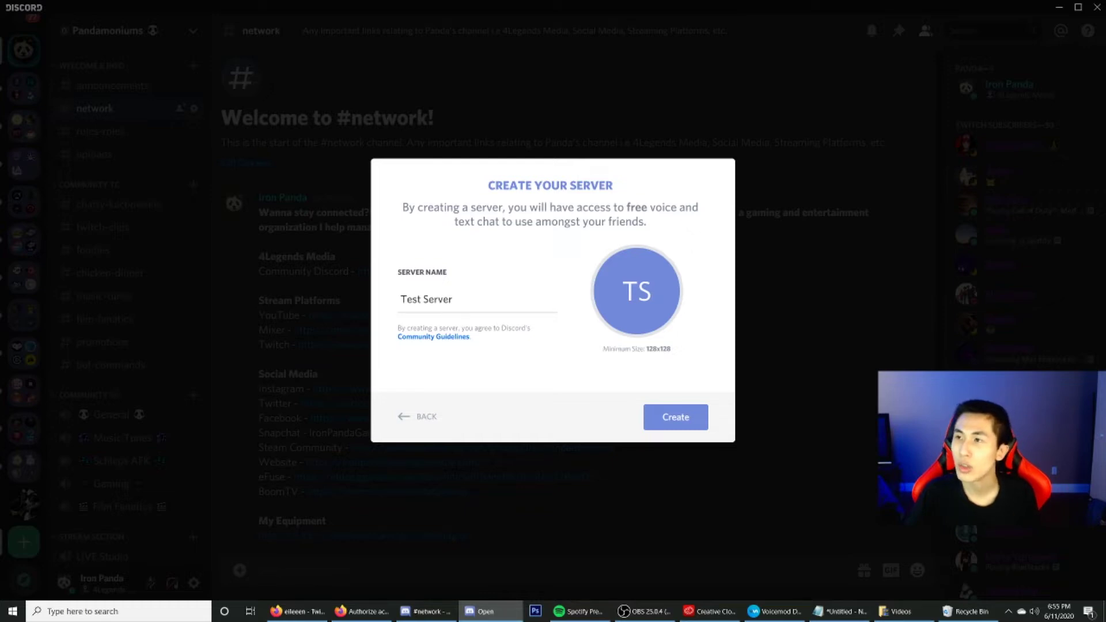
double_click(550, 265)
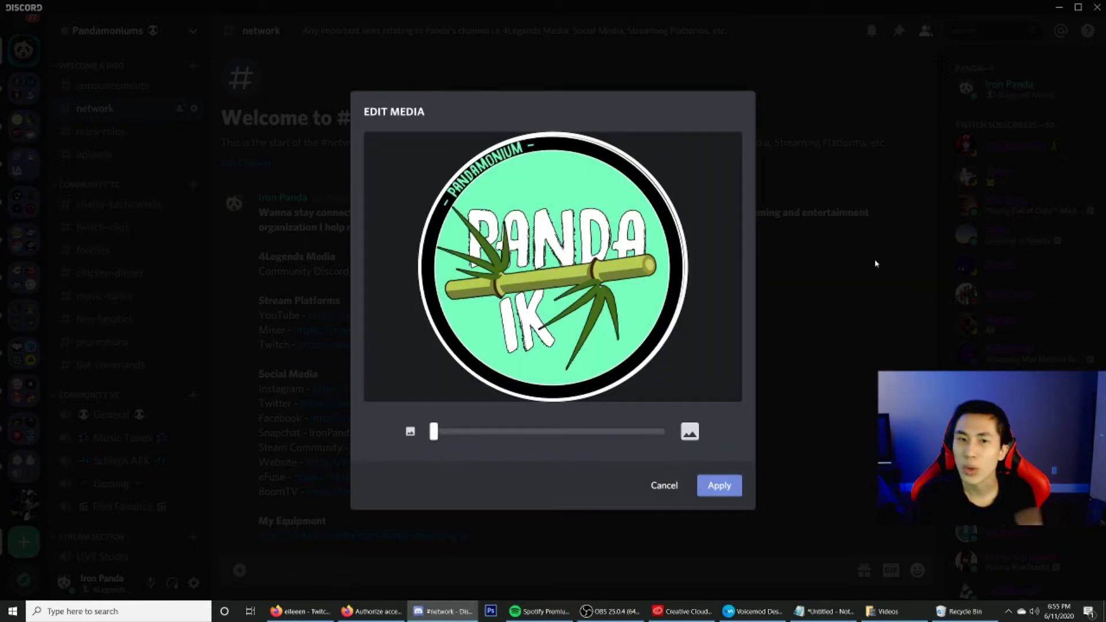
left_click(720, 486)
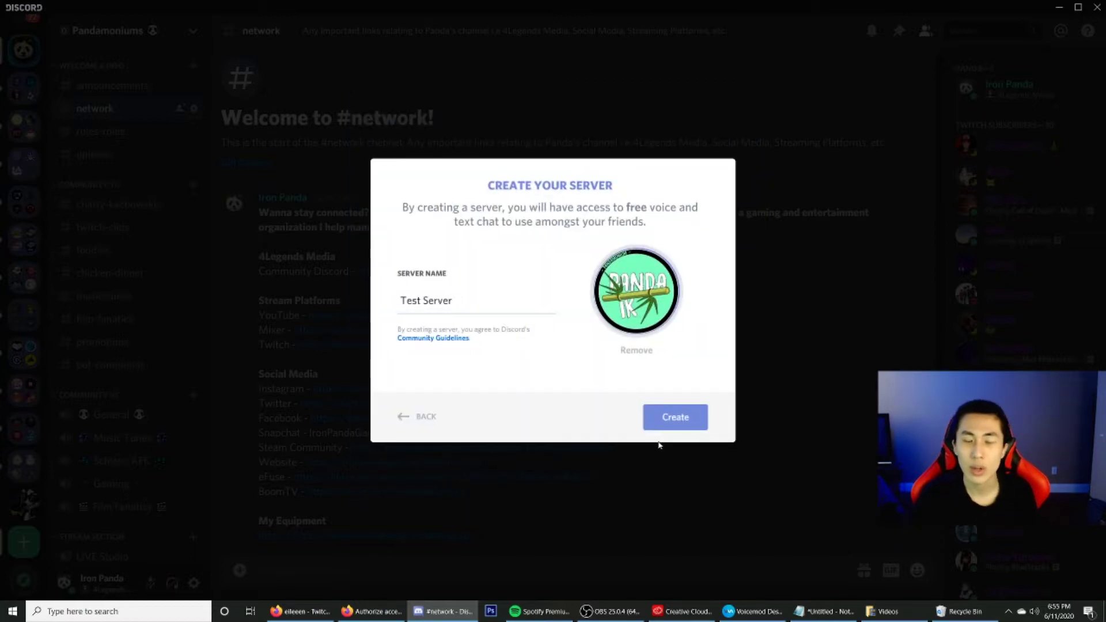
left_click(677, 420)
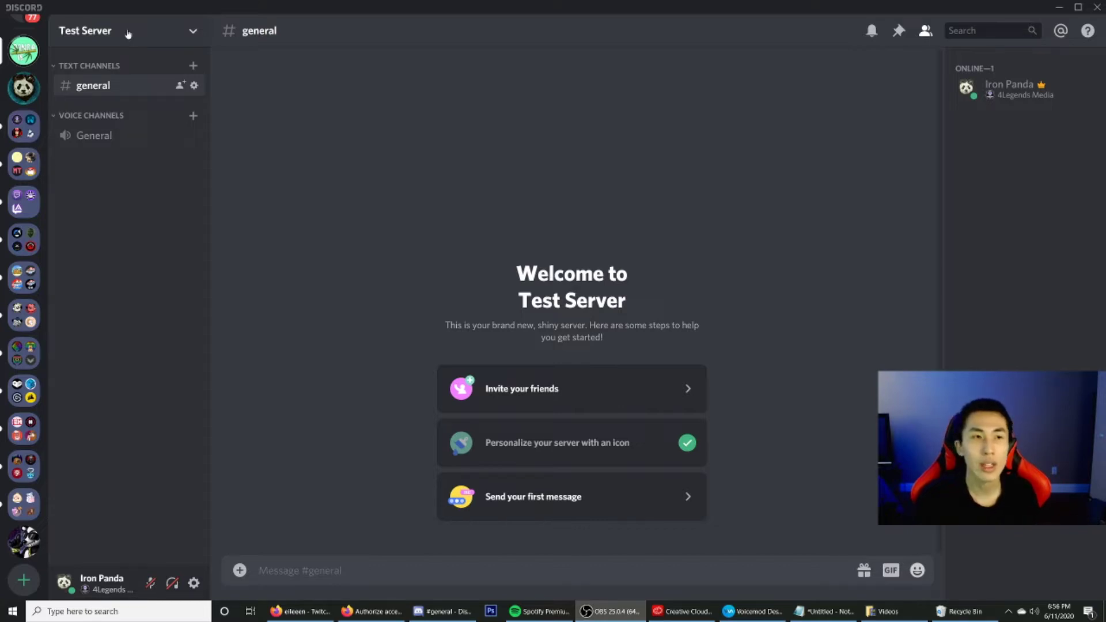
- Open the server settings for Test Server and check the available AFK channel choices
key("alt+Tab")
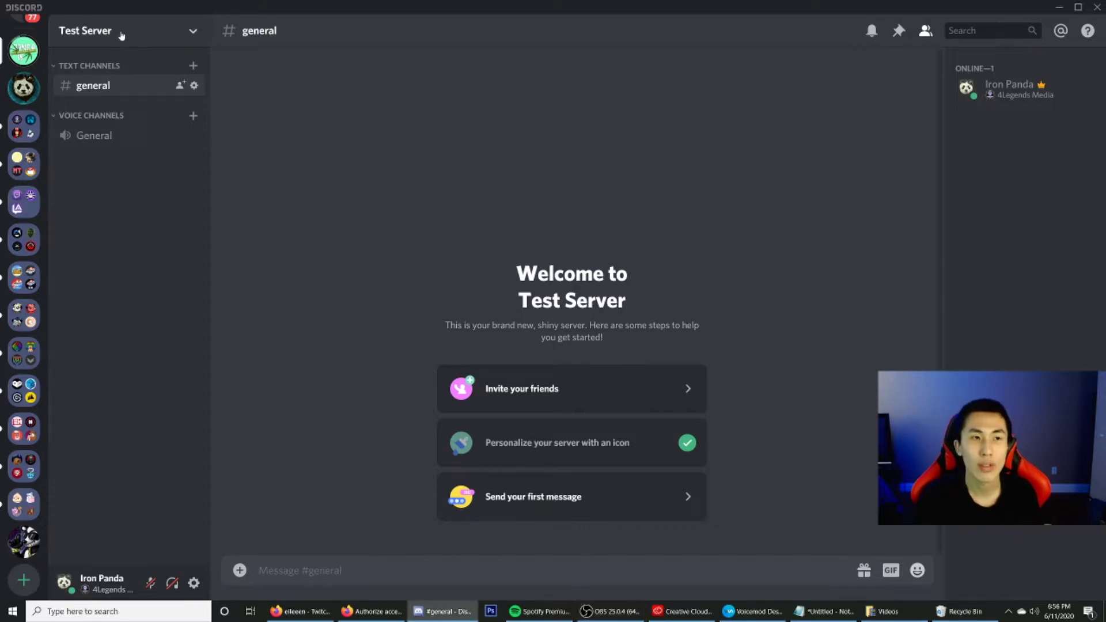
left_click(121, 31)
left_click(115, 122)
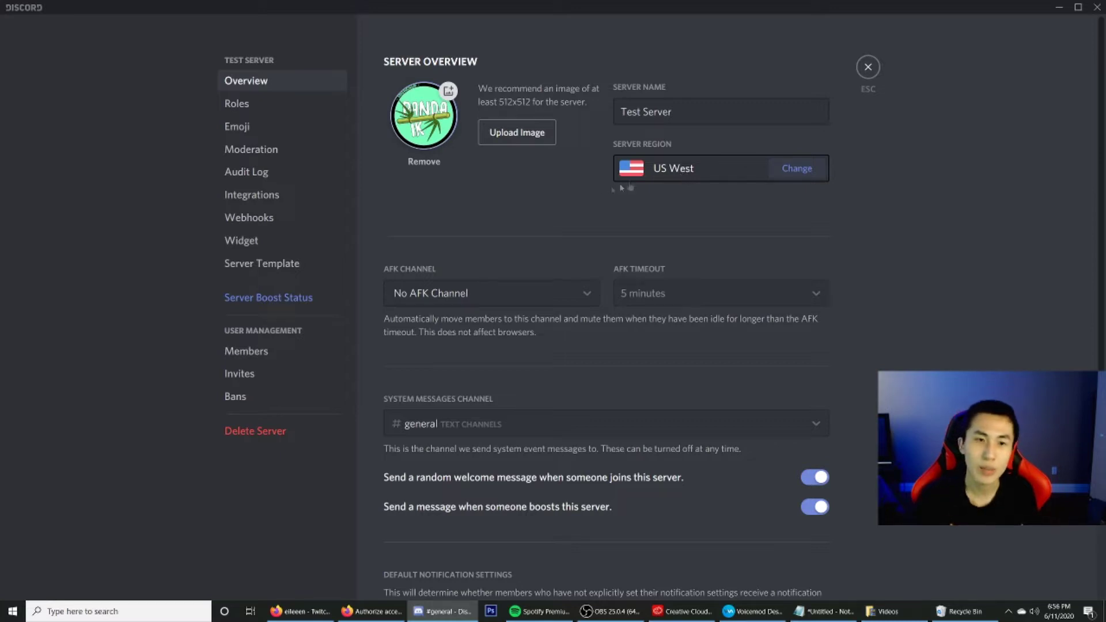
left_click(525, 297)
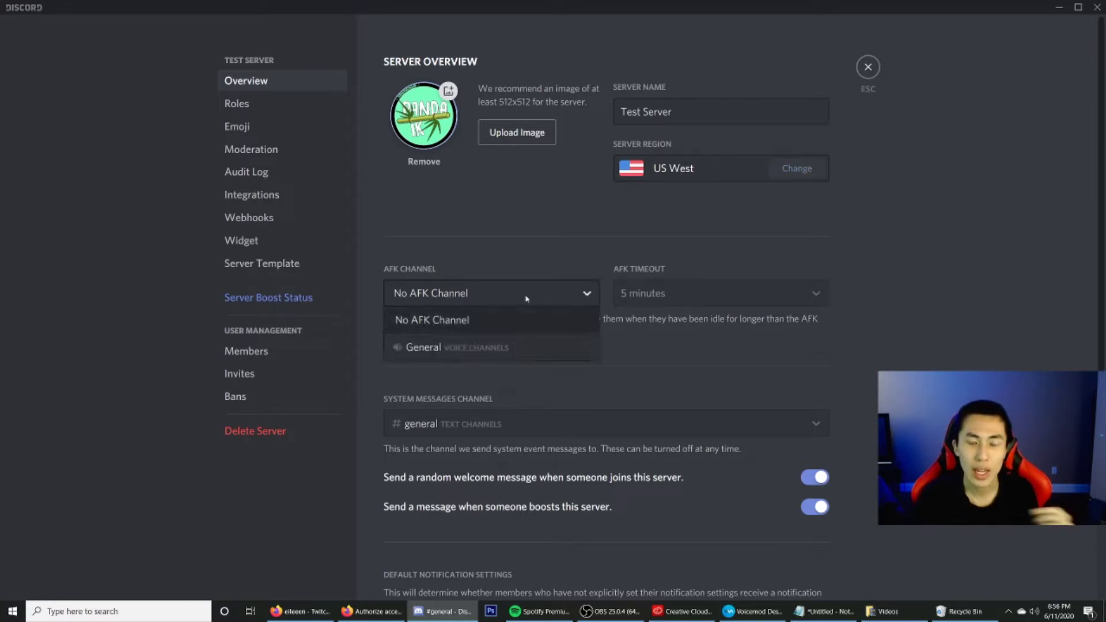
left_click(525, 298)
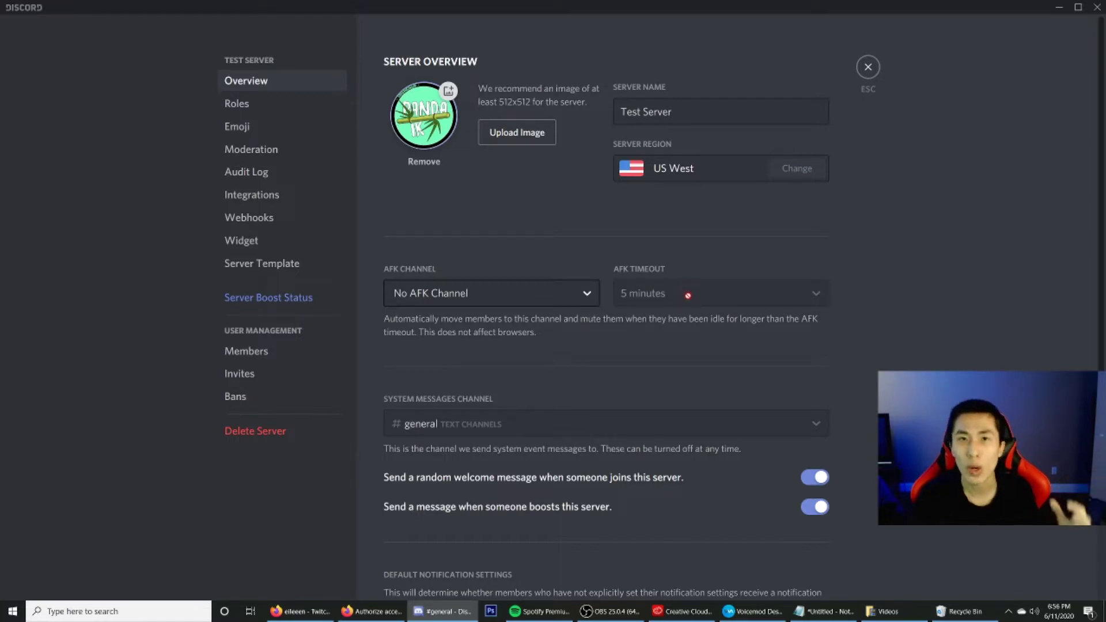
scroll(661, 313, "down", 1)
scroll(662, 314, "down", 1)
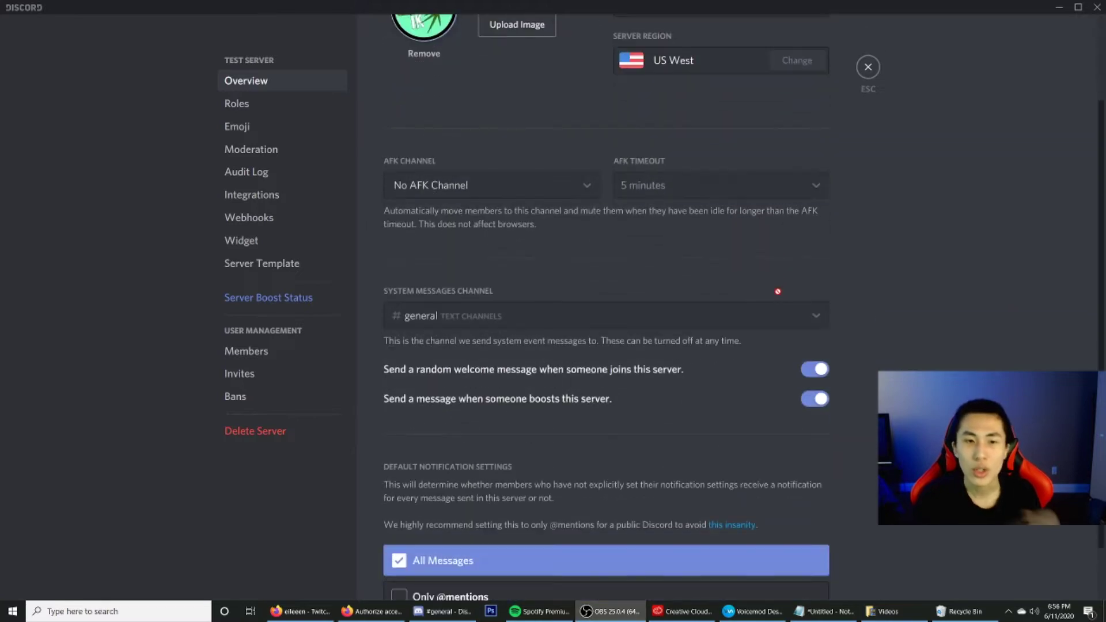
scroll(771, 291, "down", 1)
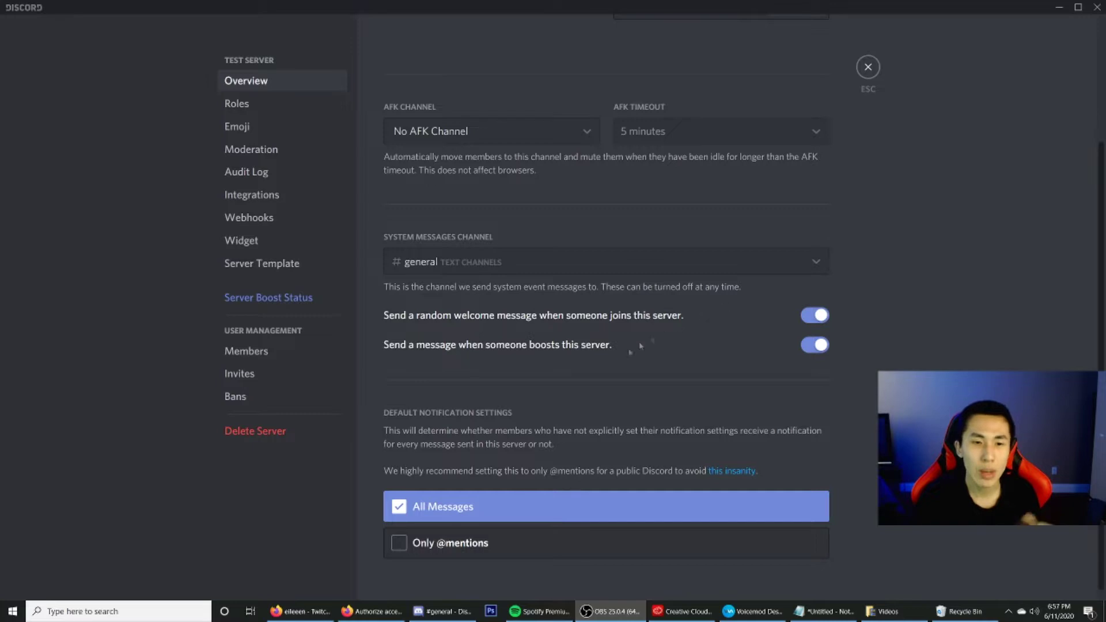
scroll(582, 385, "down", 1)
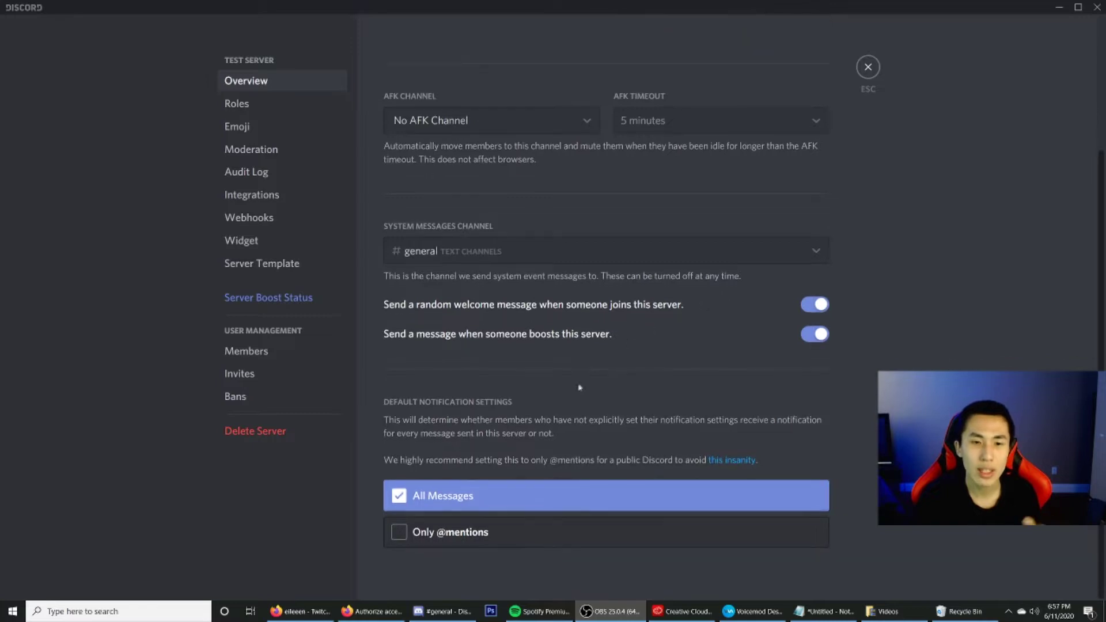
left_click(539, 541)
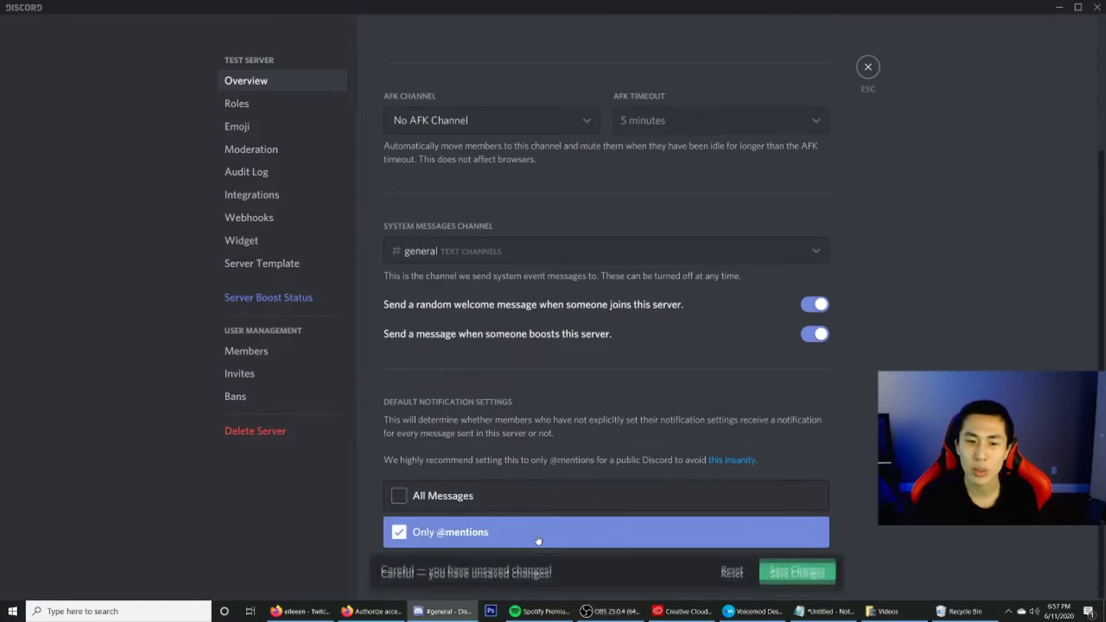
left_click(808, 573)
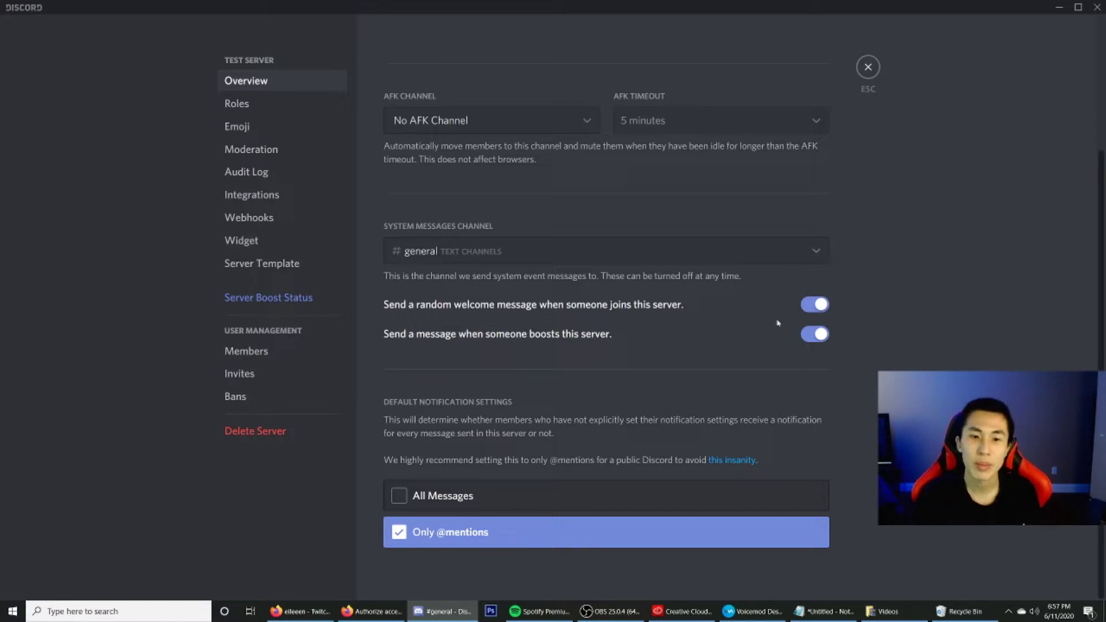
- Add a new server role named Panda and give it the bright teal role color
key("alt+Tab")
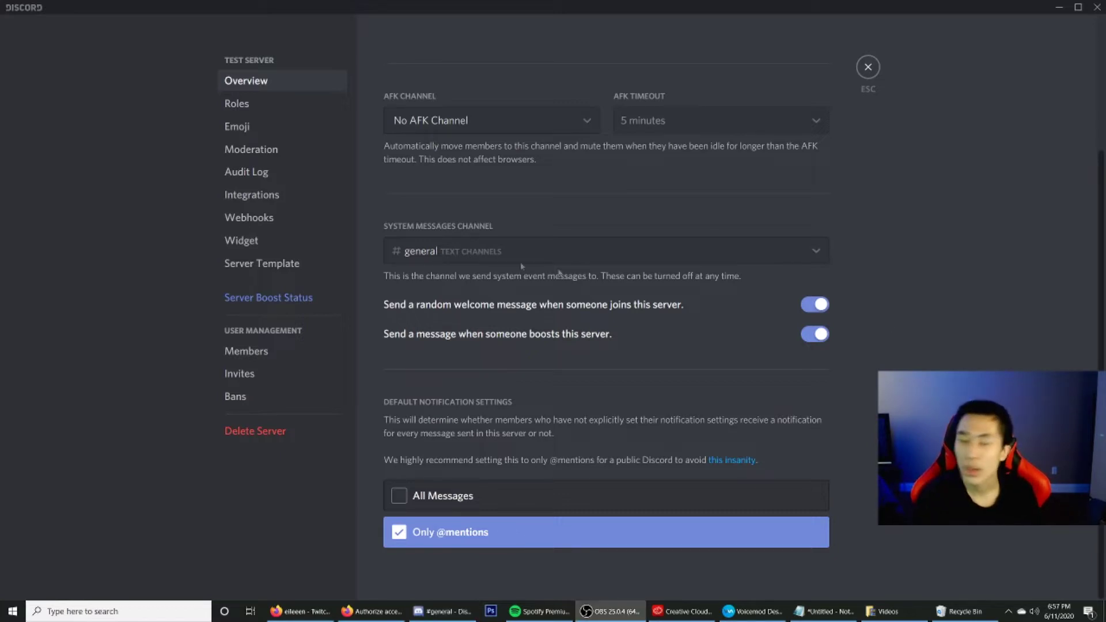
left_click(295, 108)
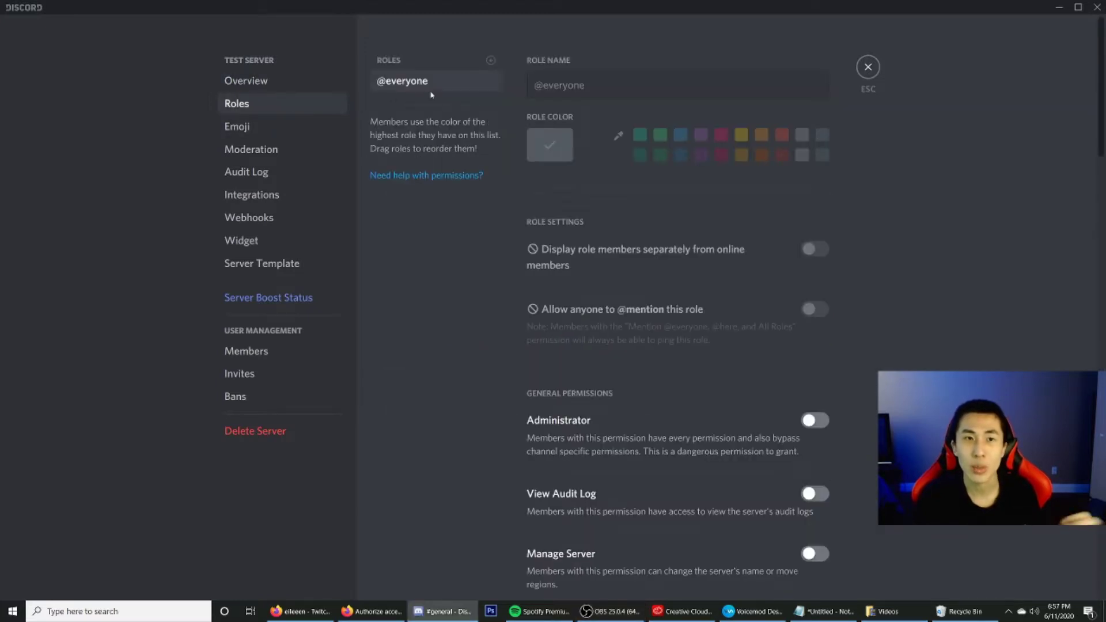
left_click(490, 60)
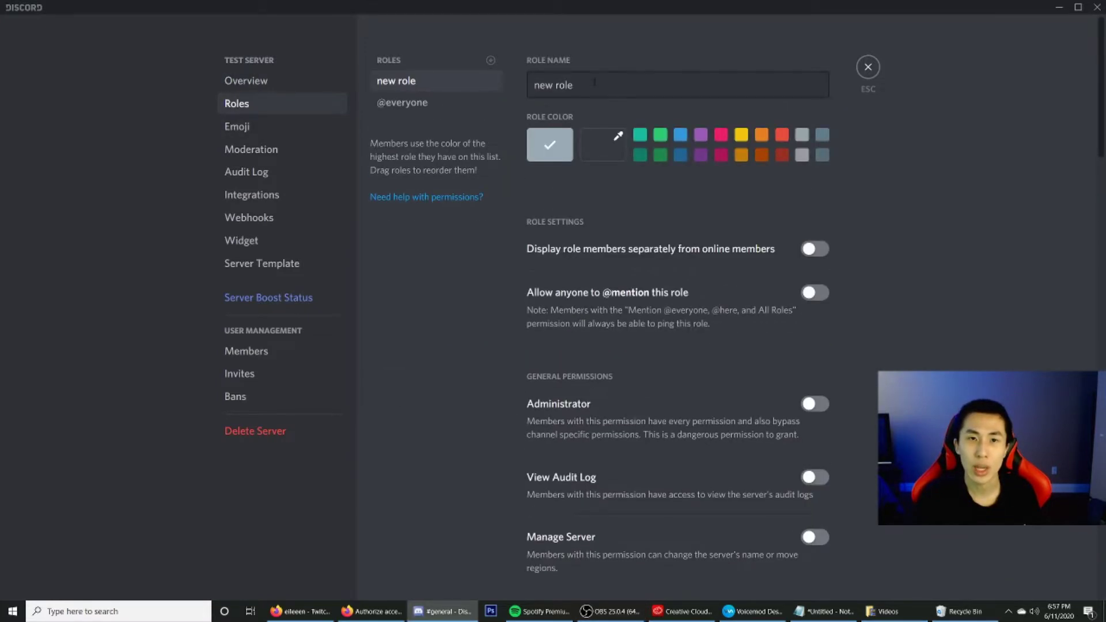
type("Panda")
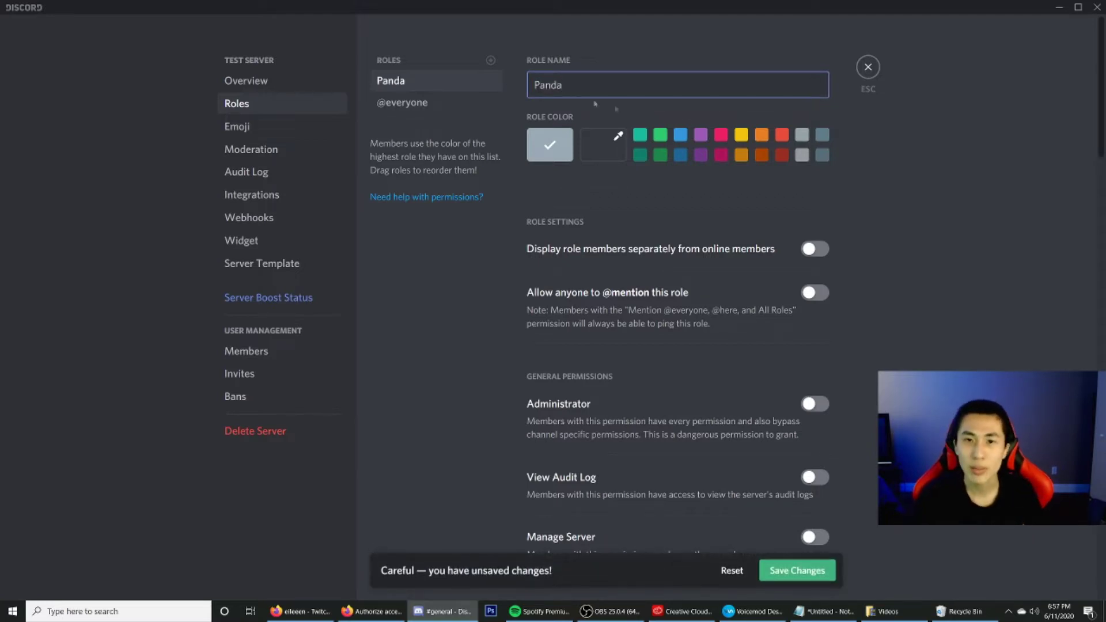
left_click(642, 137)
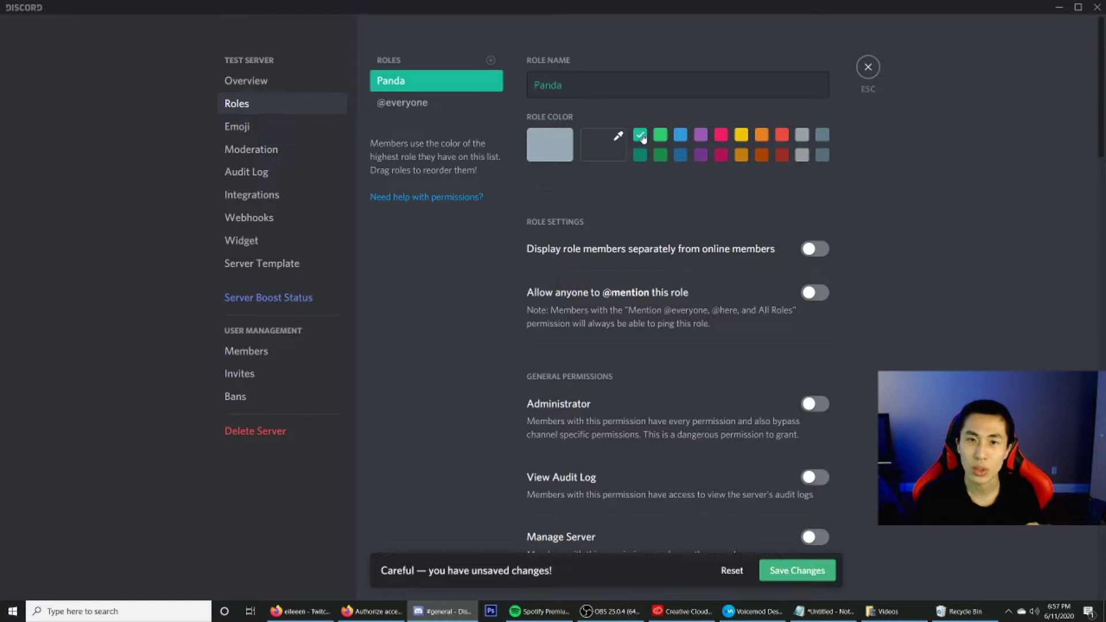
scroll(859, 245, "down", 1)
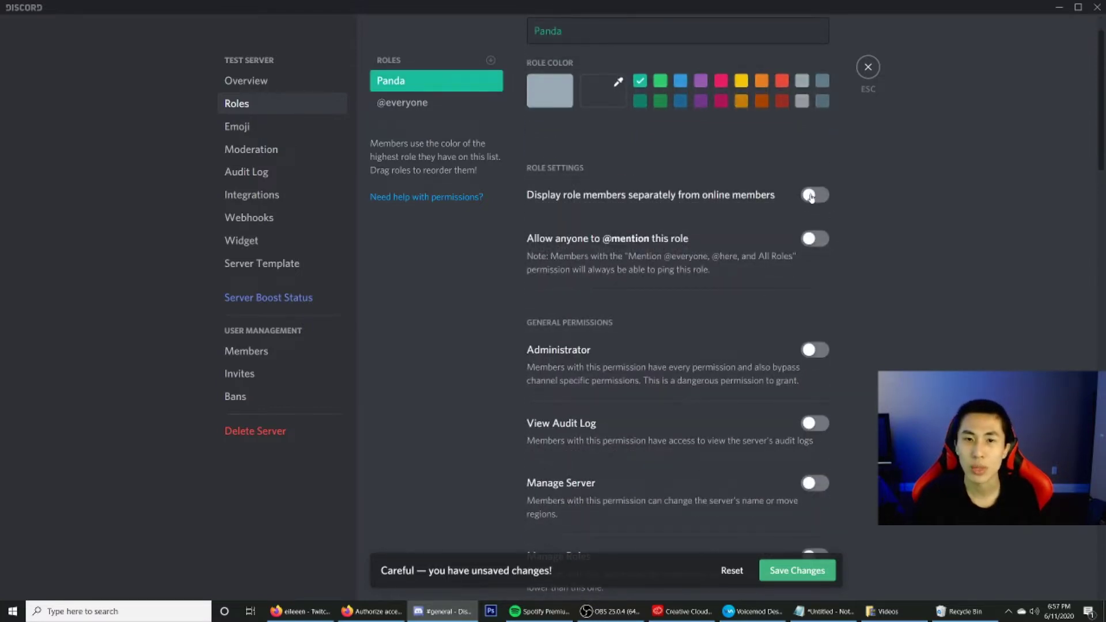
left_click(812, 198)
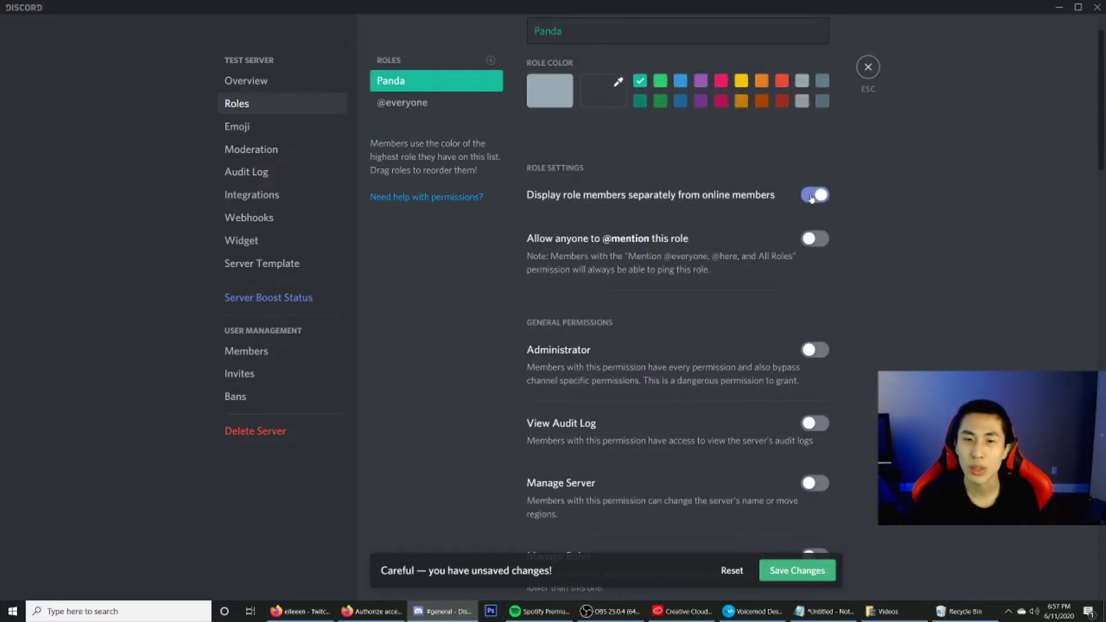
left_click(814, 239)
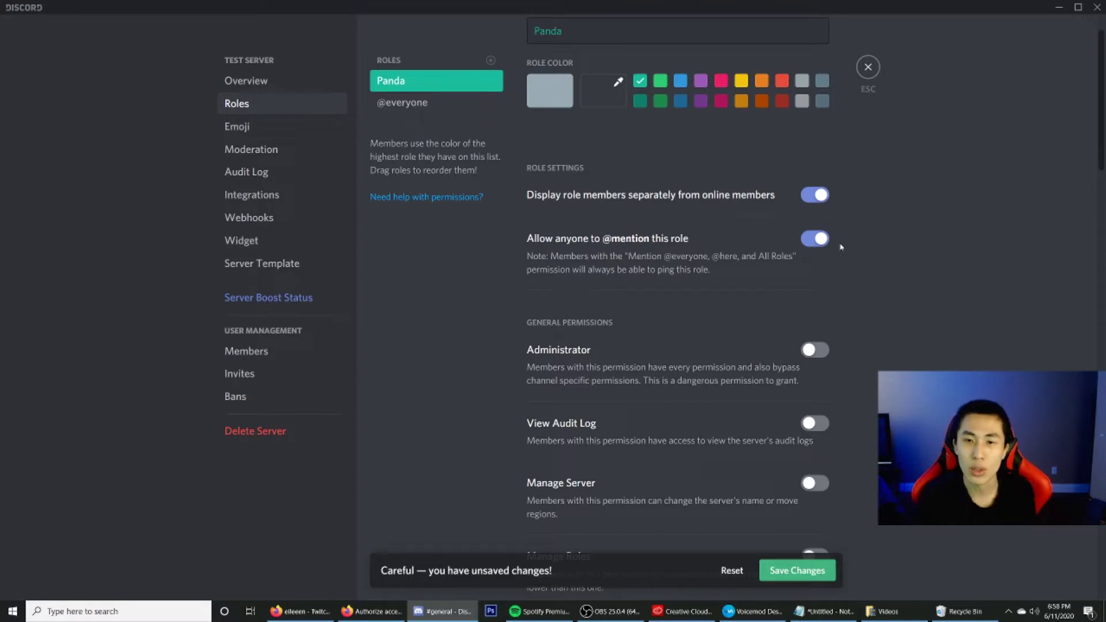
scroll(795, 269, "down", 4)
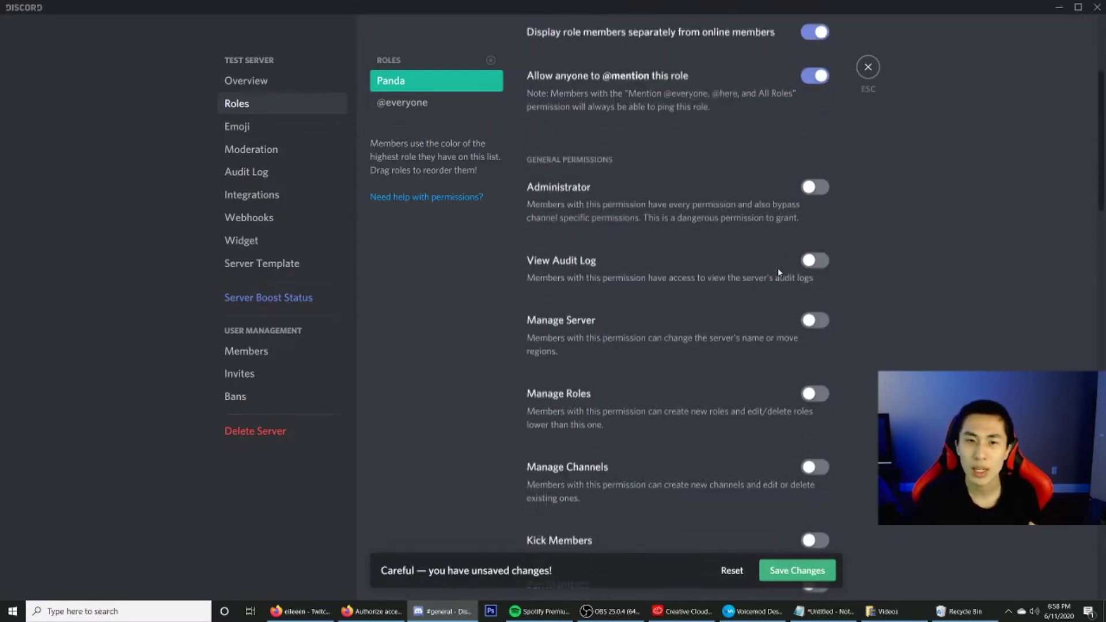
scroll(777, 275, "down", 20)
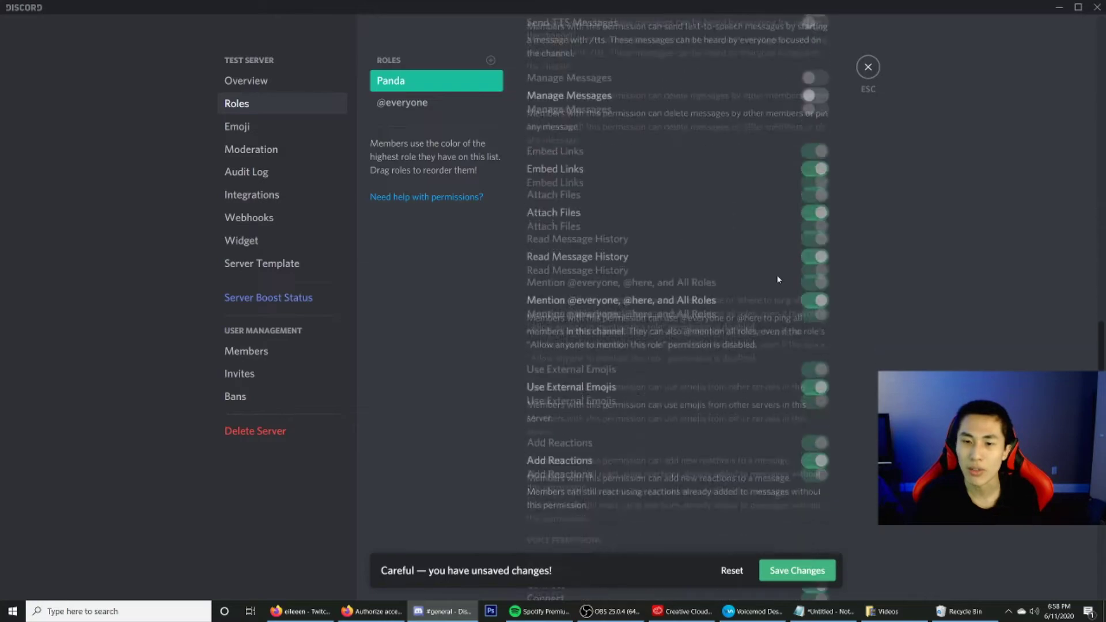
scroll(774, 282, "up", 20)
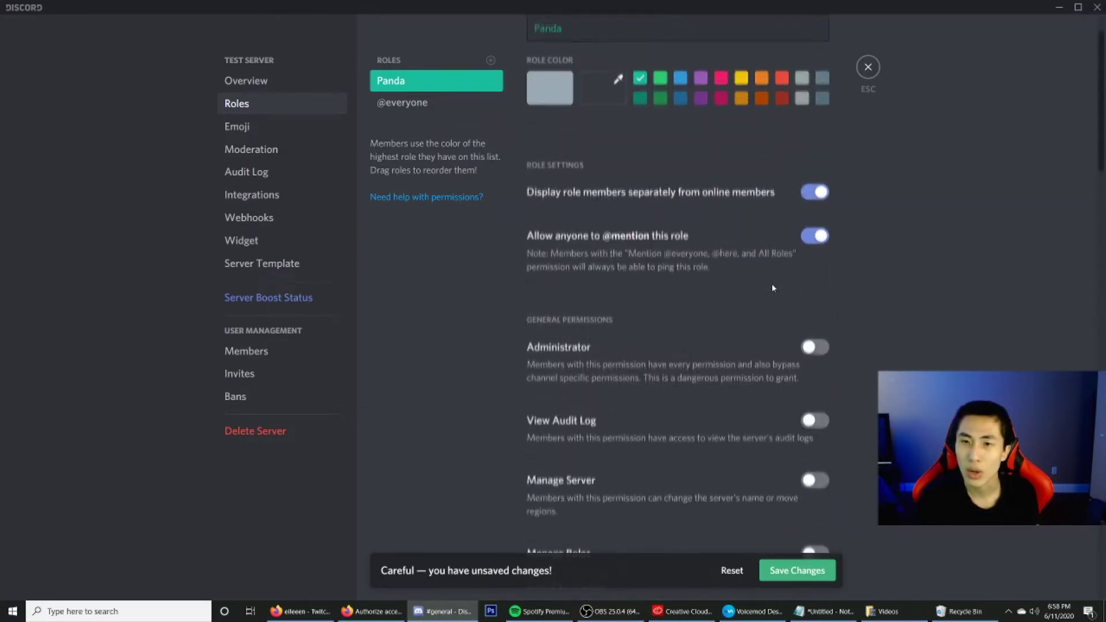
scroll(773, 287, "up", 1)
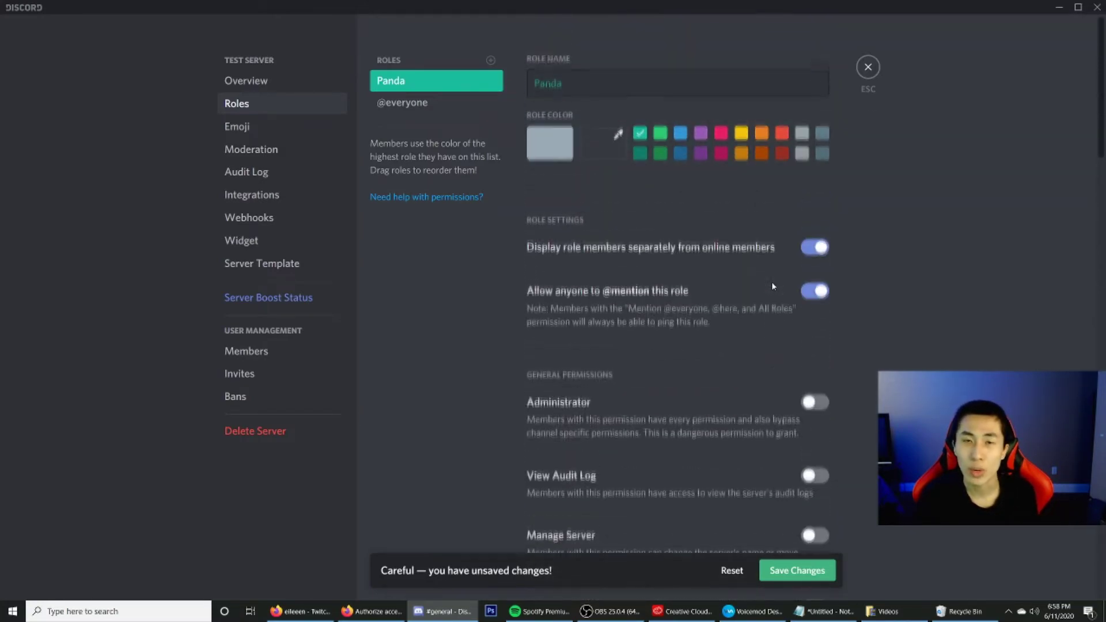
- Save the Panda role changes and add a new role named Moderators with the bright blue role color
left_click(794, 576)
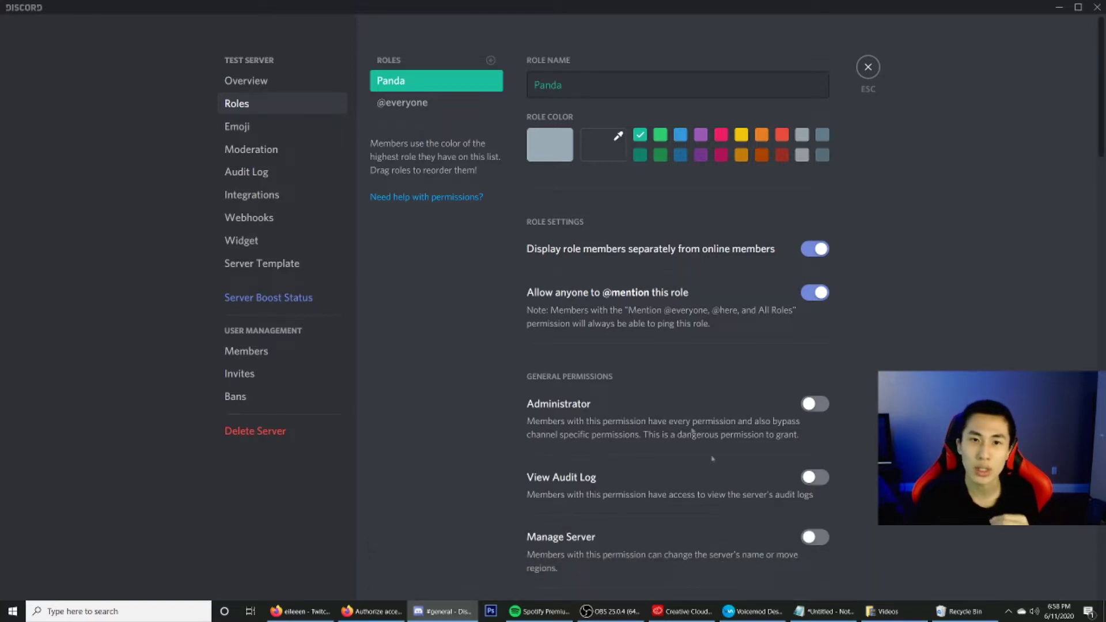
left_click(490, 61)
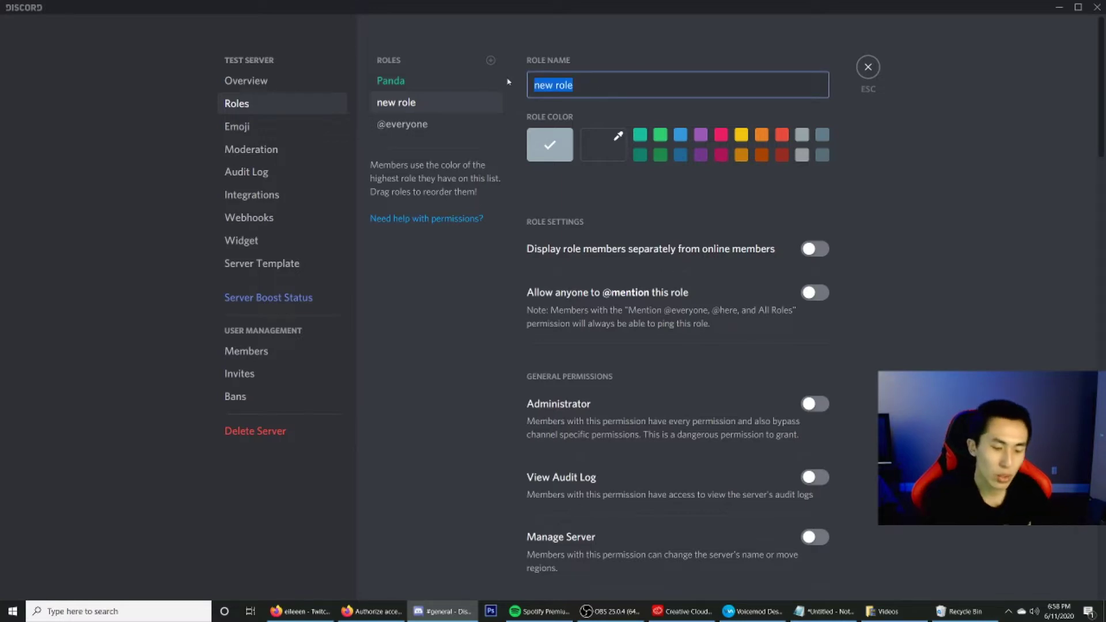
type("Moderators")
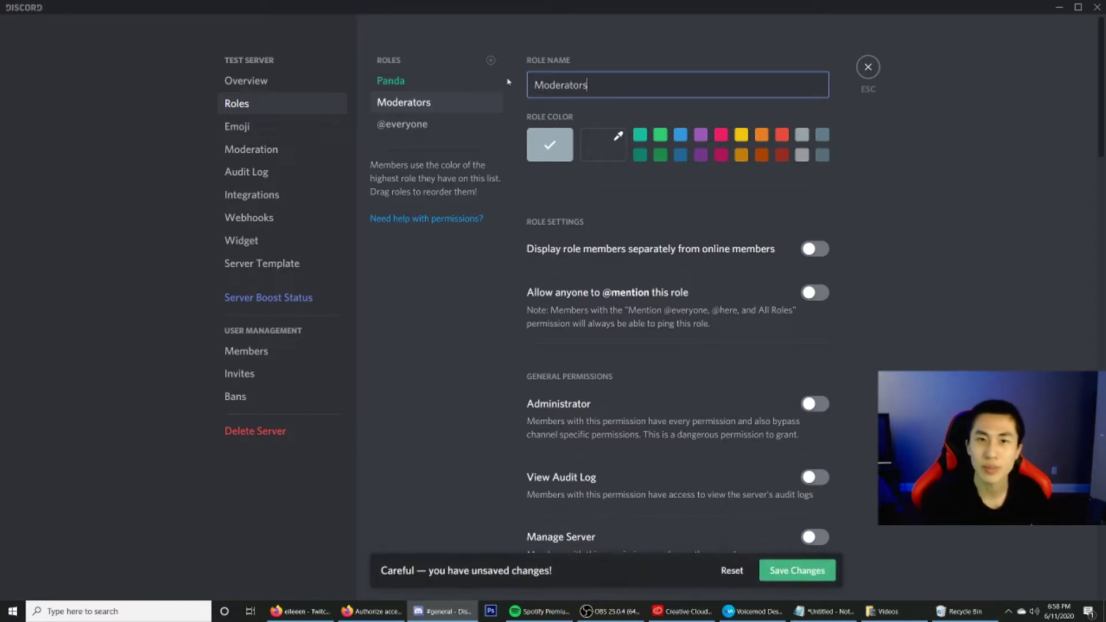
left_click(680, 135)
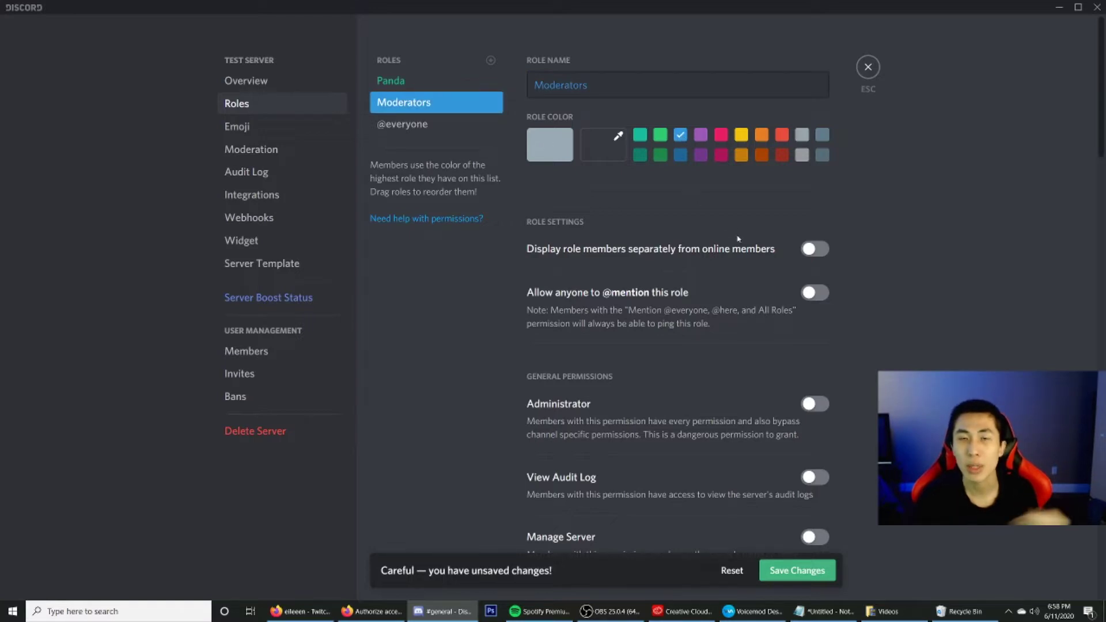
left_click(813, 249)
scroll(746, 268, "down", 2)
scroll(743, 269, "down", 2)
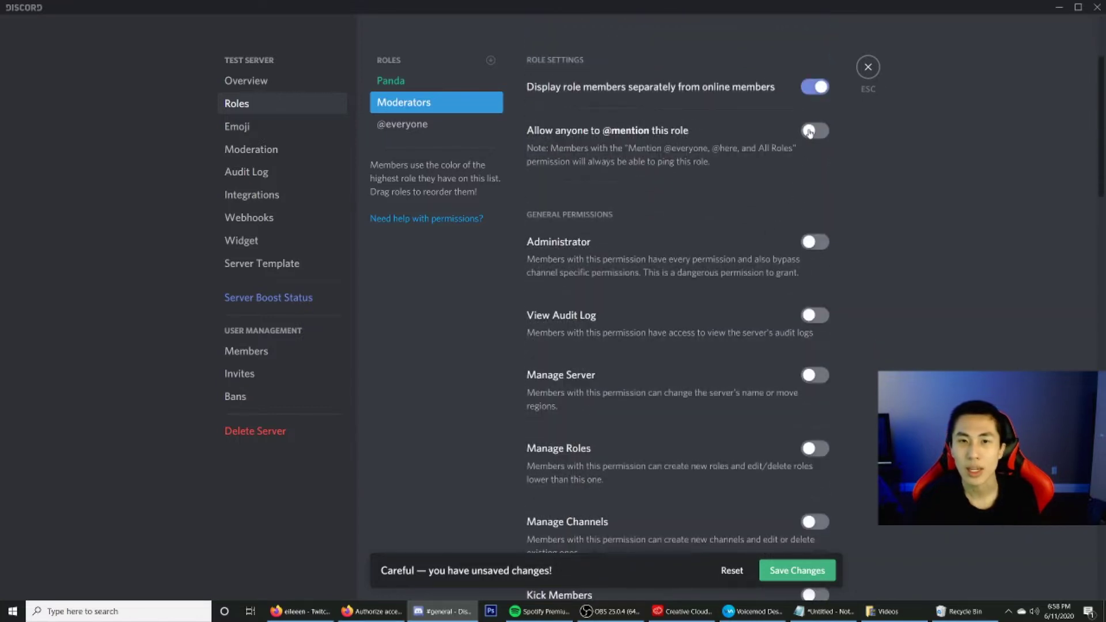
left_click(809, 132)
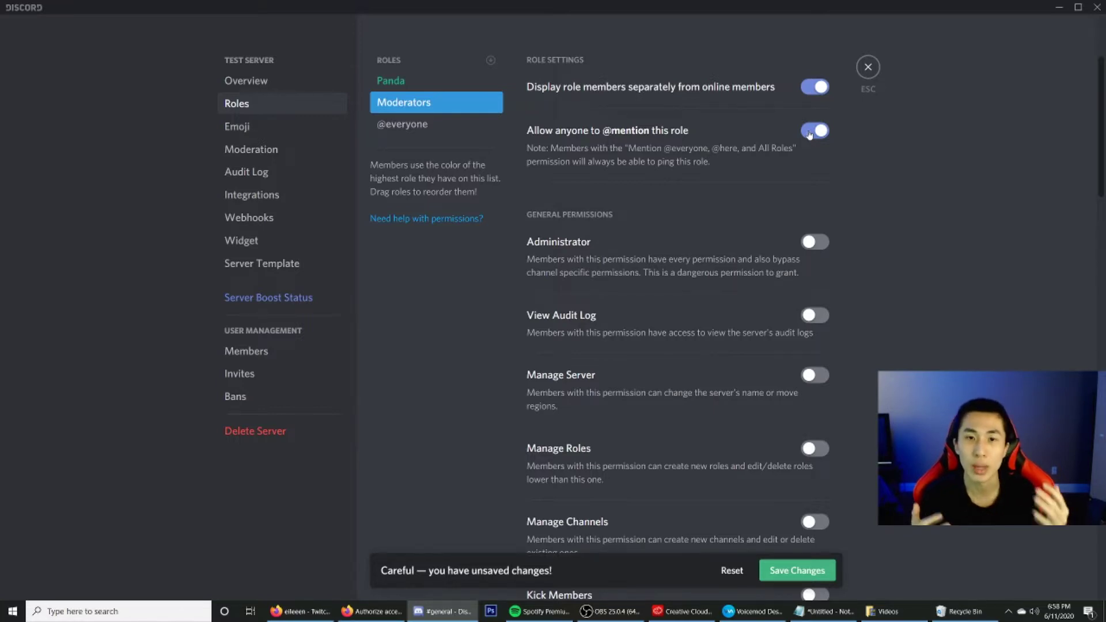
scroll(748, 151, "down", 2)
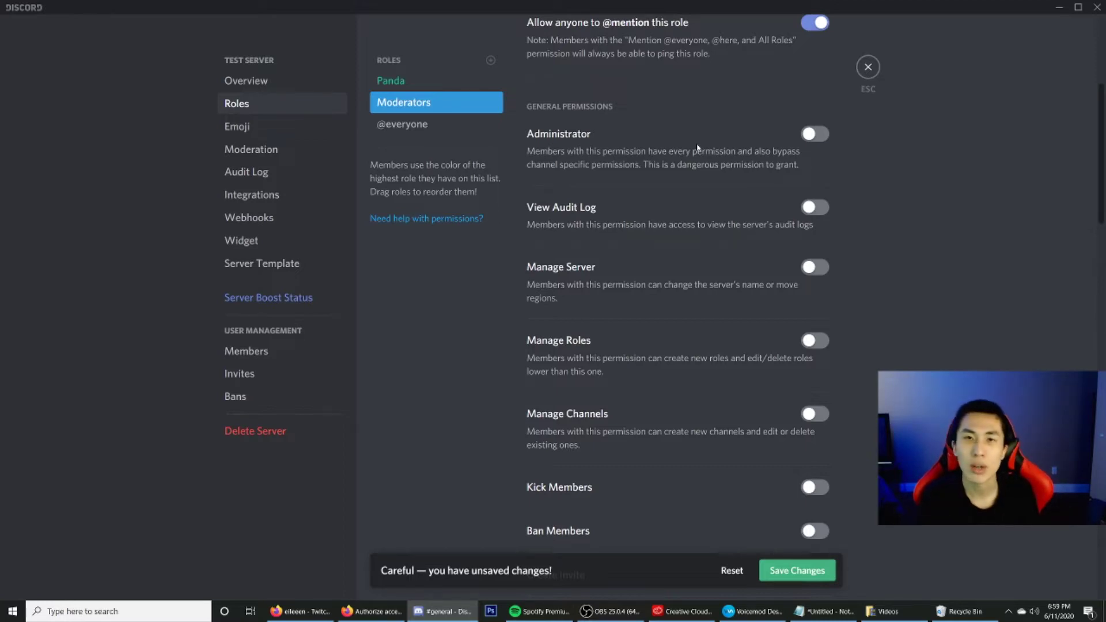
left_click(817, 134)
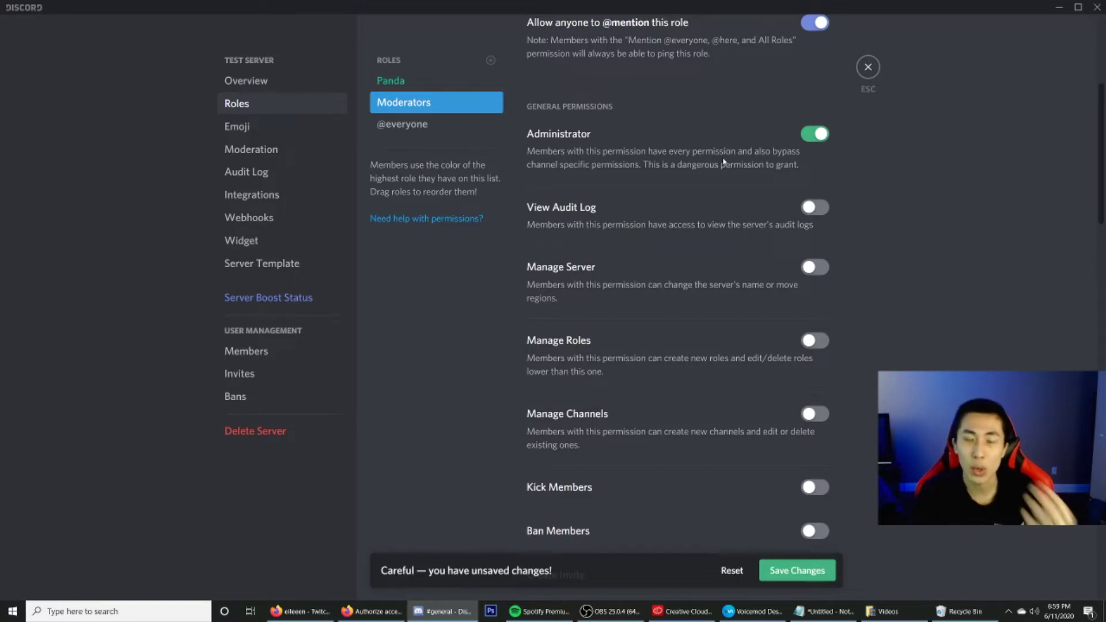
scroll(729, 171, "down", 1)
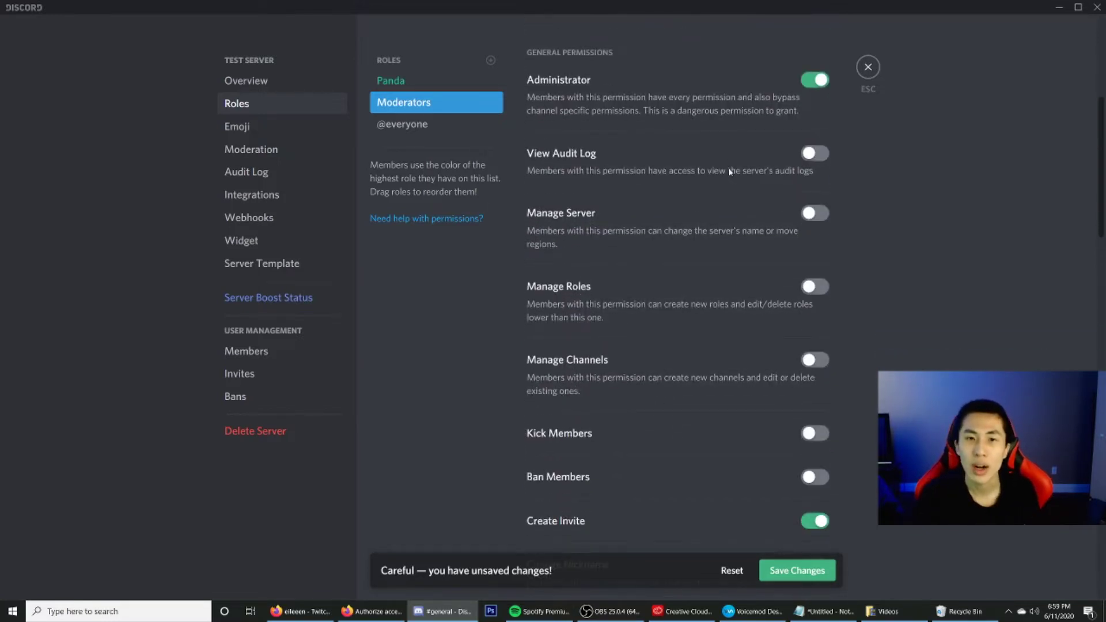
left_click(821, 81)
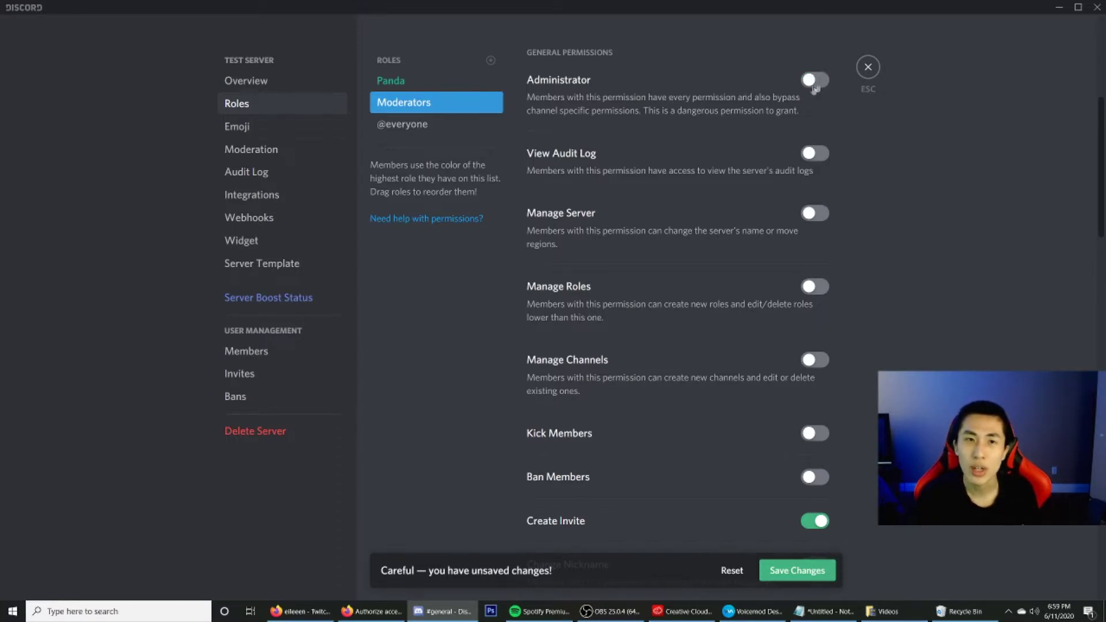
scroll(729, 157, "up", 4)
scroll(729, 162, "down", 2)
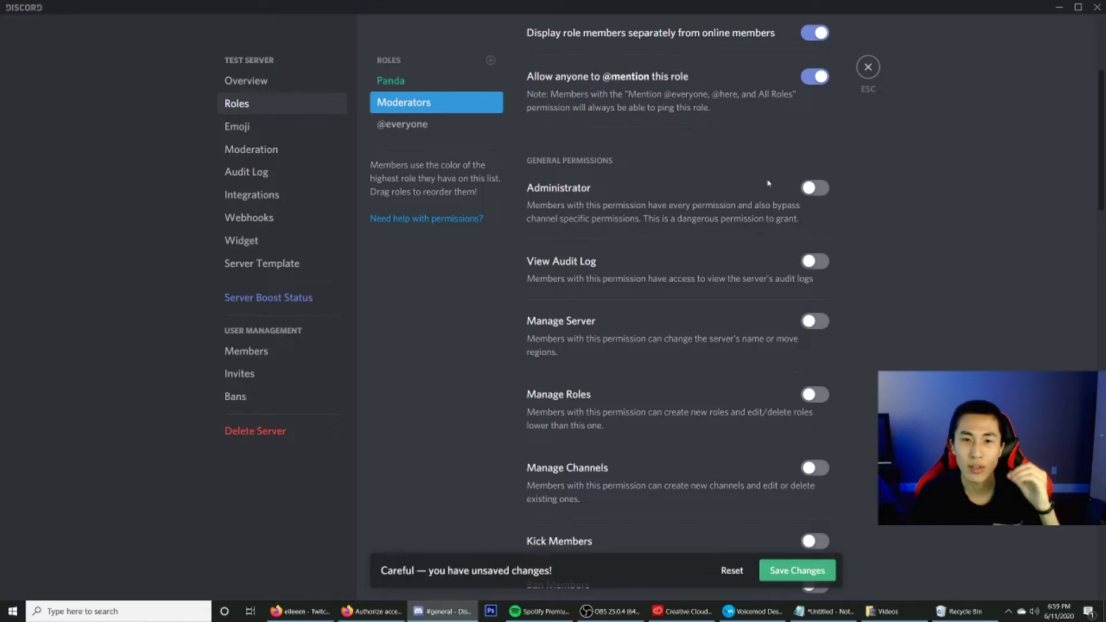
- Grant the Moderators role the View Audit Log, Manage Server, Manage Roles and Manage Channels permissions
scroll(765, 188, "down", 2)
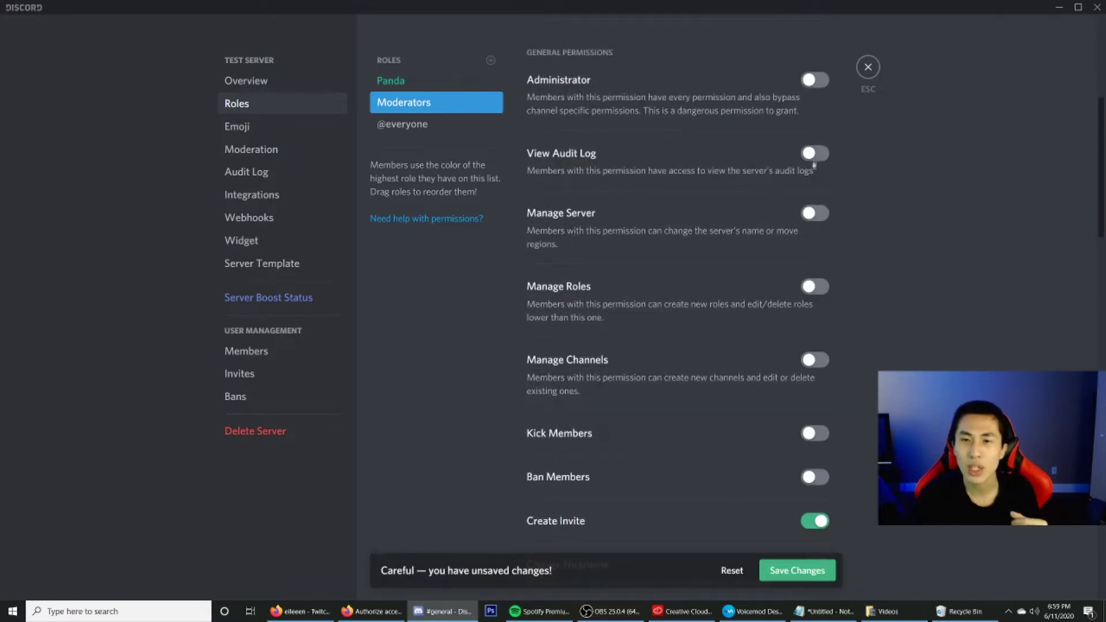
left_click(815, 154)
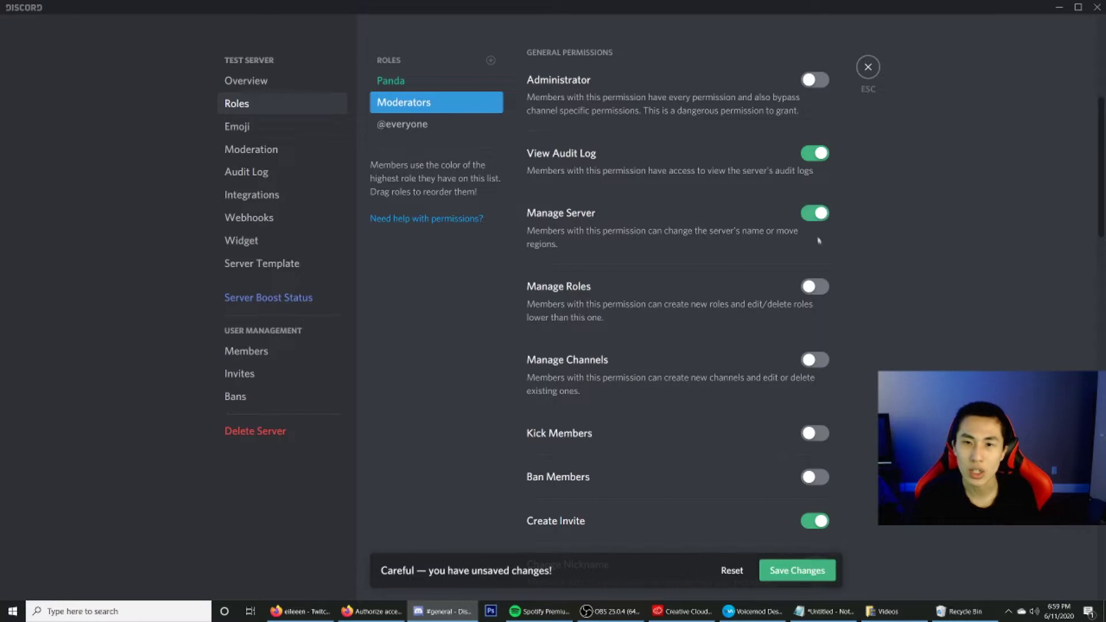
left_click(818, 290)
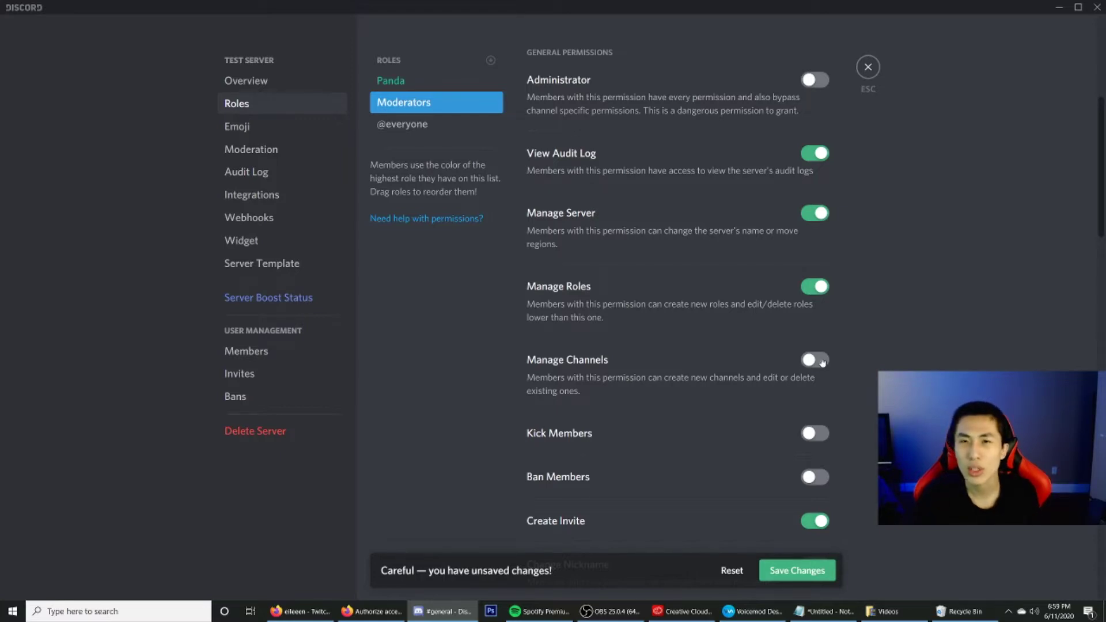
left_click(818, 360)
- Revoke the Manage Channels, Manage Roles and Manage Server permissions from the Moderators role
scroll(742, 322, "down", 4)
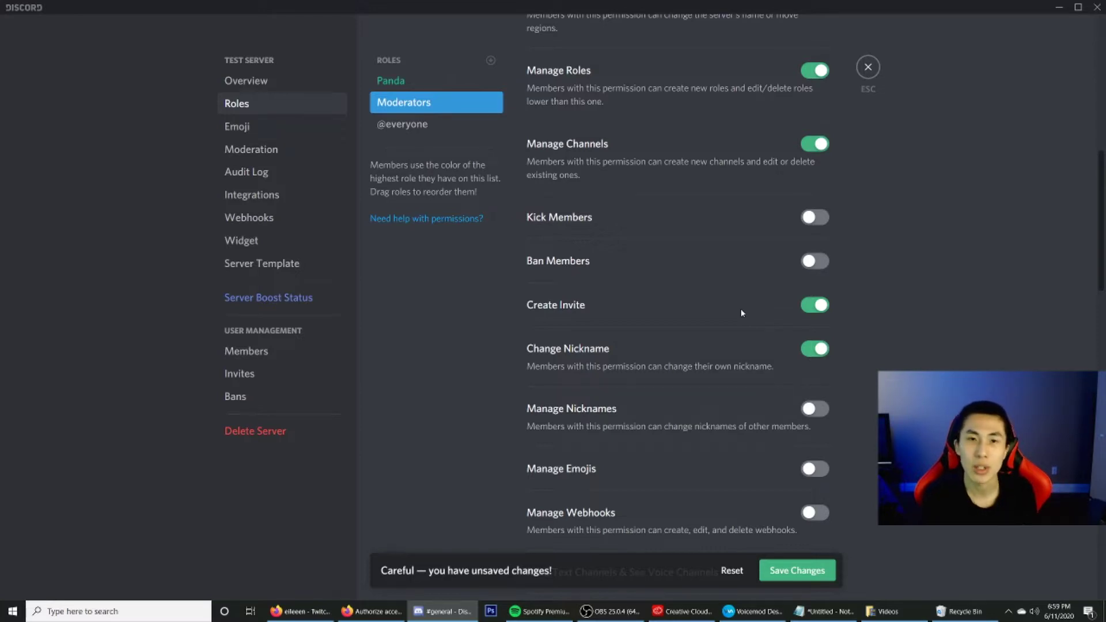
scroll(738, 255, "up", 3)
left_click(816, 306)
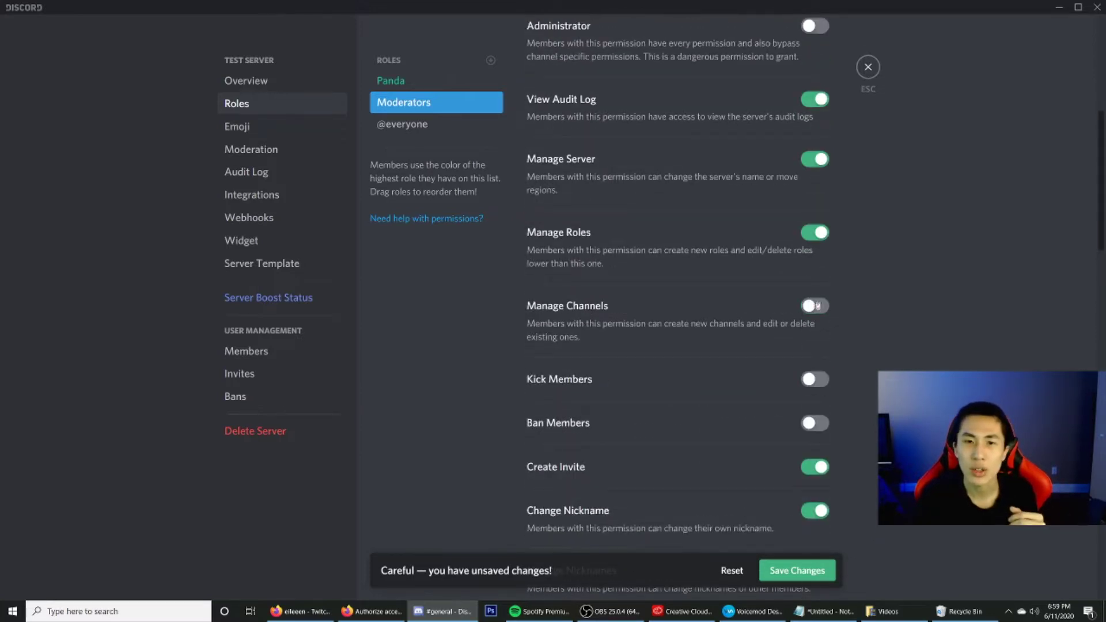
left_click(820, 234)
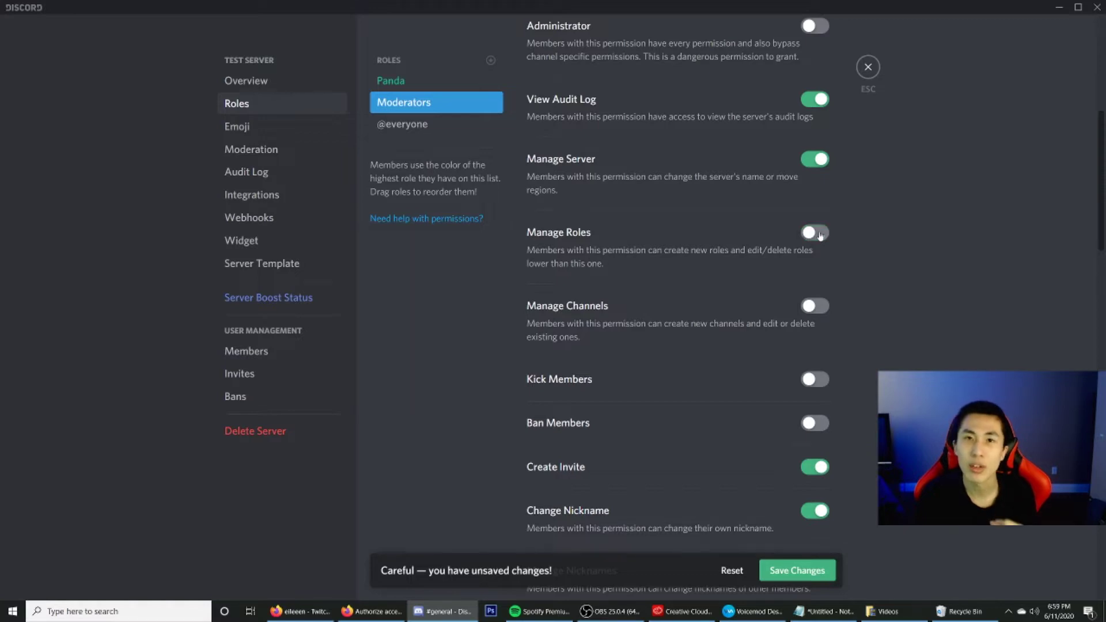
scroll(820, 233, "up", 2)
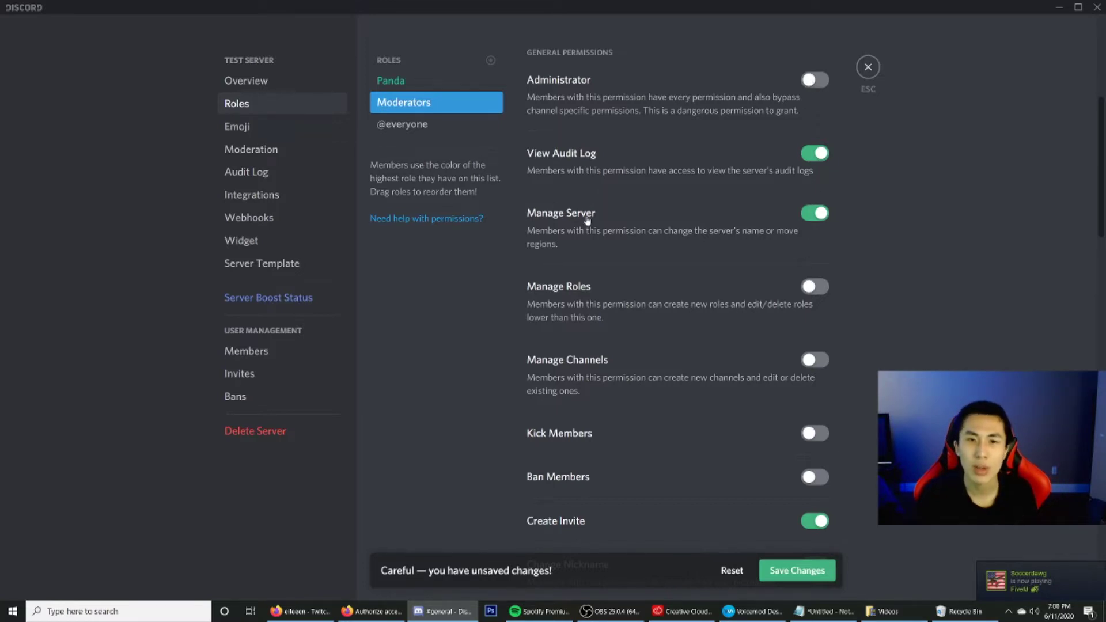
left_click(820, 213)
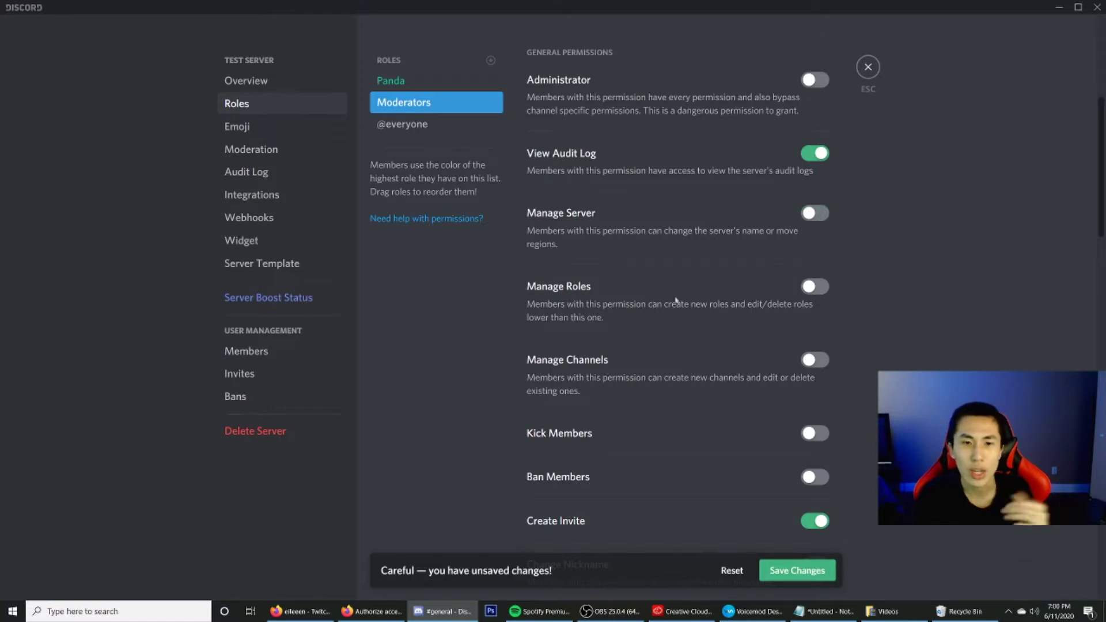
- Grant the Moderators role the Kick Members, Ban Members, Manage Nicknames, Manage Emojis and Manage Webhooks permissions
scroll(663, 246, "down", 5)
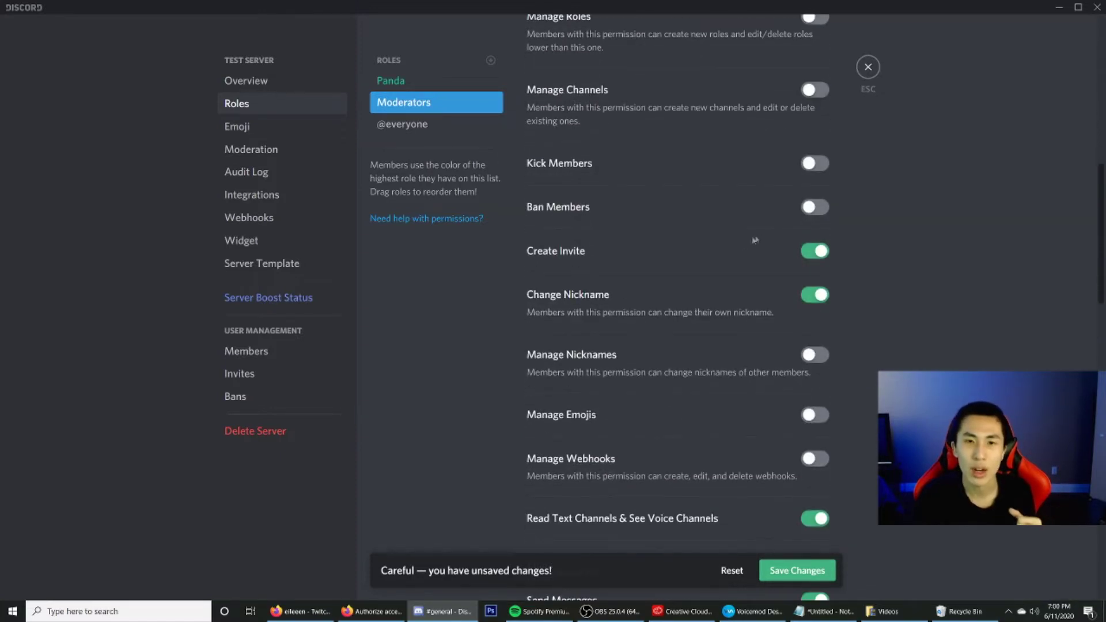
left_click(814, 163)
left_click(811, 210)
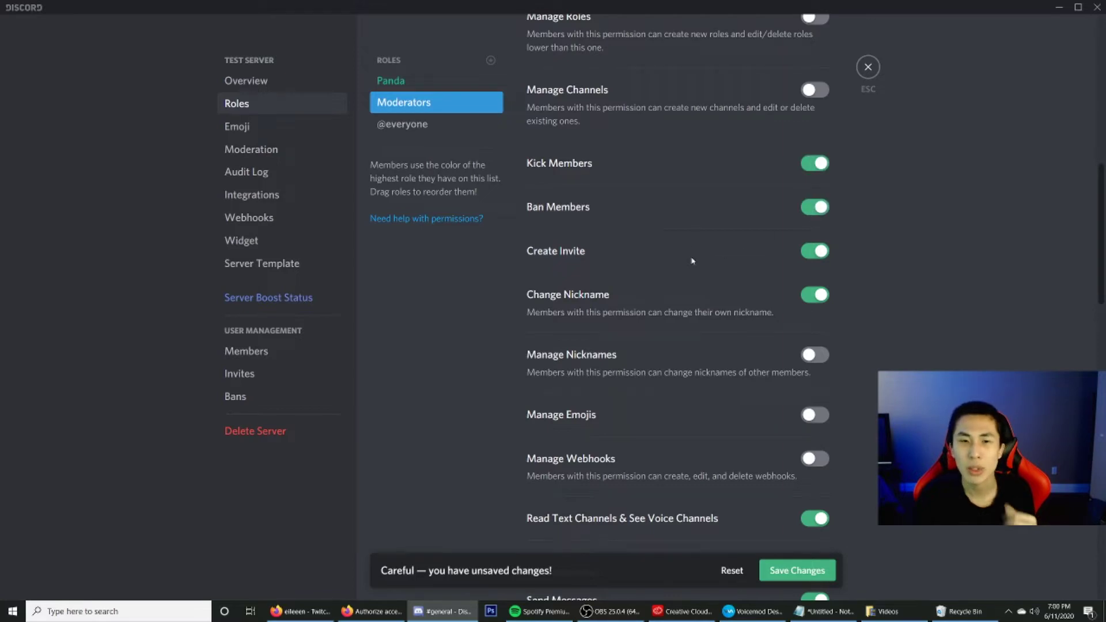
scroll(714, 279, "down", 3)
left_click(814, 193)
left_click(812, 253)
left_click(809, 297)
- Allow the Moderators role to manage messages in the text permissions
scroll(800, 304, "down", 5)
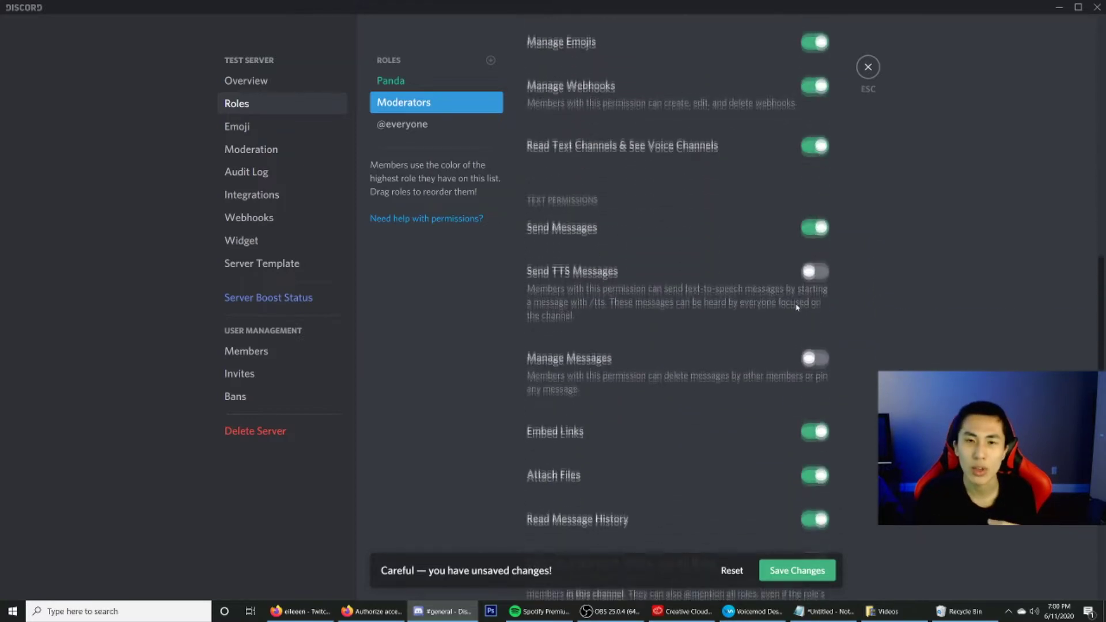
scroll(797, 307, "down", 1)
left_click(818, 247)
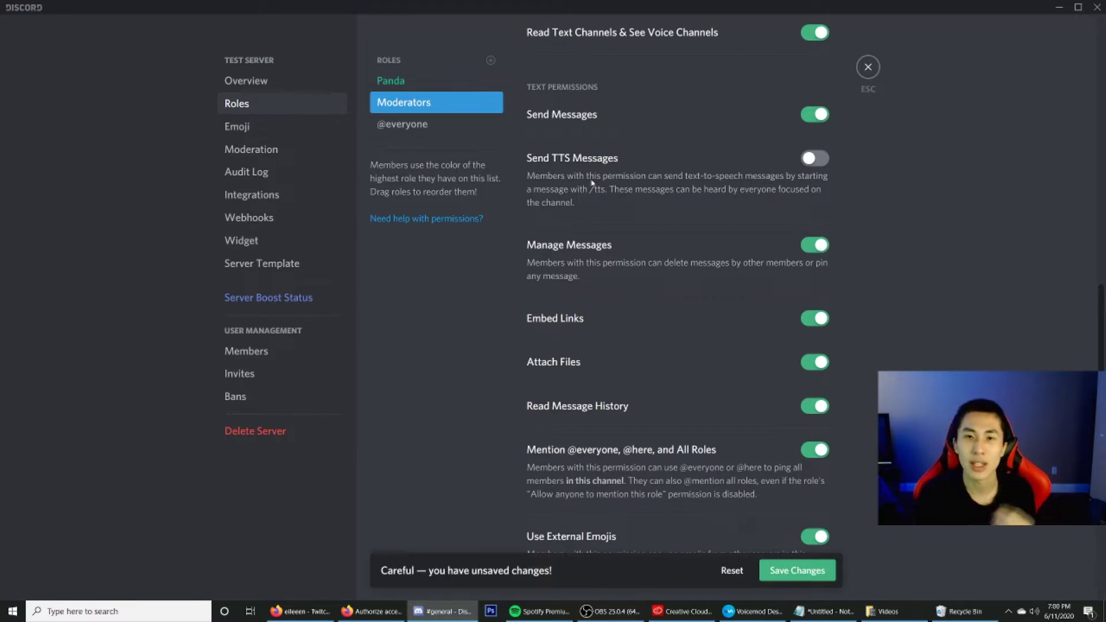
- Grant the Moderators role the Mute Members, Deafen Members, Move Members and Priority Speaker voice permissions
scroll(697, 264, "down", 6)
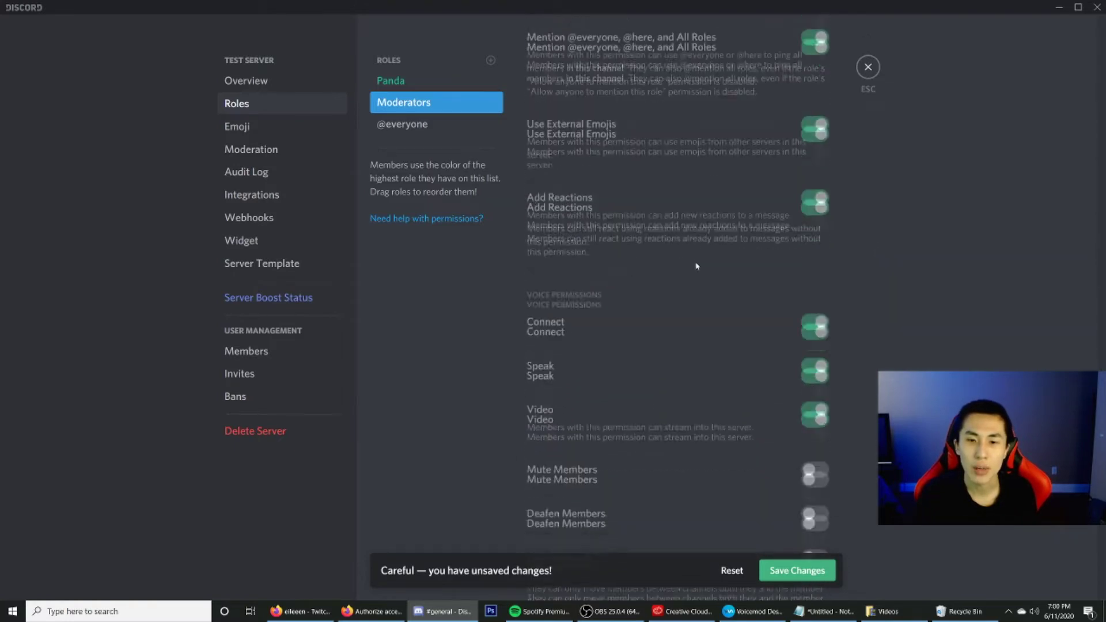
scroll(699, 271, "down", 1)
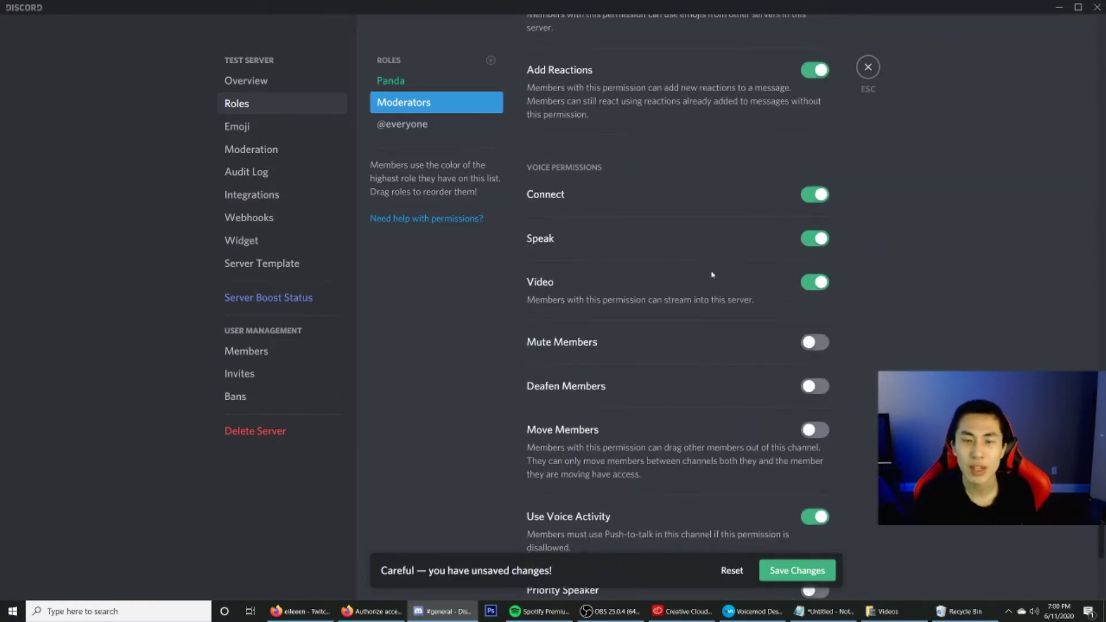
scroll(712, 275, "down", 2)
left_click(813, 234)
left_click(813, 278)
left_click(809, 324)
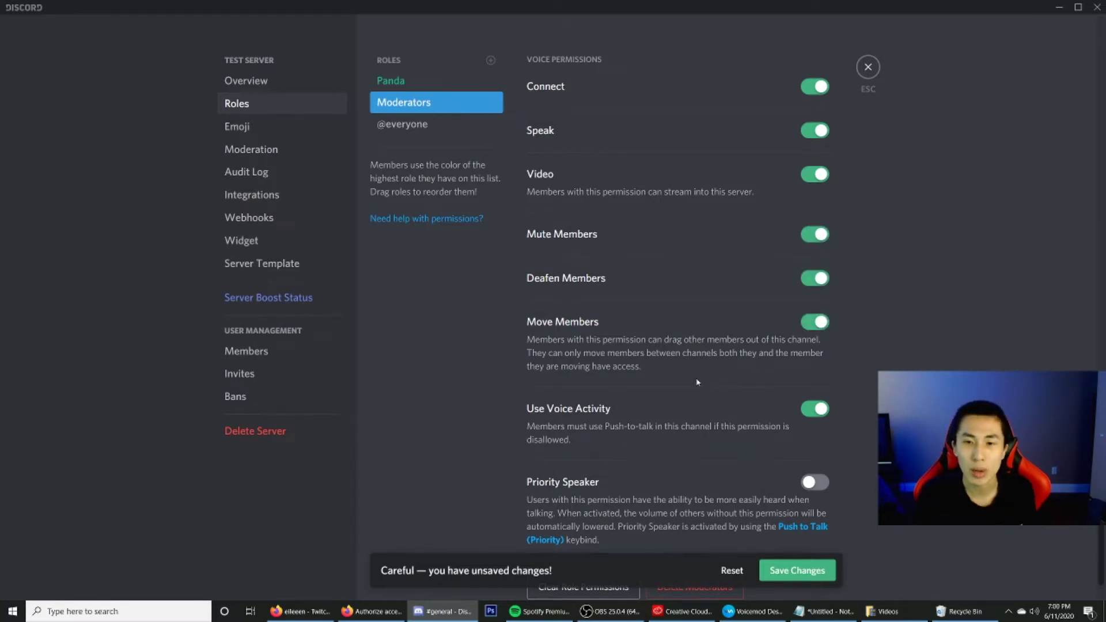
scroll(697, 382, "down", 1)
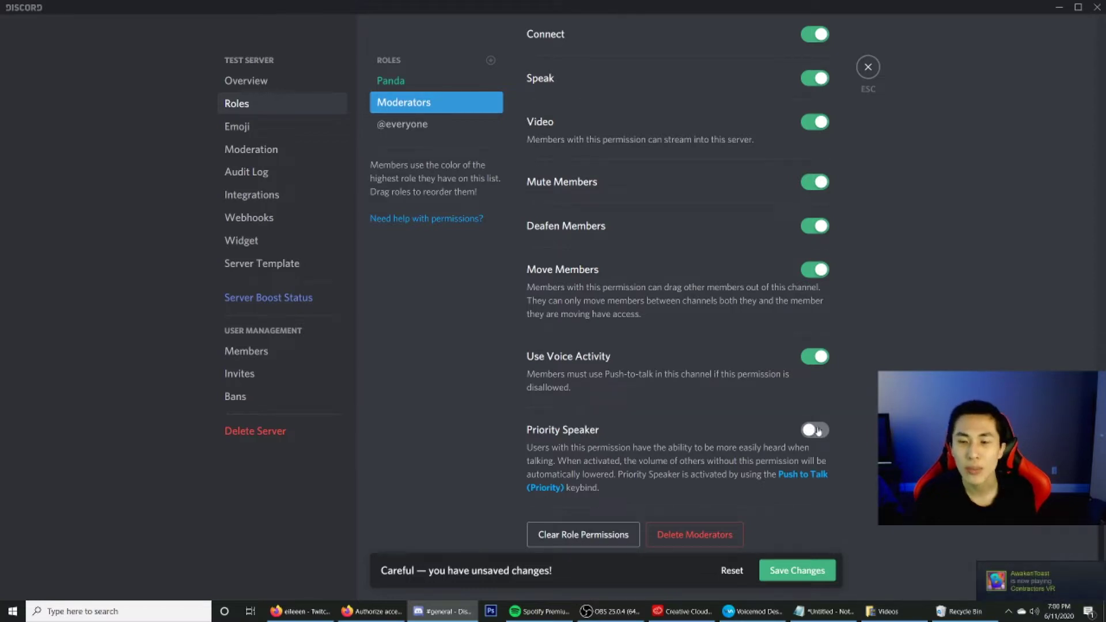
left_click(814, 435)
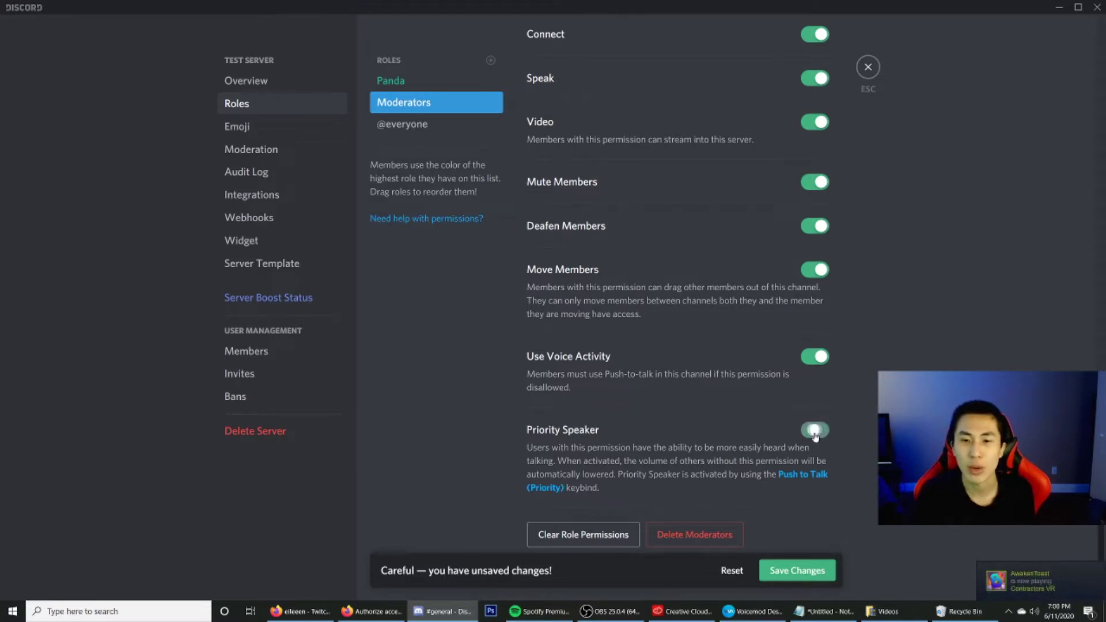
- Save the Moderators role changes and leave the server settings
left_click(802, 574)
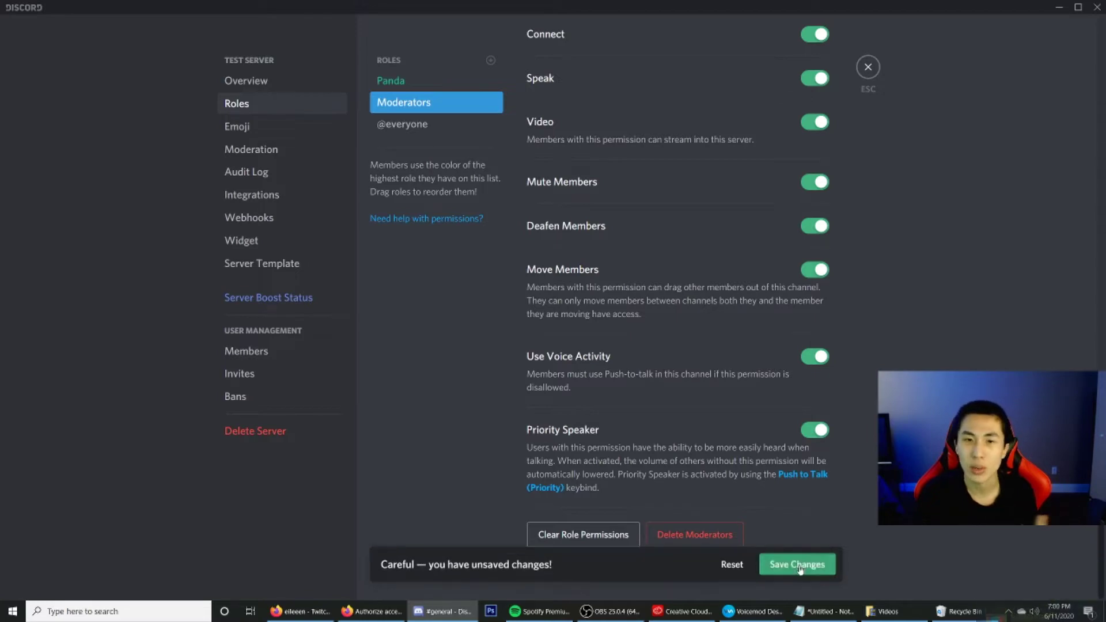
scroll(744, 453, "up", 15)
scroll(744, 453, "up", 3)
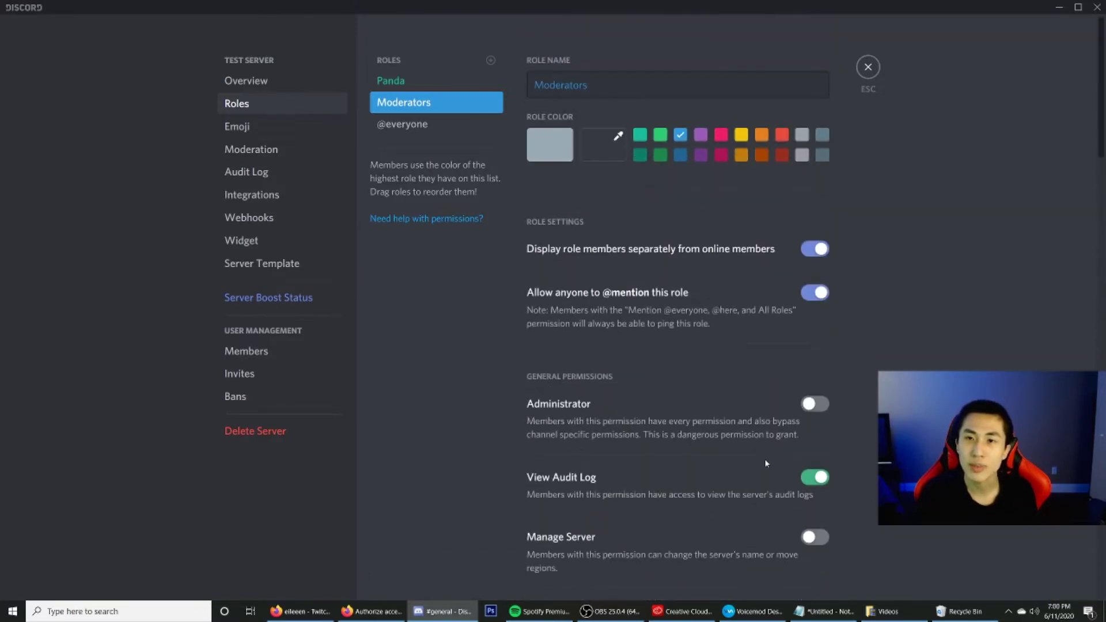
left_click(868, 67)
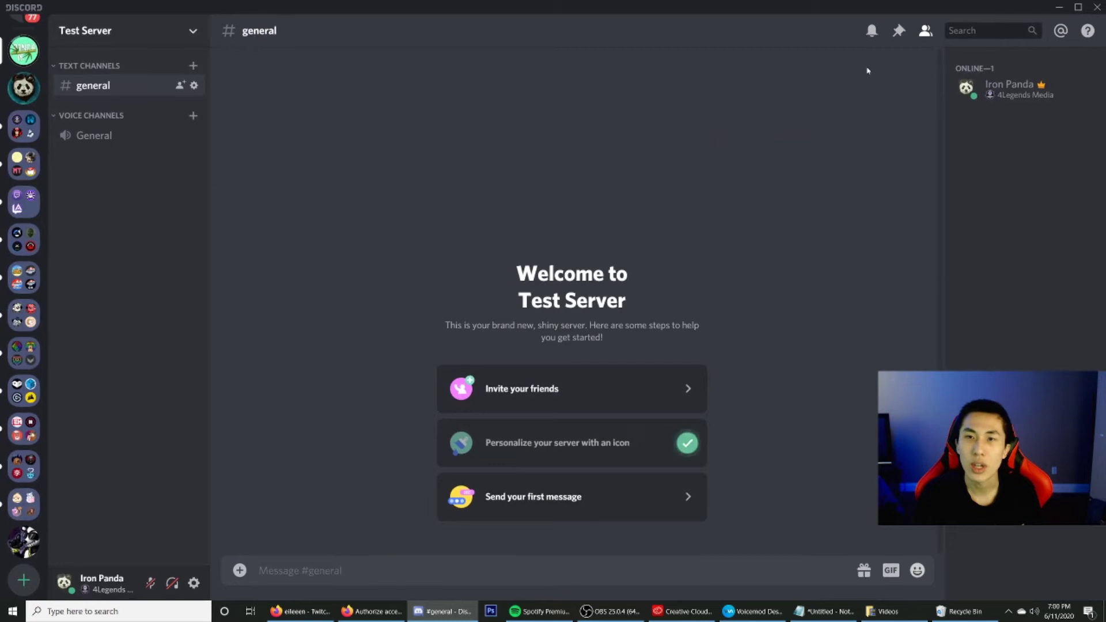
- Assign the Moderators role to the server owner in the member list and show their role options again
right_click(1003, 97)
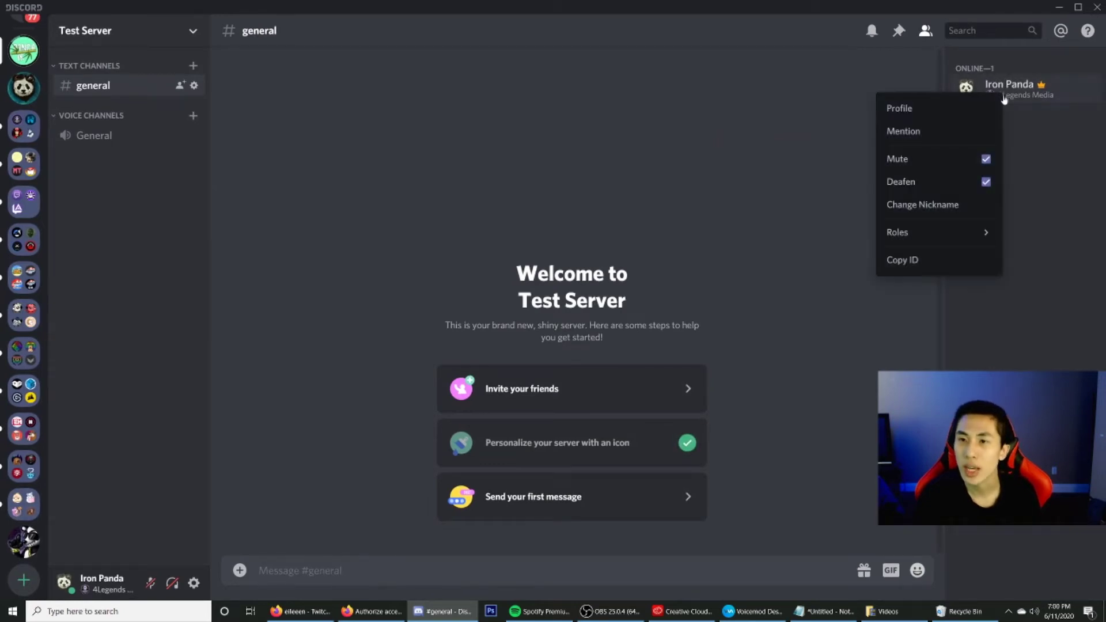
mouse_move(945, 229)
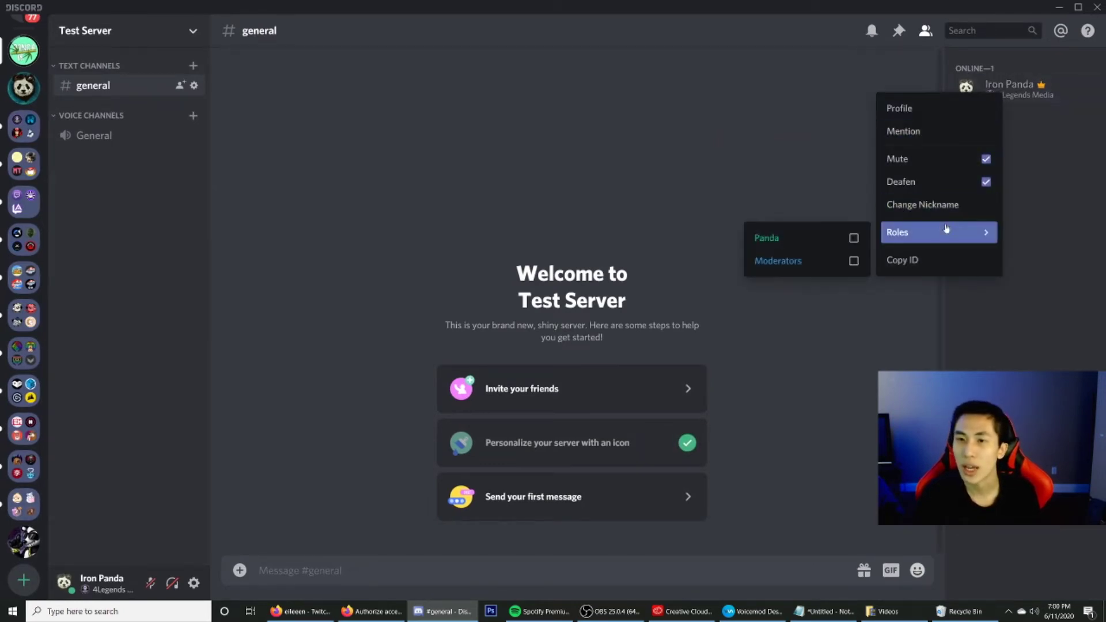
left_click(853, 260)
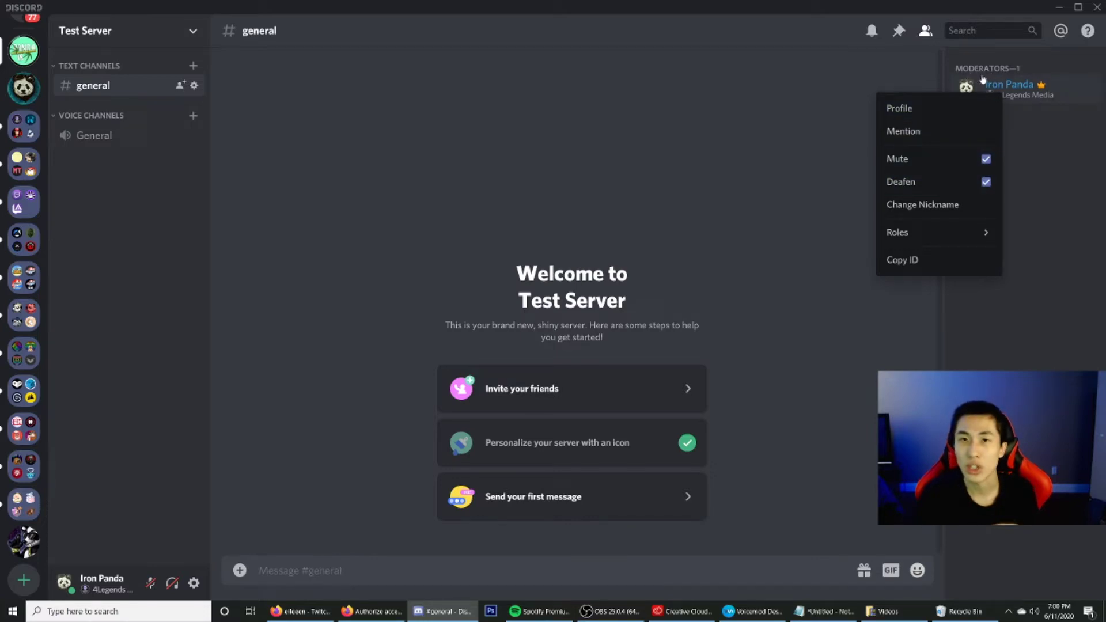
mouse_move(917, 233)
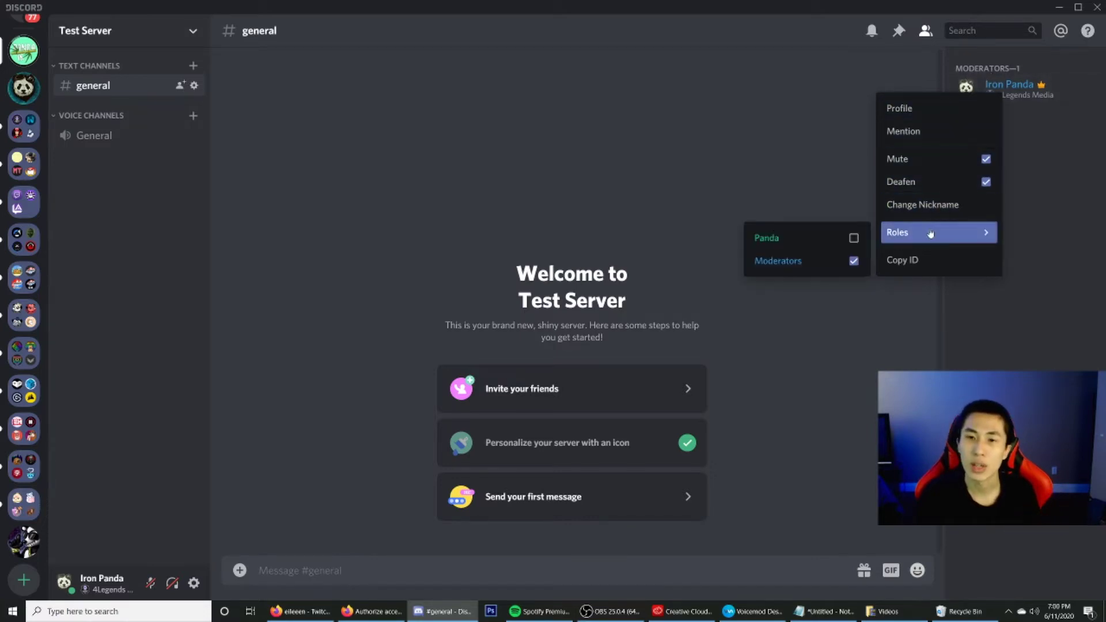
- Assign the Panda role to the server owner in addition to Moderators and dismiss the member options
left_click(854, 237)
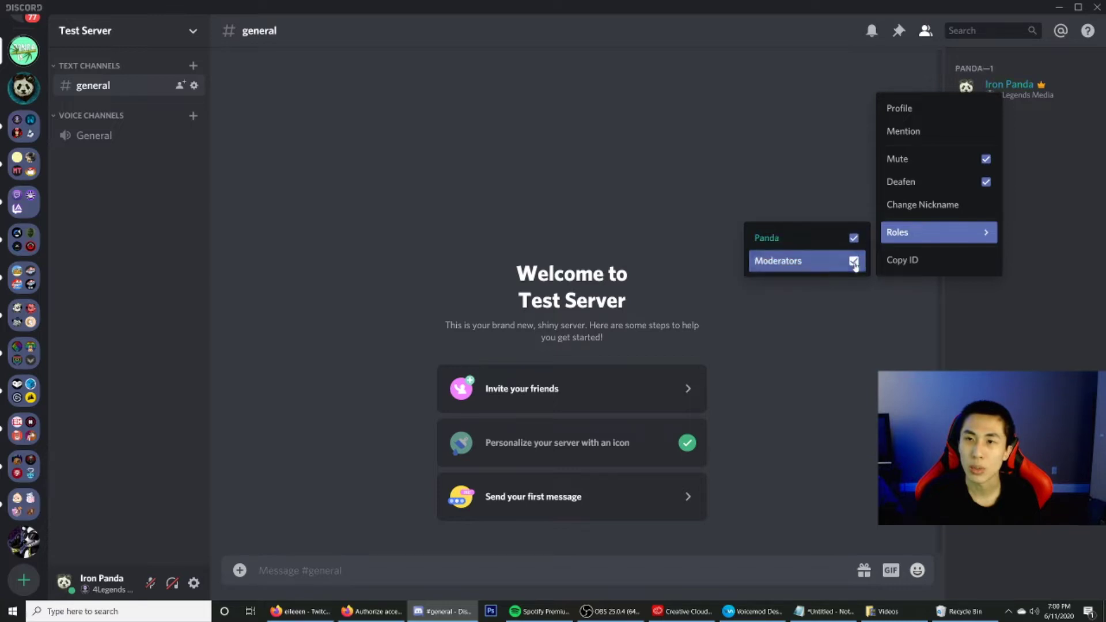
left_click(817, 182)
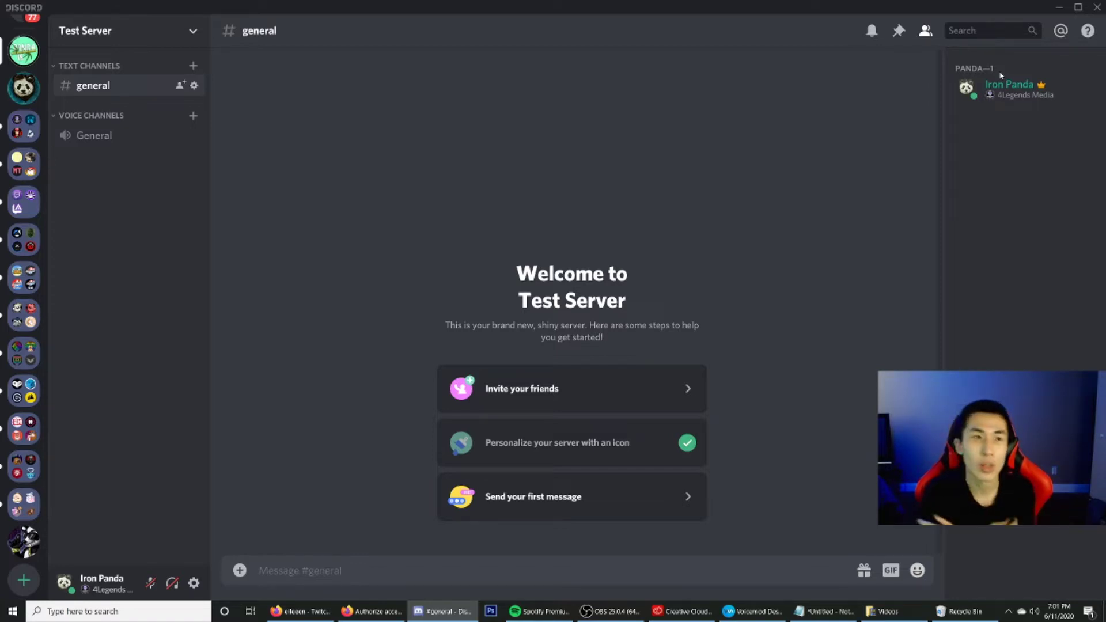
left_click(162, 33)
left_click(156, 118)
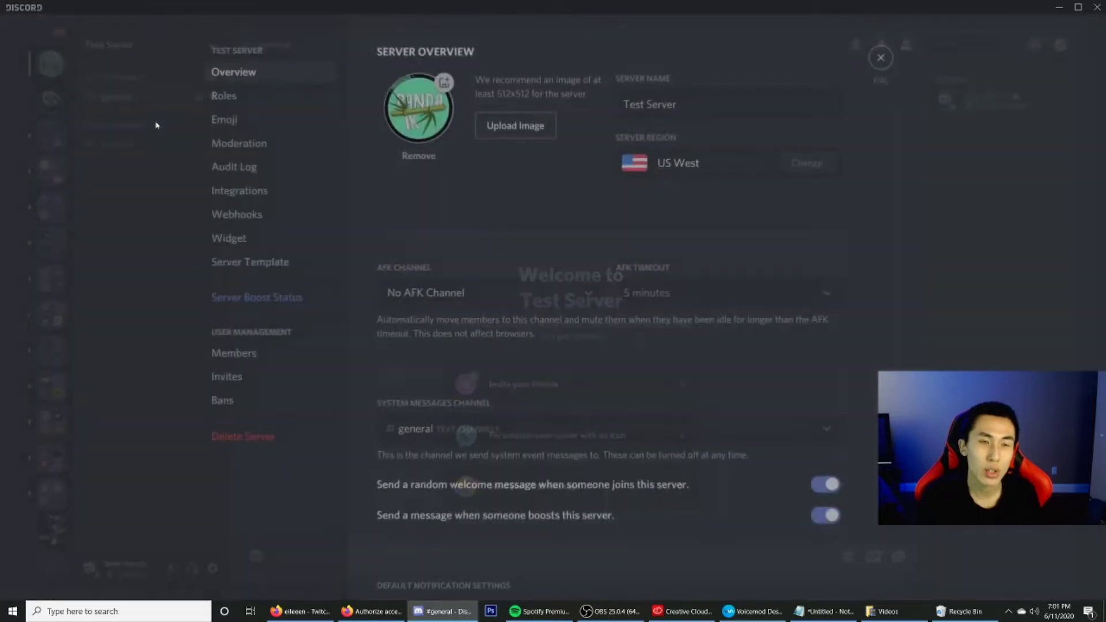
left_click(245, 104)
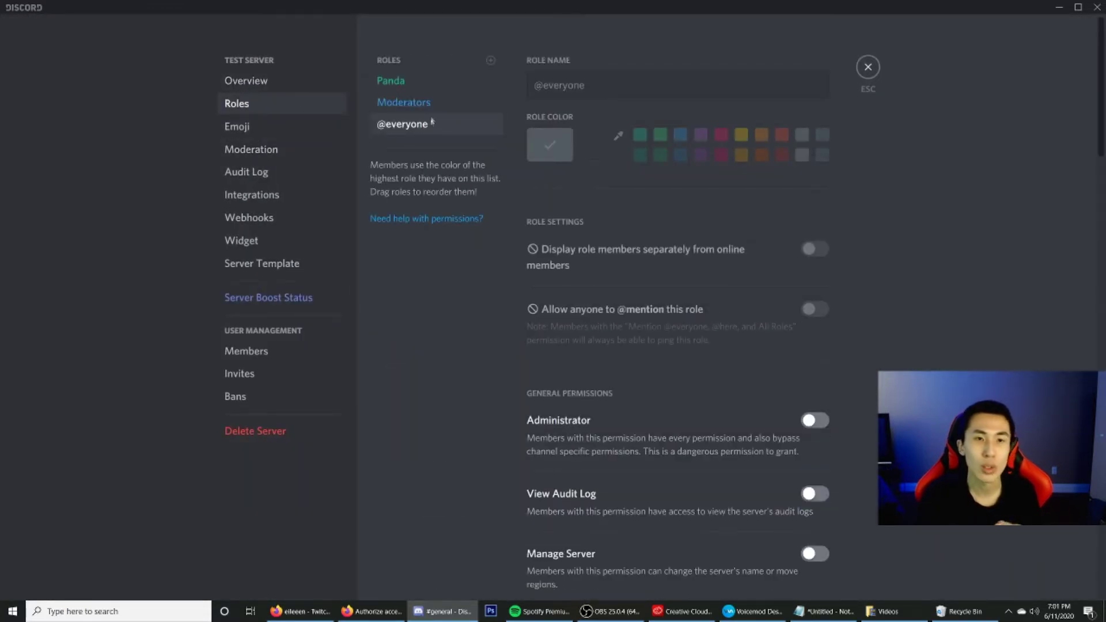
scroll(766, 242, "down", 4)
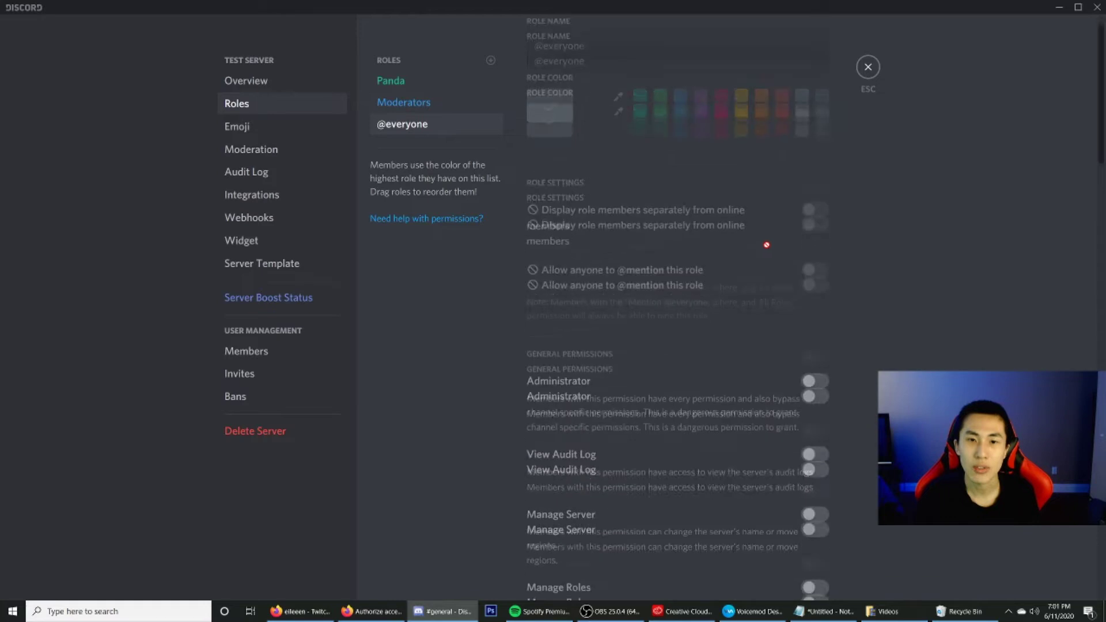
scroll(754, 253, "up", 2)
scroll(752, 261, "down", 2)
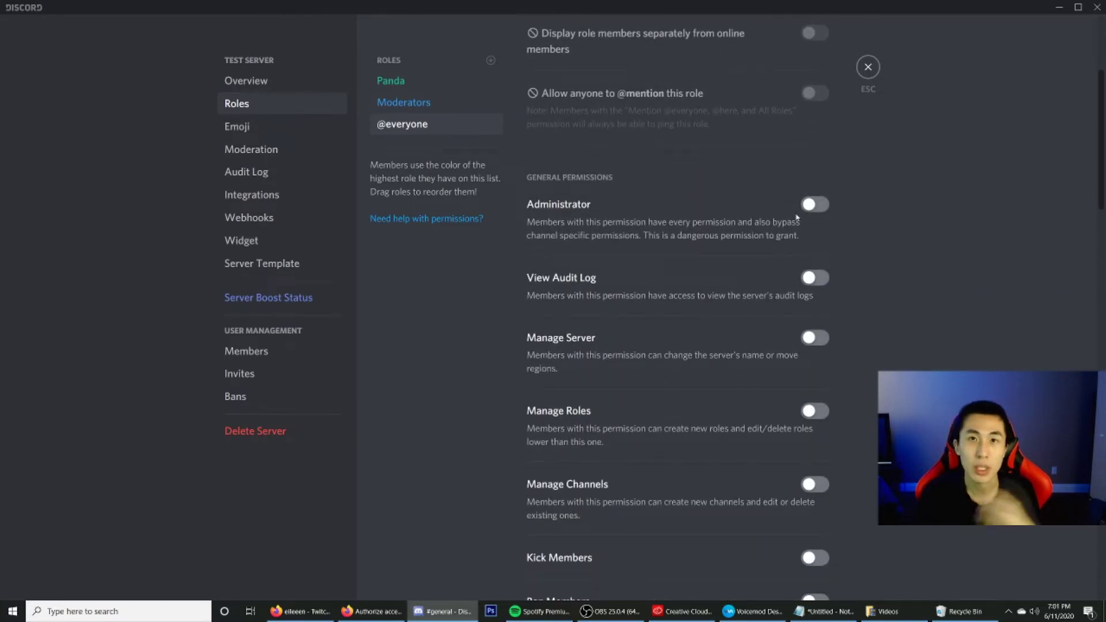
scroll(786, 224, "down", 2)
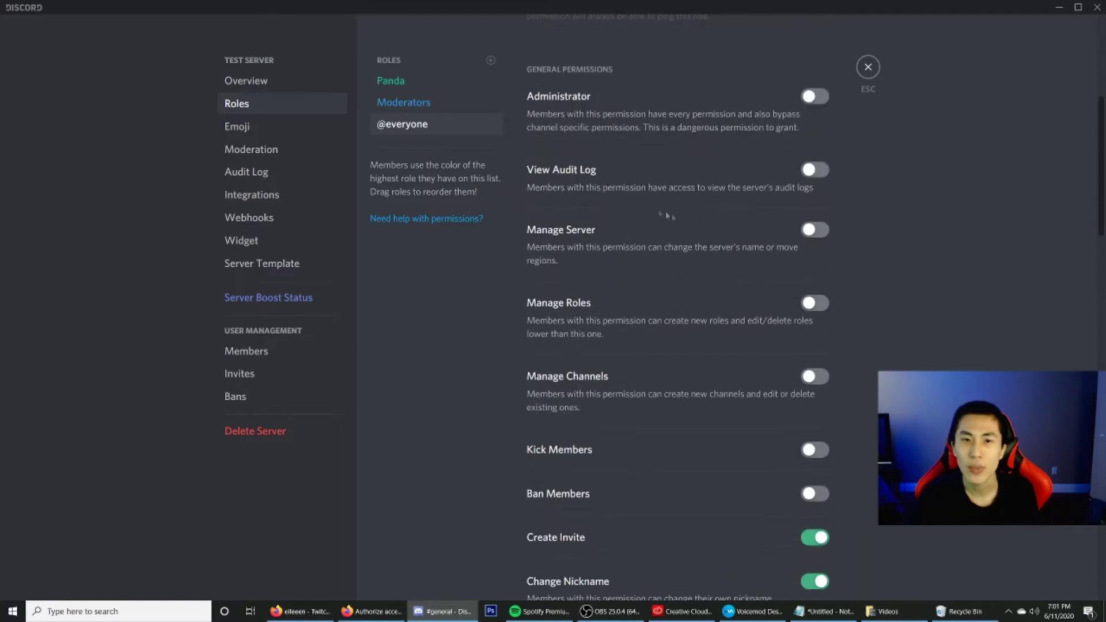
scroll(622, 197, "down", 2)
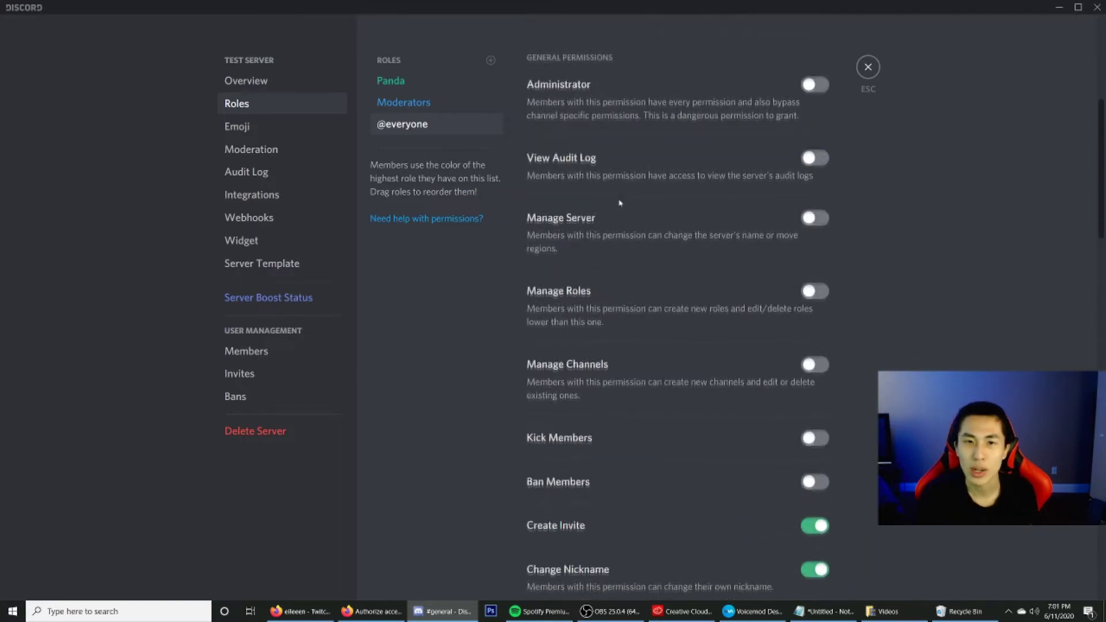
scroll(637, 197, "down", 4)
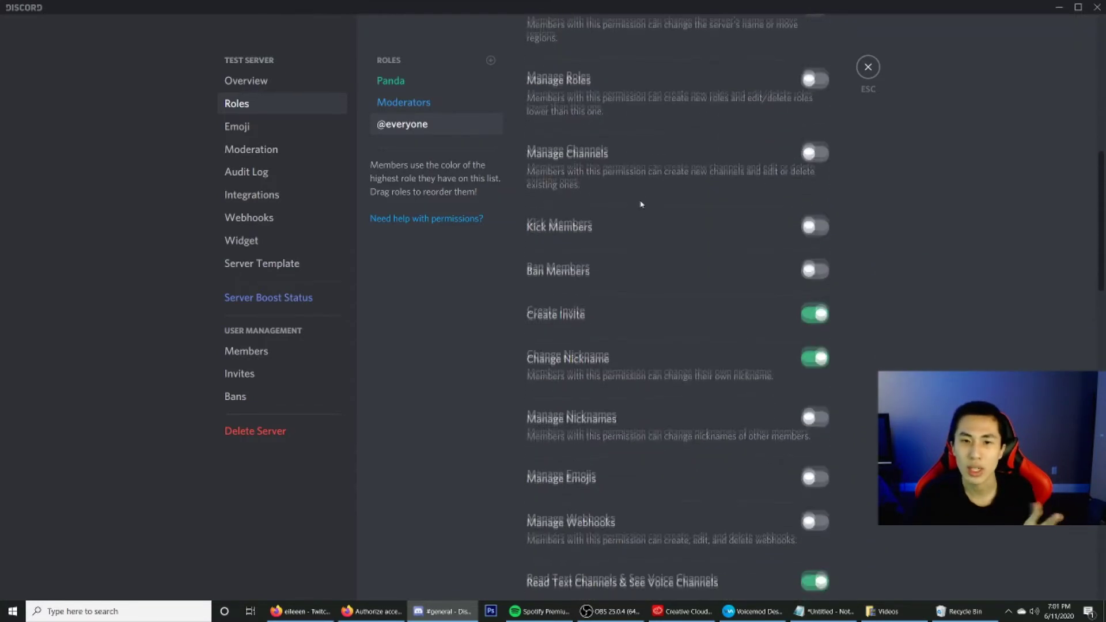
scroll(641, 205, "down", 1)
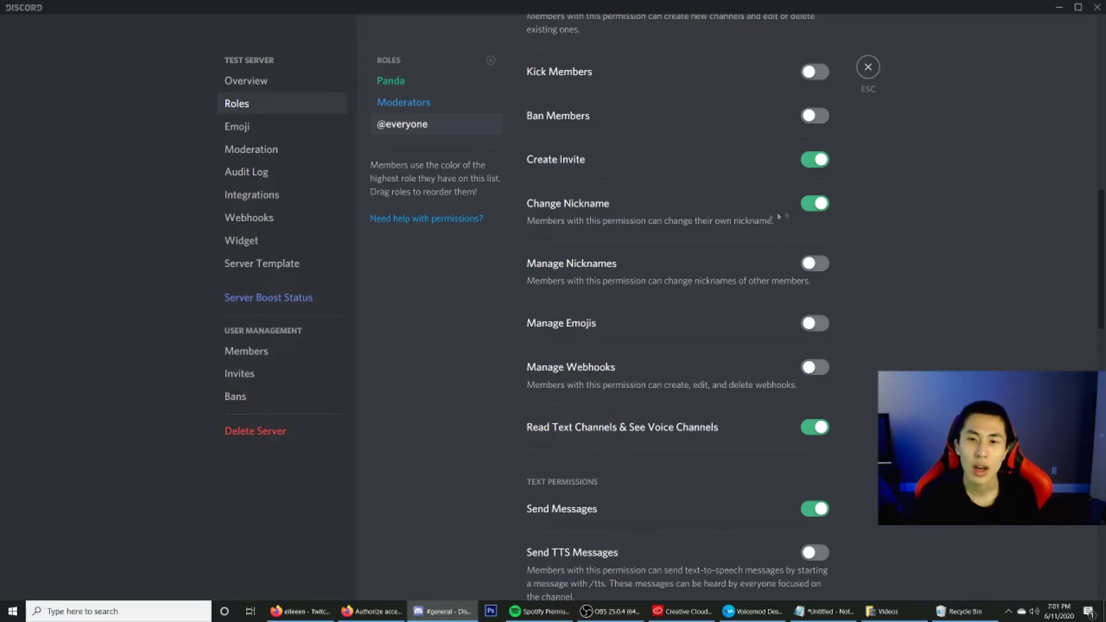
scroll(720, 236, "down", 1)
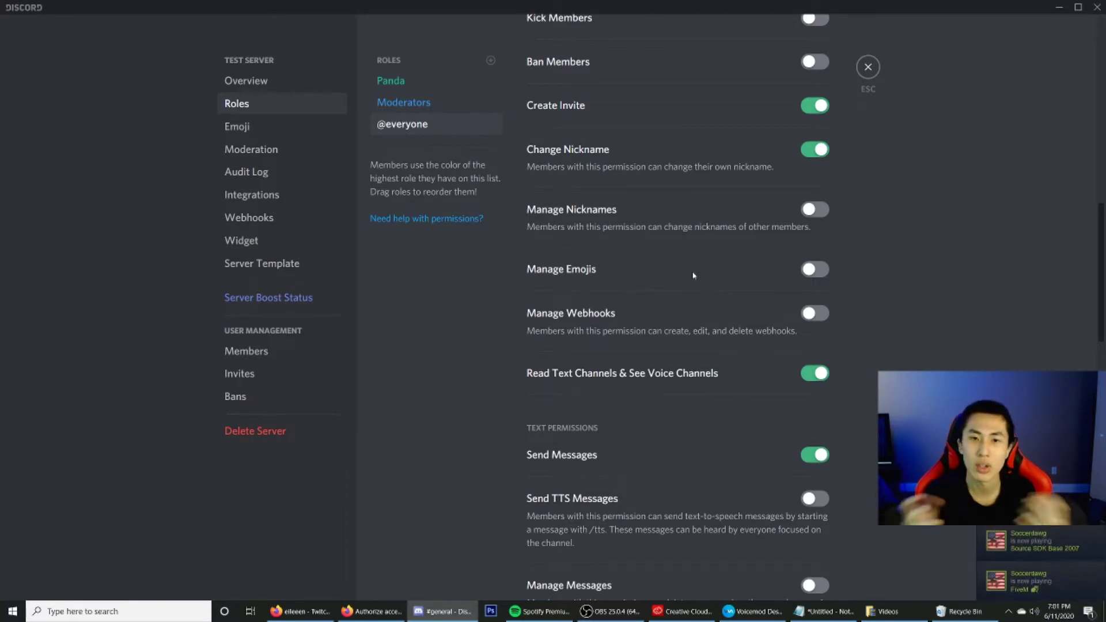
scroll(695, 275, "down", 1)
scroll(694, 276, "down", 2)
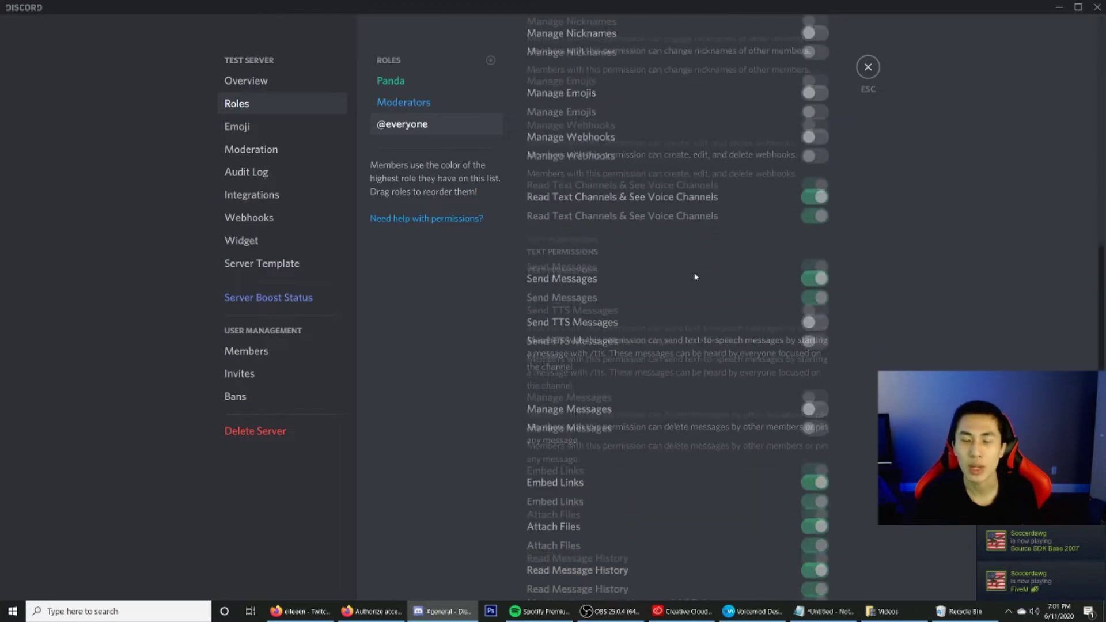
scroll(694, 274, "up", 1)
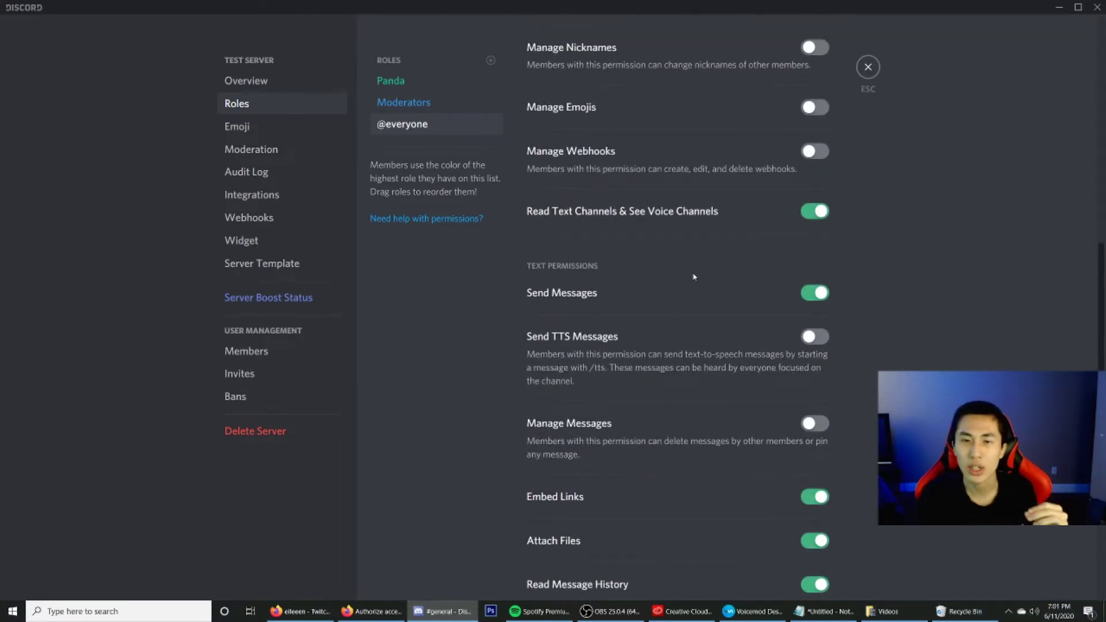
scroll(694, 277, "down", 2)
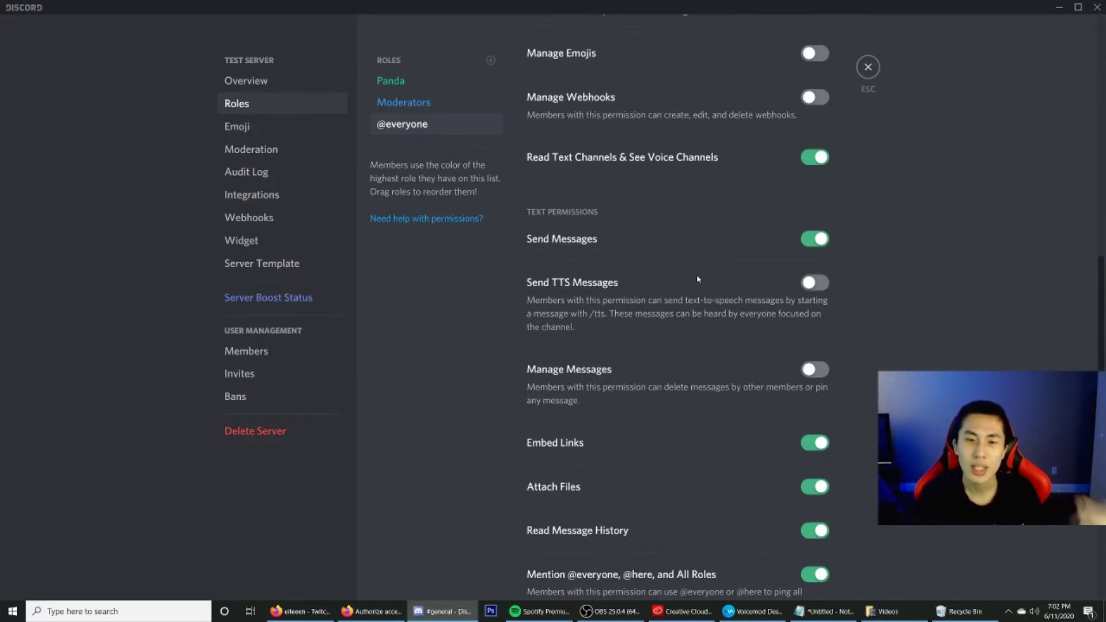
scroll(697, 283, "down", 1)
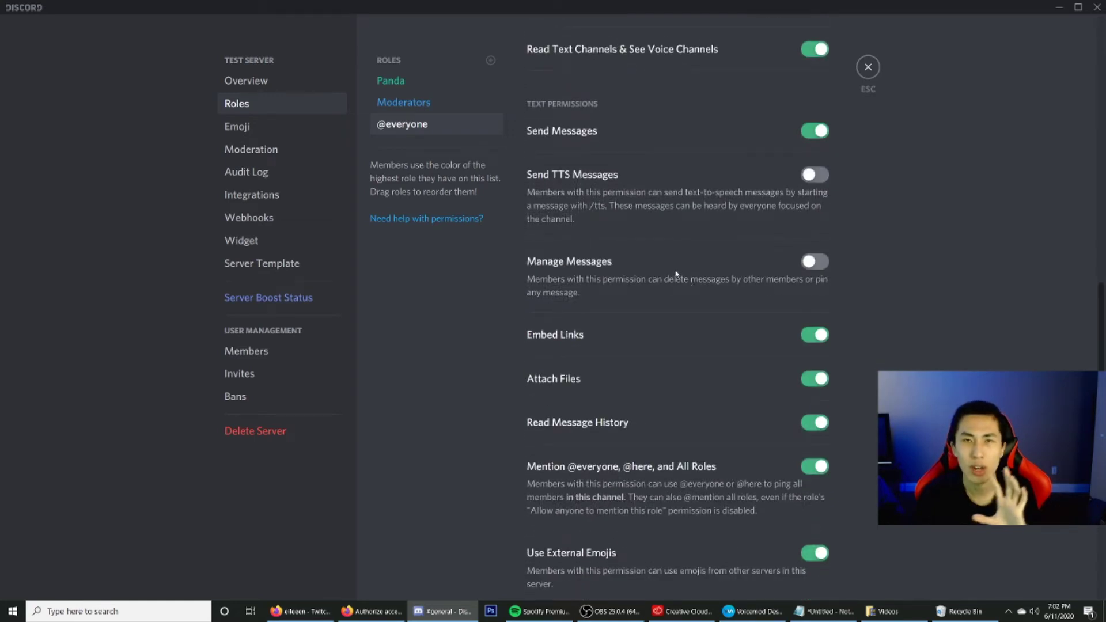
scroll(676, 274, "down", 3)
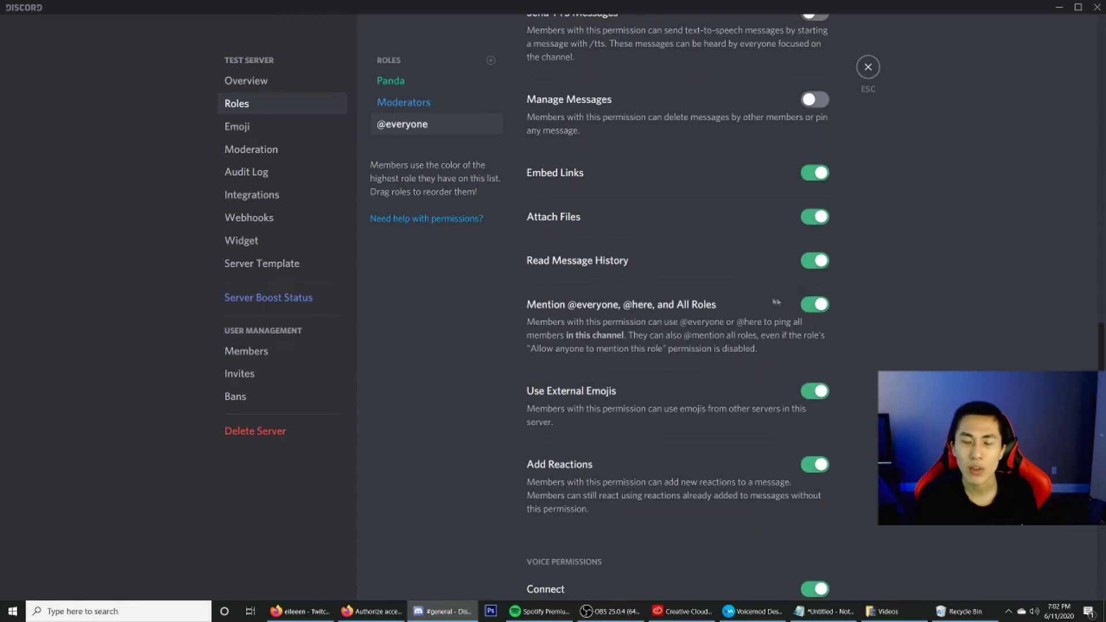
left_click(820, 306)
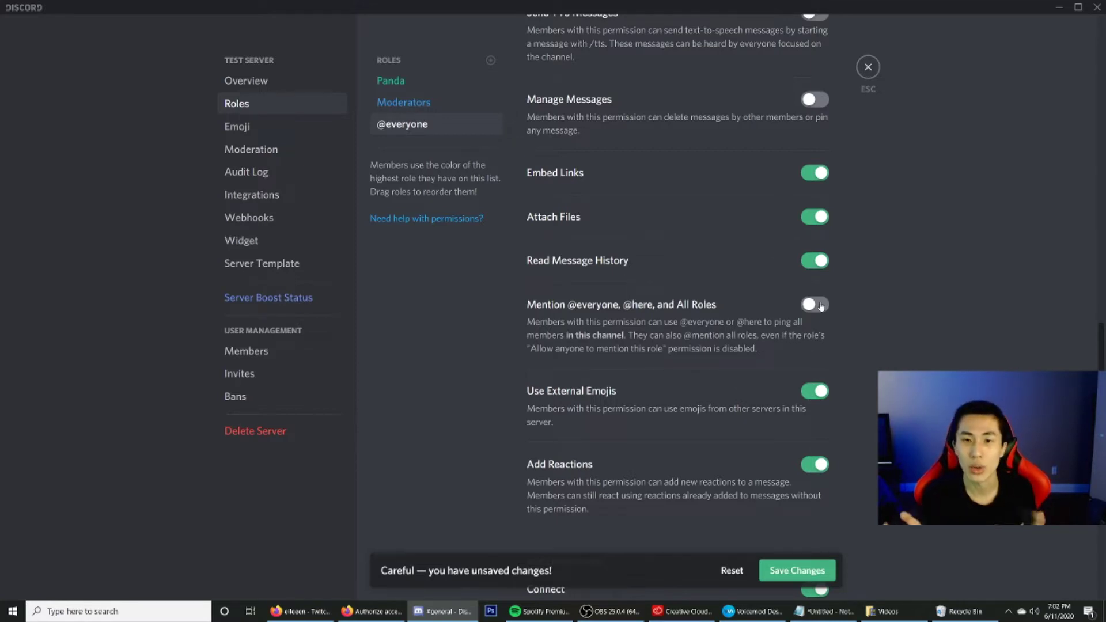
scroll(885, 315, "down", 9)
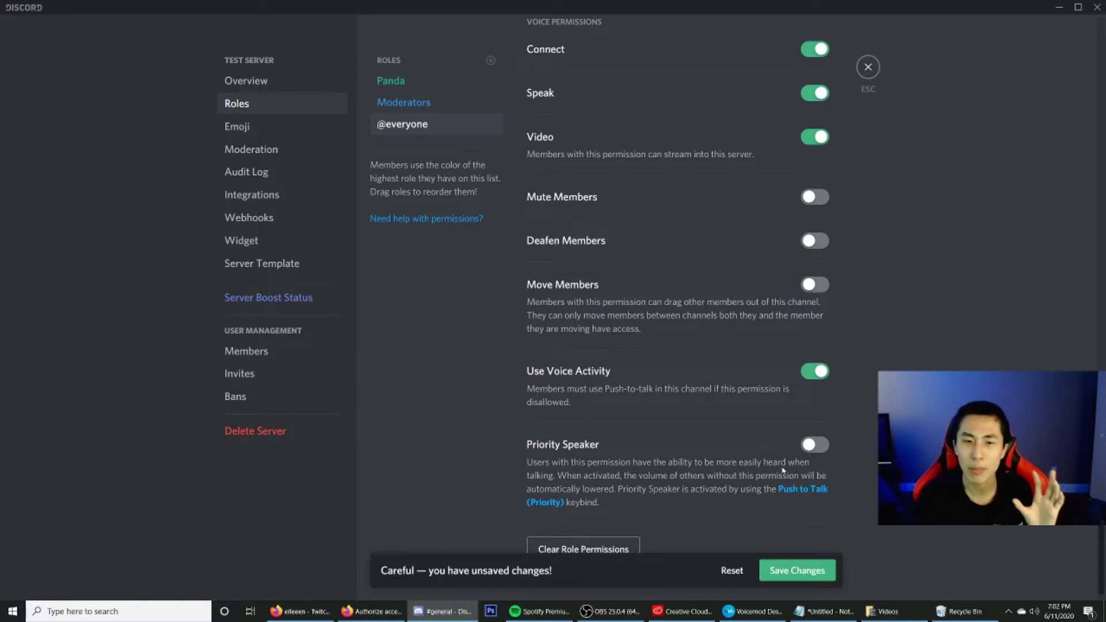
scroll(783, 469, "up", 1)
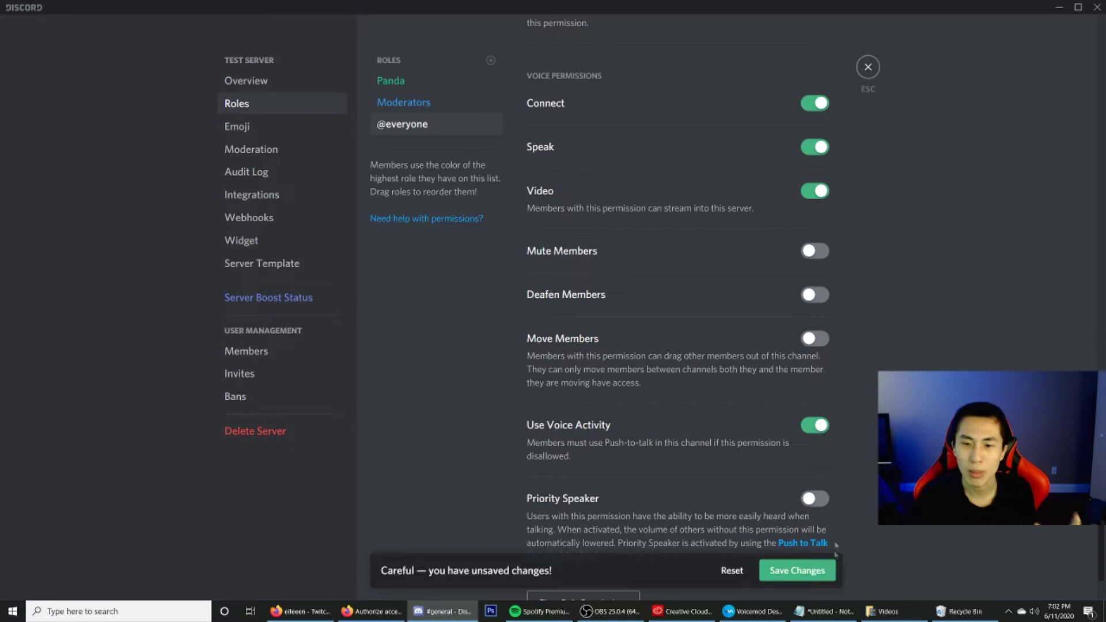
left_click(803, 570)
scroll(755, 529, "up", 1)
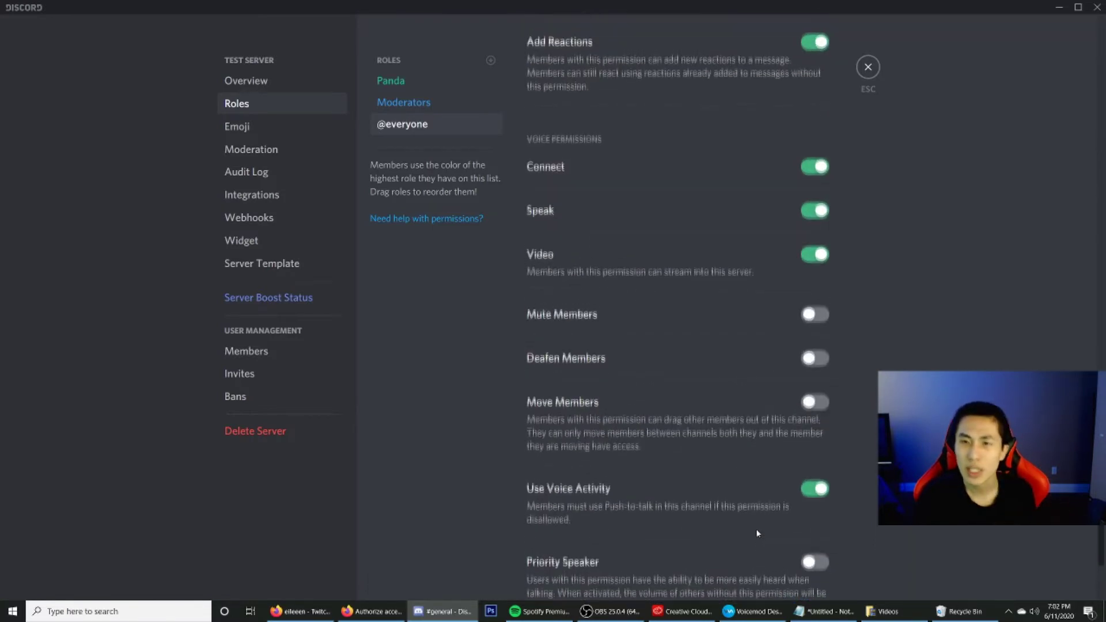
scroll(757, 533, "up", 2)
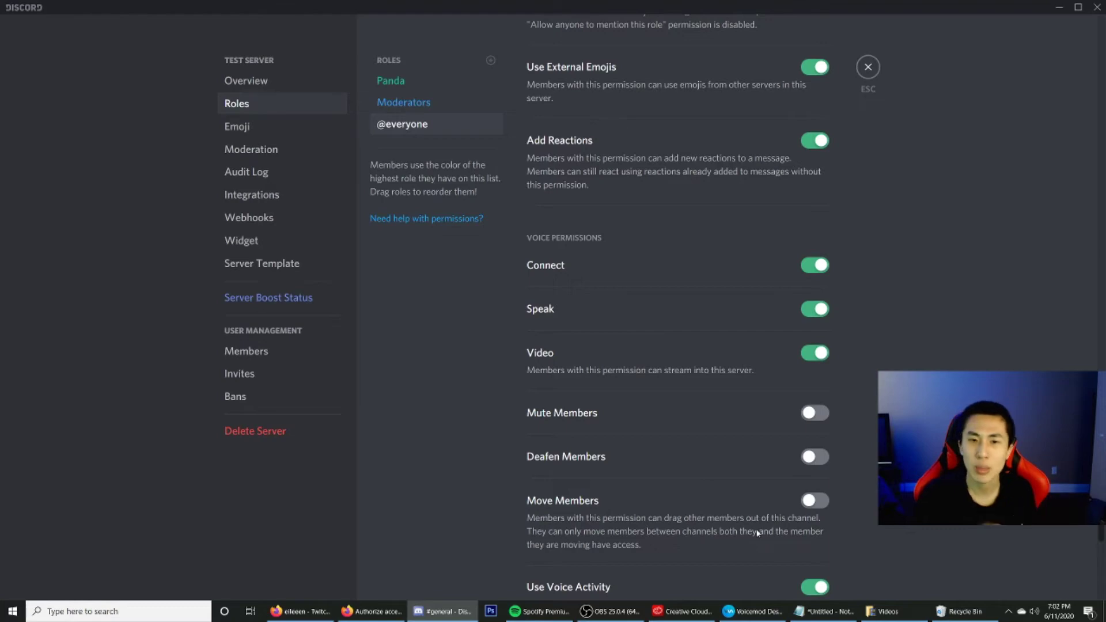
scroll(757, 533, "up", 5)
scroll(757, 530, "up", 3)
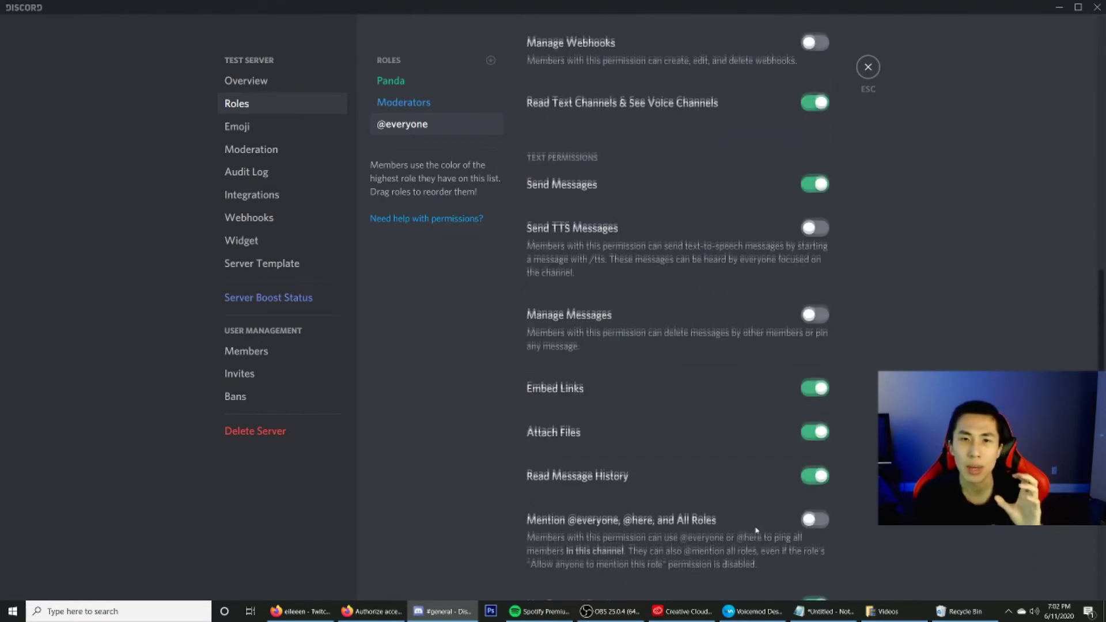
left_click(866, 67)
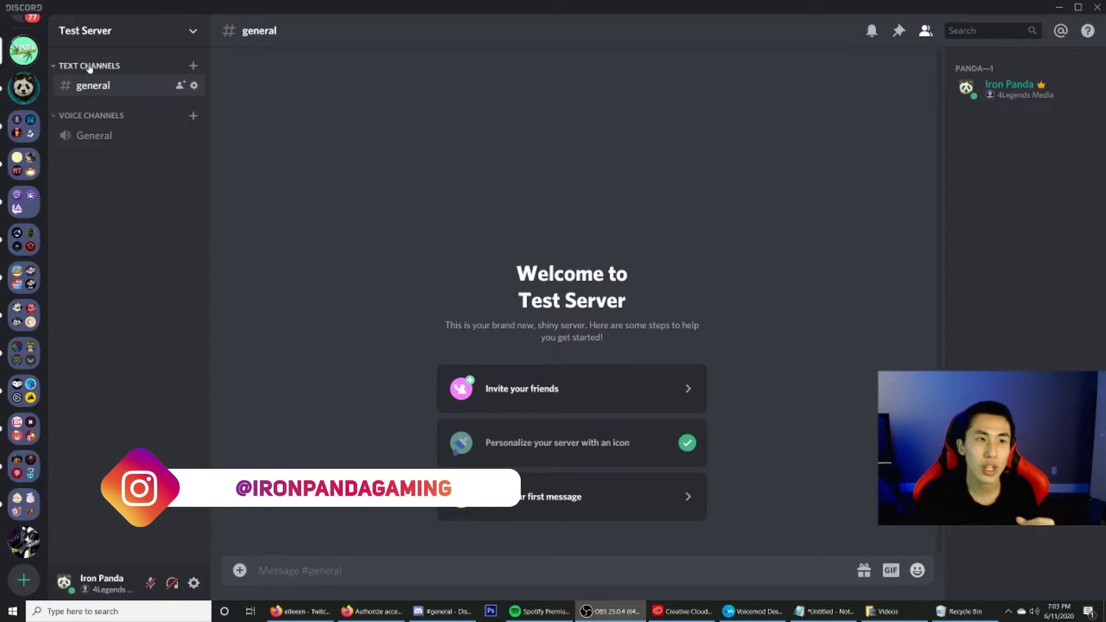
- Create a public category named Information and move it above the Text Channels category
right_click(89, 194)
left_click(157, 256)
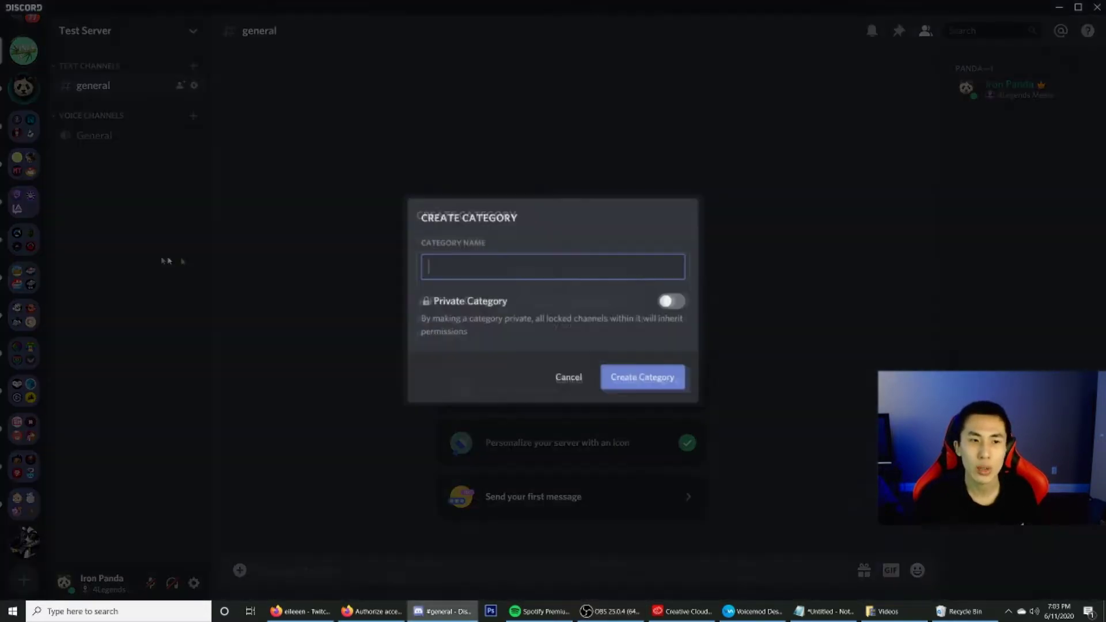
type("information")
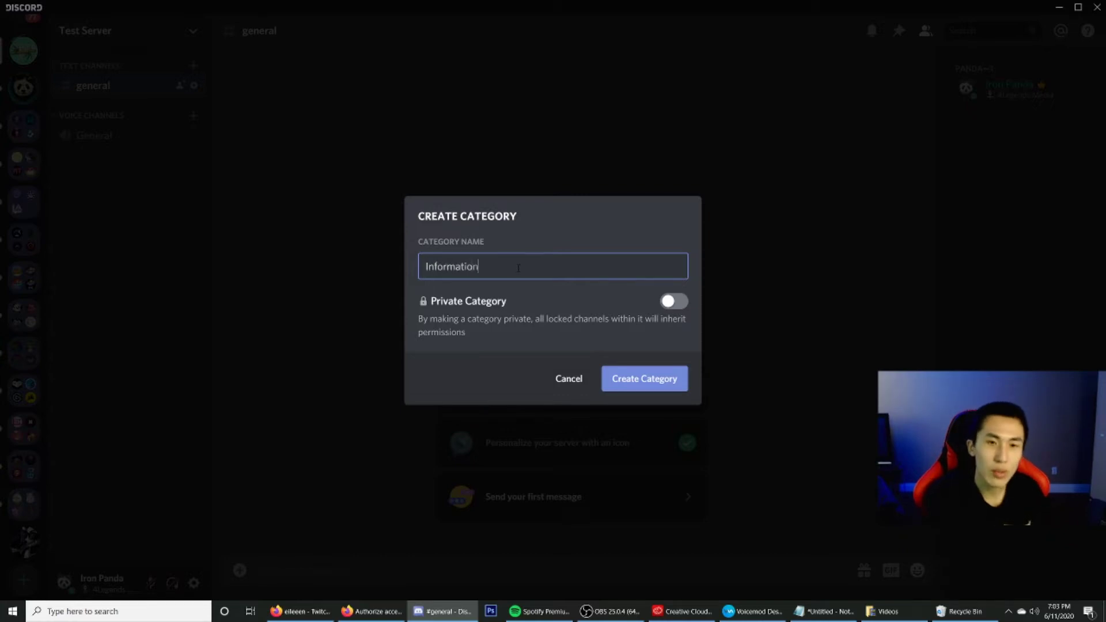
key("Return")
left_click_drag(86, 164, 95, 59)
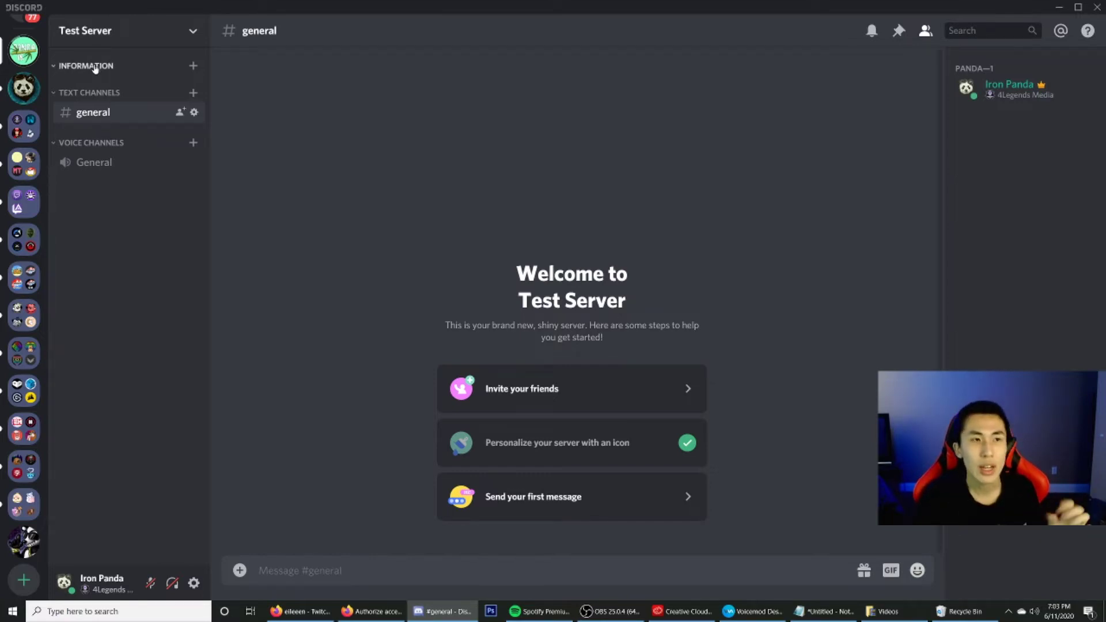
- Create the text channels announcements and rules-and-roles in the Information category
left_click(194, 68)
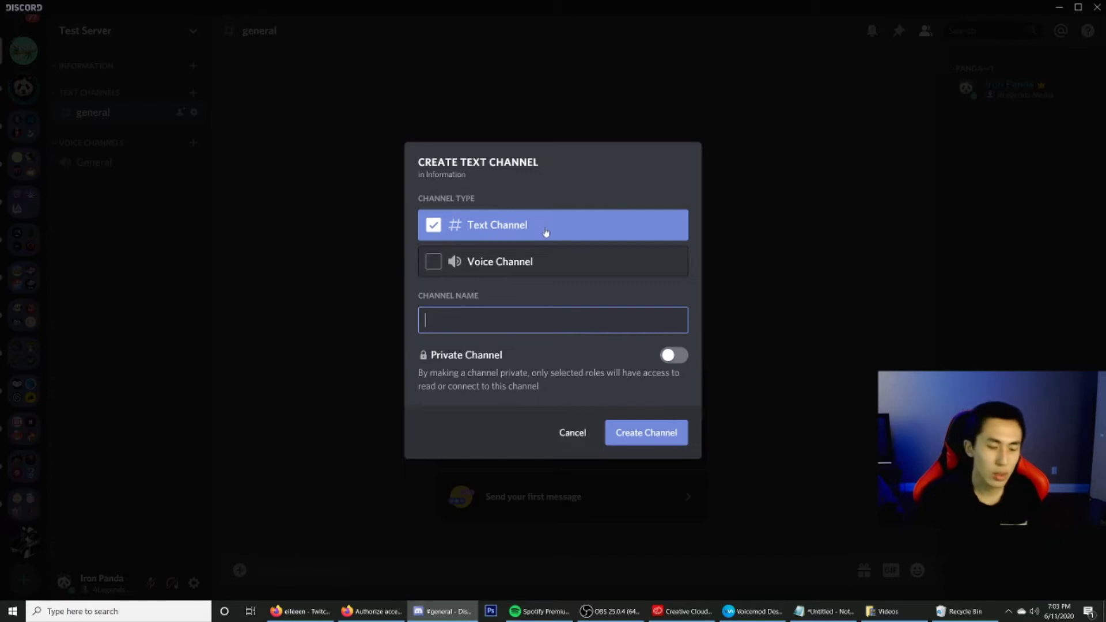
type("announcements")
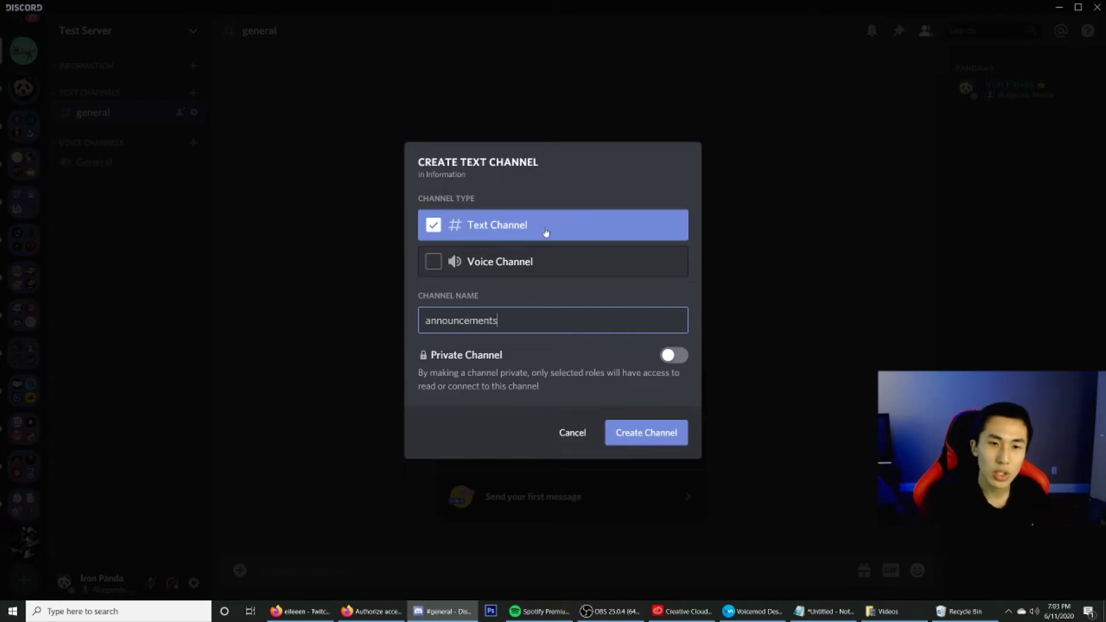
key("Return")
left_click(193, 66)
type("rules-and-roles")
key("Return")
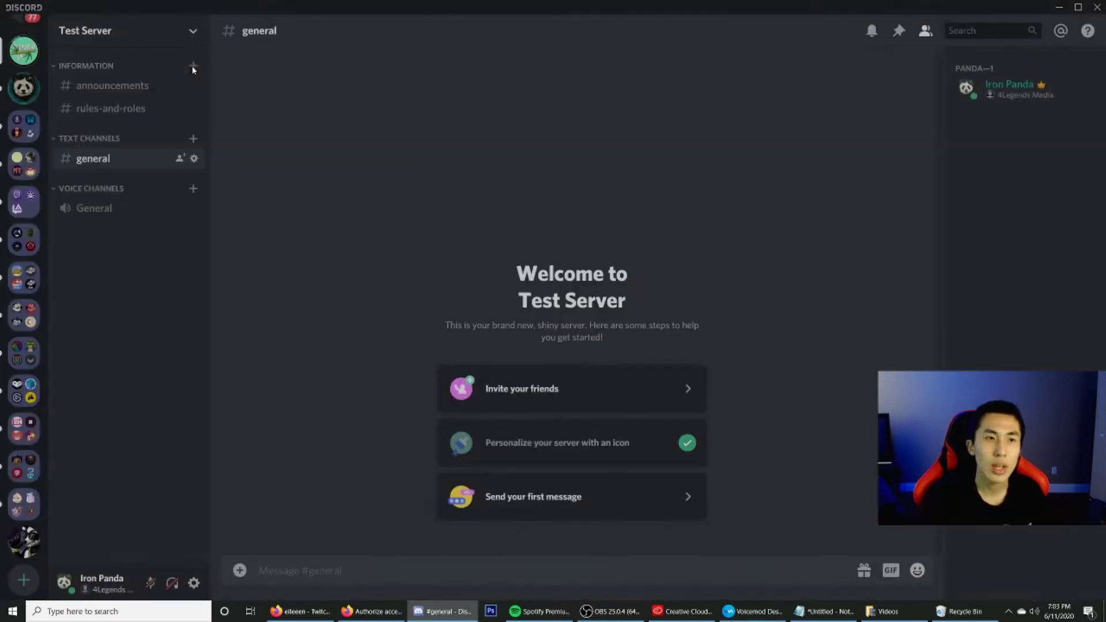
- Create a text channel named networking in the Information category
left_click(193, 66)
type("netwo")
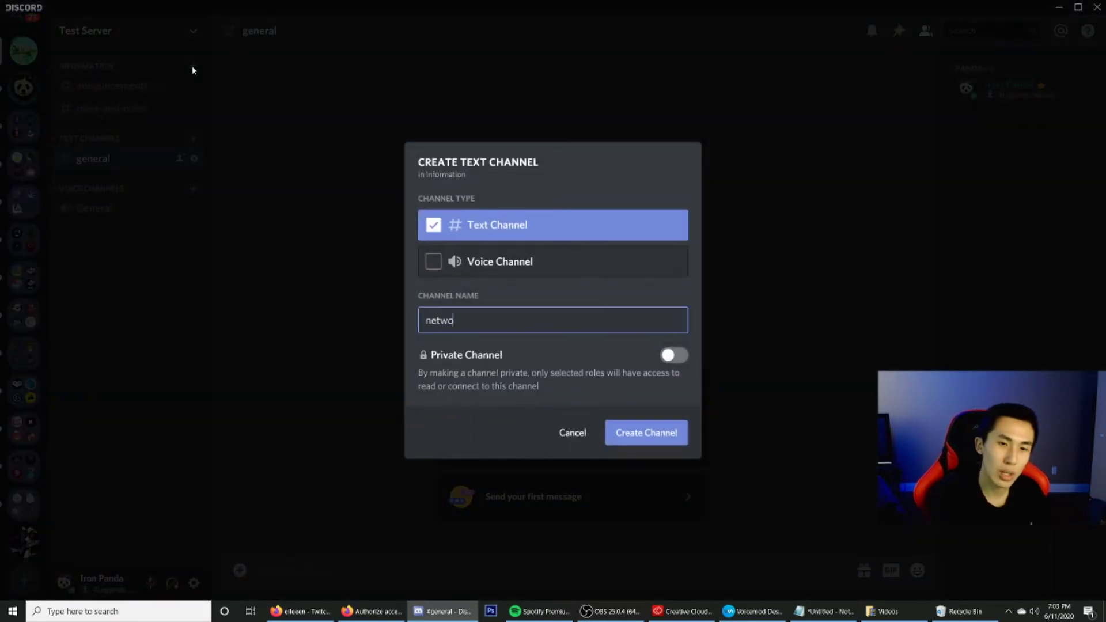
type("rking")
key("Return")
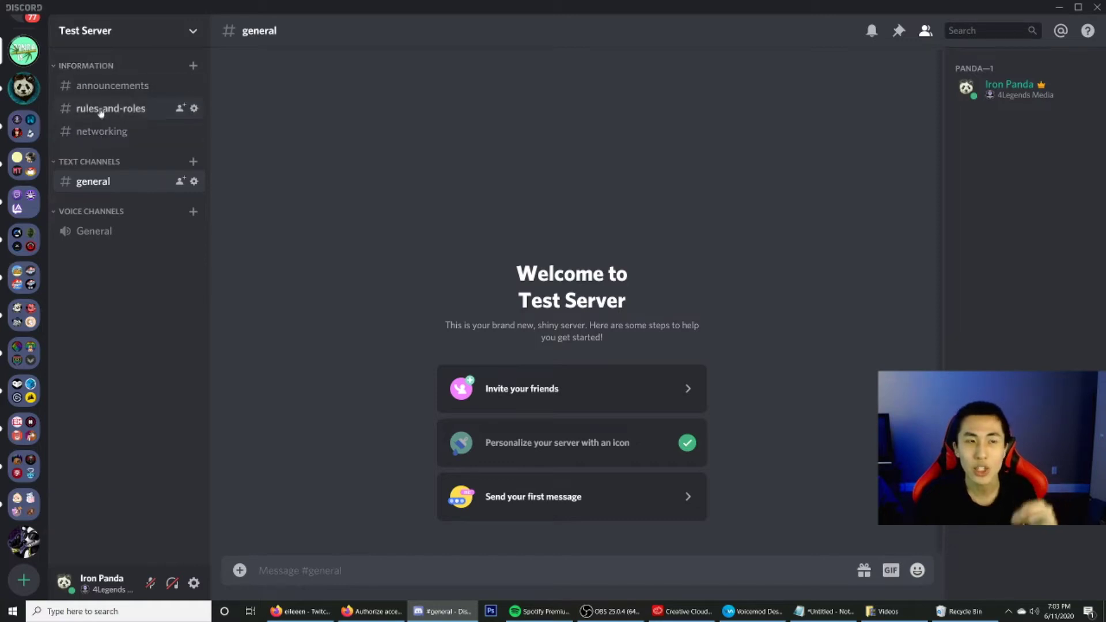
right_click(90, 66)
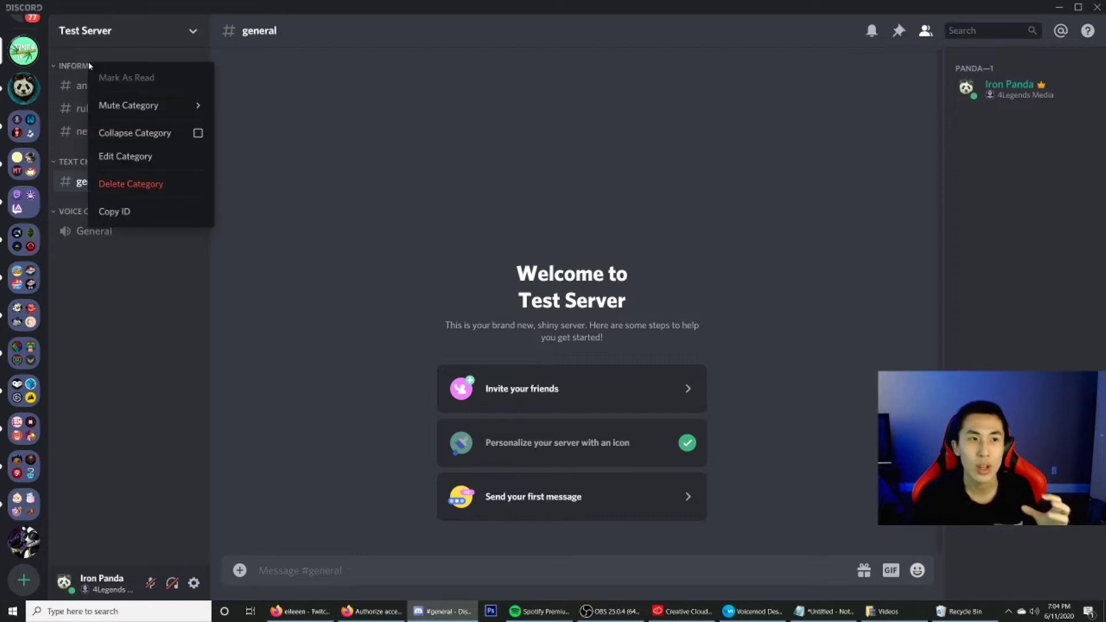
left_click(125, 156)
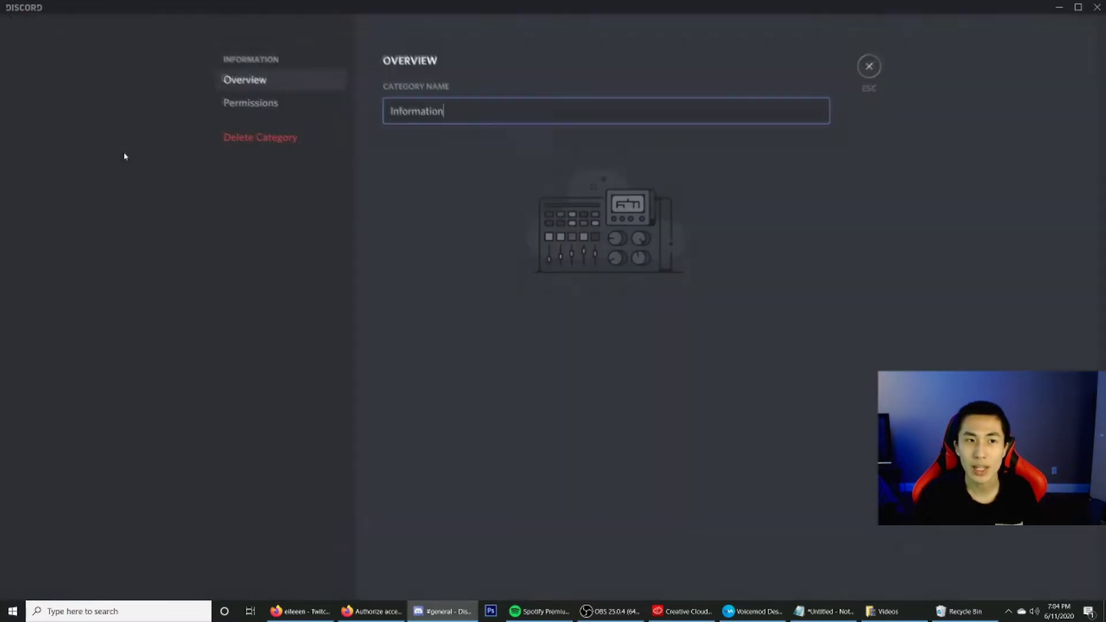
left_click(237, 104)
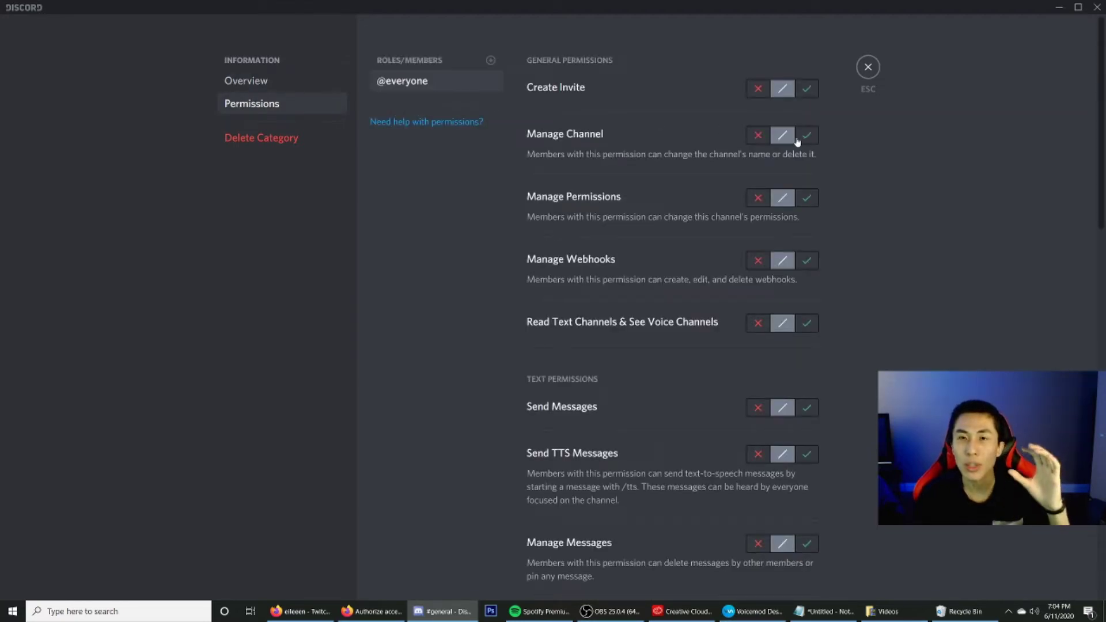
left_click(808, 92)
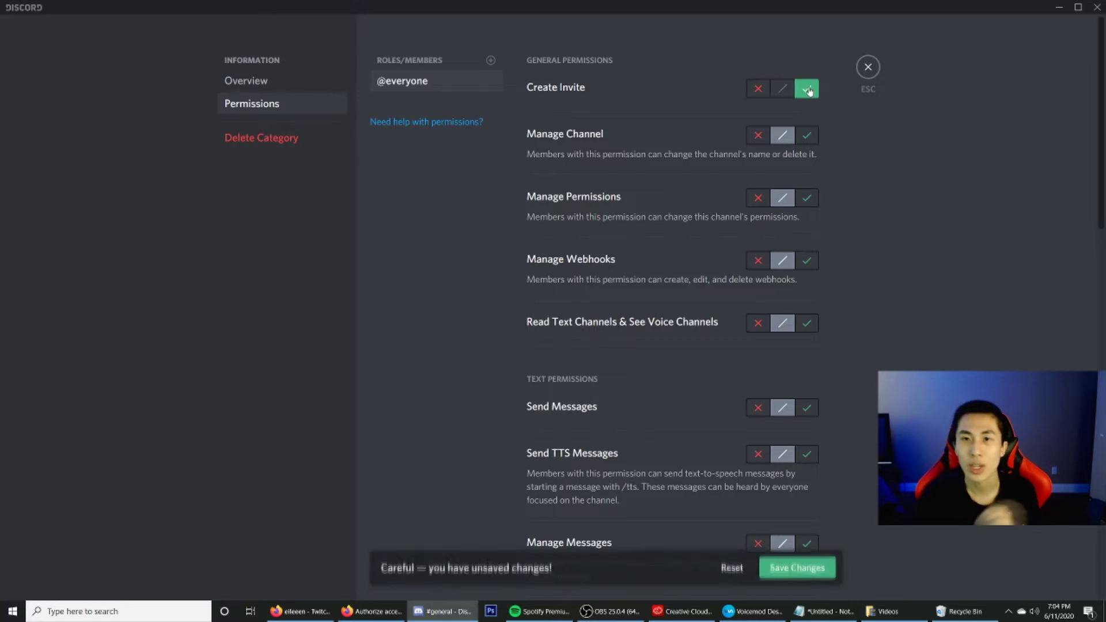
left_click(758, 143)
left_click(757, 197)
left_click(756, 263)
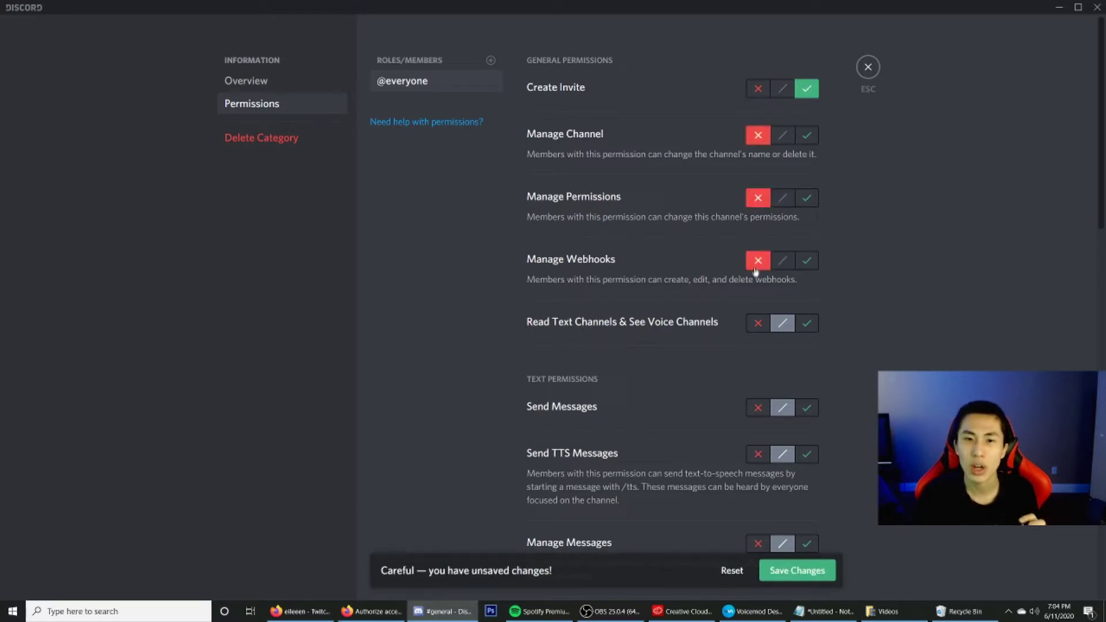
left_click(812, 329)
scroll(806, 337, "down", 2)
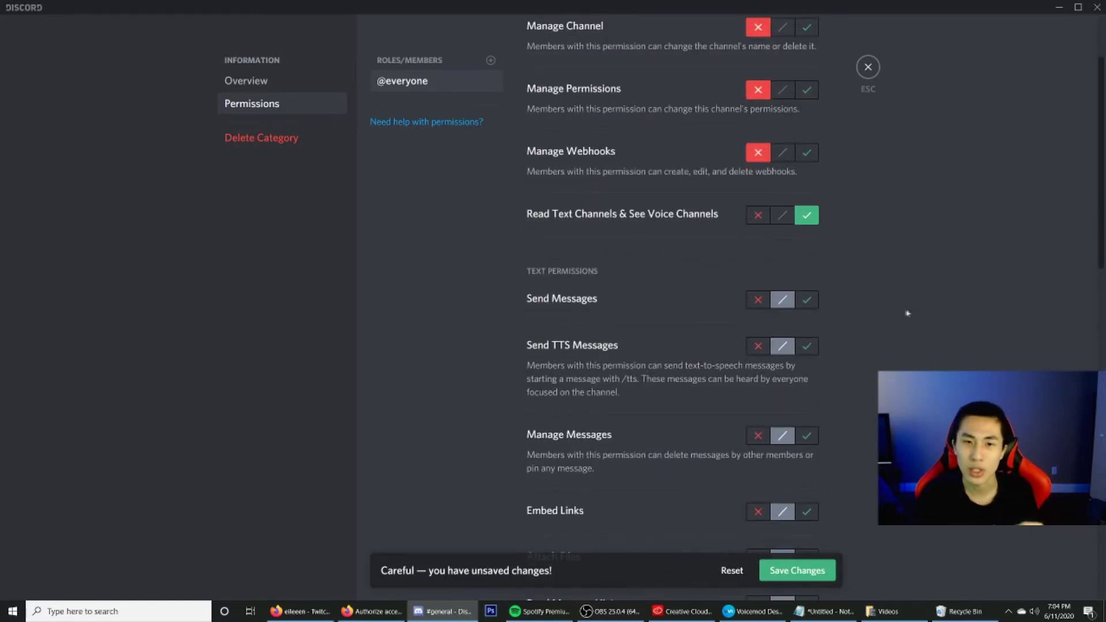
scroll(908, 314, "down", 2)
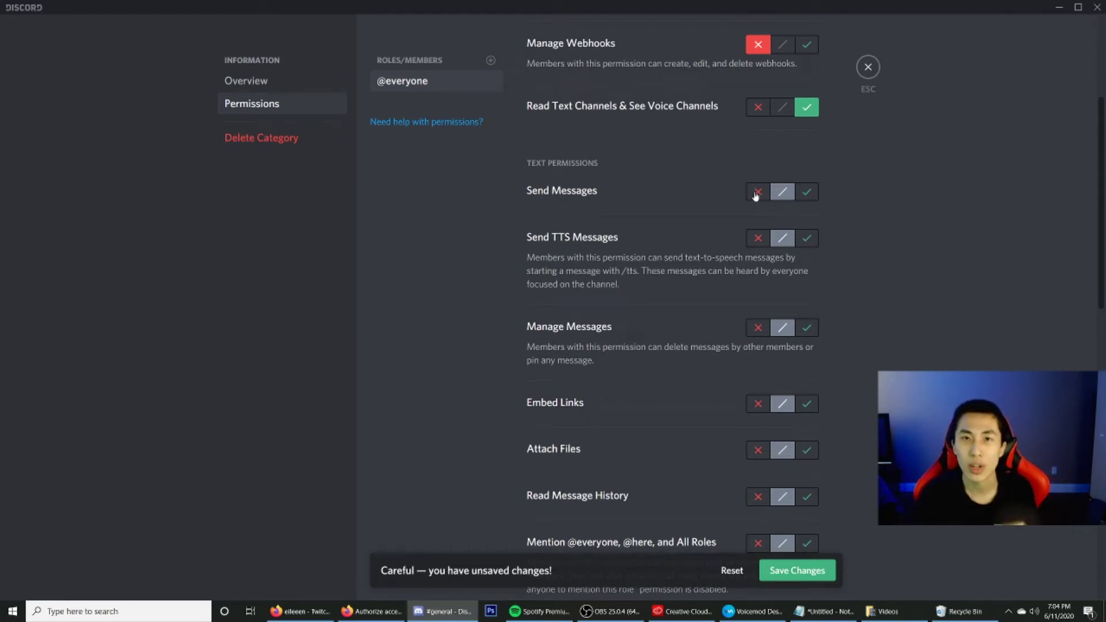
left_click(755, 195)
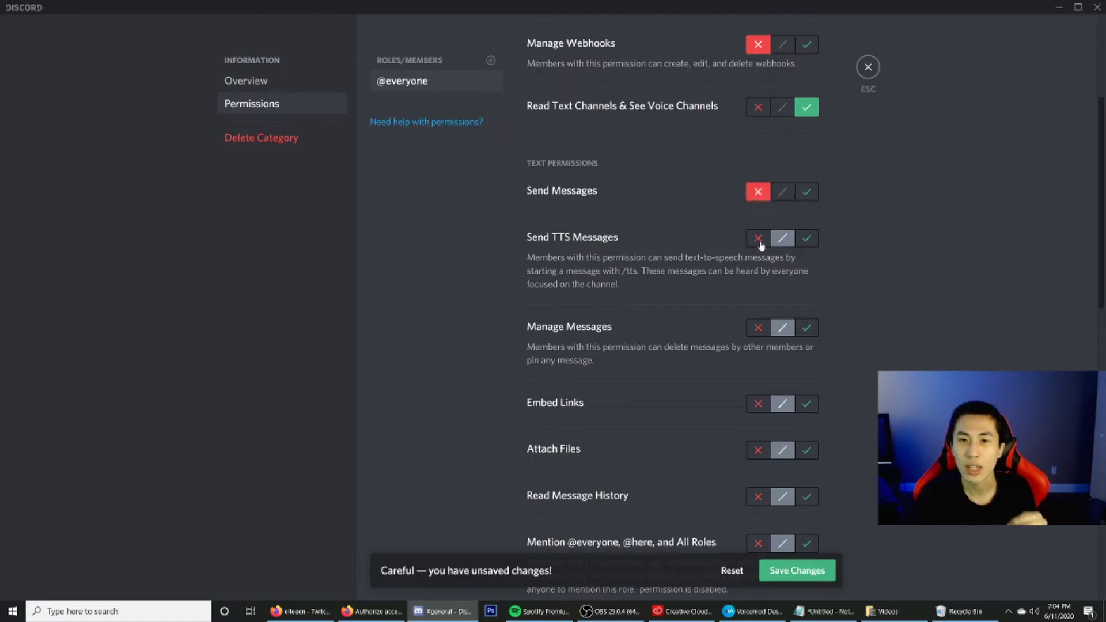
left_click(757, 240)
scroll(761, 262, "down", 1)
left_click(760, 273)
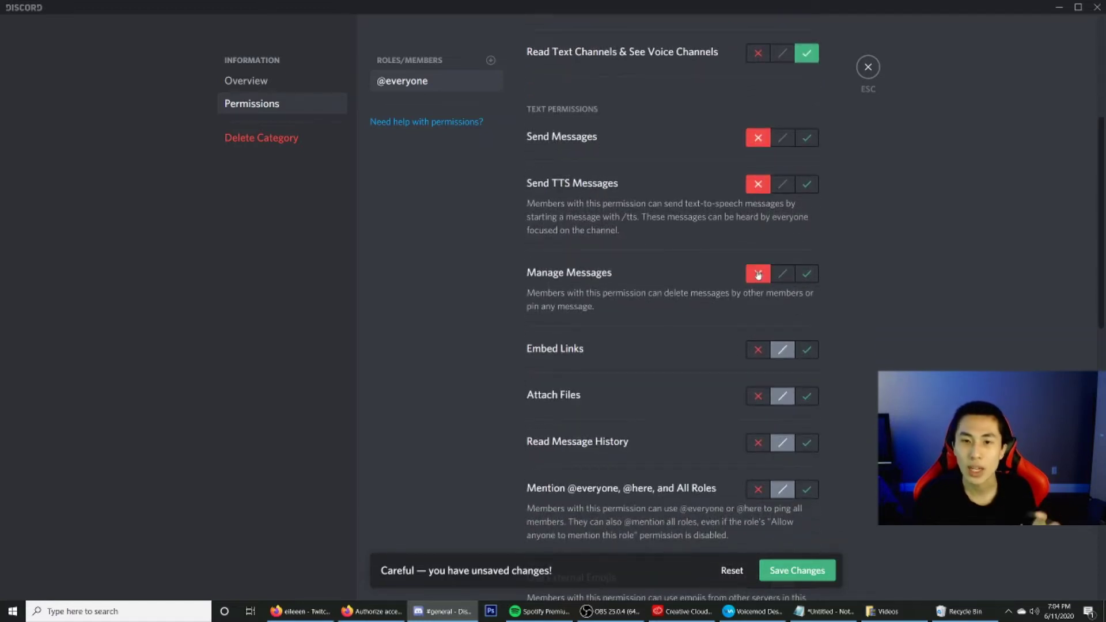
scroll(745, 279, "down", 2)
left_click(756, 242)
left_click(757, 288)
scroll(726, 309, "down", 2)
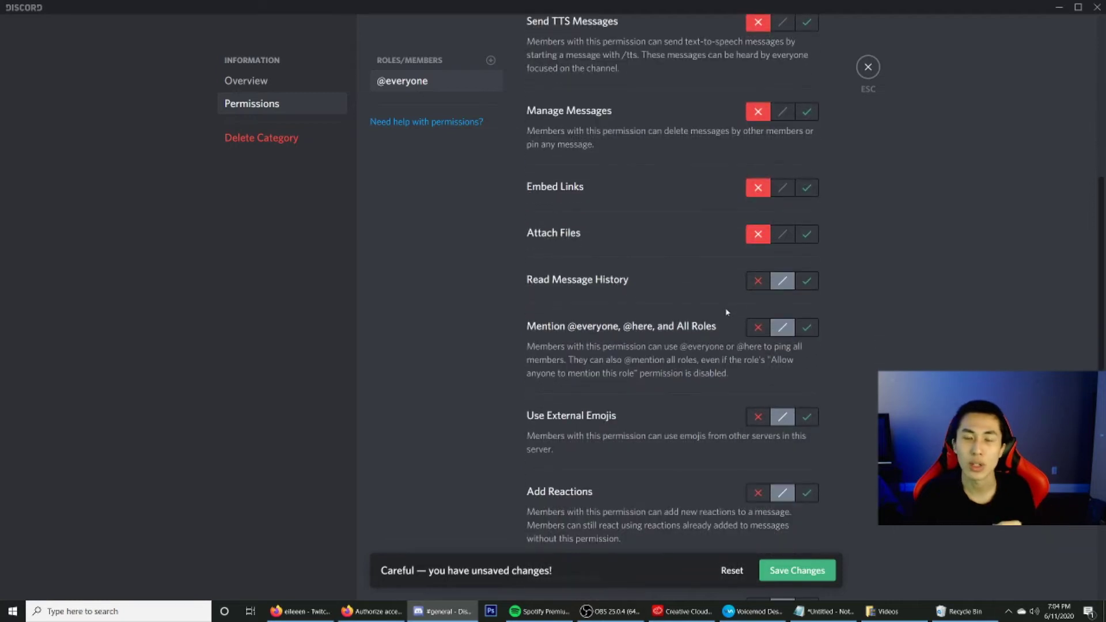
left_click(806, 234)
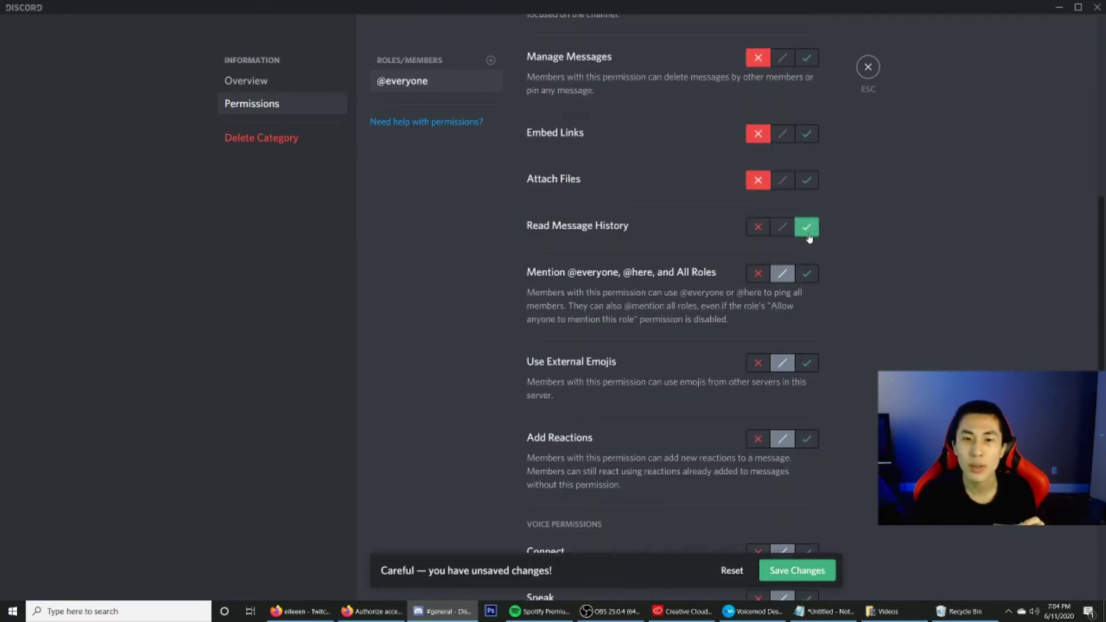
left_click(757, 278)
scroll(733, 305, "down", 2)
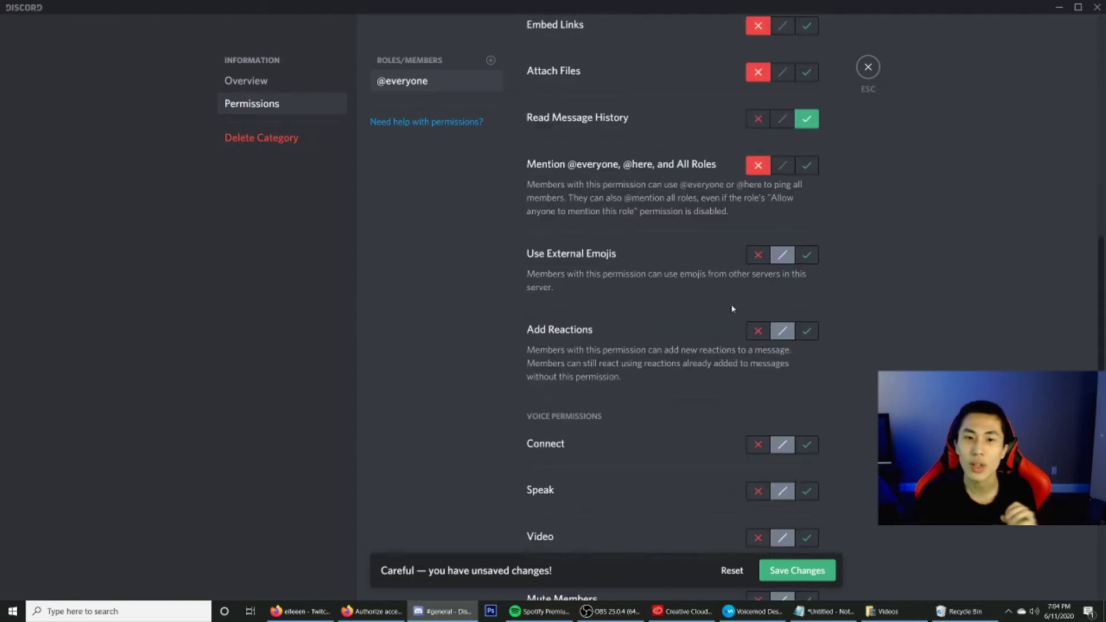
left_click(806, 330)
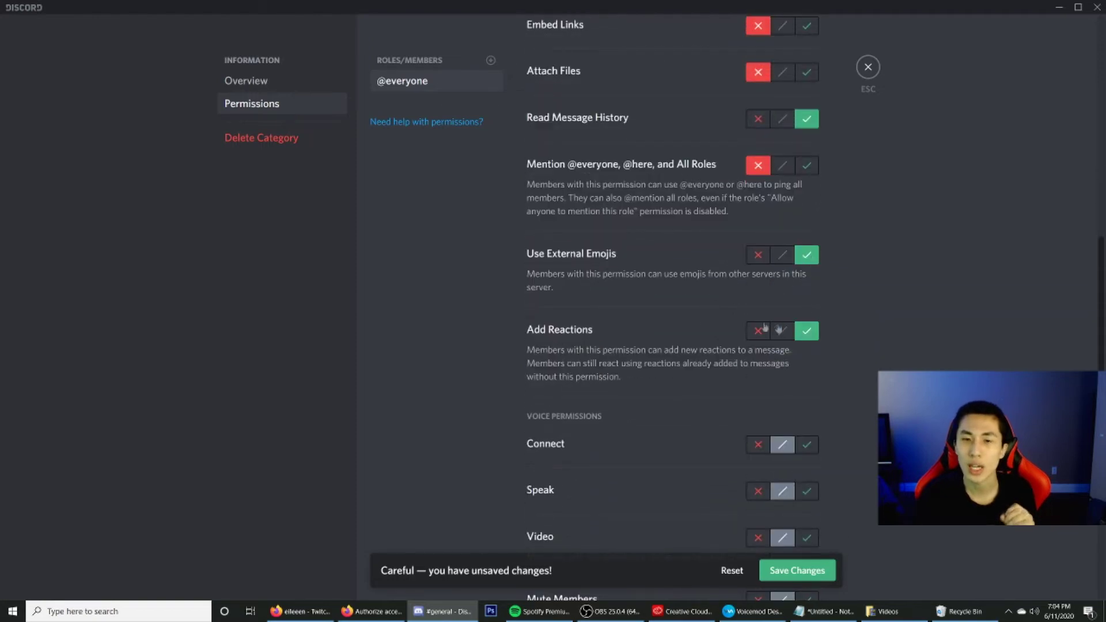
scroll(684, 318, "down", 3)
scroll(683, 319, "down", 2)
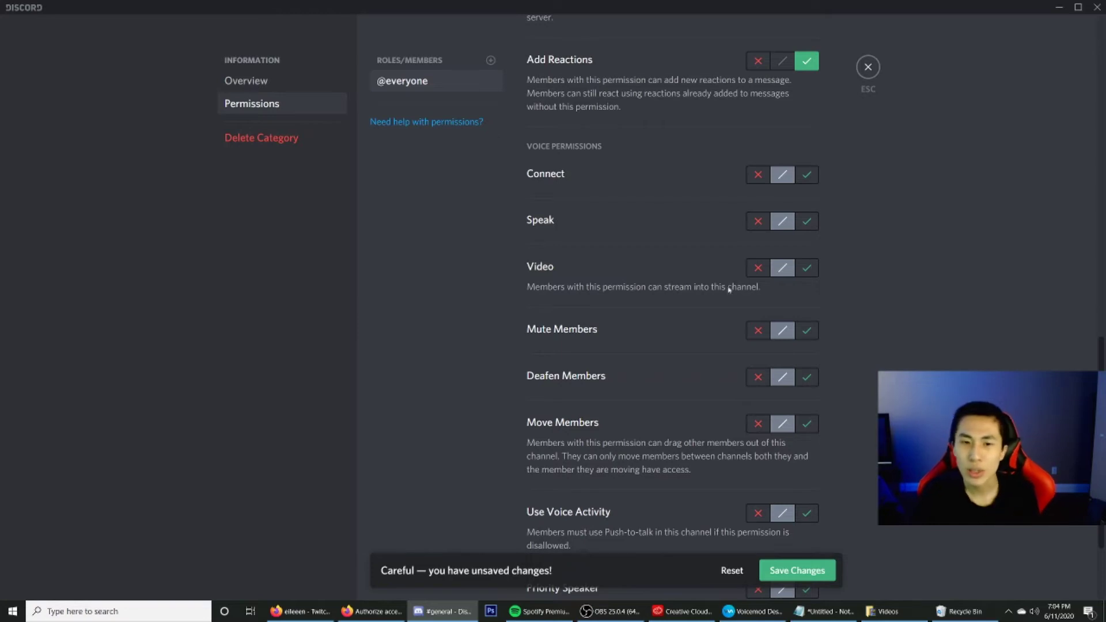
scroll(730, 288, "down", 3)
scroll(763, 292, "up", 1)
left_click(759, 507)
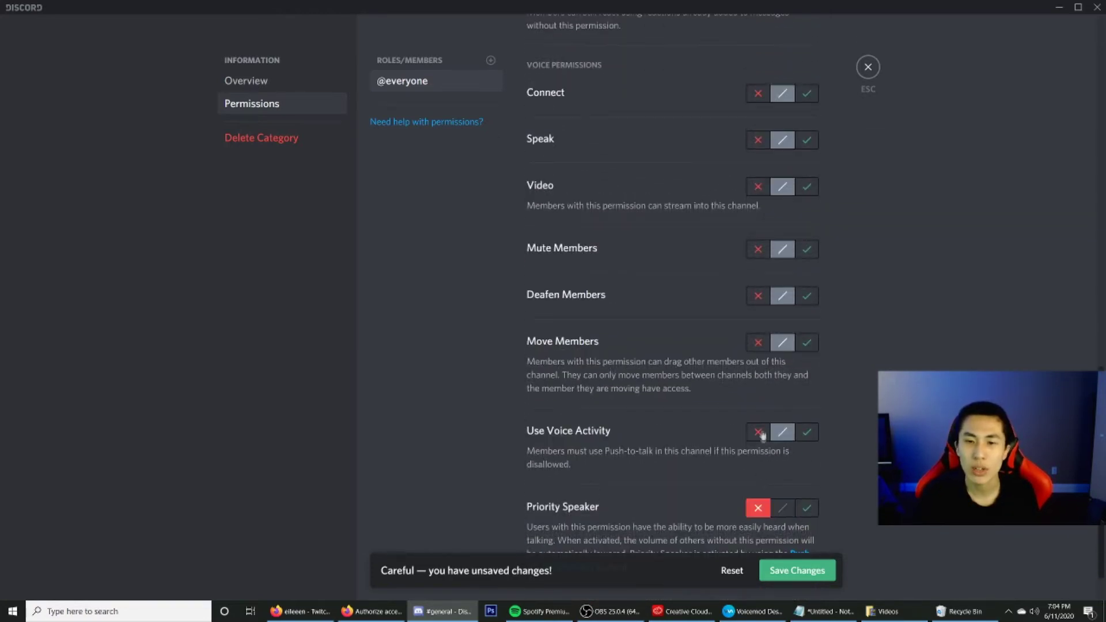
left_click(758, 432)
left_click(758, 342)
left_click(758, 296)
left_click(757, 249)
left_click(758, 186)
left_click(758, 139)
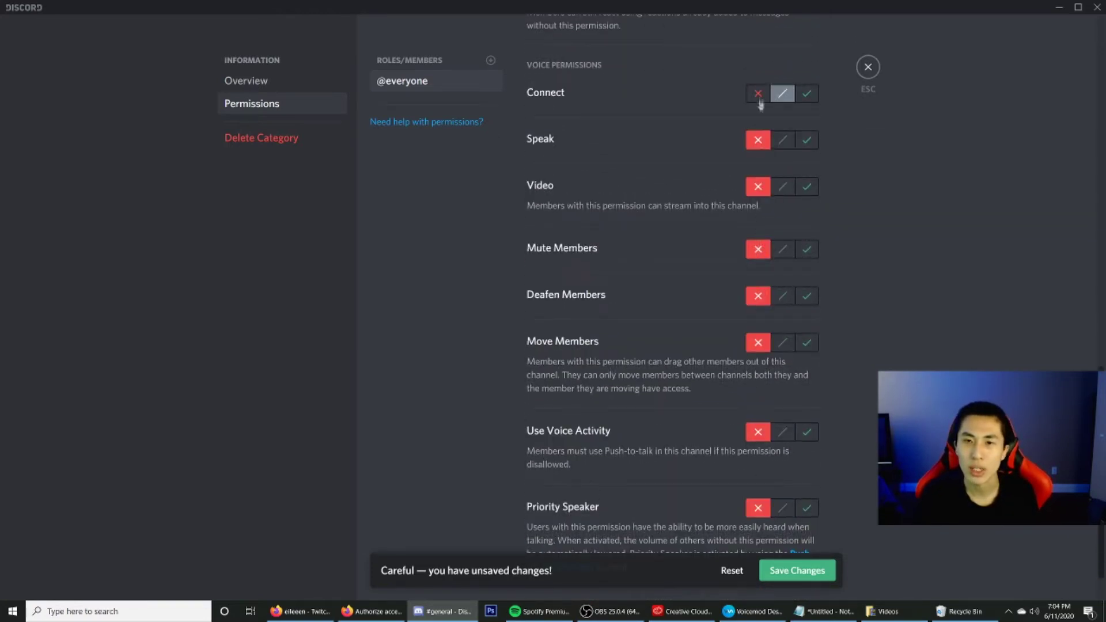
left_click(758, 93)
left_click(797, 570)
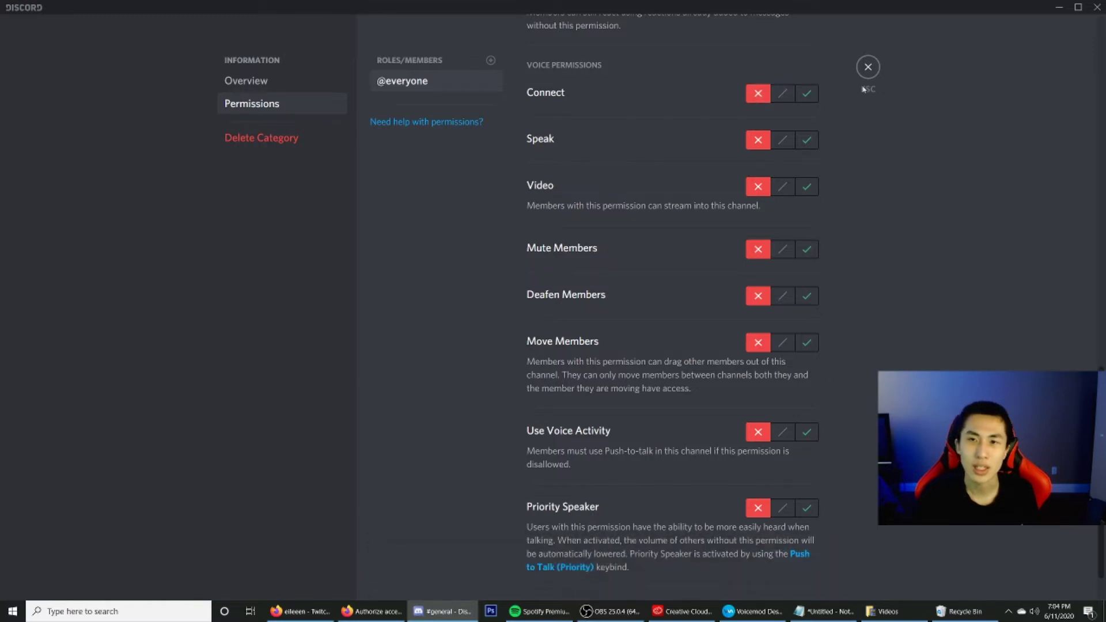
left_click(867, 67)
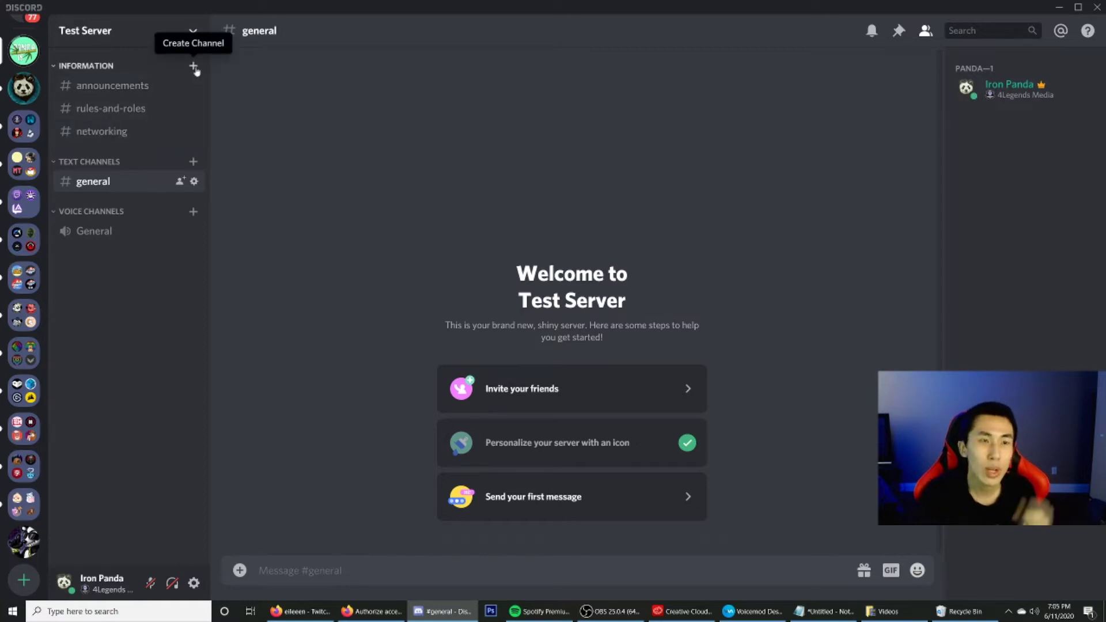
- Add the Moderators role to the Information category's permissions
right_click(91, 66)
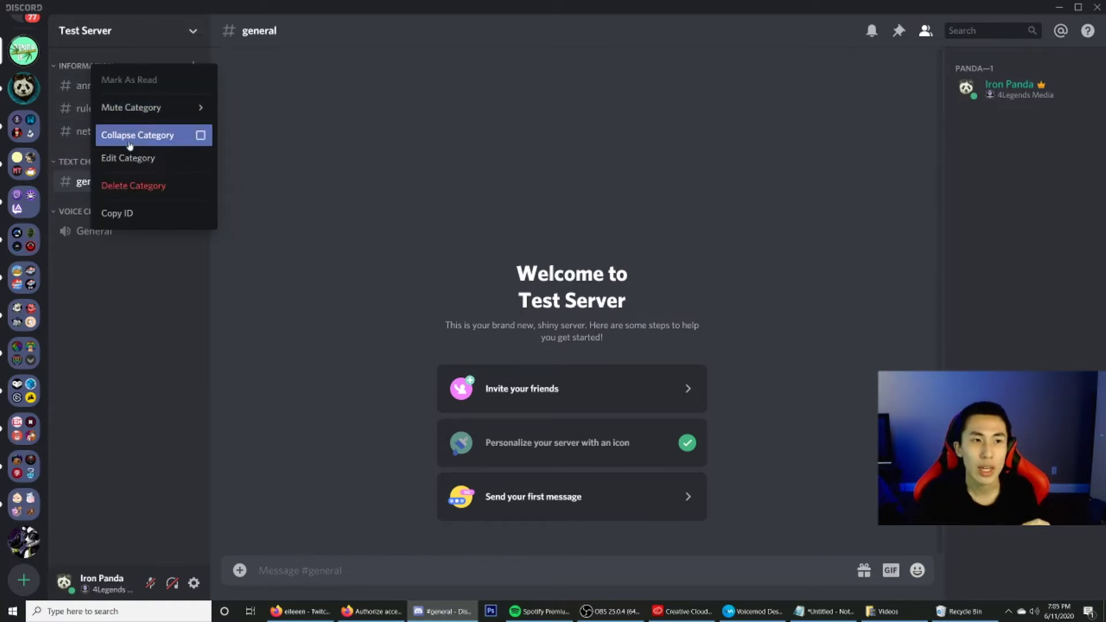
left_click(115, 157)
left_click(311, 107)
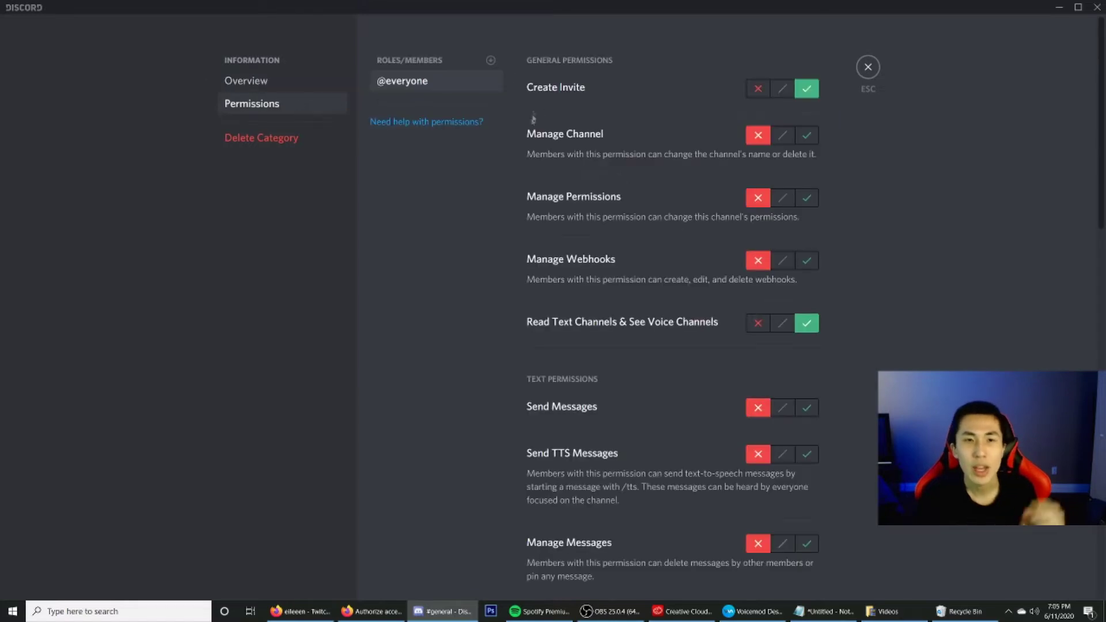
left_click(491, 60)
left_click(436, 184)
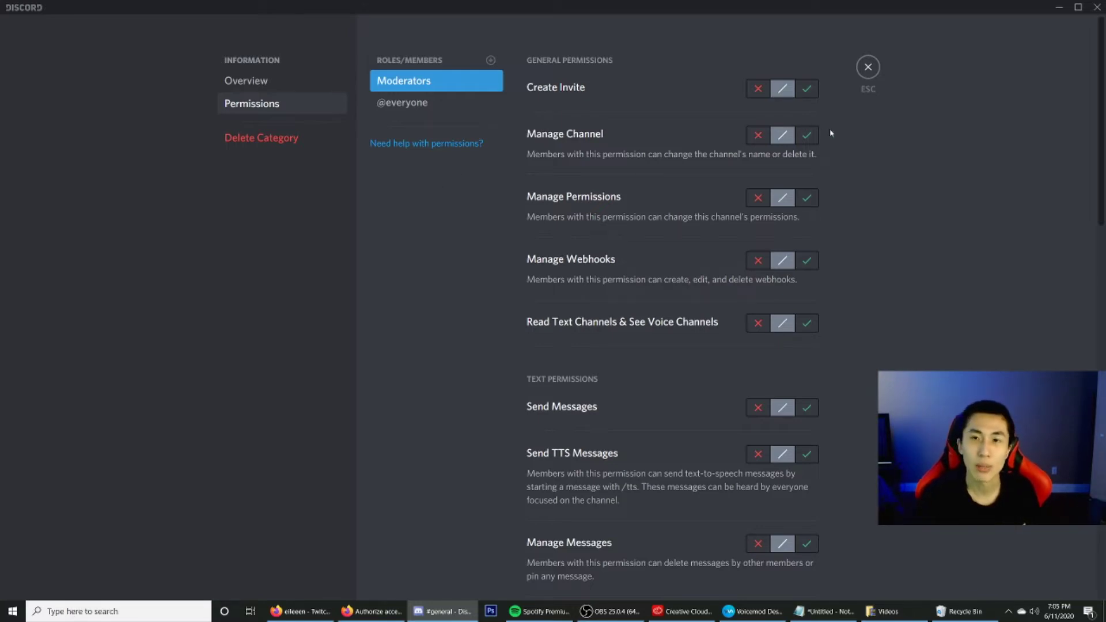
- Allow Moderators Create Invite, Send Messages and Read Text Channels & See Voice Channels, and deny Manage Channel, Manage Permissions and Manage Webhooks
left_click(807, 91)
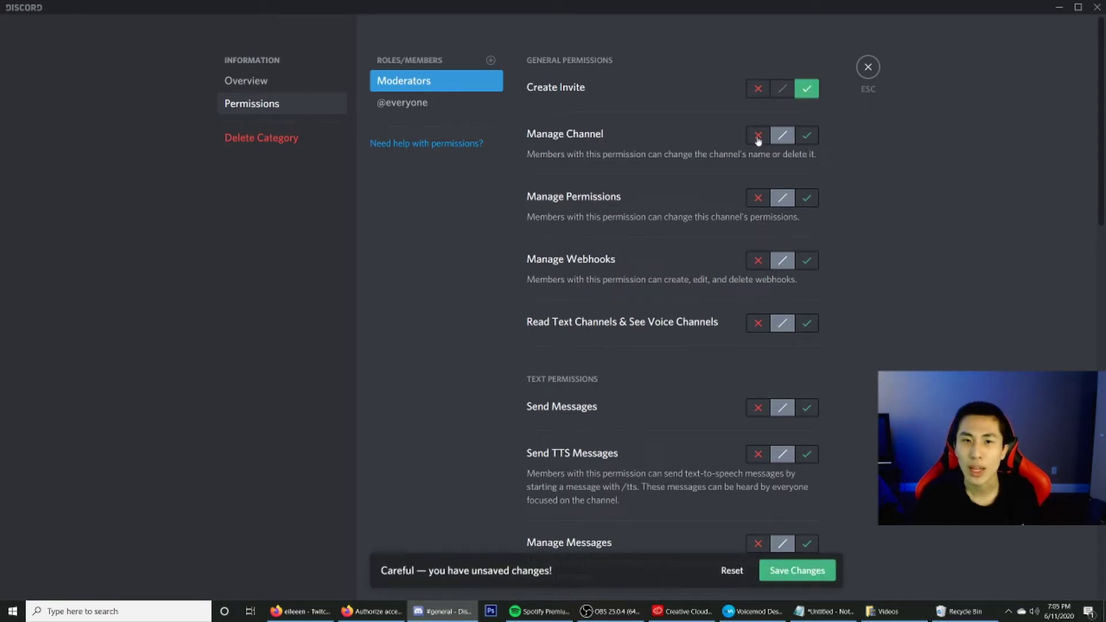
scroll(765, 207, "down", 5)
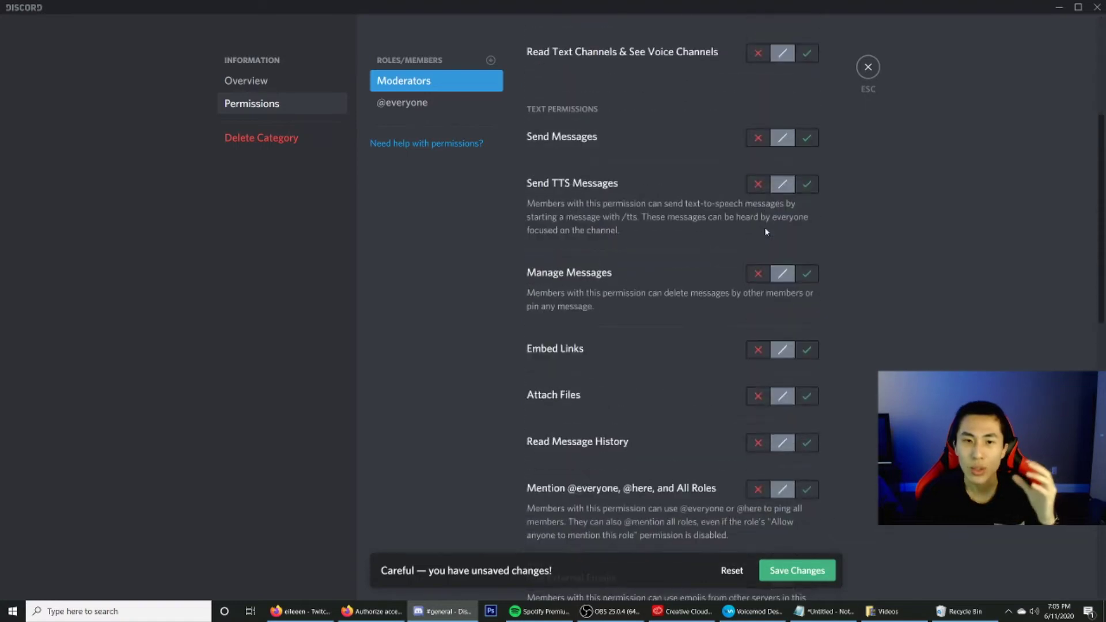
scroll(783, 219, "up", 1)
left_click(806, 190)
scroll(749, 242, "up", 4)
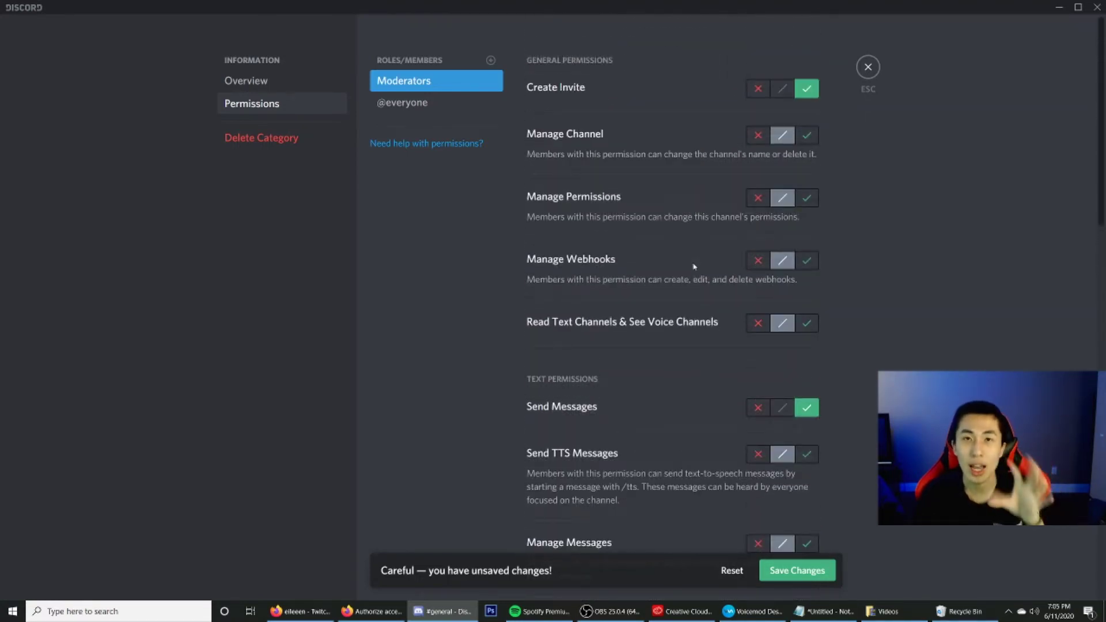
left_click(806, 323)
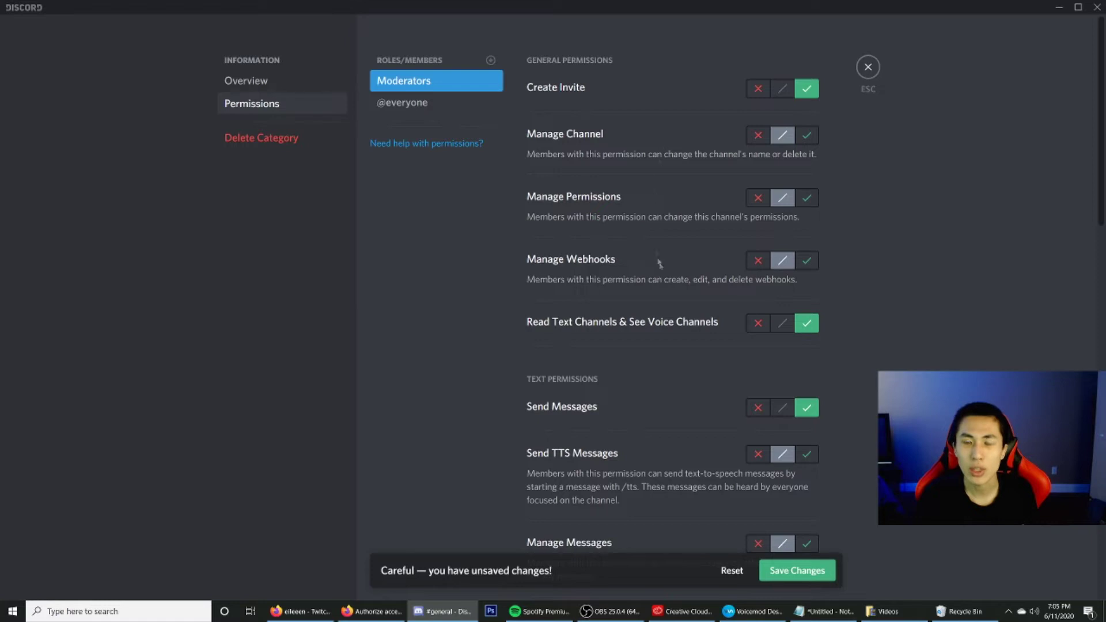
left_click(758, 260)
left_click(758, 198)
left_click(755, 136)
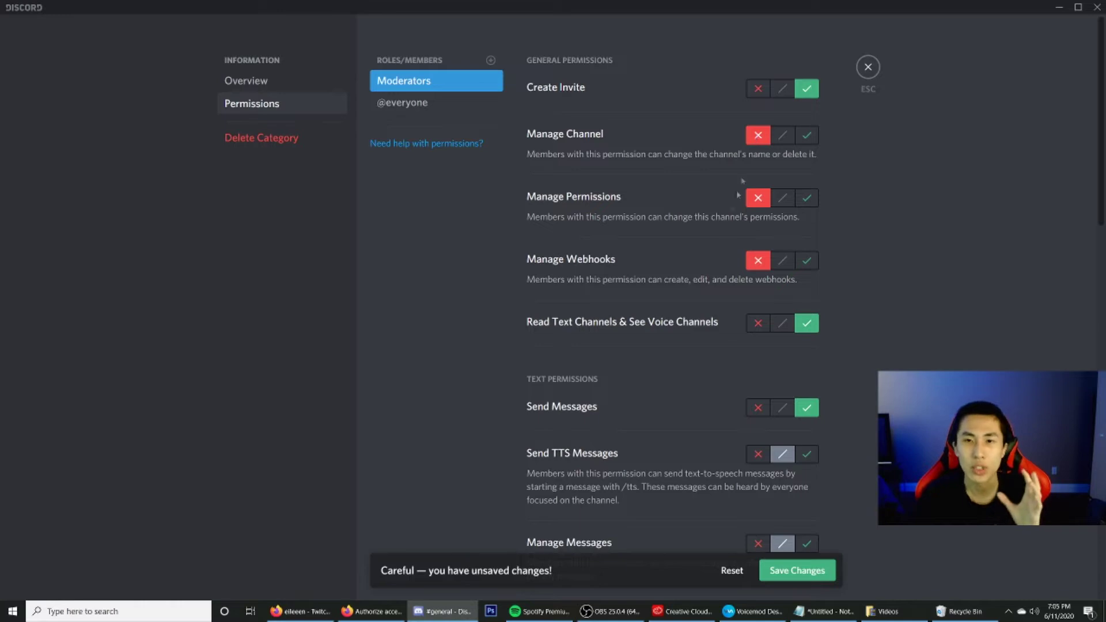
- Deny Moderators Send TTS Messages and Manage Messages in the Information category
scroll(694, 257, "down", 3)
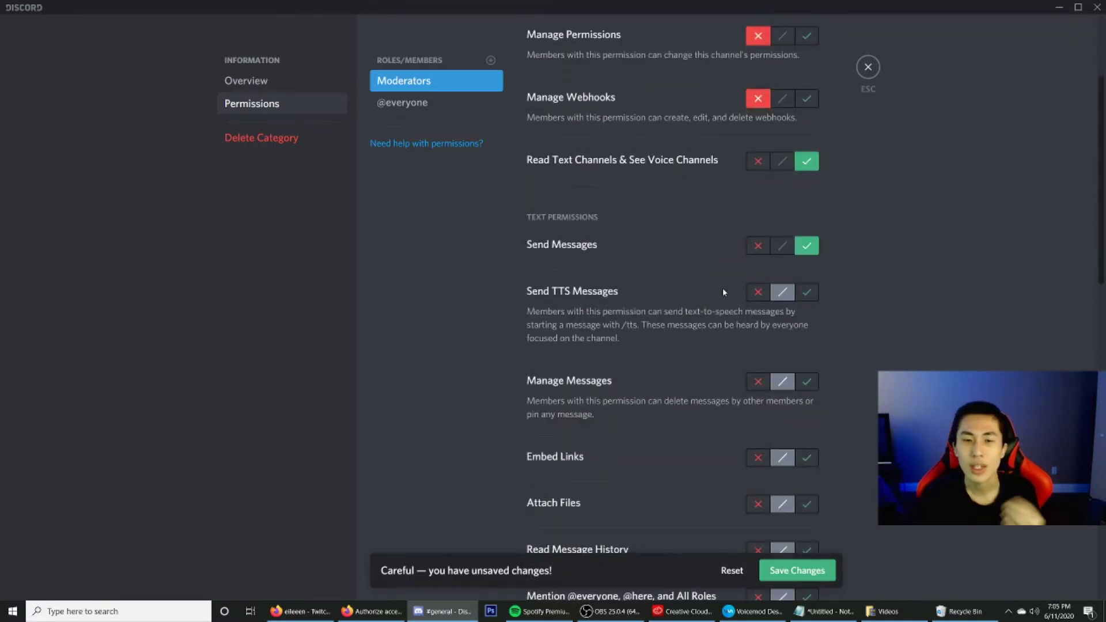
left_click(758, 292)
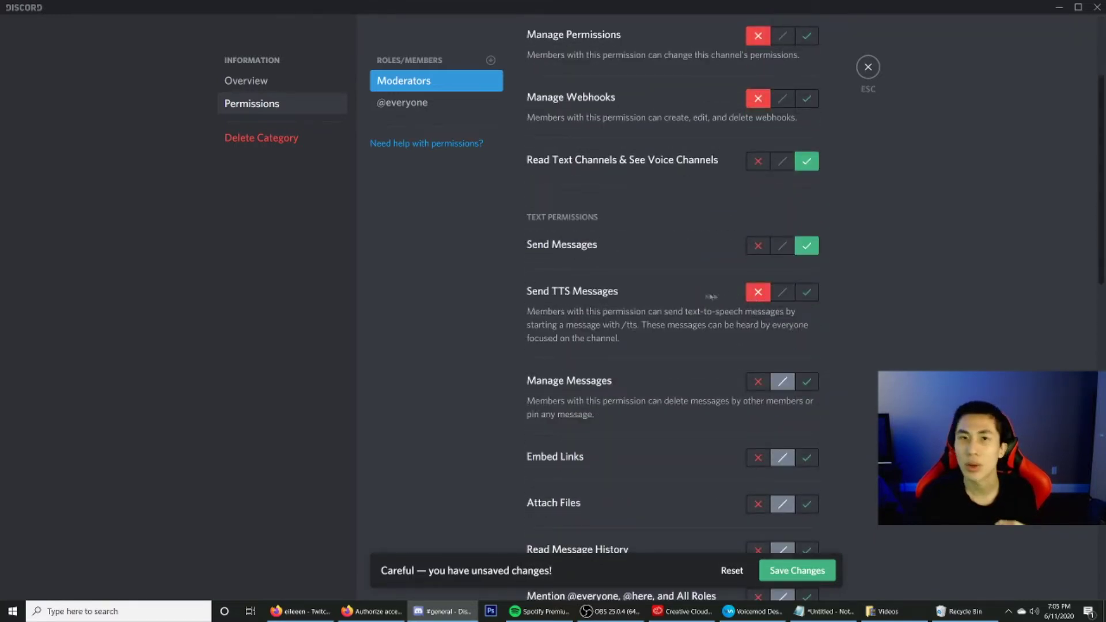
scroll(711, 296, "down", 3)
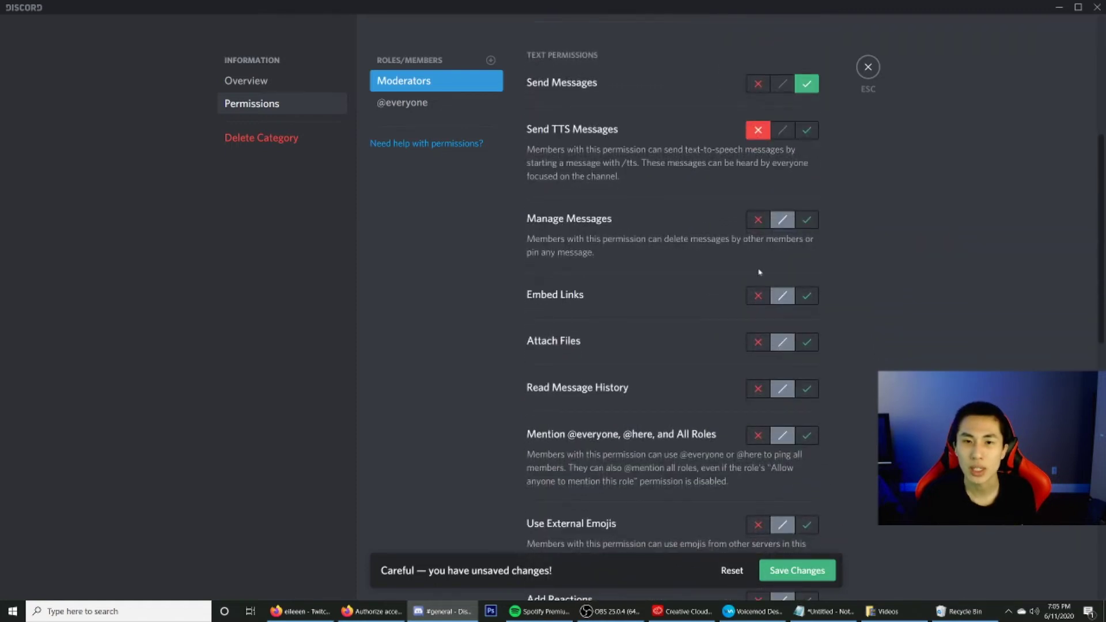
left_click(758, 222)
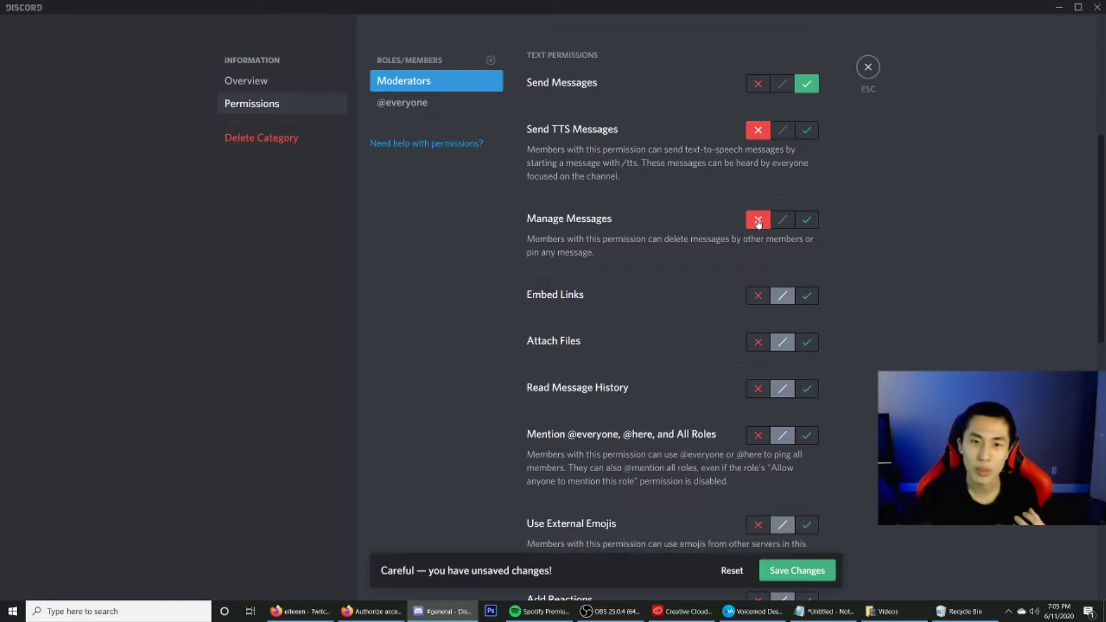
scroll(743, 228, "down", 2)
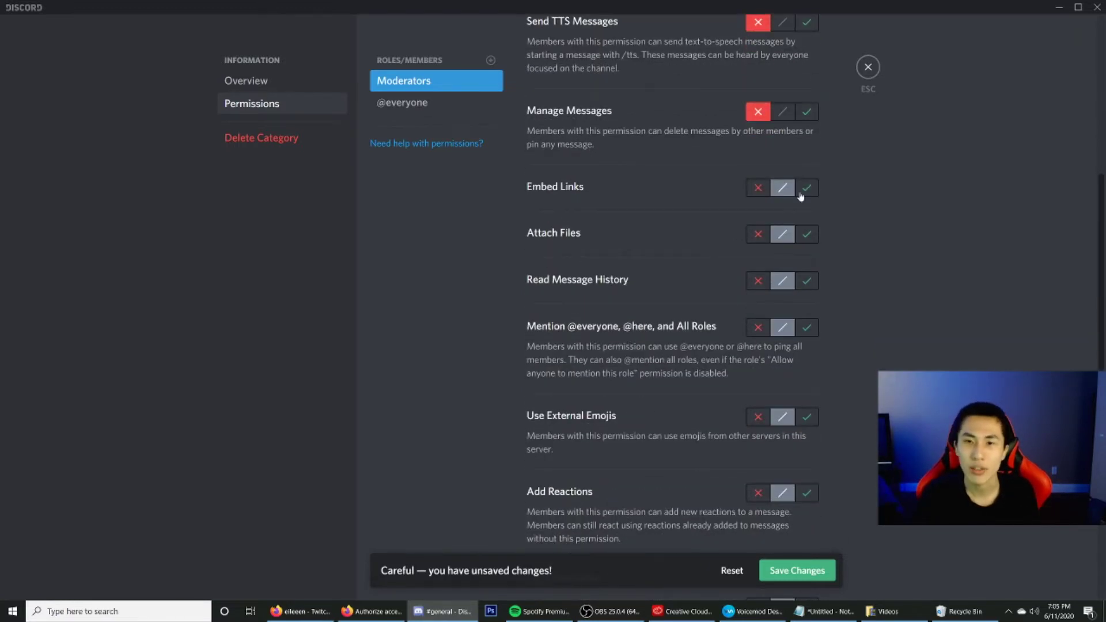
left_click(806, 188)
left_click(807, 234)
scroll(807, 236, "down", 2)
left_click(805, 174)
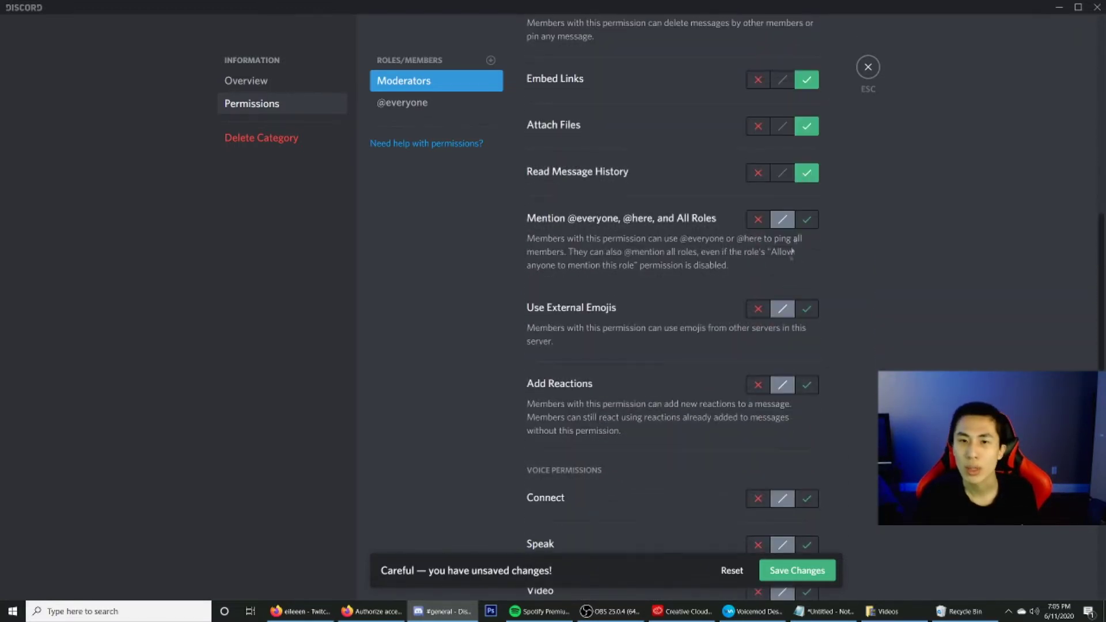
left_click(807, 221)
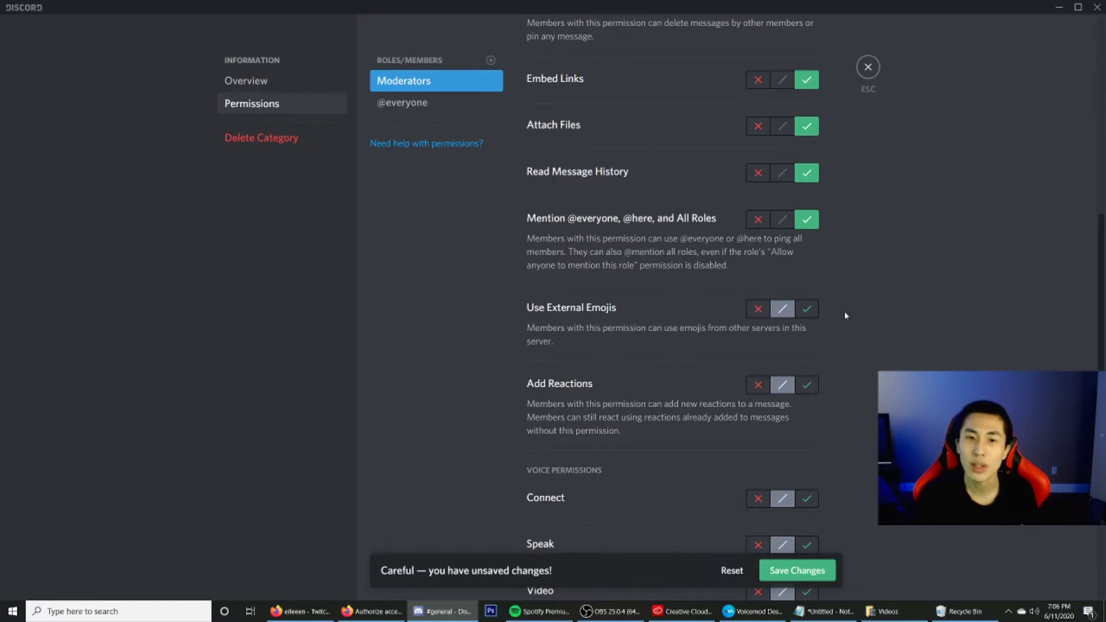
scroll(821, 288, "down", 1)
left_click(806, 256)
left_click(809, 332)
- Deny Moderators every voice permission from Connect to Priority Speaker in the Information category and save the changes
scroll(851, 350, "down", 6)
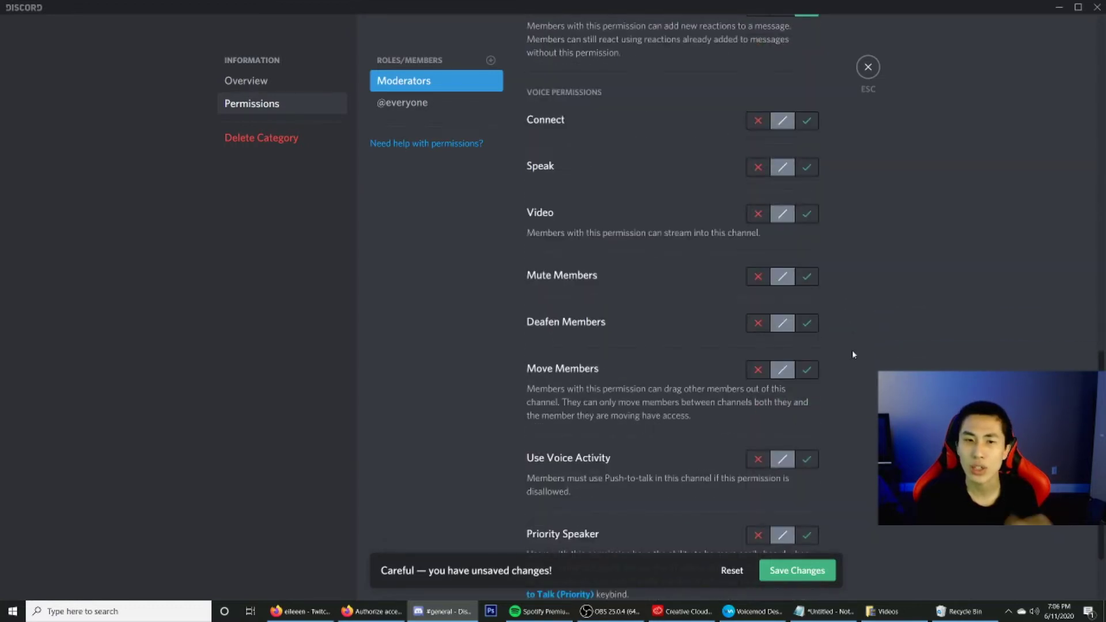
scroll(852, 349, "down", 1)
left_click(758, 481)
left_click(758, 405)
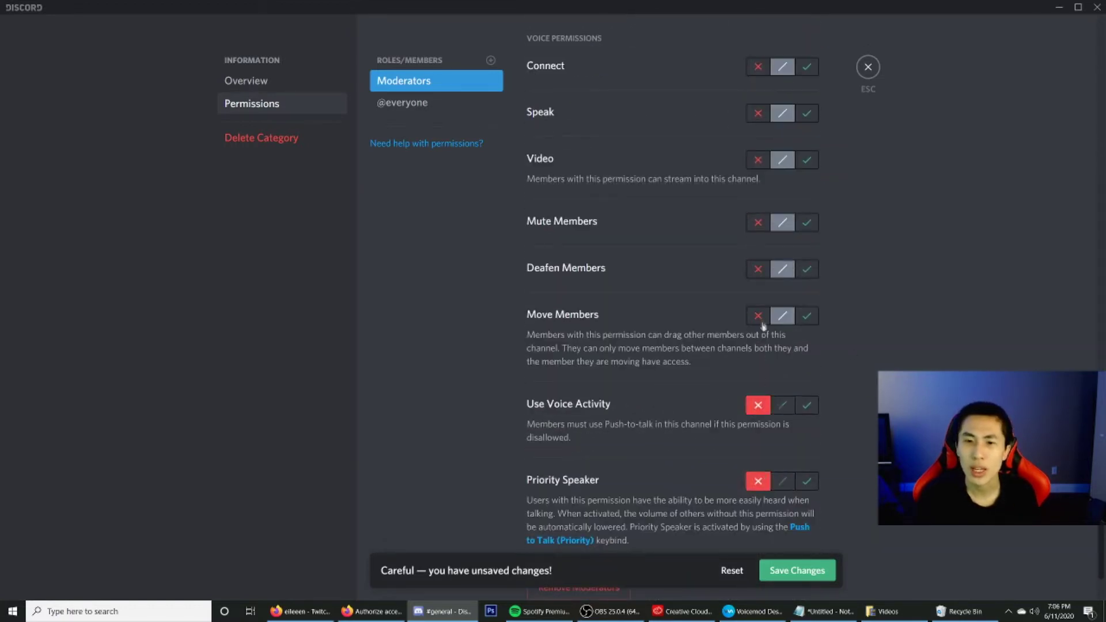
left_click(757, 316)
left_click(758, 269)
left_click(757, 222)
left_click(758, 161)
left_click(758, 114)
left_click(758, 67)
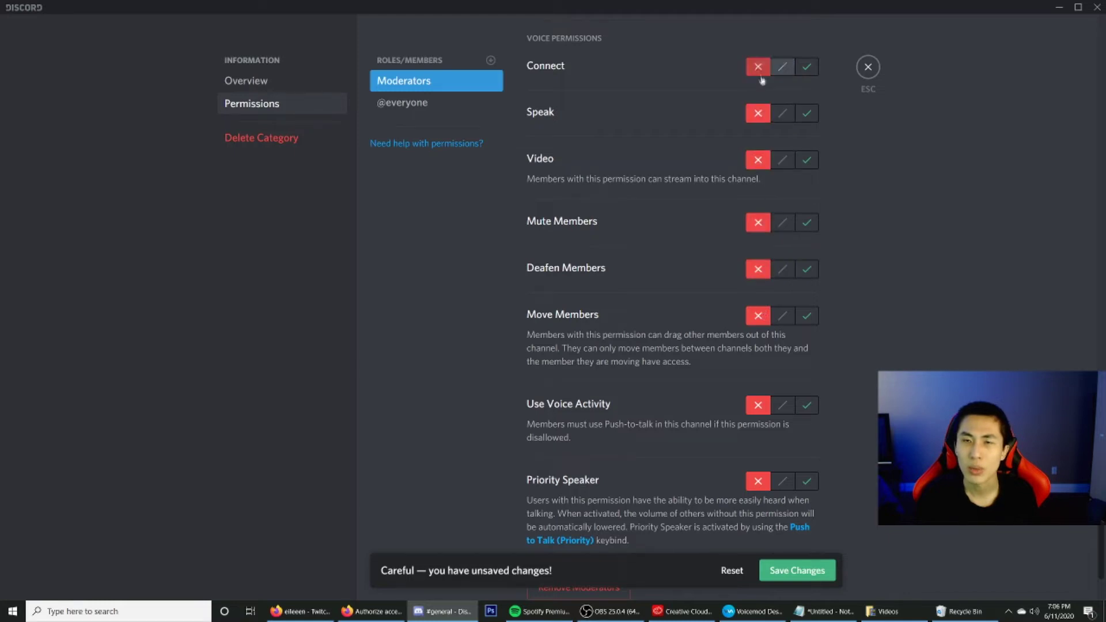
left_click(783, 570)
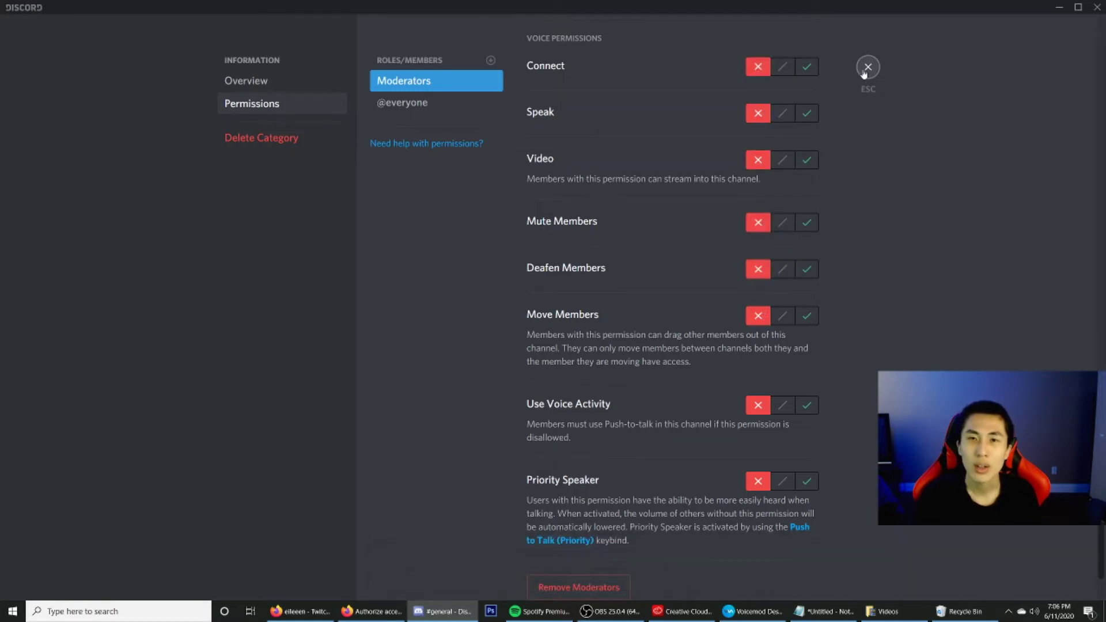
- Check which roles and members can still be added to the Information category's permissions, and close its settings
left_click(490, 60)
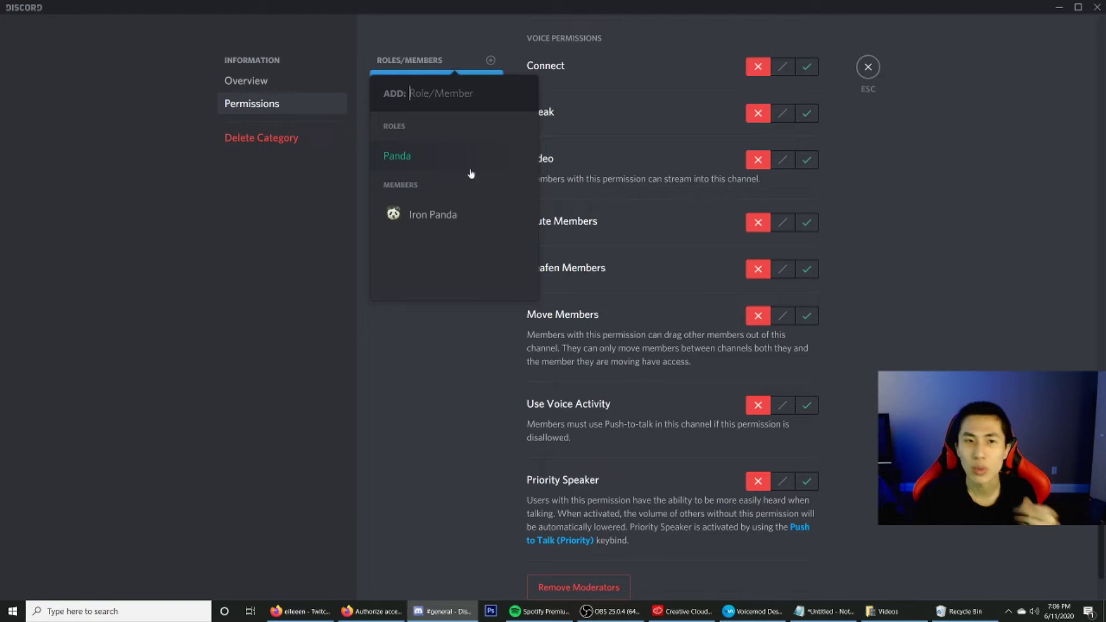
left_click(449, 378)
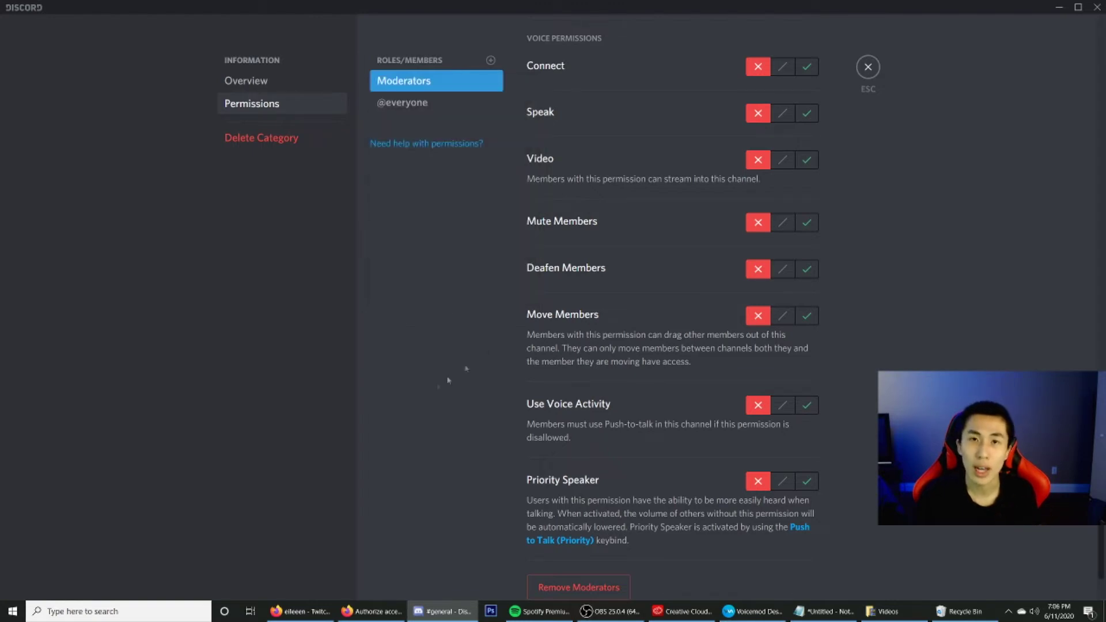
left_click(868, 66)
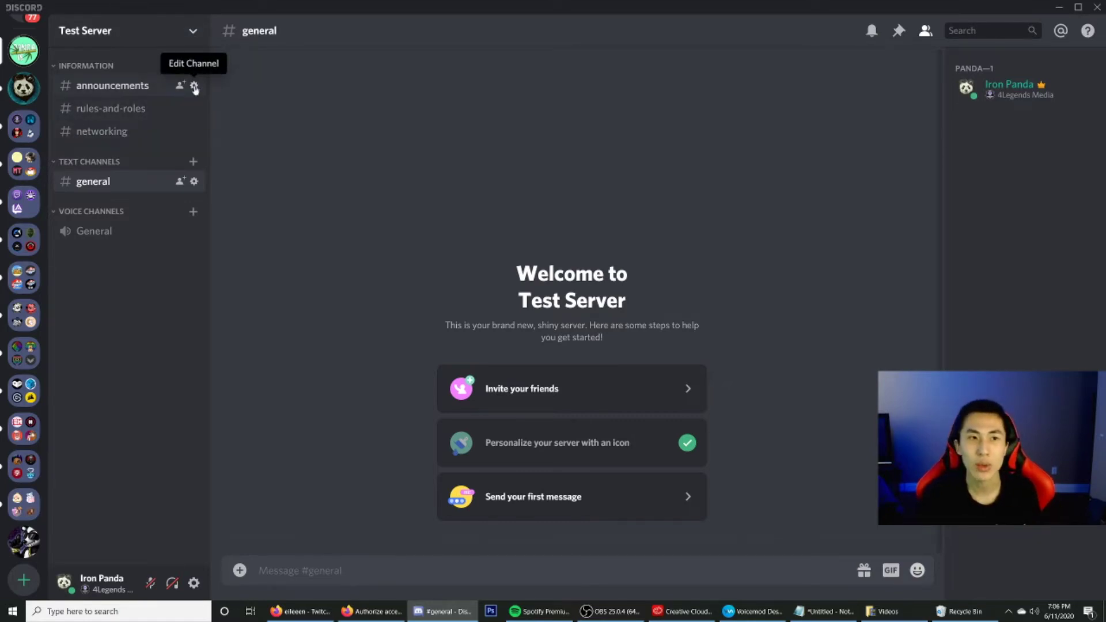
- Check the announcements channel's permissions to see whether they are synced with its category
left_click(195, 86)
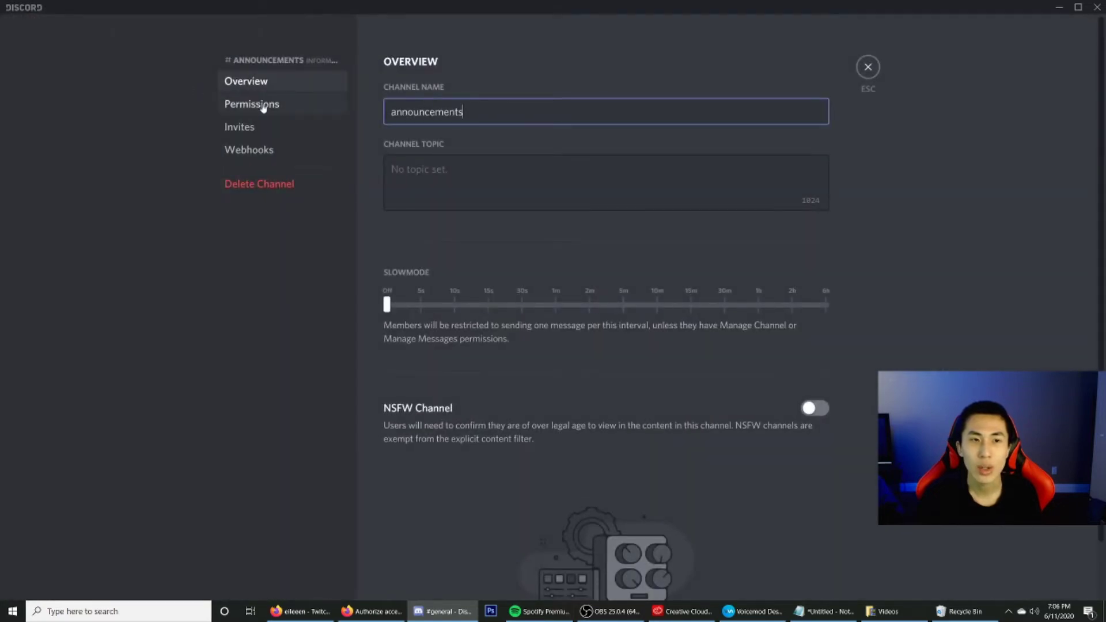
left_click(265, 105)
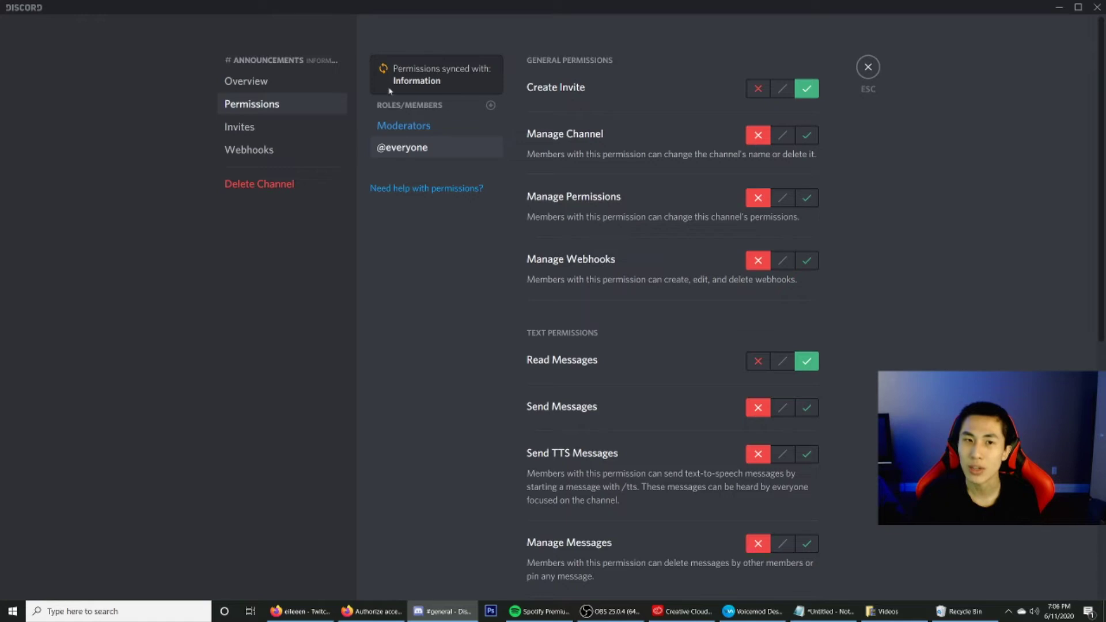
left_click(866, 76)
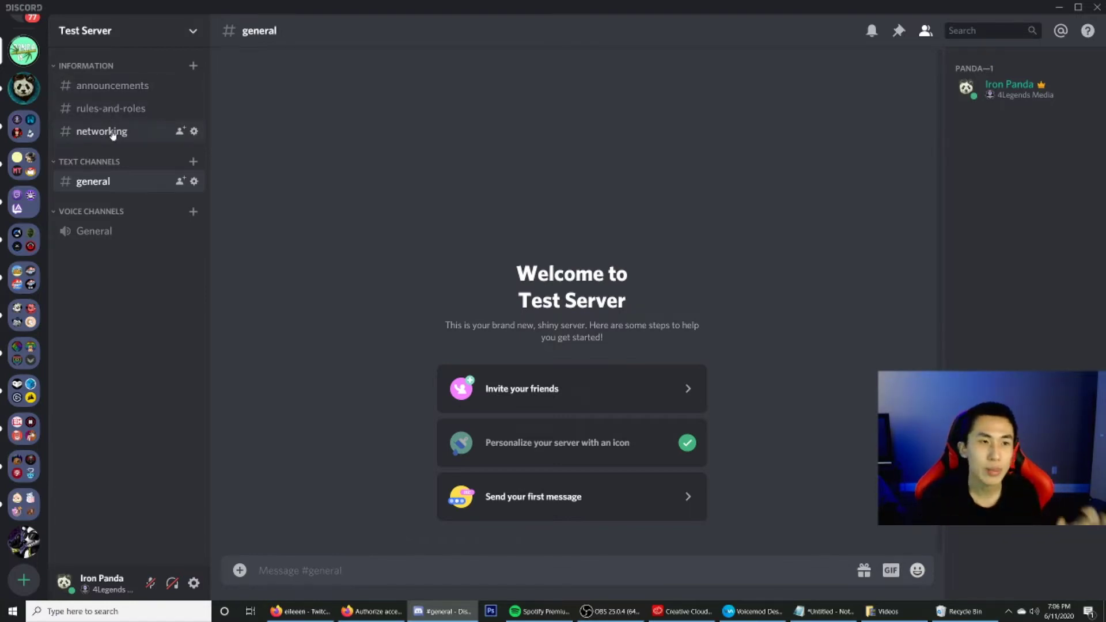
- Create text channels named movies and food in the Text Channels category
left_click(193, 162)
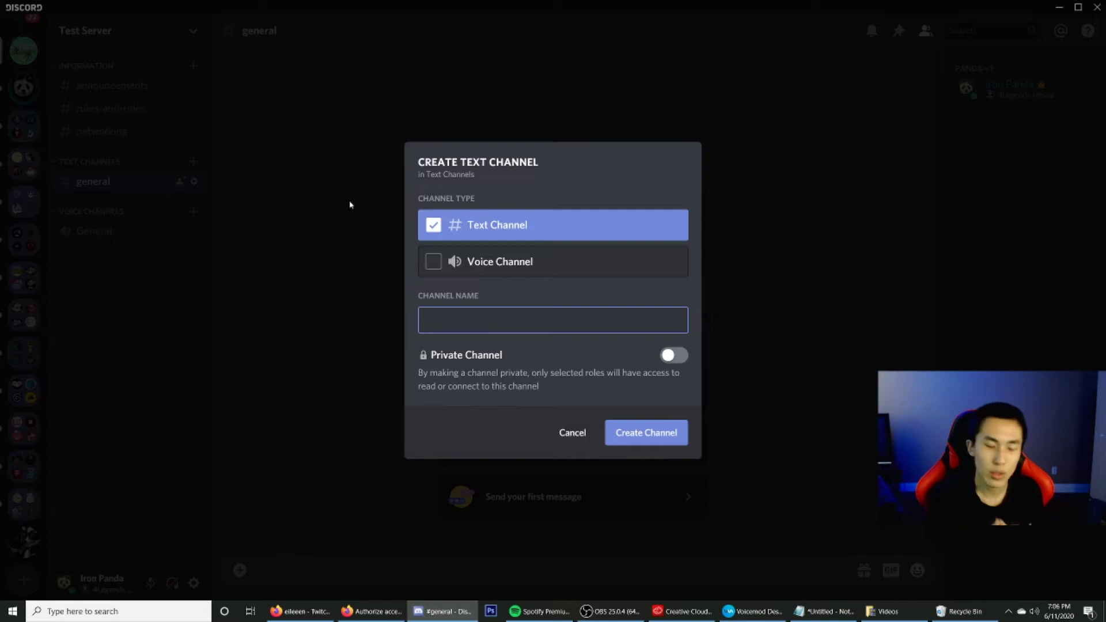
type("movies")
key("Return")
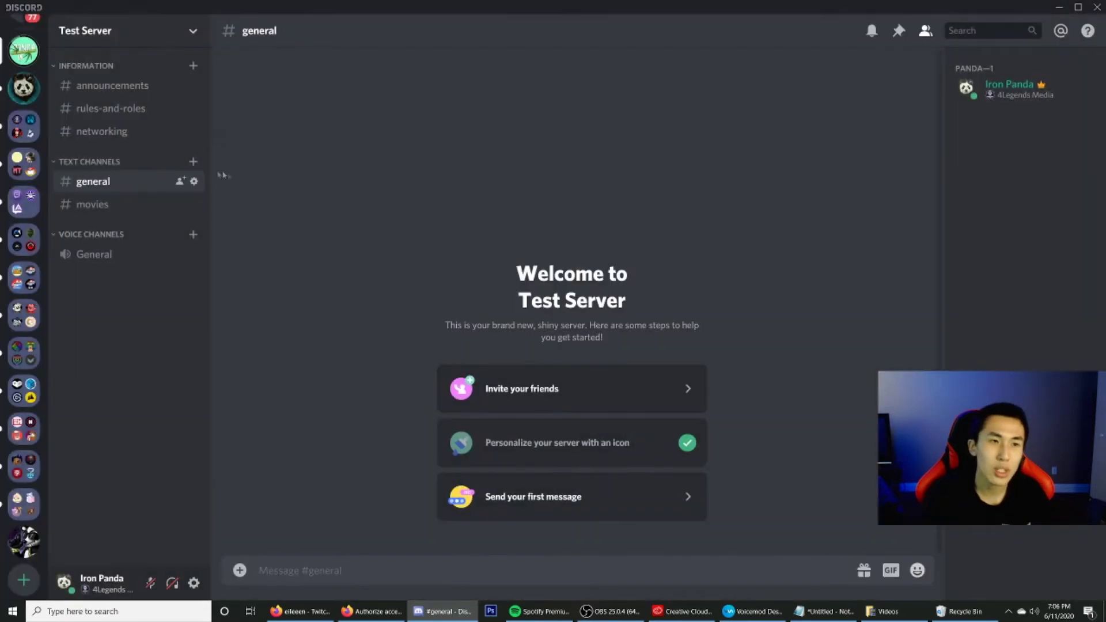
left_click(193, 162)
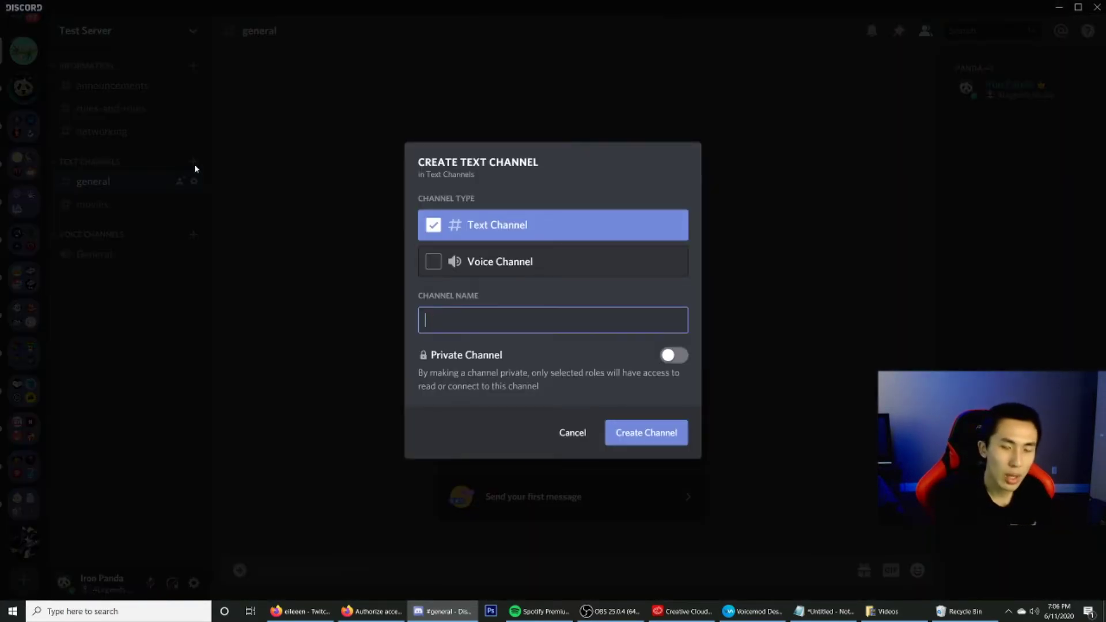
type("food")
key("Return")
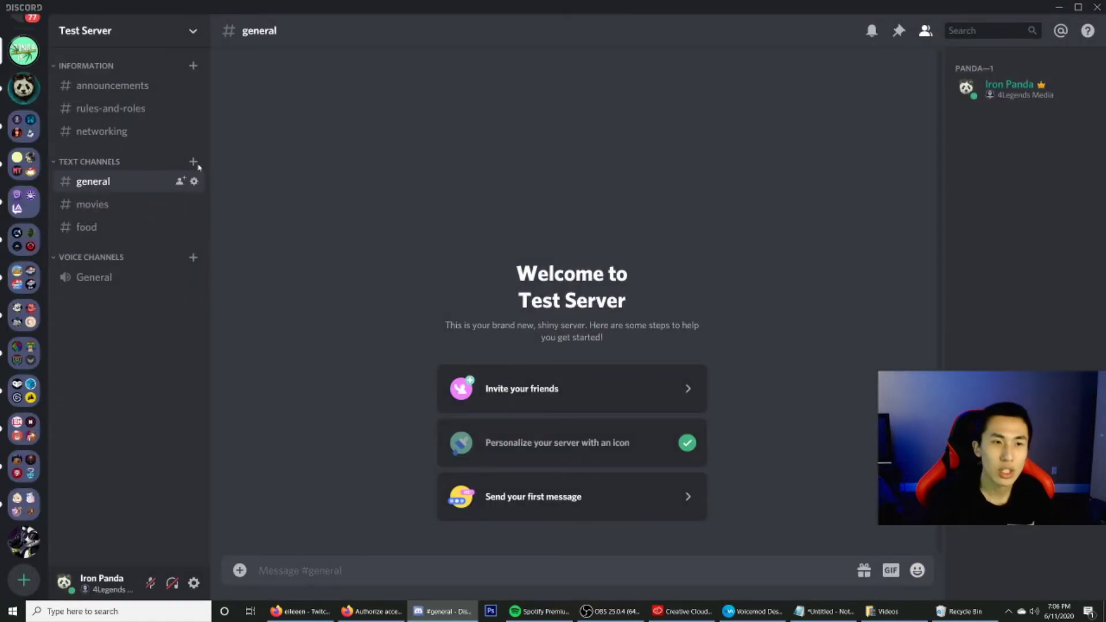
- Add two more text channels, song and bot-commands, to the Text Channels category
left_click(196, 165)
type("song")
key("Return")
left_click(196, 166)
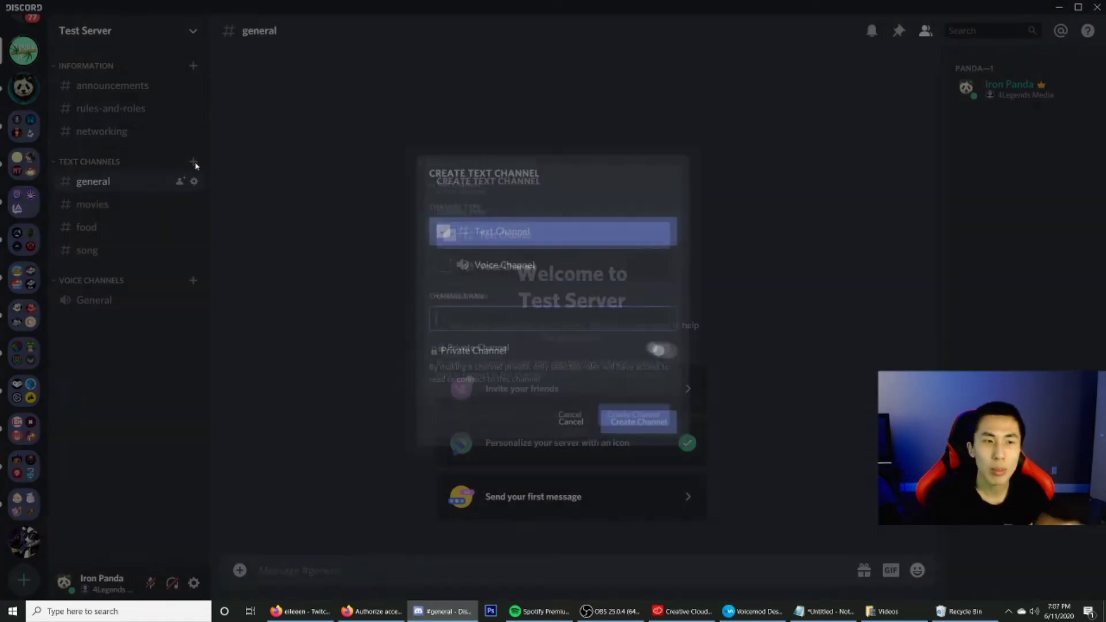
type("bot-commands")
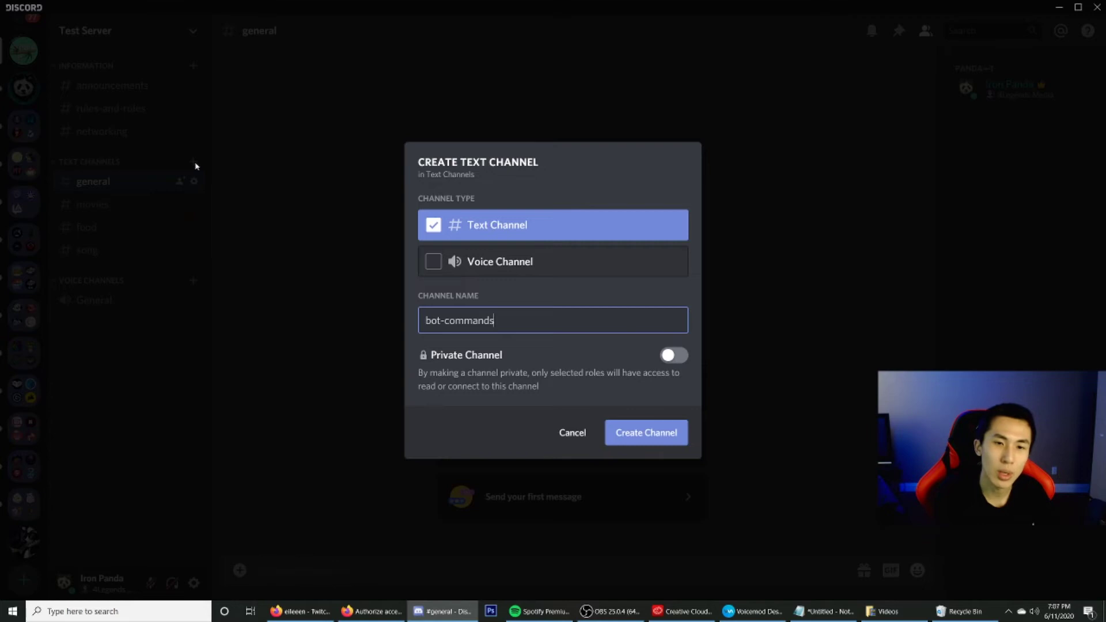
key("Return")
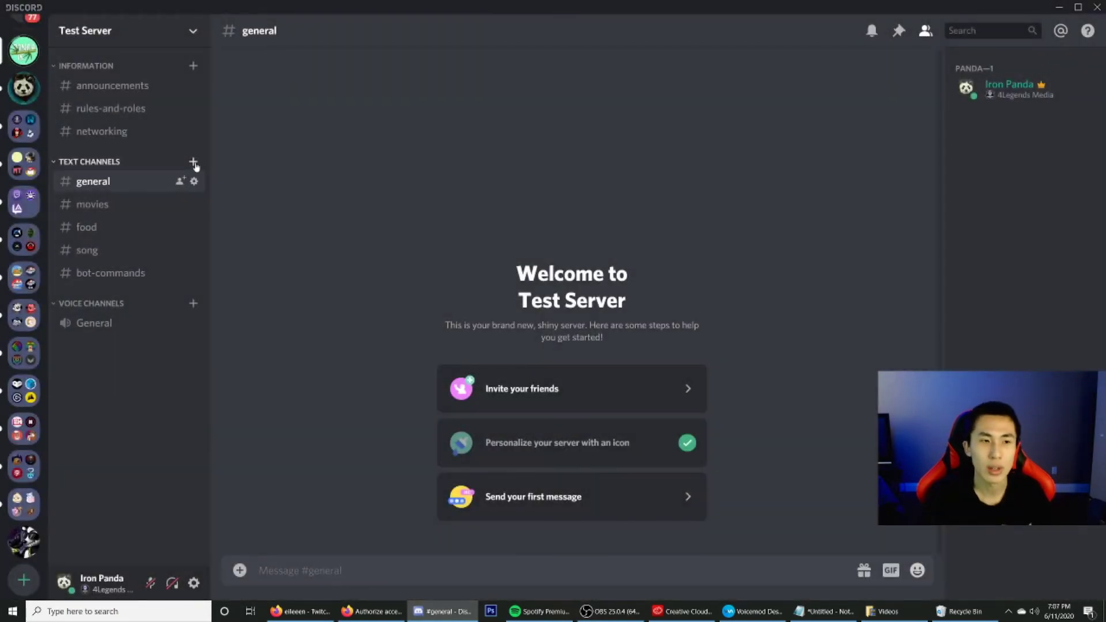
right_click(141, 163)
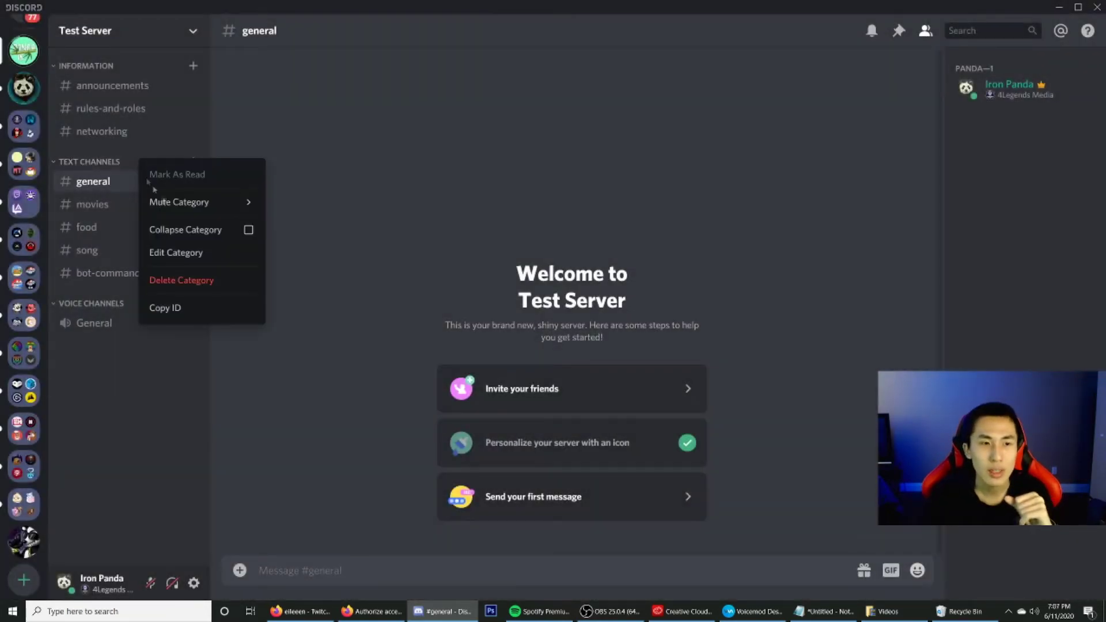
left_click(196, 254)
left_click(266, 106)
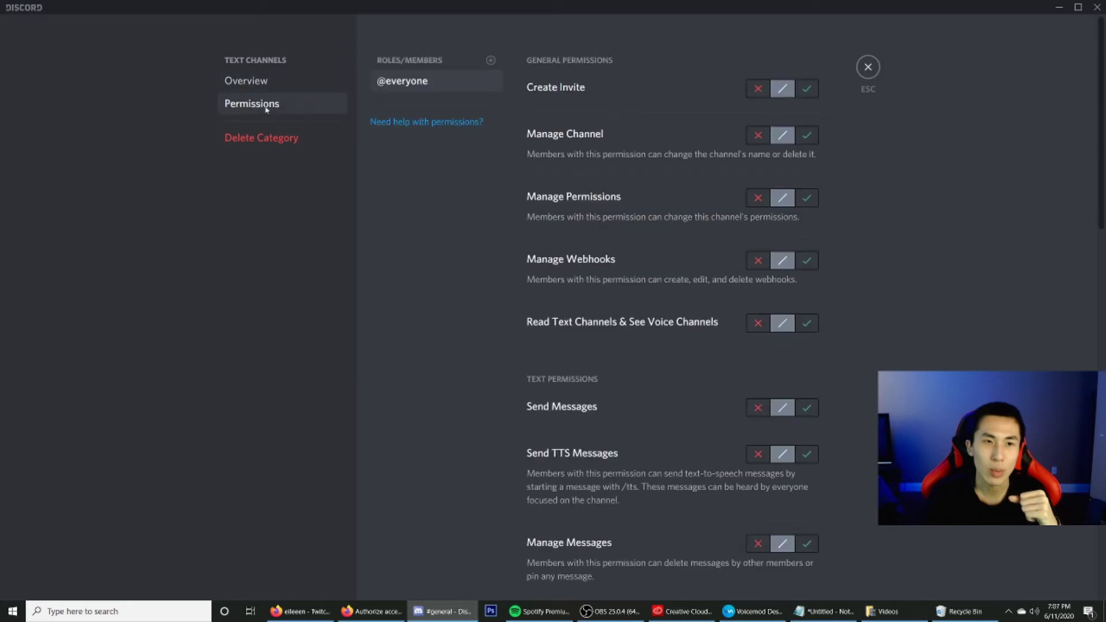
left_click(807, 89)
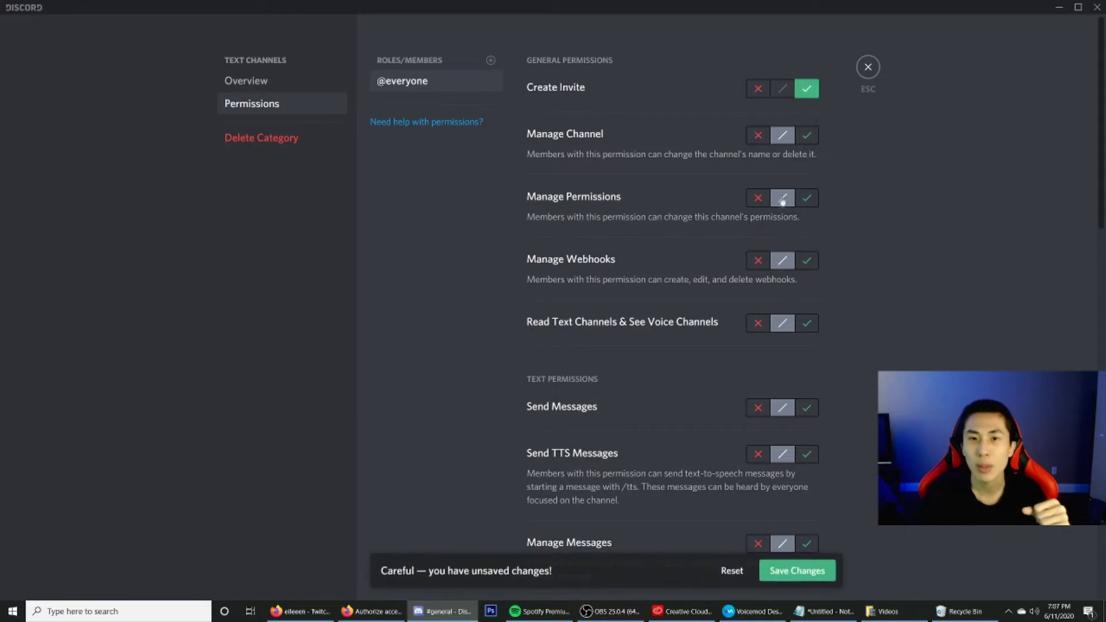
left_click(758, 264)
left_click(758, 199)
left_click(756, 134)
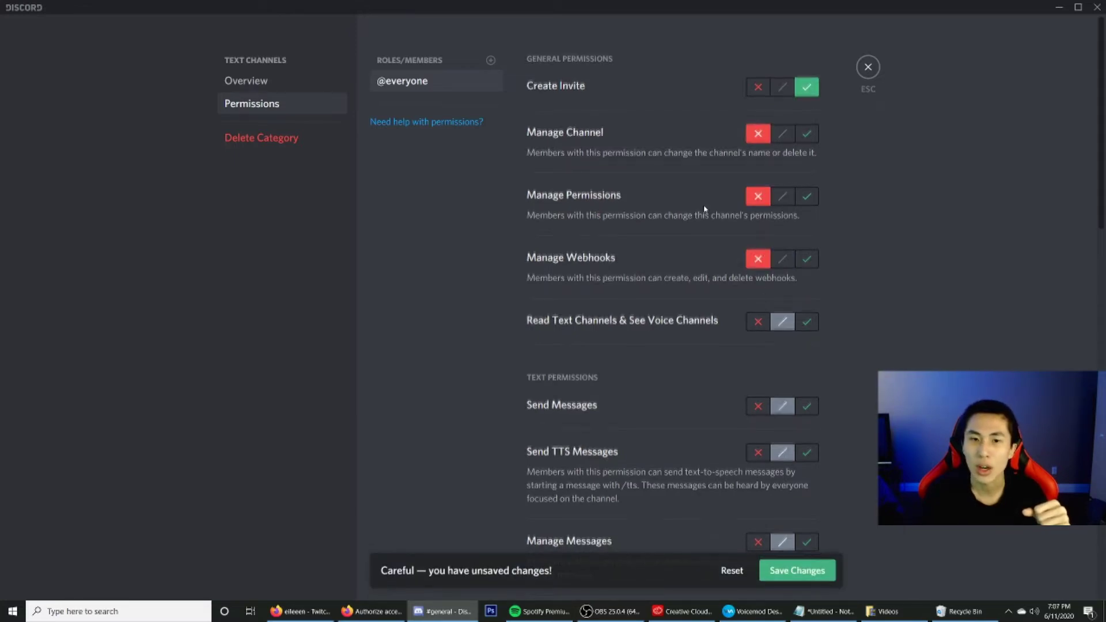
scroll(703, 213, "down", 2)
left_click(807, 215)
scroll(691, 238, "down", 2)
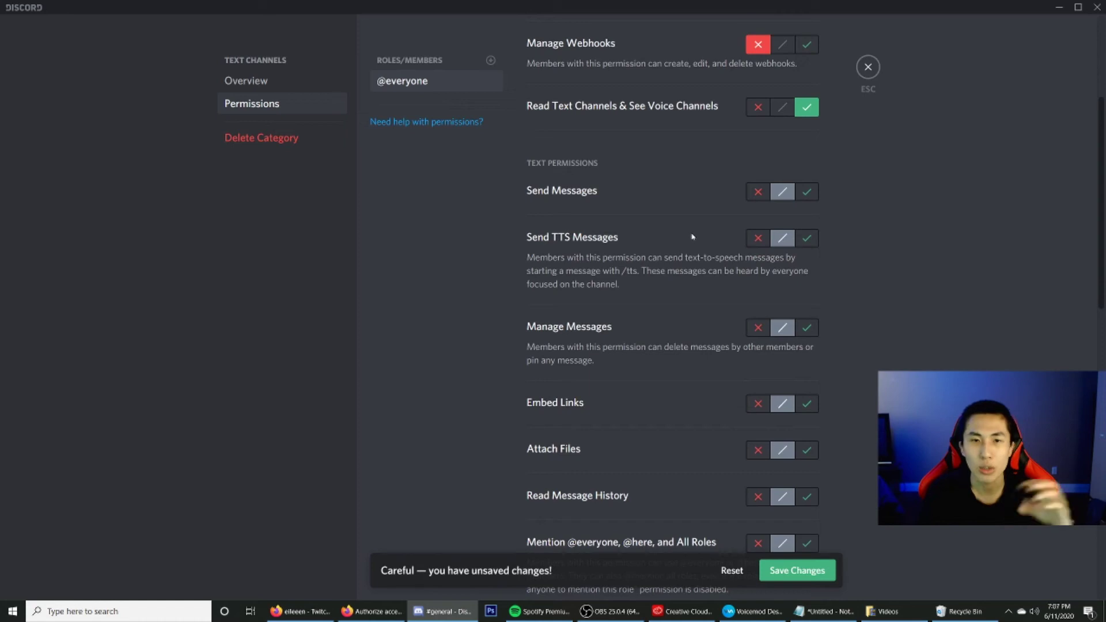
left_click(807, 192)
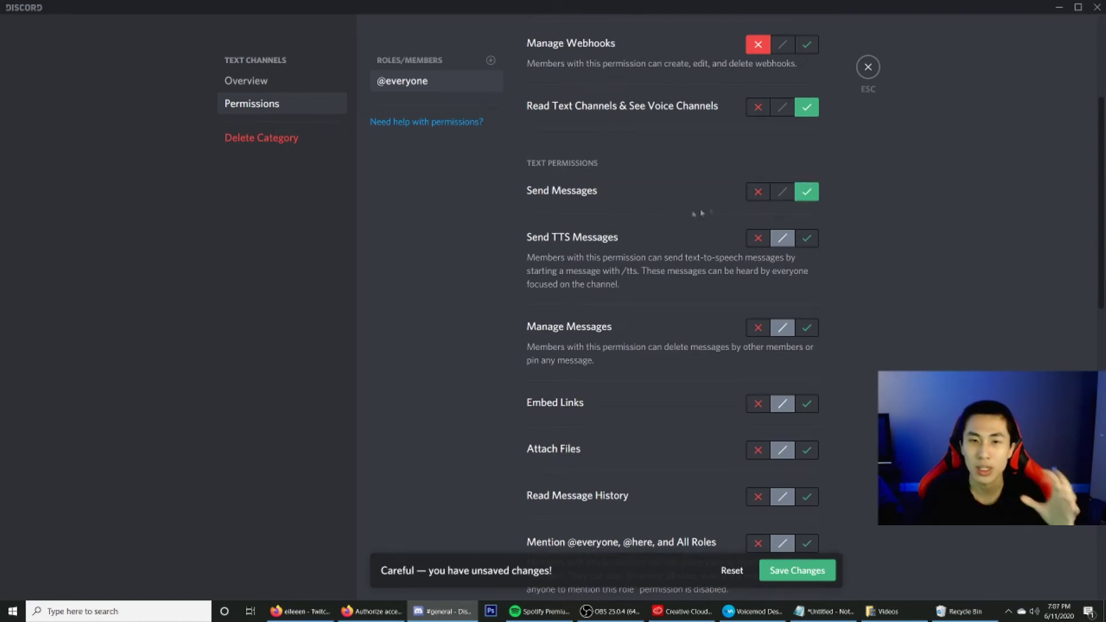
scroll(699, 208, "down", 2)
left_click(752, 137)
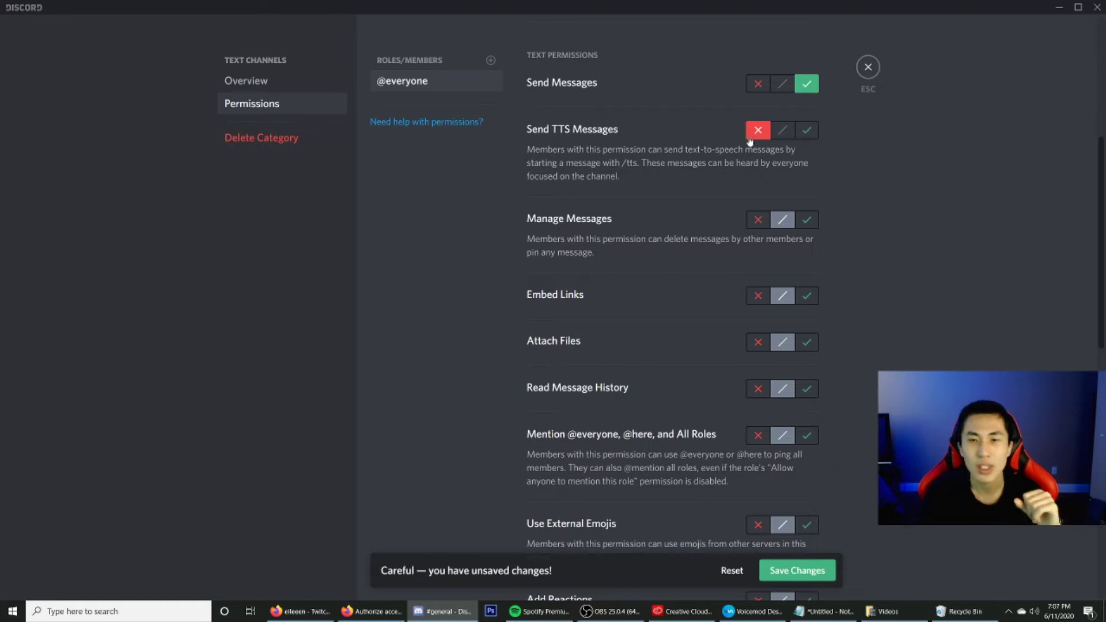
left_click(756, 222)
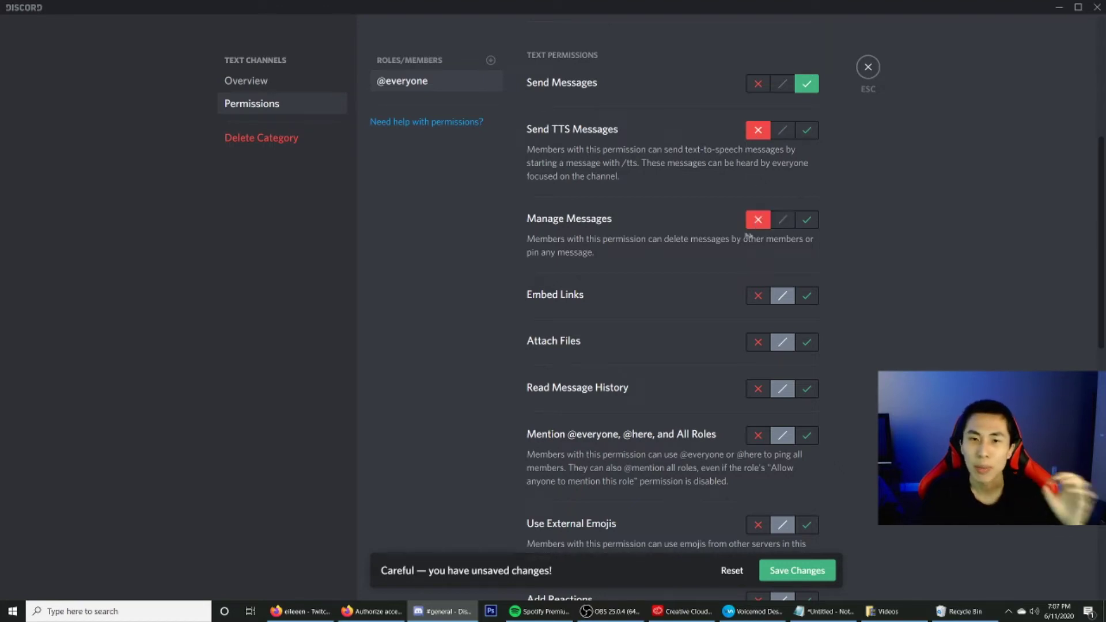
scroll(723, 249, "down", 2)
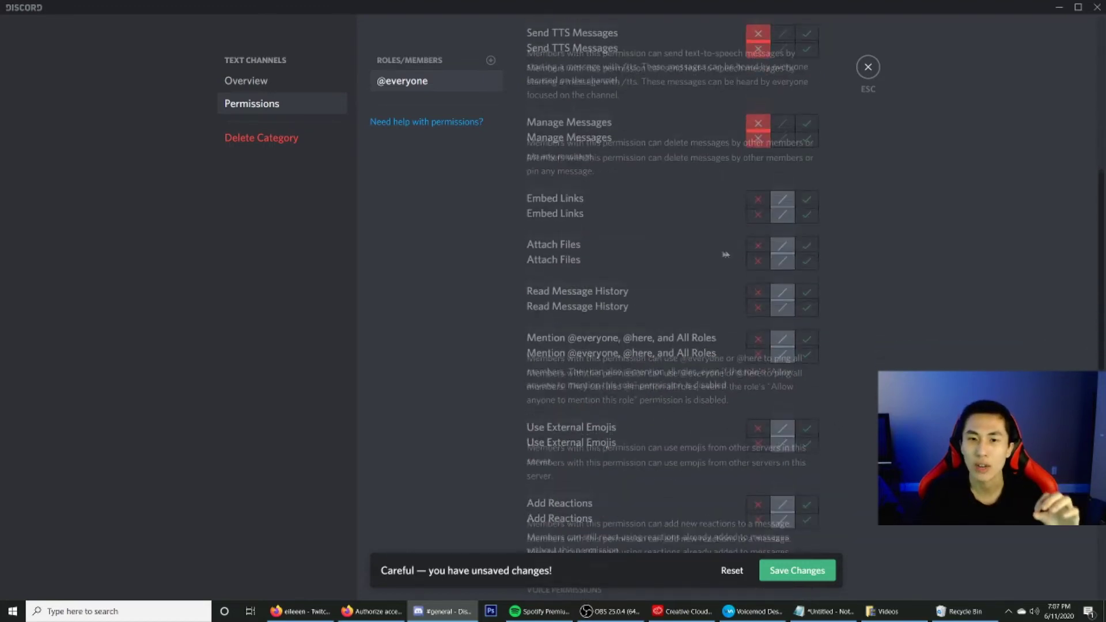
left_click(809, 237)
left_click(807, 189)
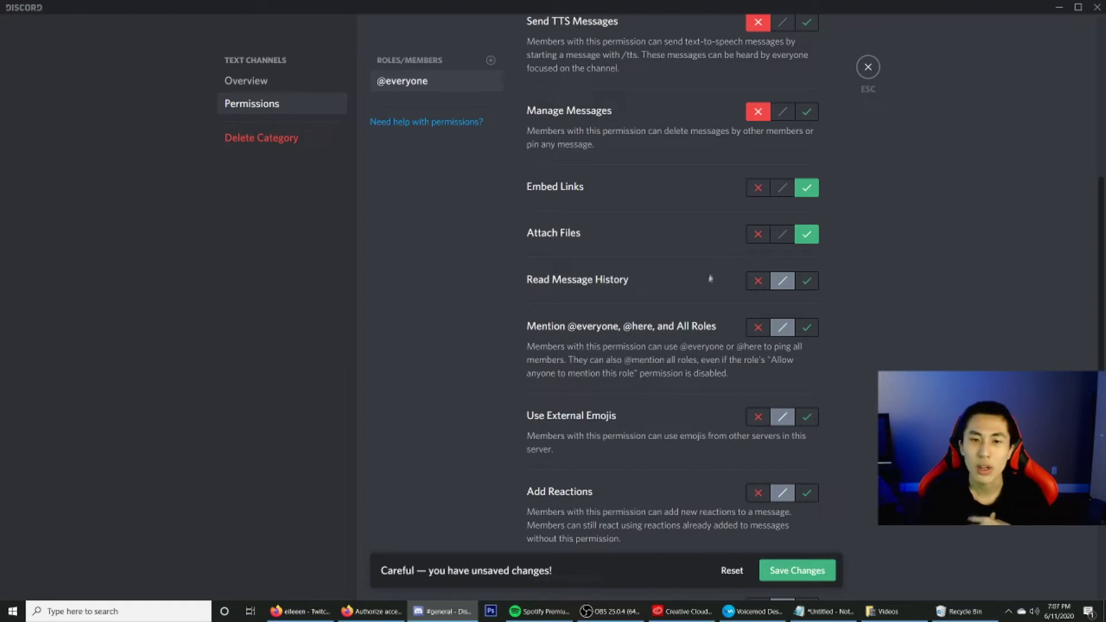
left_click(807, 282)
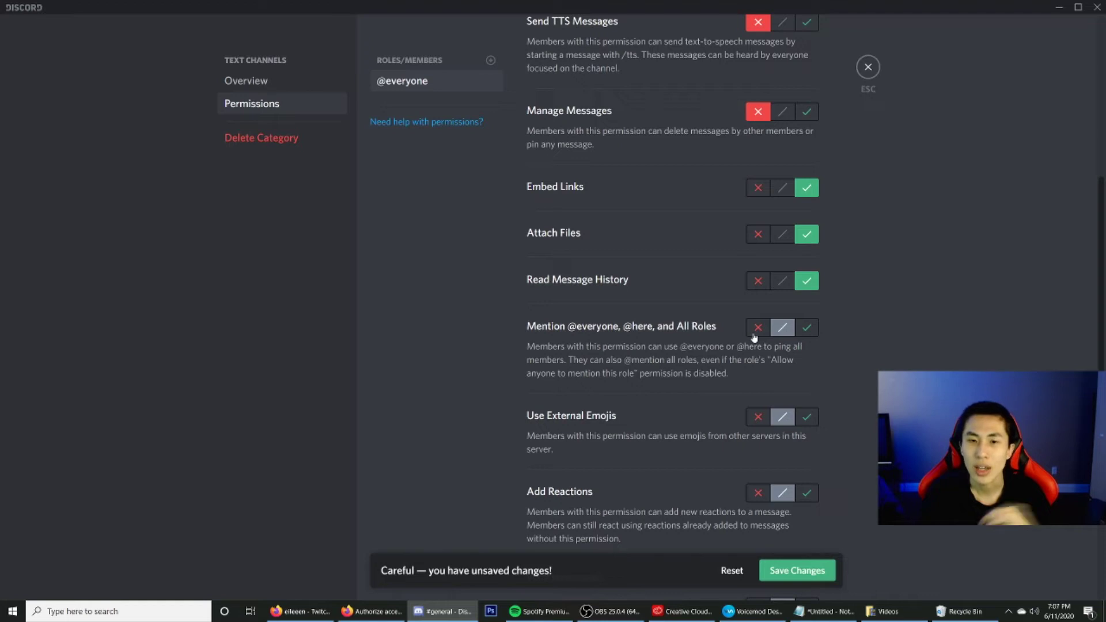
left_click(754, 331)
scroll(749, 345, "down", 2)
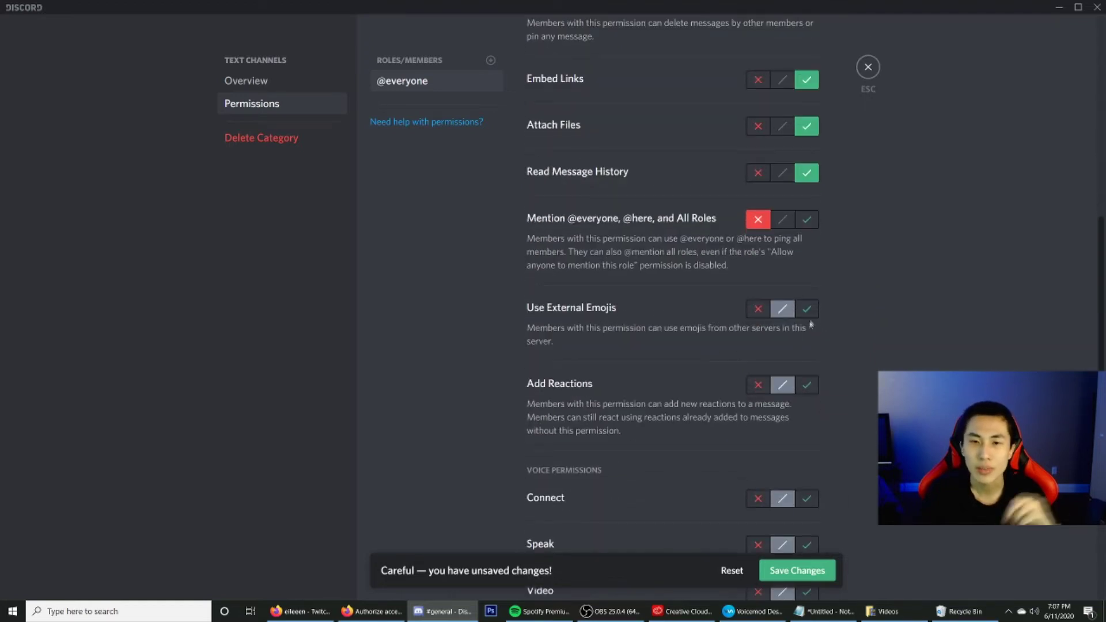
left_click(806, 309)
left_click(807, 384)
scroll(713, 388, "down", 4)
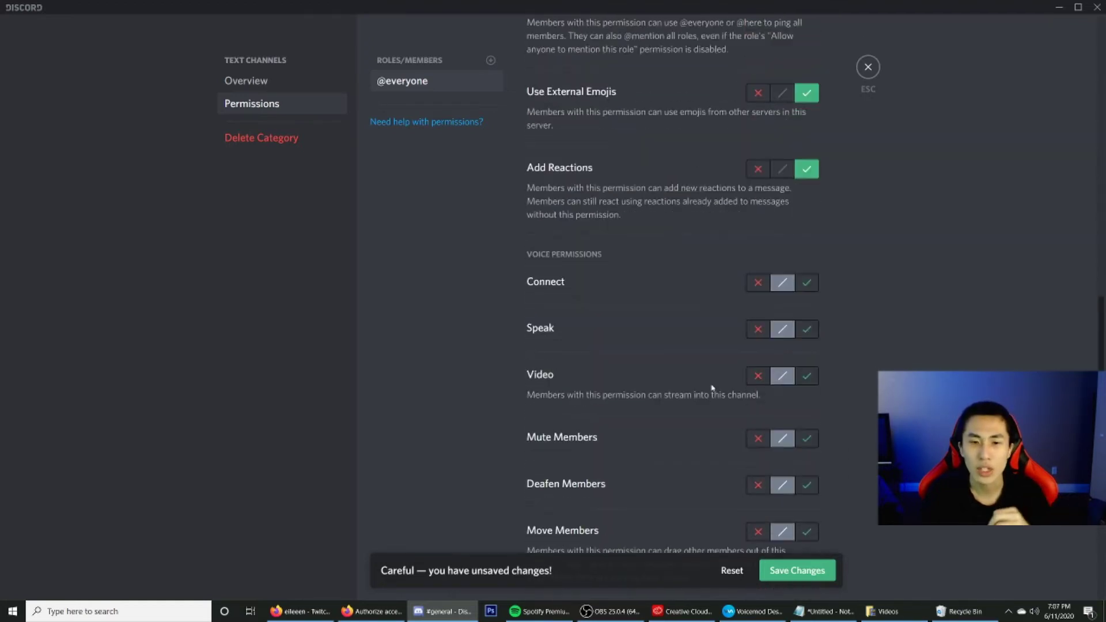
scroll(712, 388, "down", 2)
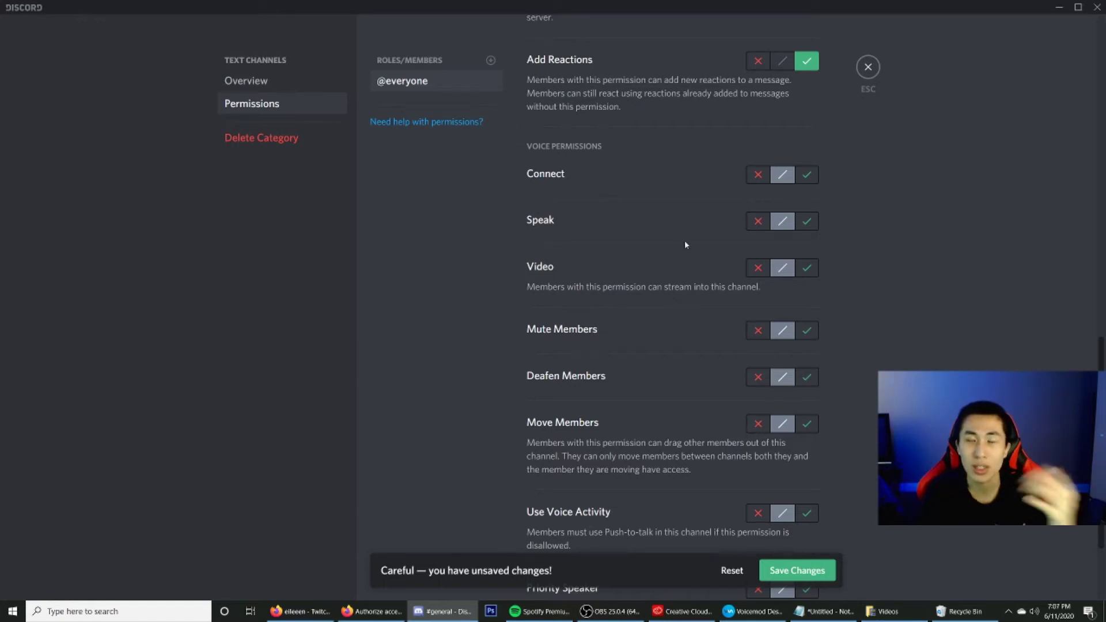
scroll(685, 245, "down", 1)
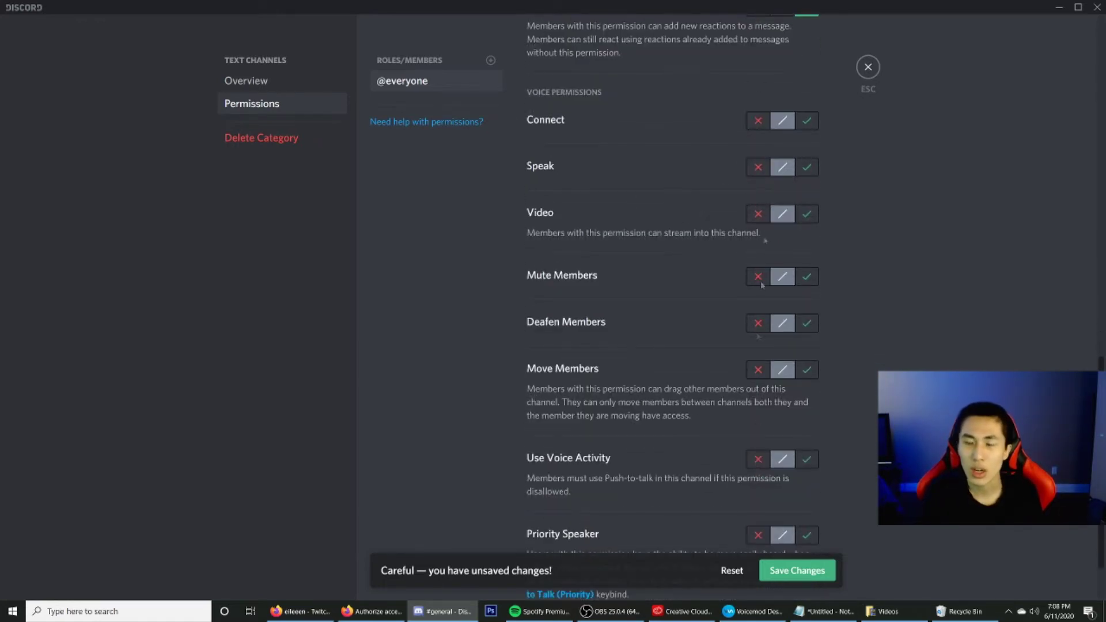
left_click(758, 121)
left_click(758, 167)
left_click(758, 213)
left_click(758, 276)
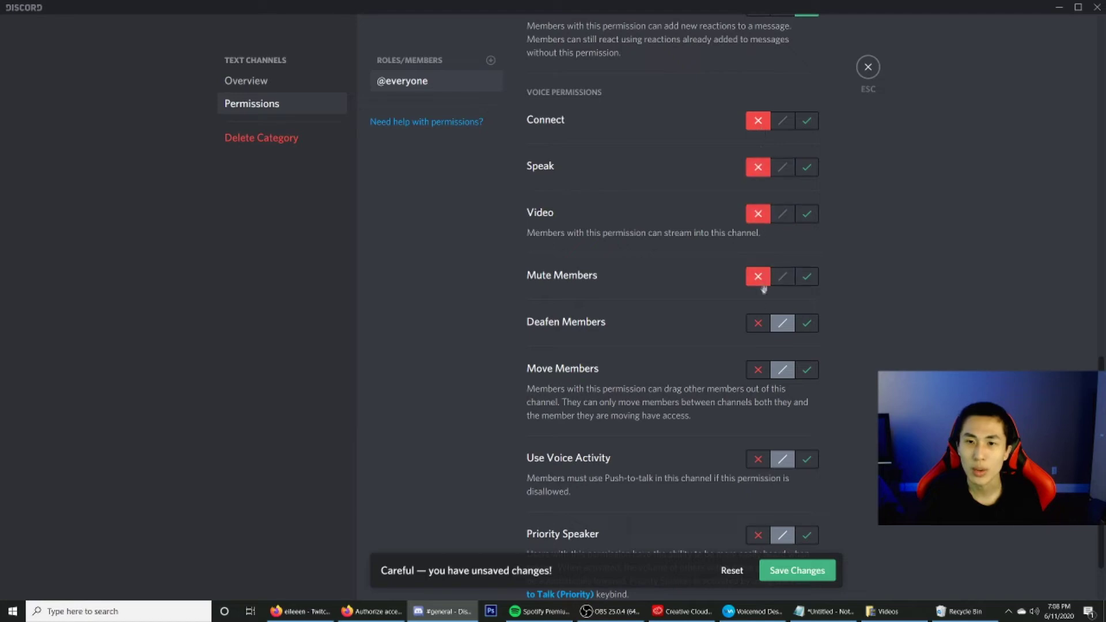
left_click(757, 323)
left_click(758, 370)
left_click(758, 459)
left_click(758, 535)
scroll(731, 496, "down", 2)
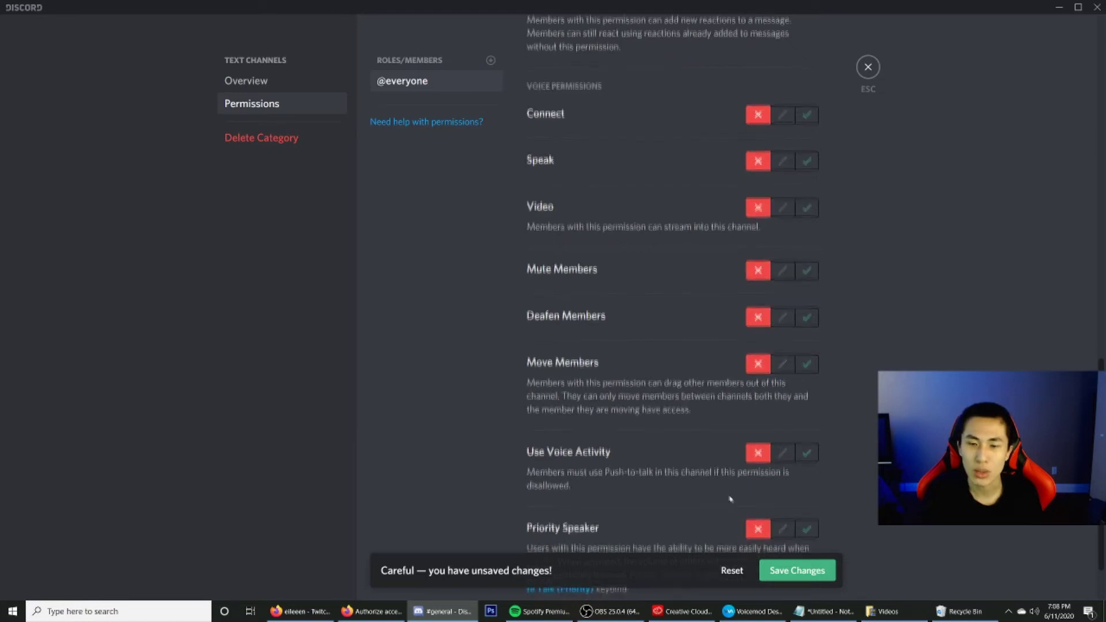
left_click(793, 571)
left_click(867, 66)
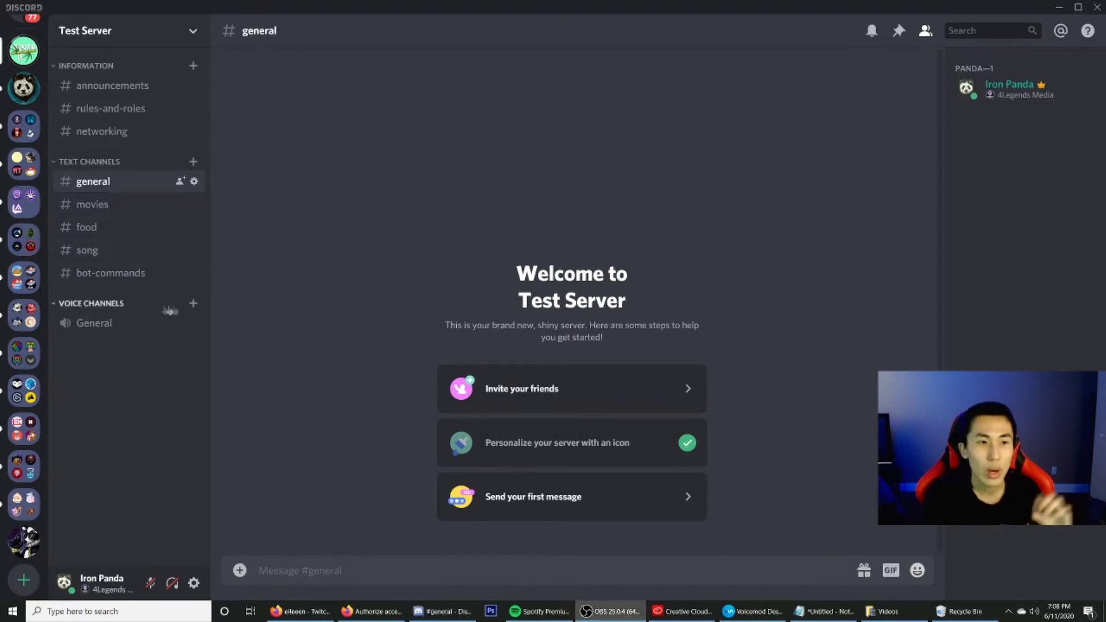
- Create a voice channel named "music" in the Voice Channels category
left_click(193, 302)
left_click(537, 263)
left_click(532, 311)
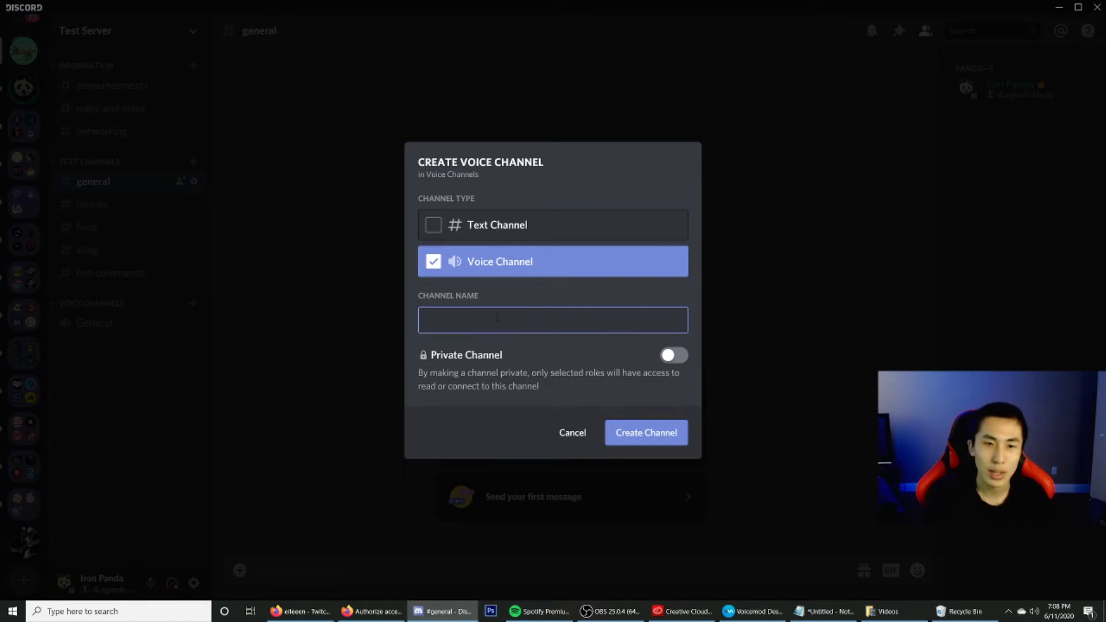
type("music")
key("Return")
- Create a voice channel named "gaming" in the Voice Channels category
left_click(193, 303)
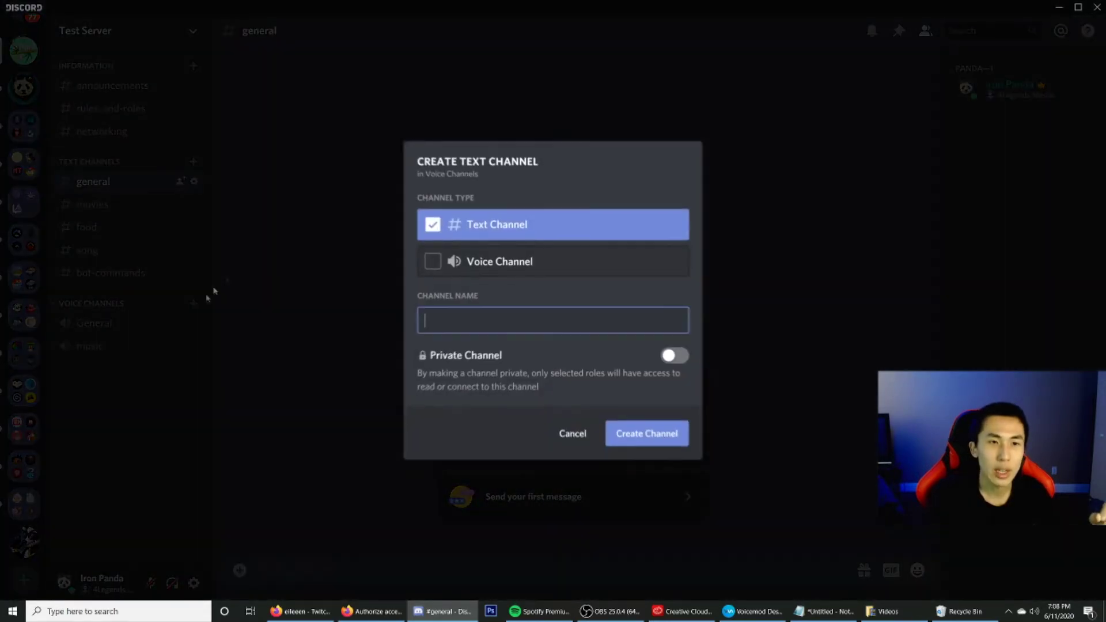
left_click(499, 260)
left_click(493, 325)
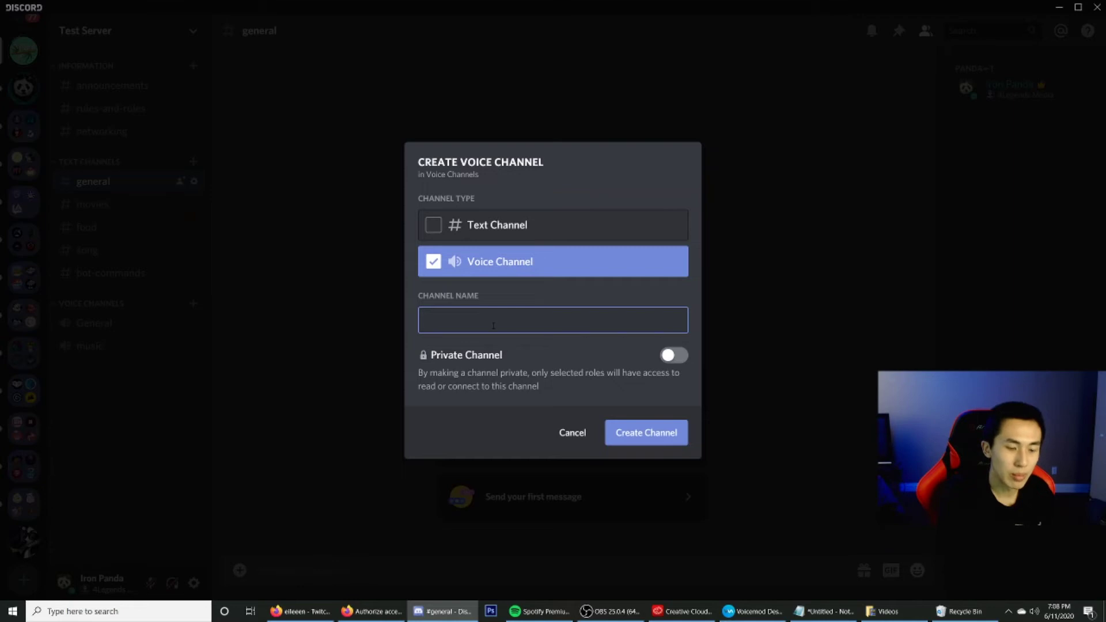
type("gaming")
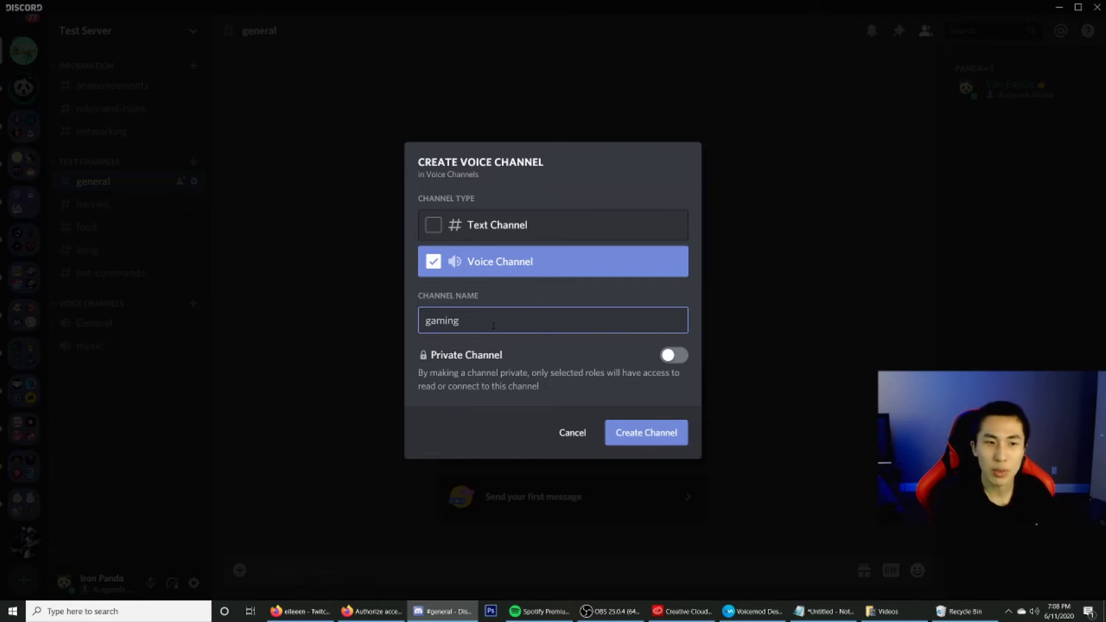
key("Return")
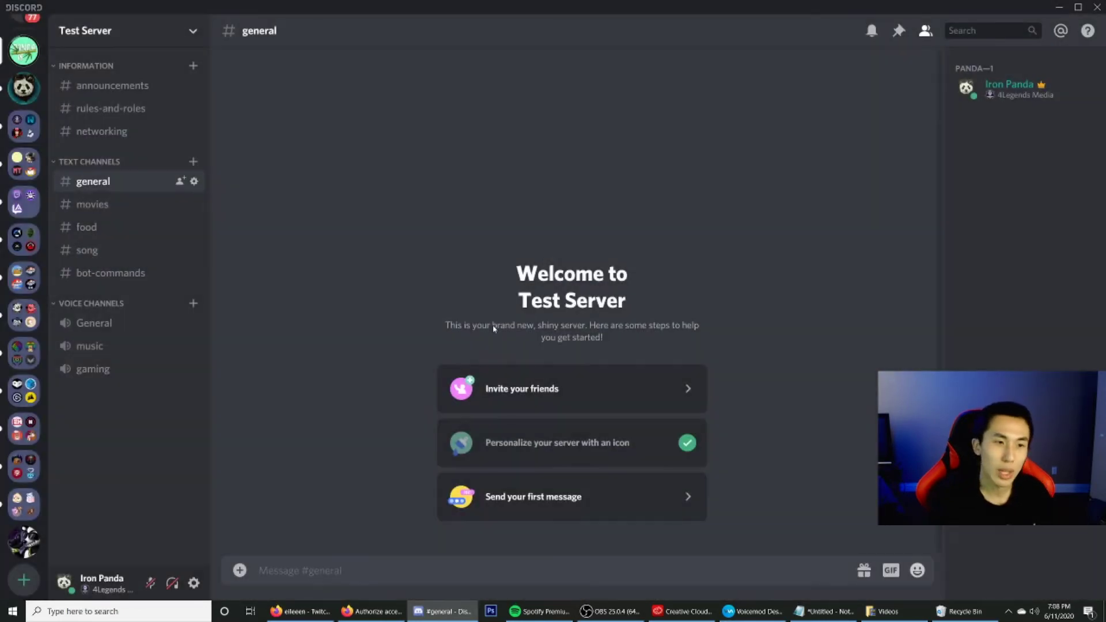
right_click(90, 305)
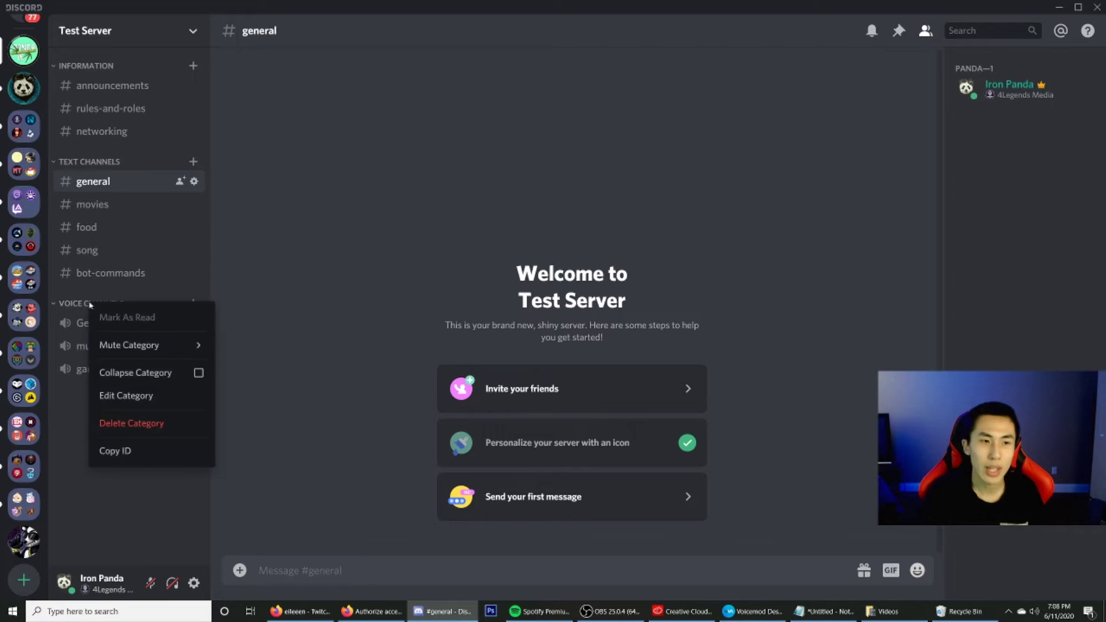
left_click(138, 395)
left_click(258, 105)
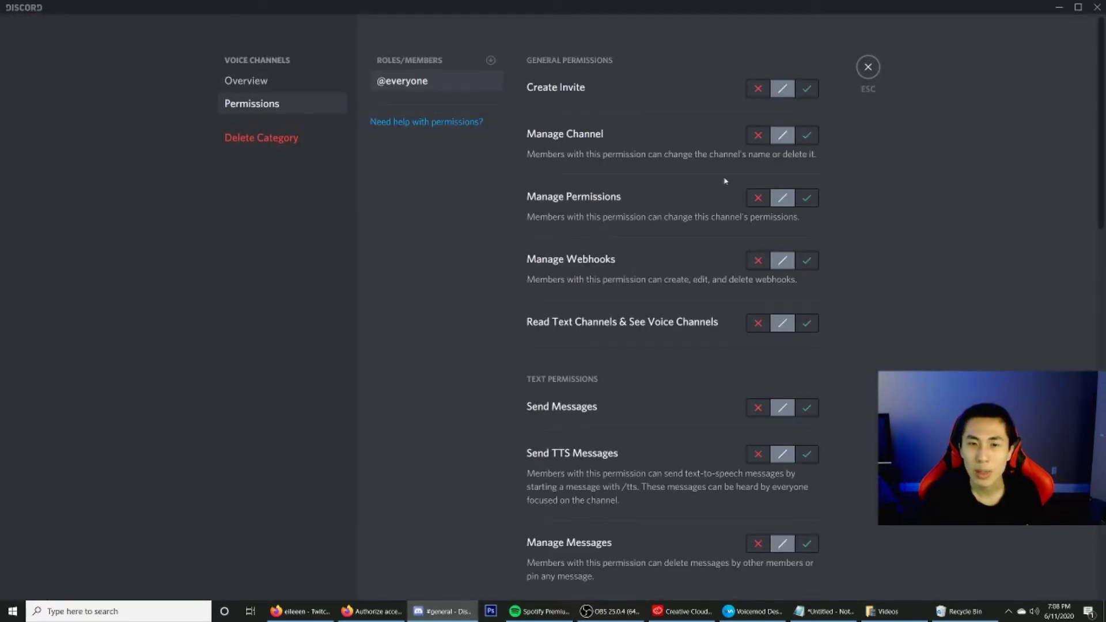
left_click(807, 88)
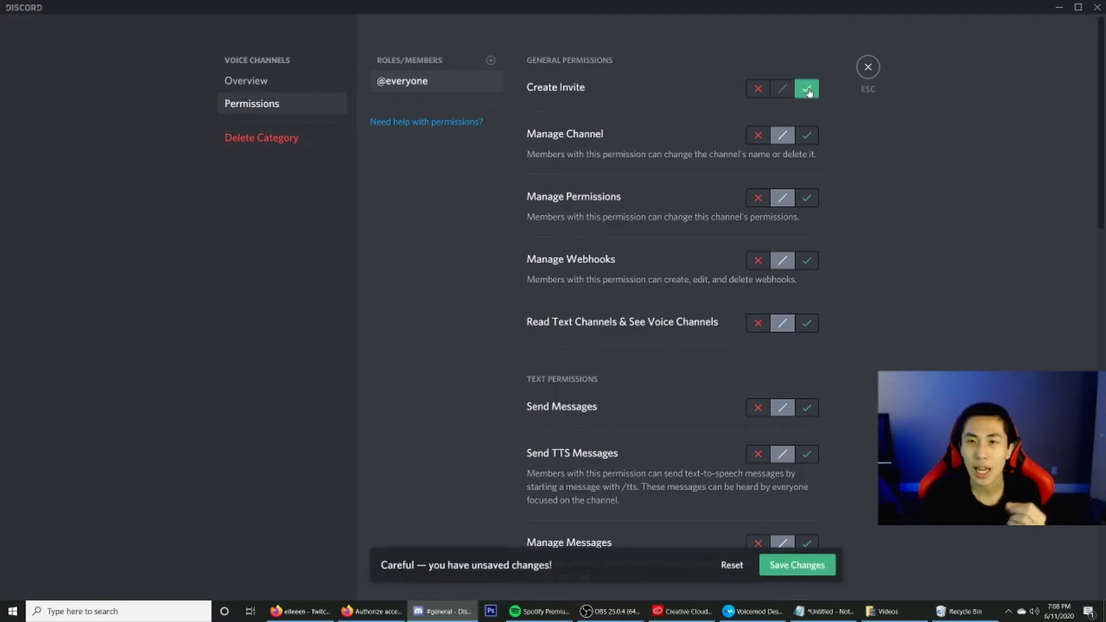
left_click(757, 135)
left_click(754, 199)
left_click(751, 262)
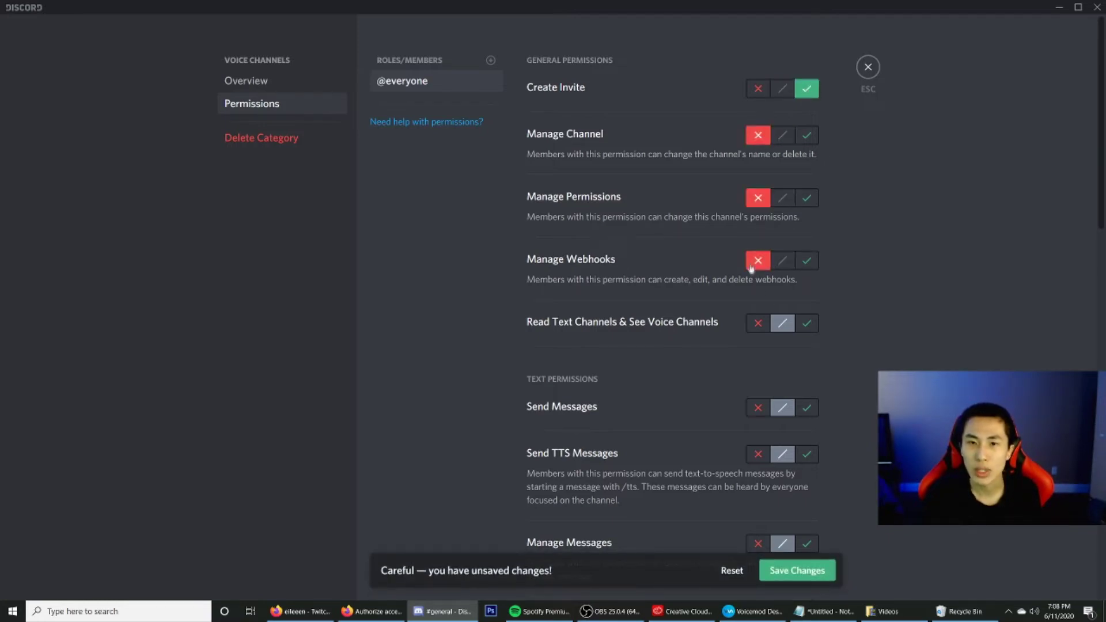
left_click(809, 325)
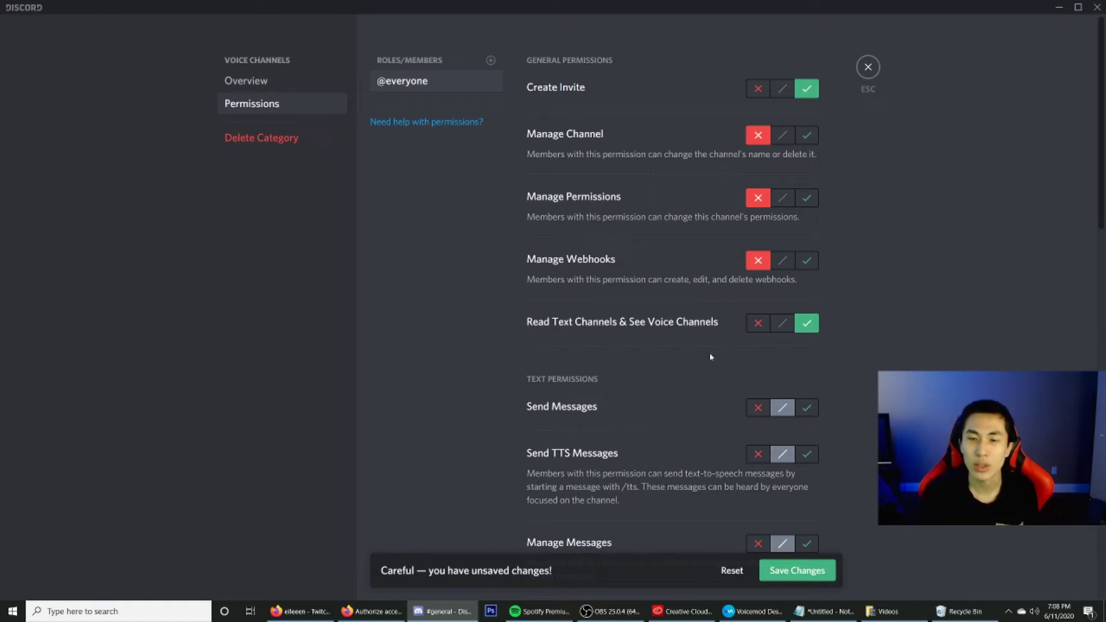
scroll(712, 352, "down", 2)
scroll(731, 346, "down", 4)
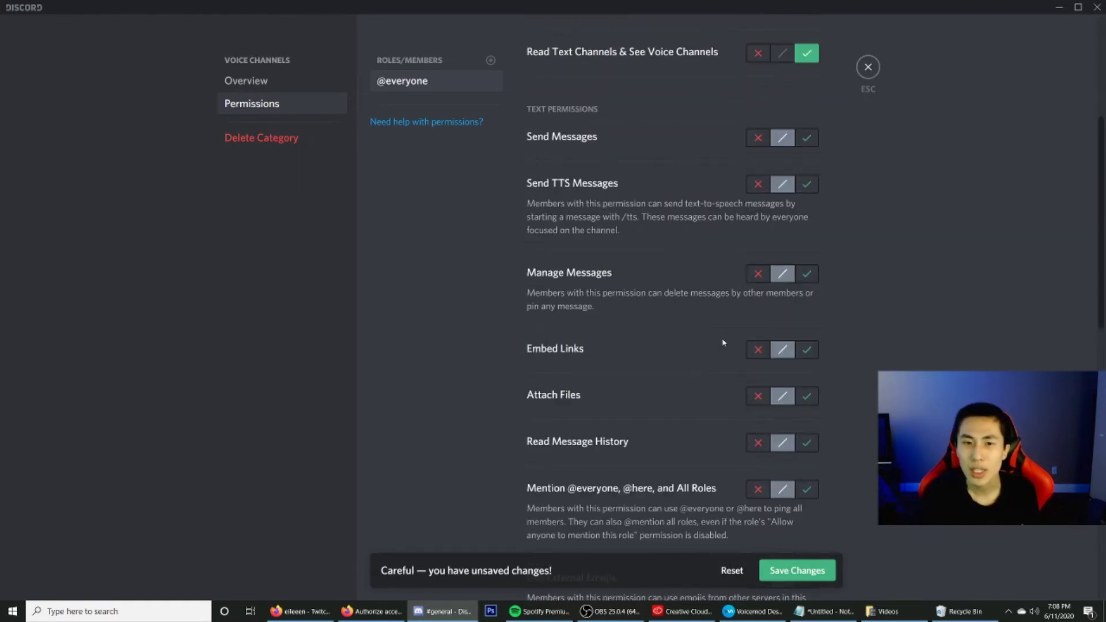
scroll(724, 340, "up", 1)
scroll(722, 340, "down", 2)
scroll(772, 288, "up", 2)
left_click(759, 84)
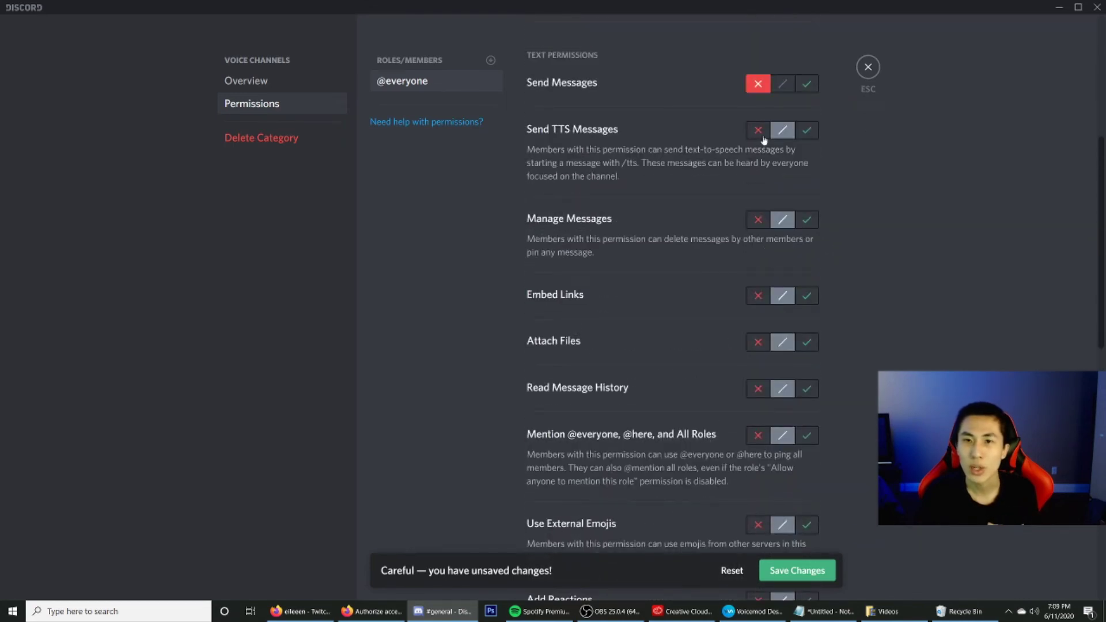
left_click(759, 131)
left_click(758, 219)
left_click(758, 296)
left_click(759, 342)
left_click(759, 389)
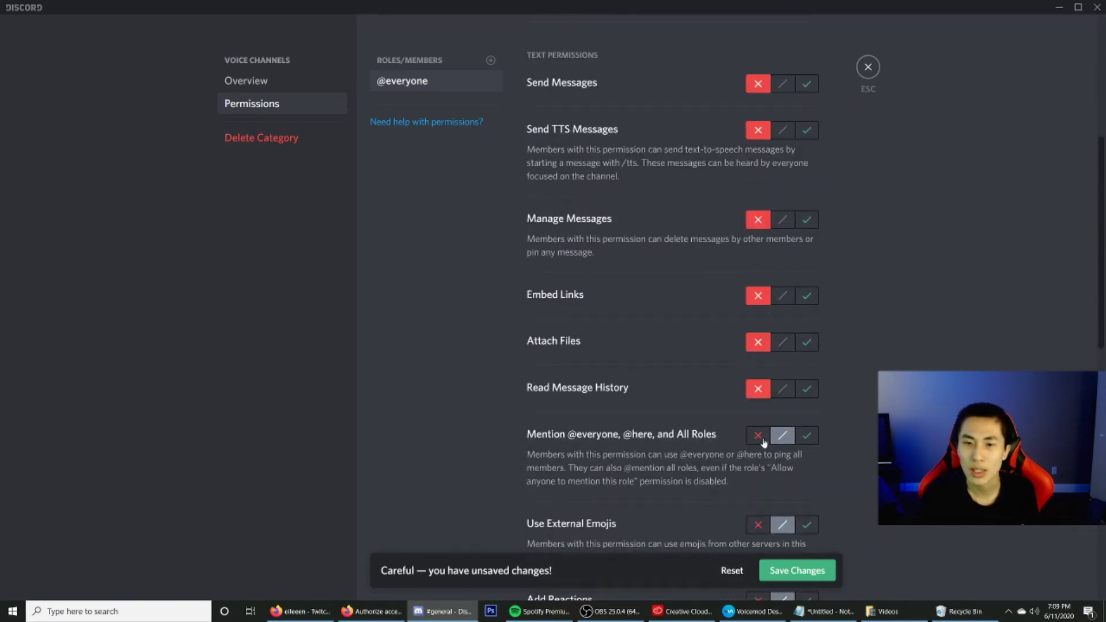
left_click(759, 436)
scroll(738, 419, "down", 5)
left_click(760, 255)
left_click(756, 331)
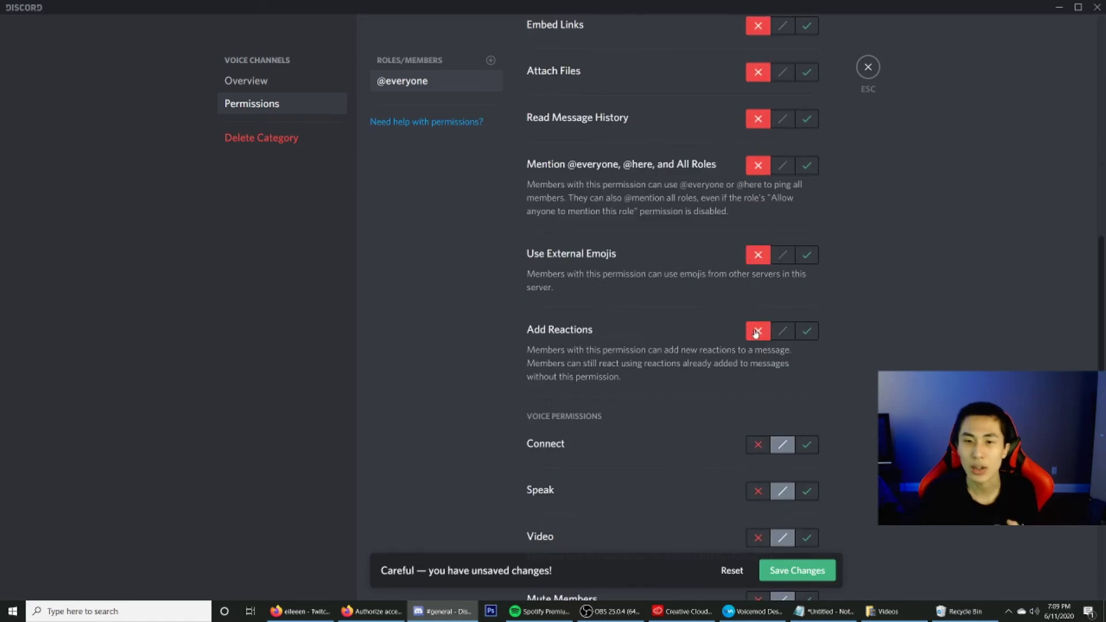
scroll(681, 197, "down", 7)
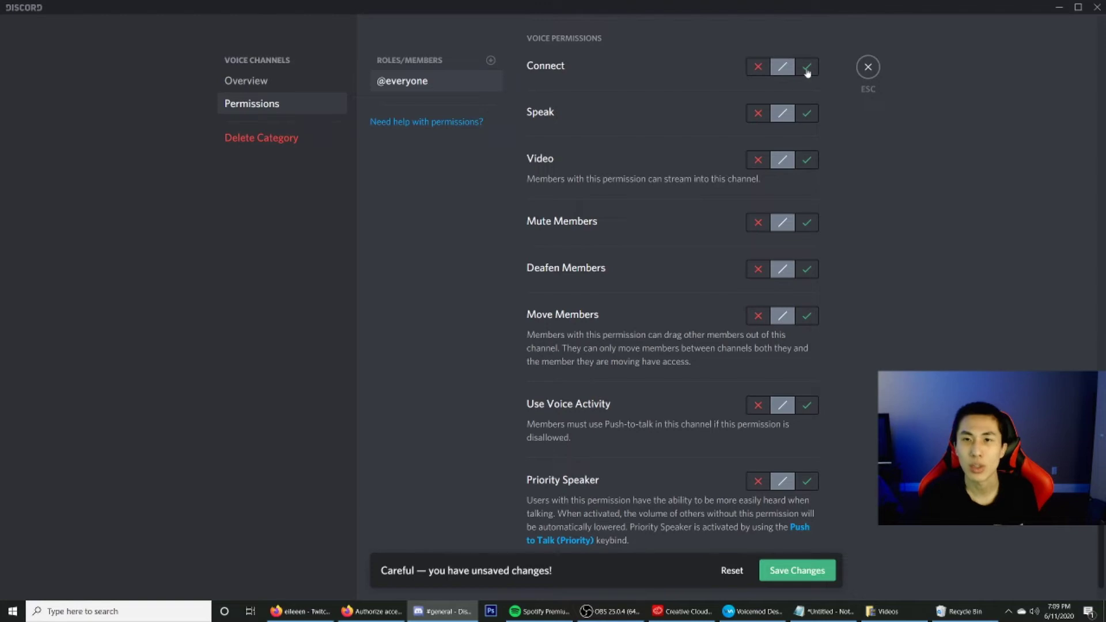
left_click(807, 69)
left_click(806, 114)
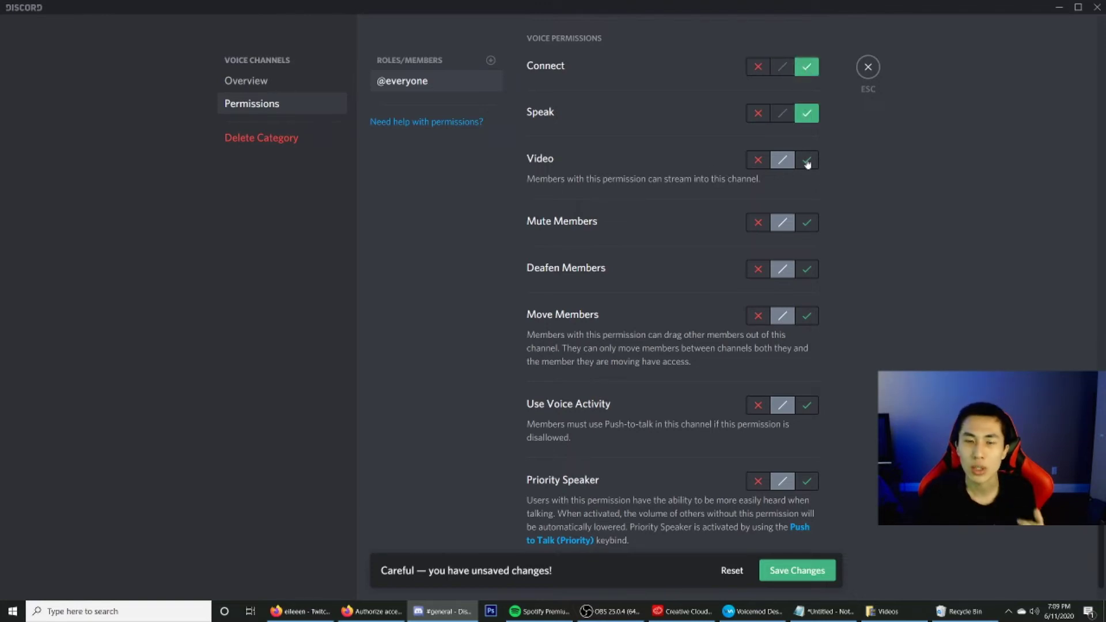
left_click(807, 161)
left_click(757, 224)
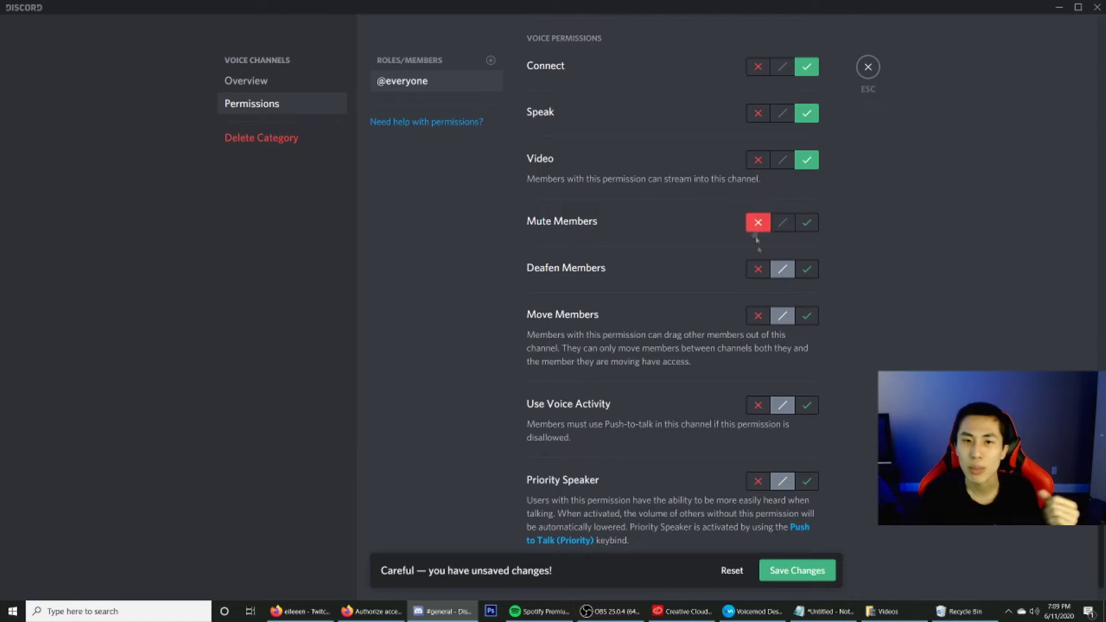
left_click(757, 270)
left_click(757, 317)
scroll(743, 314, "down", 1)
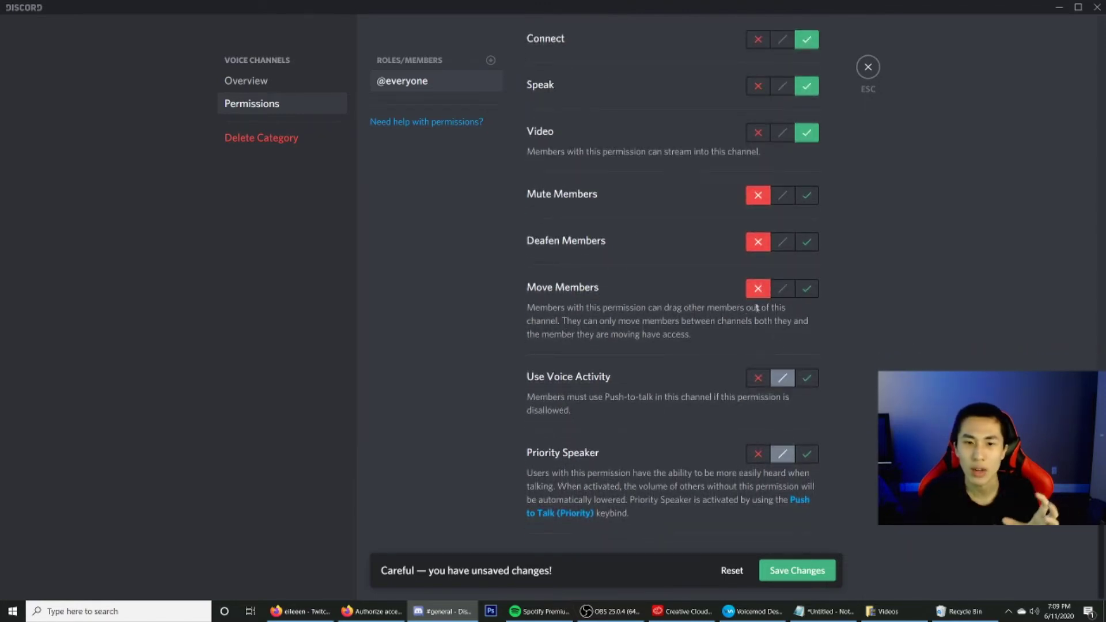
left_click(807, 377)
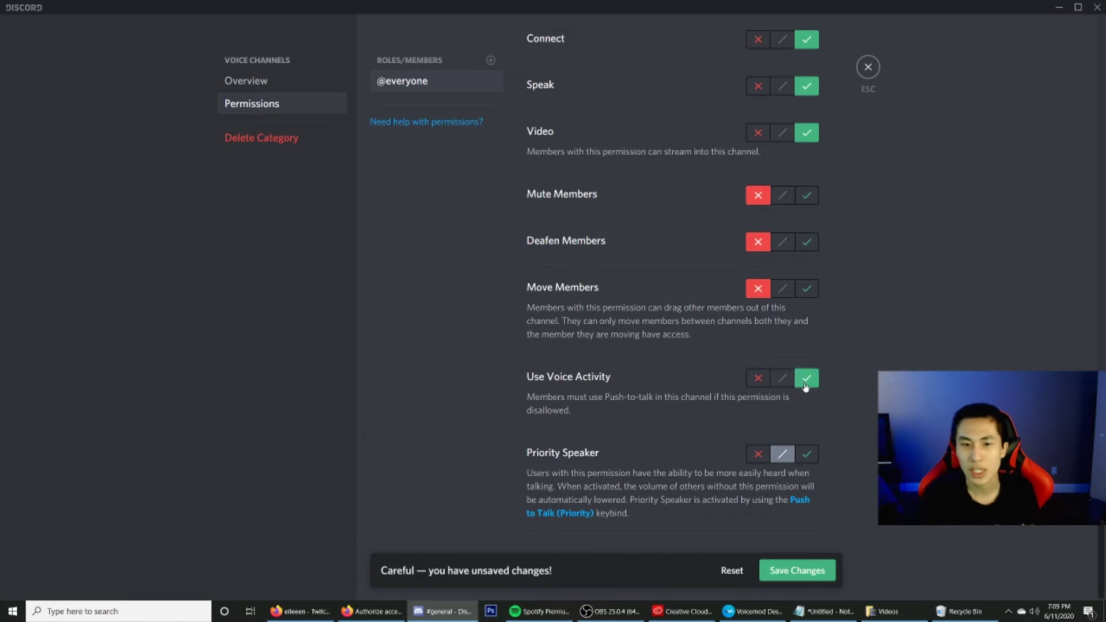
left_click(758, 455)
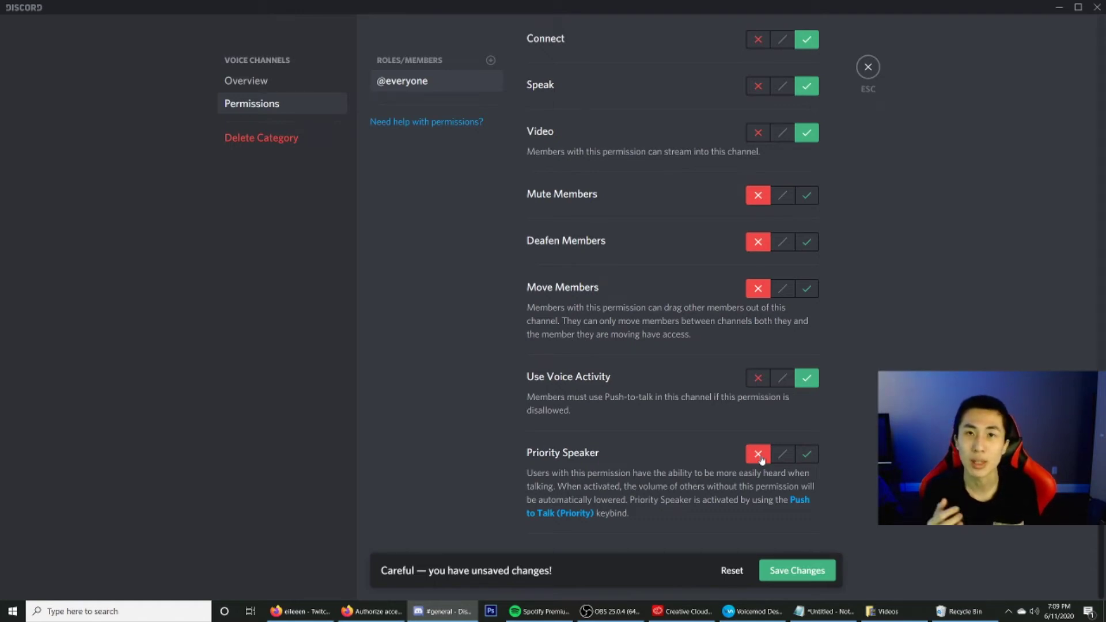
left_click(798, 570)
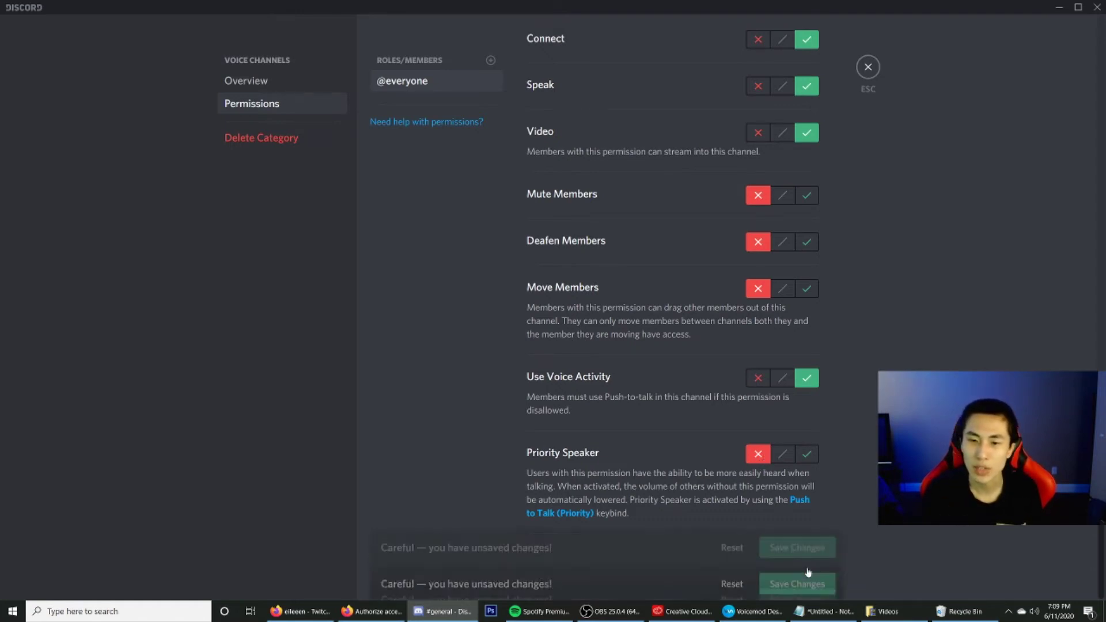
- Add the Moderators role to the Voice Channels category's permissions and allow it Connect, Speak and Video
left_click(491, 61)
left_click(455, 185)
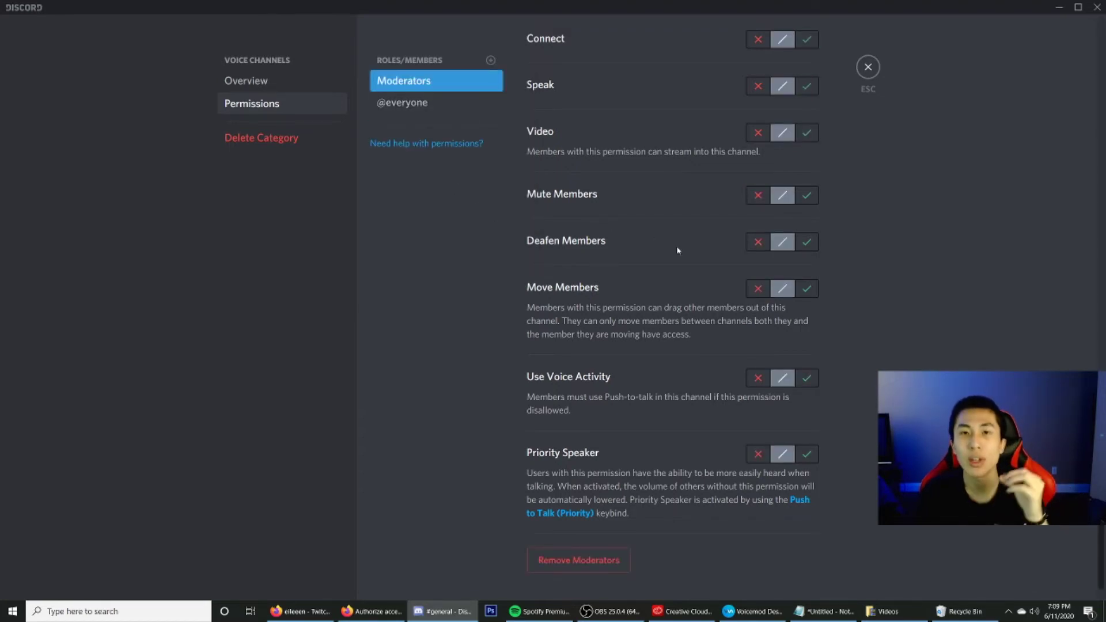
scroll(677, 250, "up", 2)
scroll(675, 250, "down", 1)
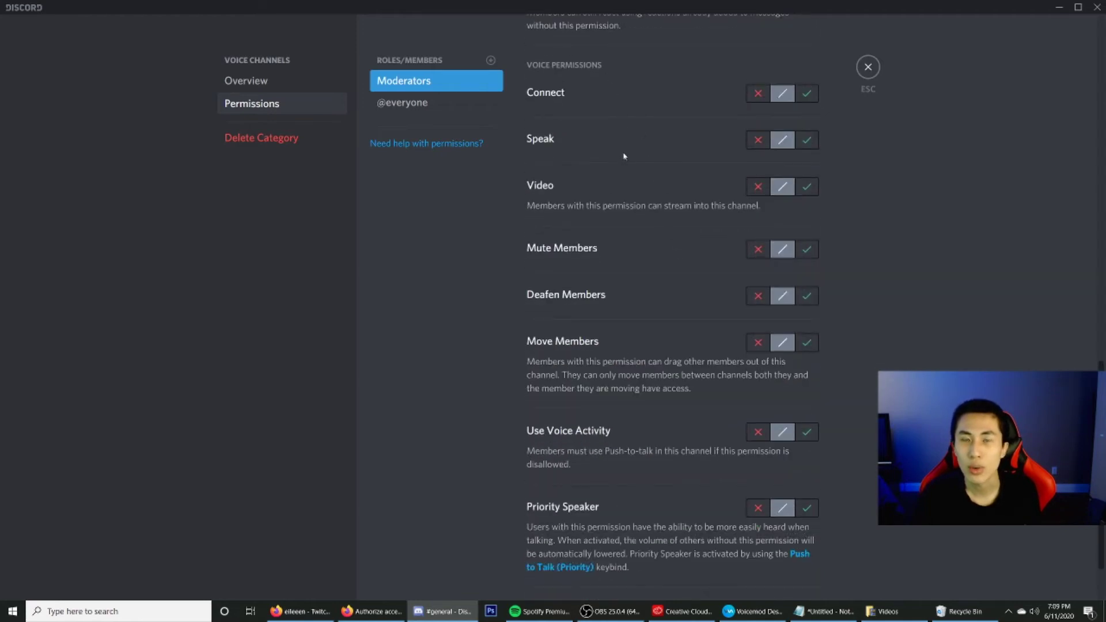
left_click(806, 93)
left_click(806, 140)
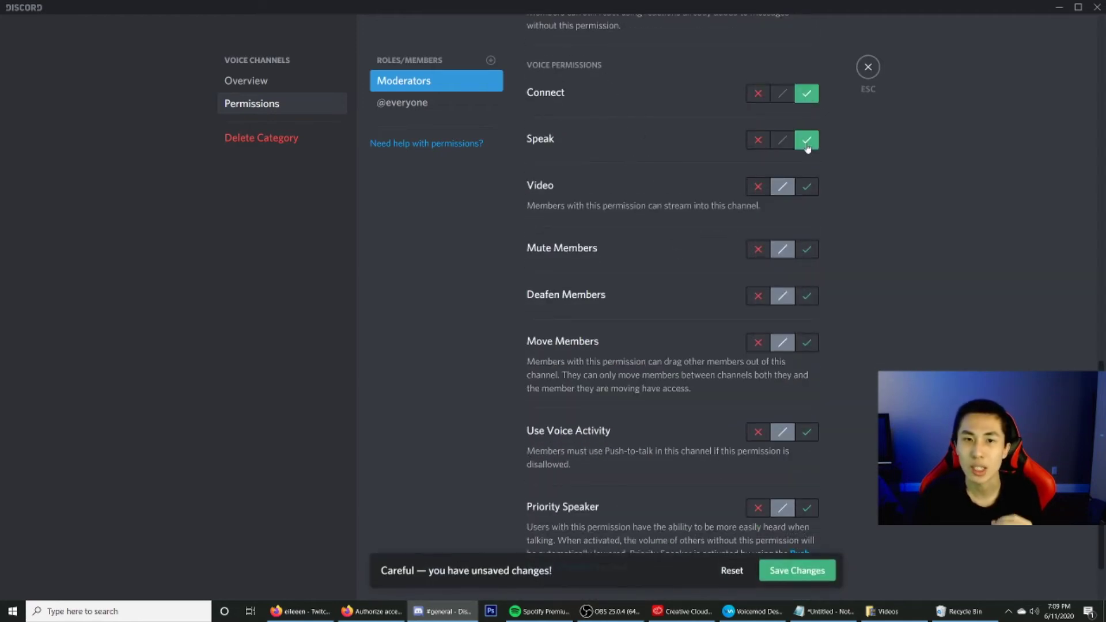
left_click(805, 190)
- Allow Moderators Mute Members, Deafen Members, Move Members, Use Voice Activity and Priority Speaker in the Voice Channels category
left_click(804, 253)
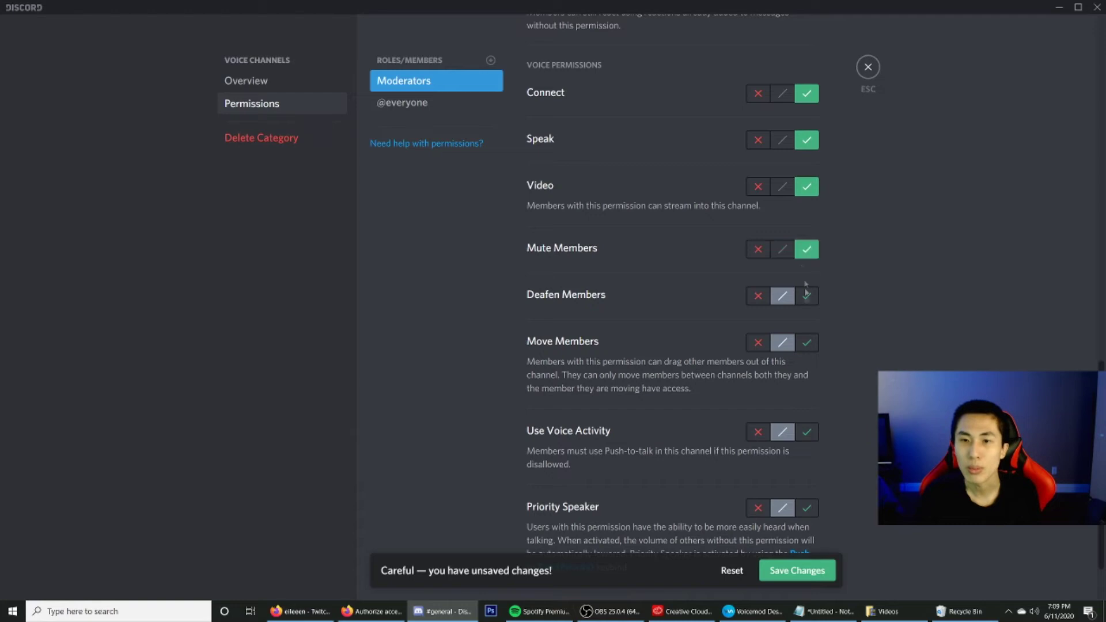
left_click(806, 297)
left_click(810, 344)
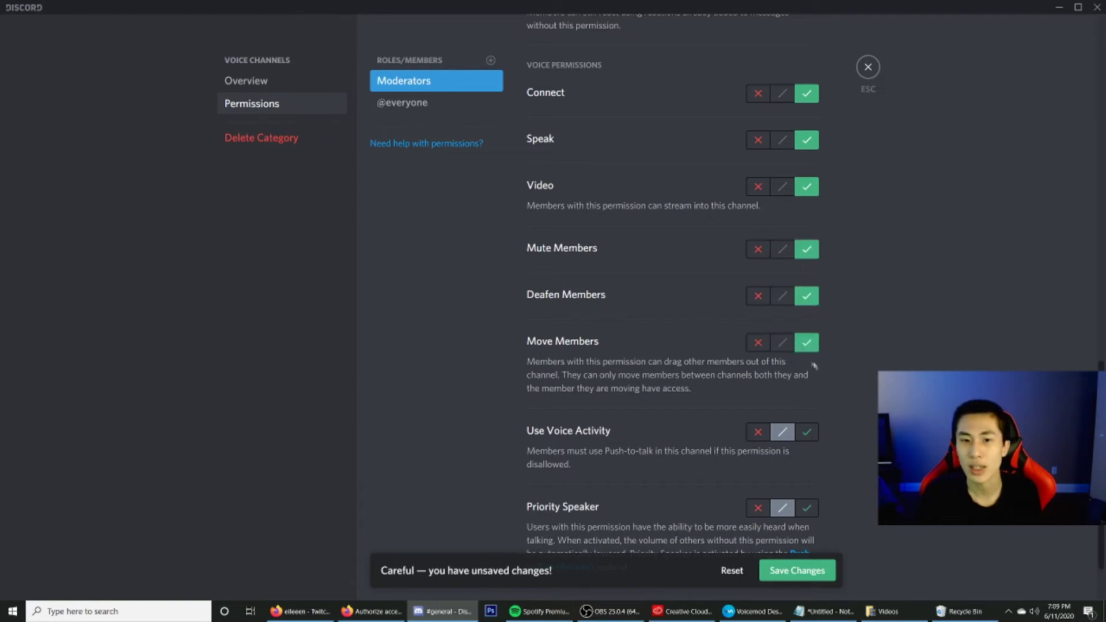
scroll(812, 351, "down", 3)
left_click(812, 351)
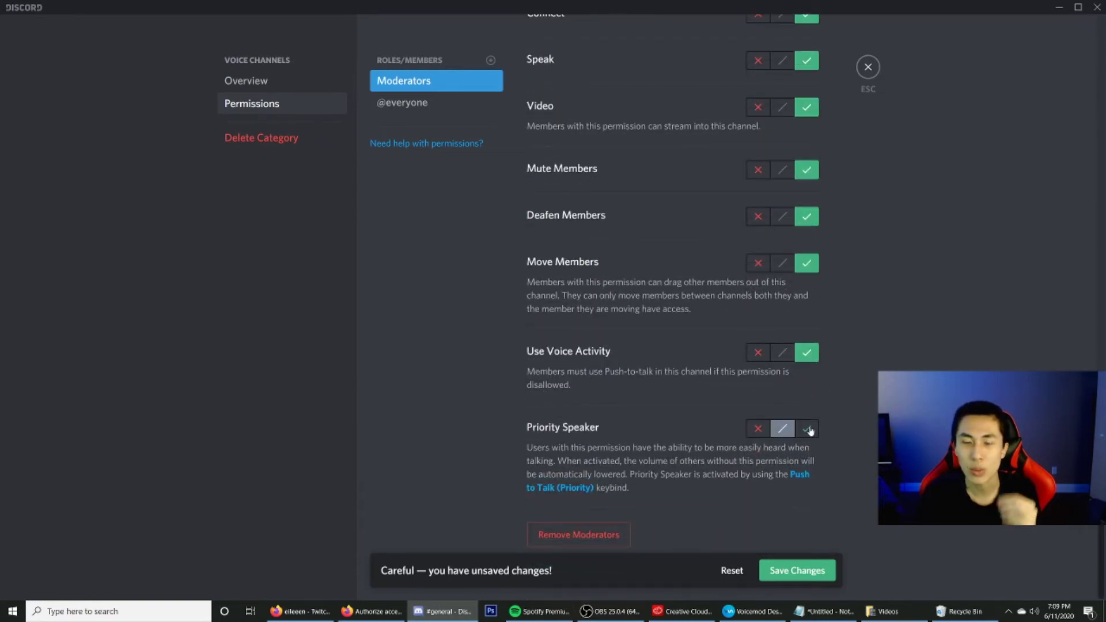
left_click(809, 431)
left_click(800, 571)
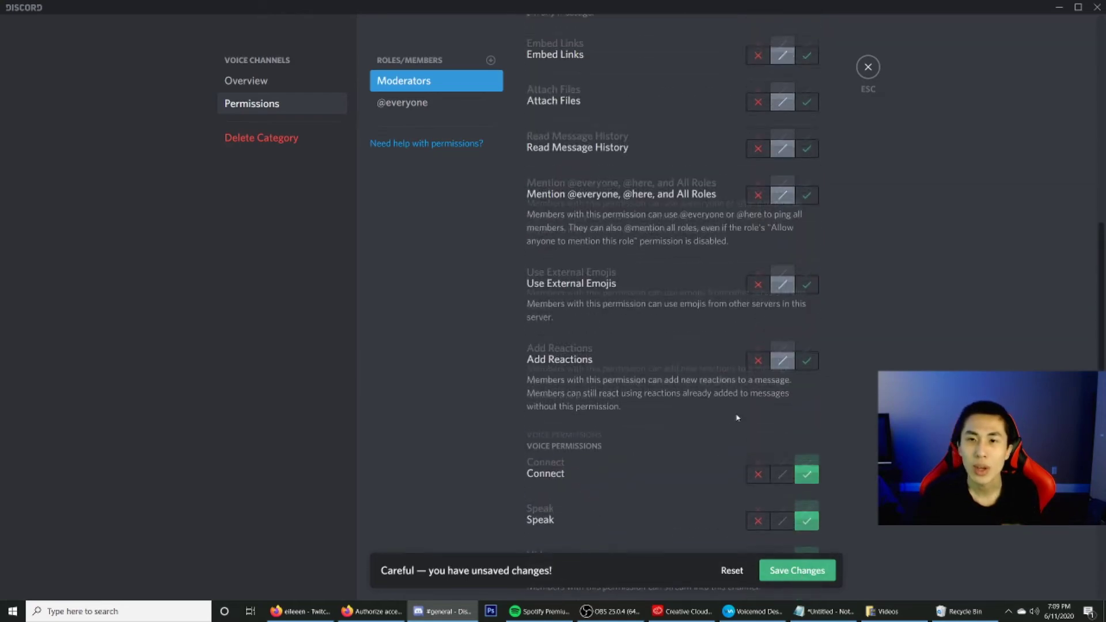
- Deny Moderators all text permissions from Send Messages to Add Reactions in the Voice Channels category
scroll(736, 417, "up", 3)
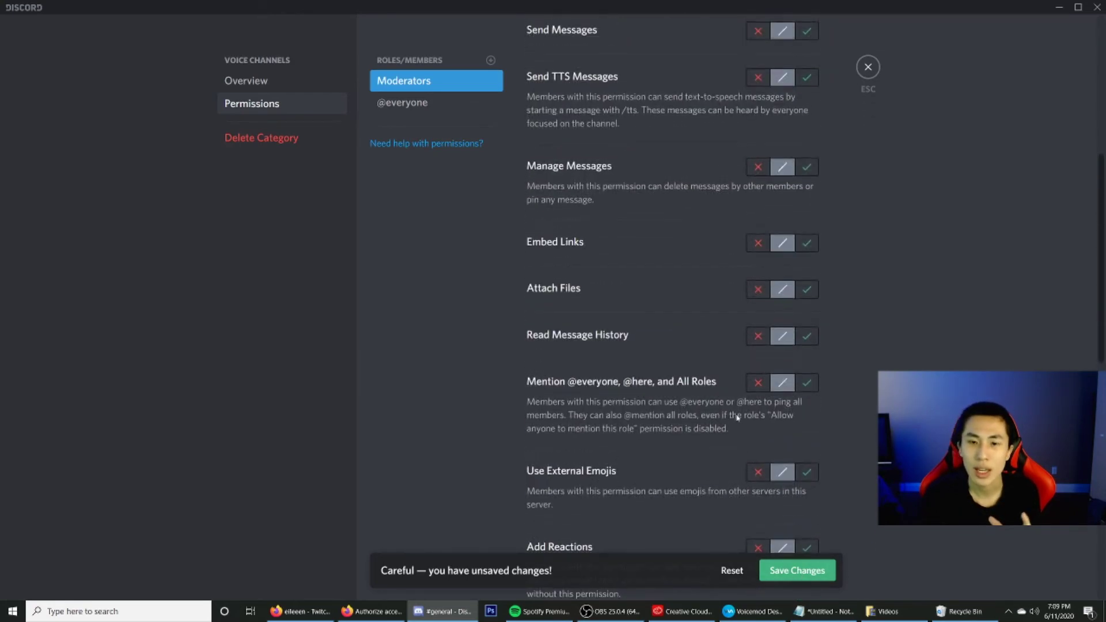
left_click(756, 495)
left_click(757, 417)
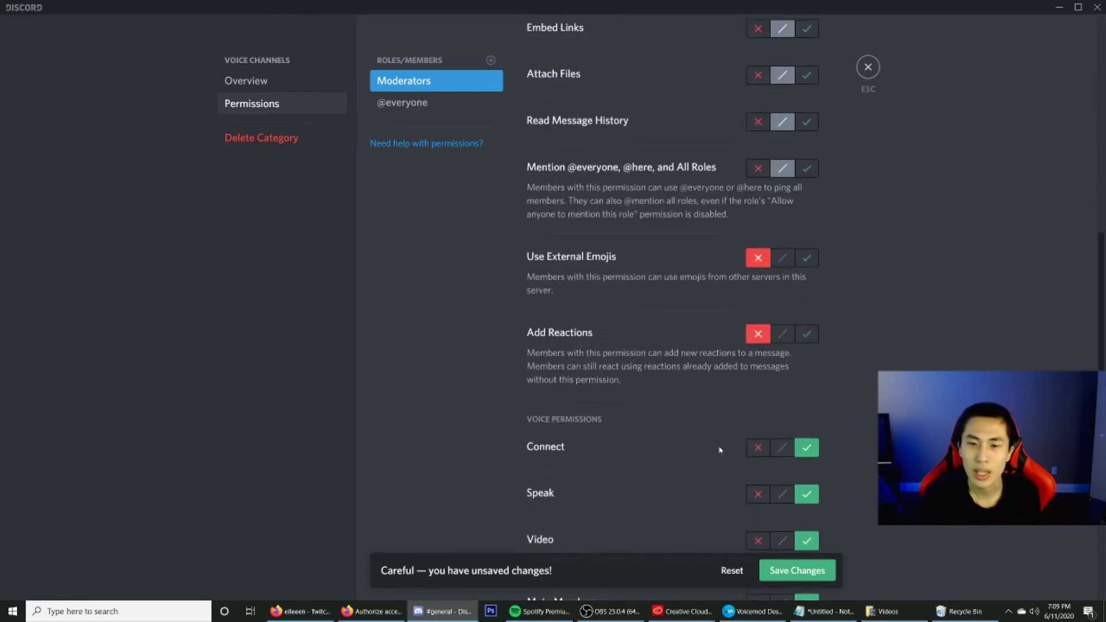
left_click(757, 327)
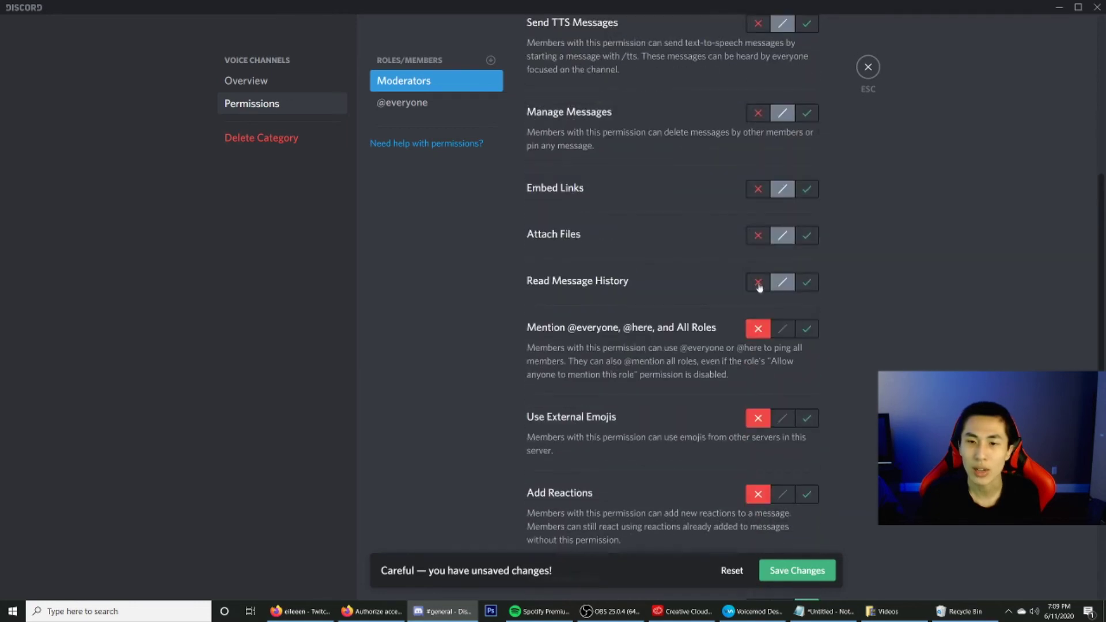
left_click(757, 280)
left_click(758, 234)
left_click(758, 189)
left_click(758, 113)
scroll(737, 230, "up", 6)
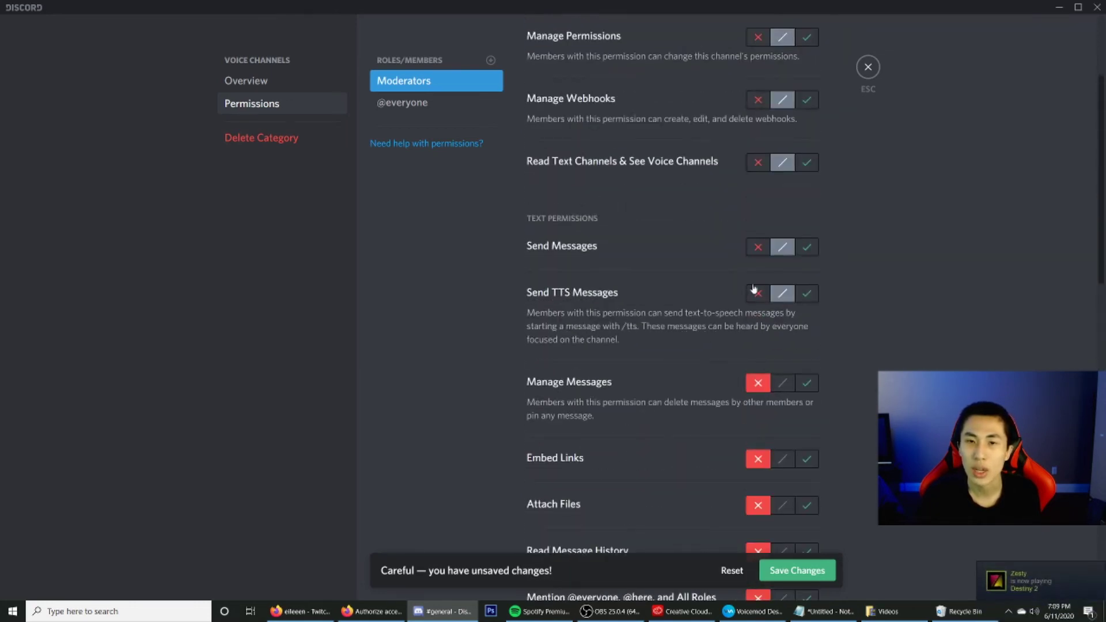
left_click(758, 294)
left_click(756, 247)
- Deny Moderators Manage Channel, Manage Permissions and Manage Webhooks, allow Read Text Channels & See Voice Channels and Create Invite, and save the category's changes
scroll(656, 396, "up", 3)
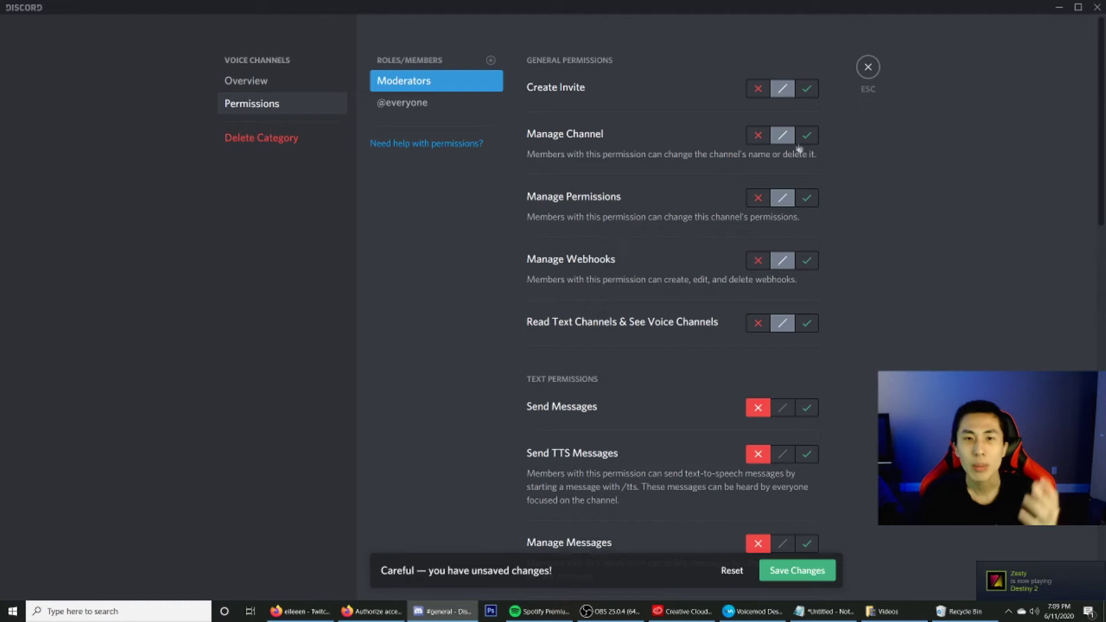
left_click(758, 136)
left_click(757, 199)
left_click(758, 262)
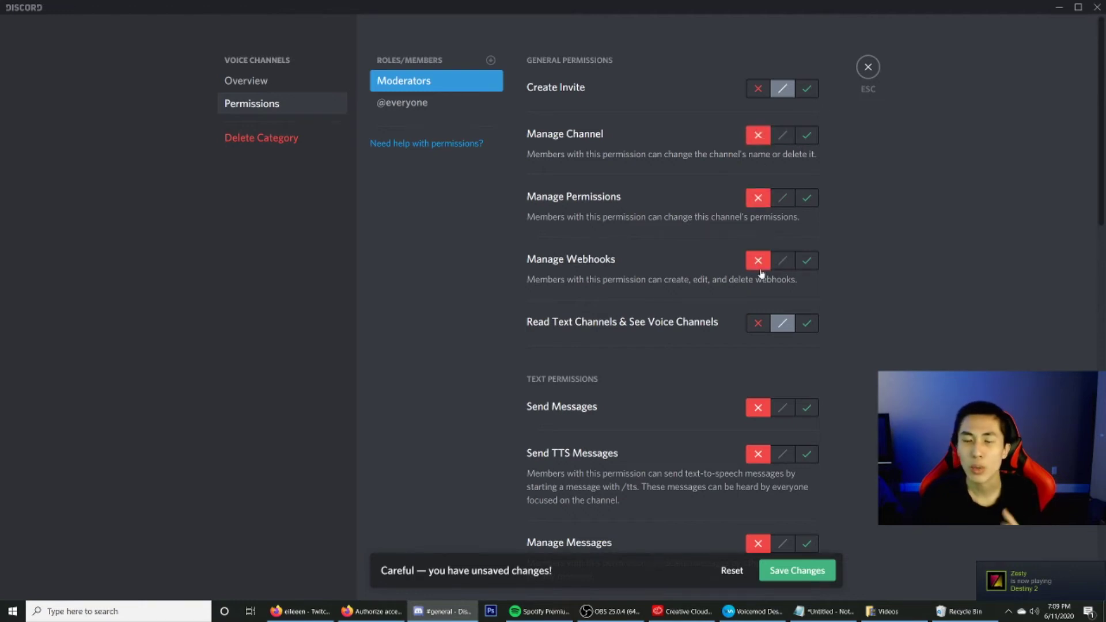
left_click(809, 324)
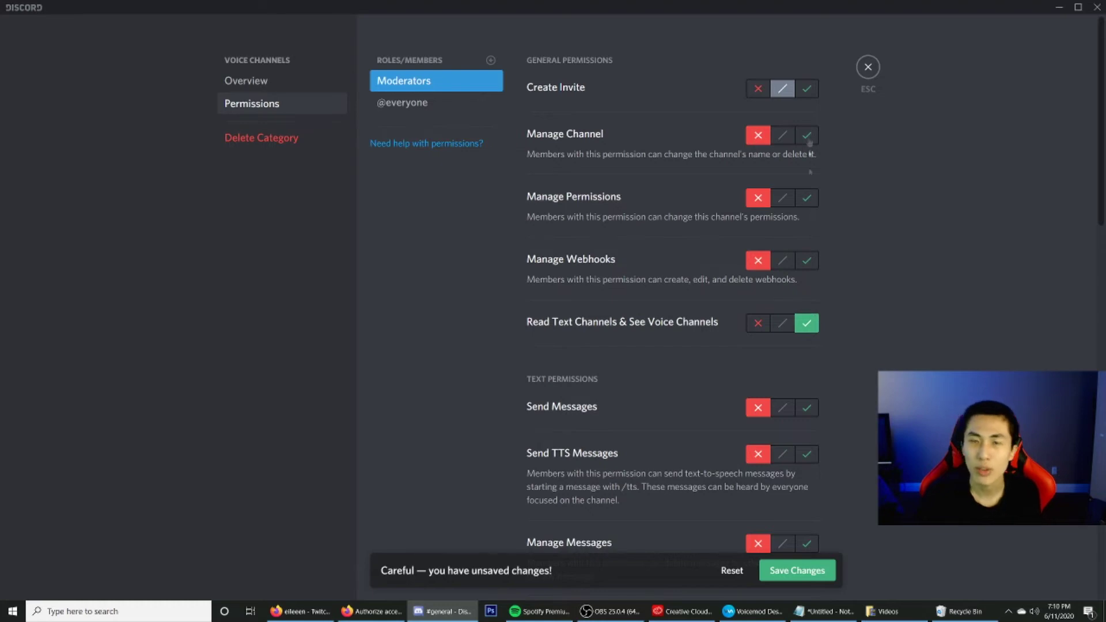
left_click(806, 89)
left_click(808, 563)
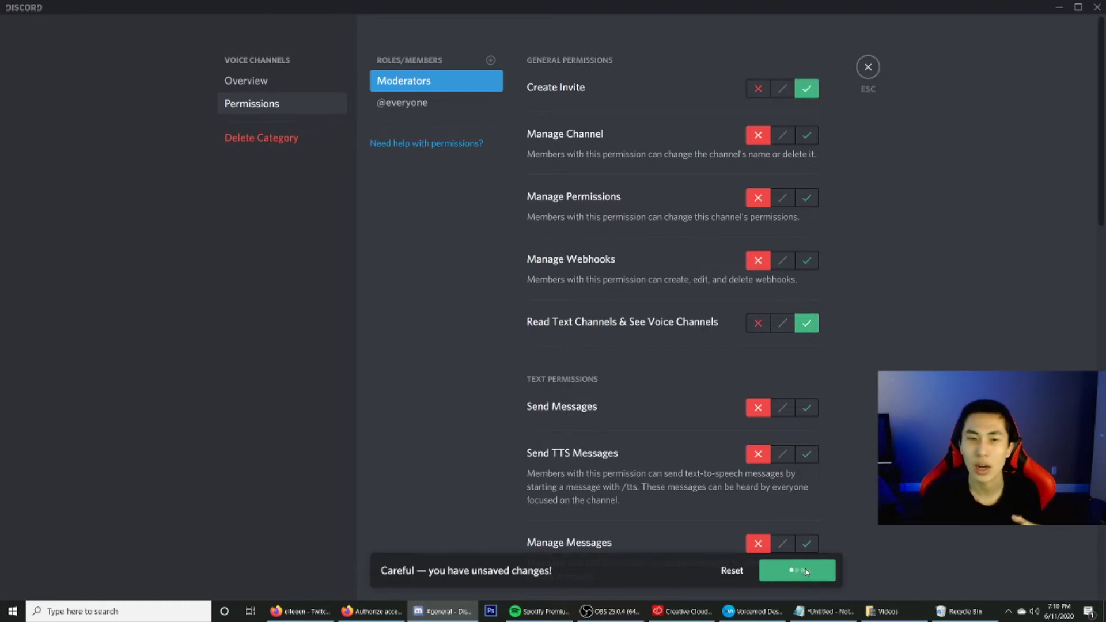
left_click(490, 60)
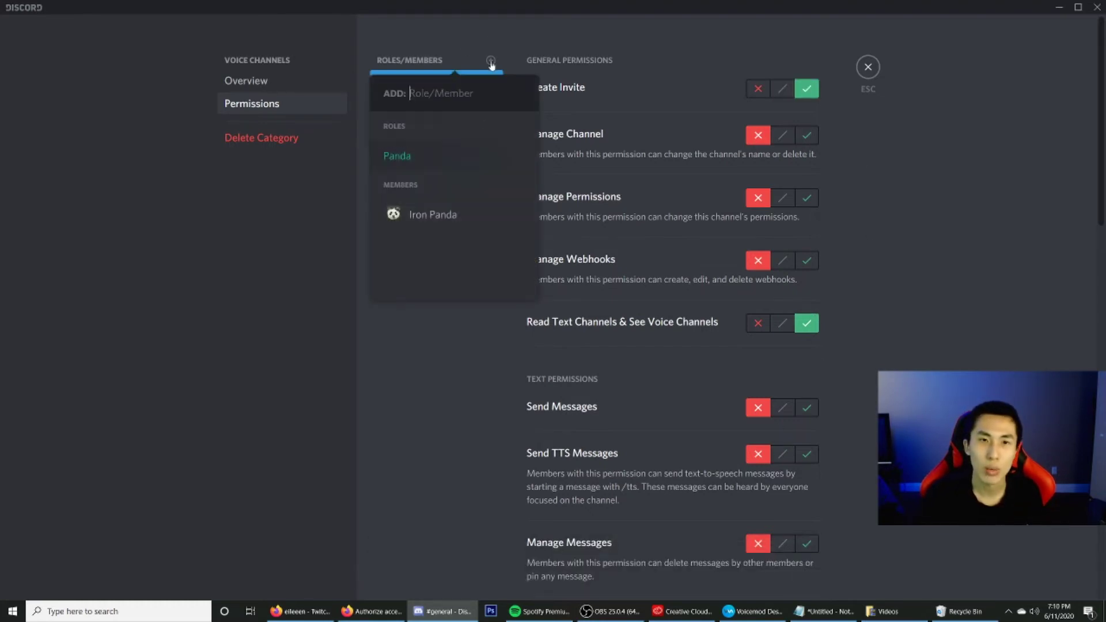
left_click(868, 66)
left_click(867, 67)
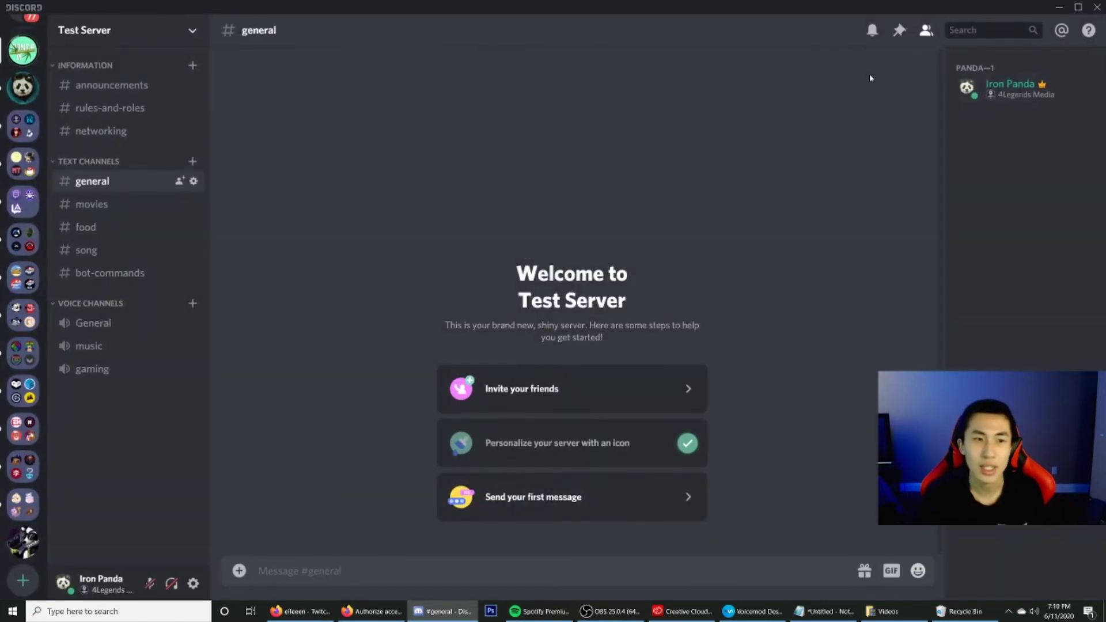
- Create a new non-private category named LIVE STUDIO in the server
right_click(125, 420)
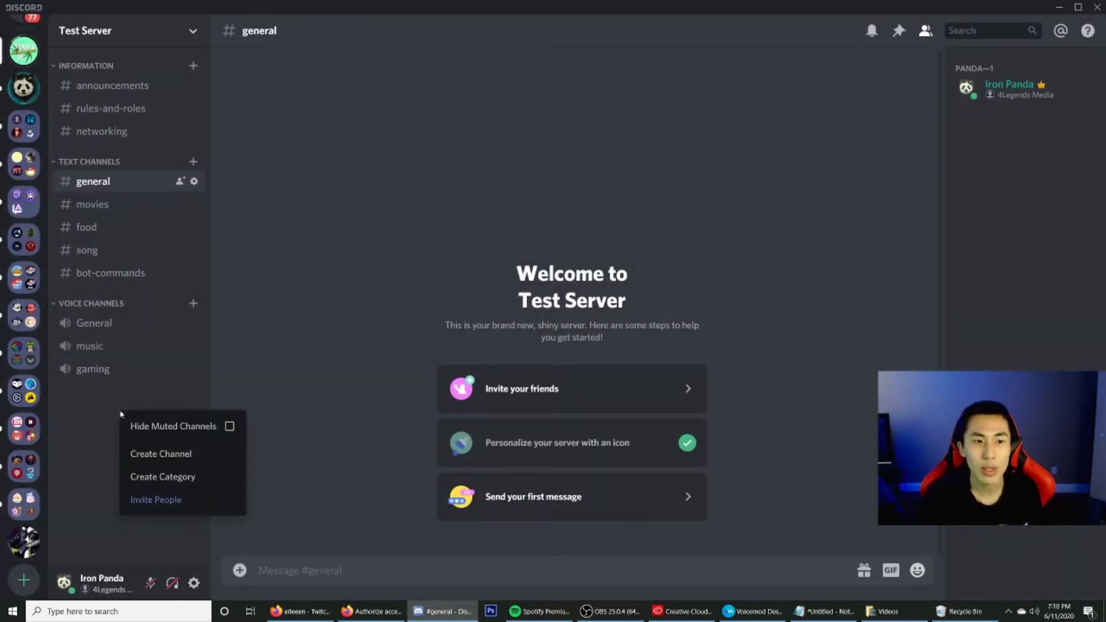
left_click(185, 475)
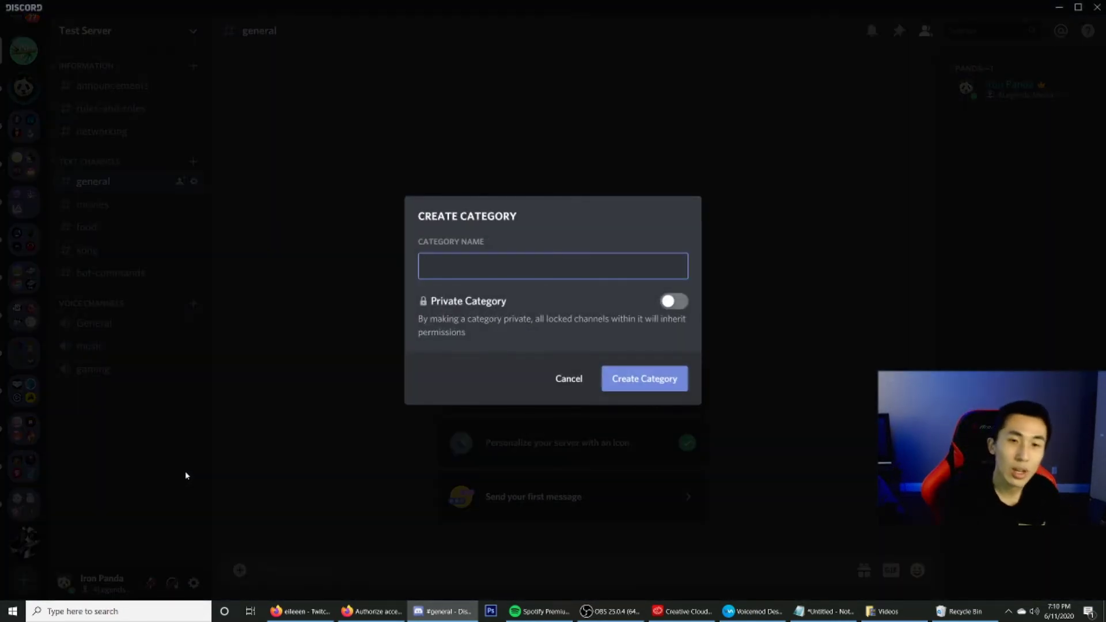
type("LIVE STUDIO")
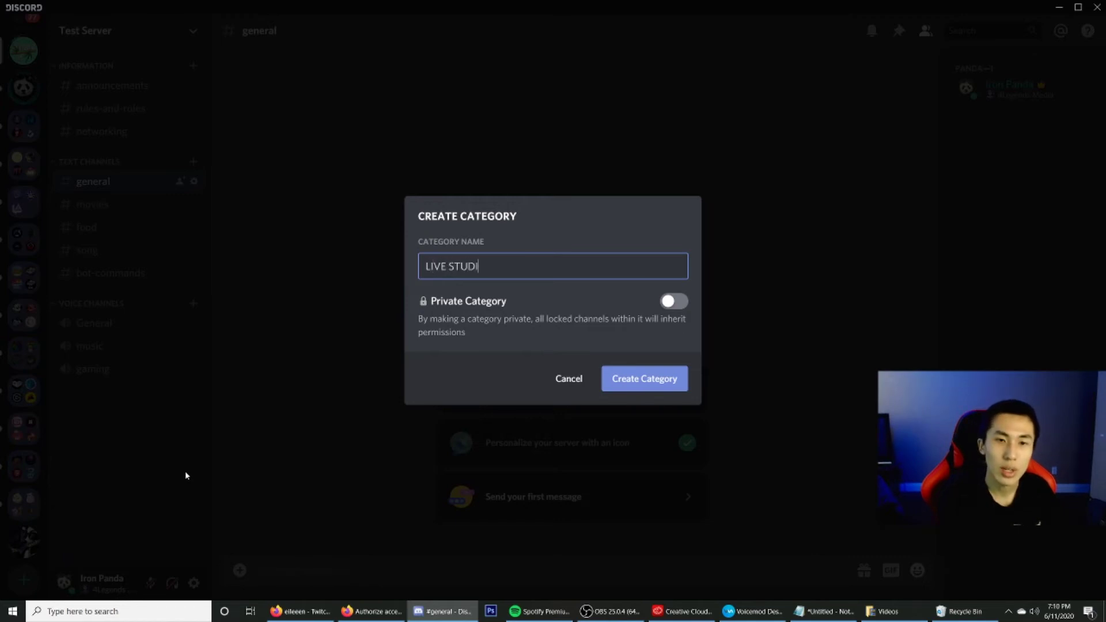
key("Return")
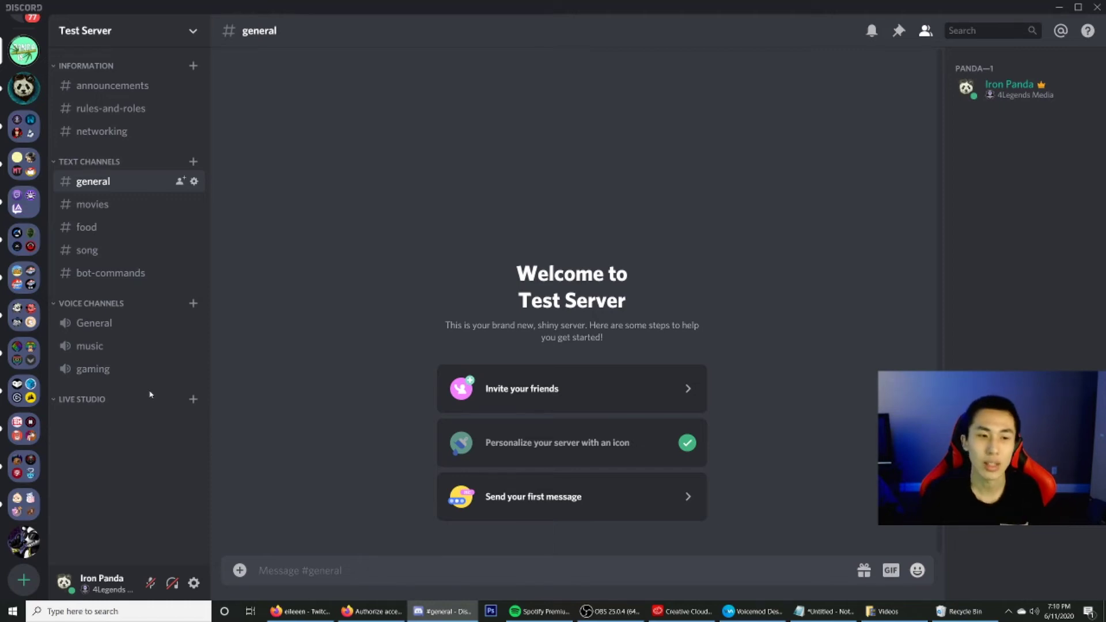
- Create a voice channel named LIVE in the LIVE STUDIO category
left_click(193, 399)
left_click(457, 261)
left_click(490, 326)
type("LIVE")
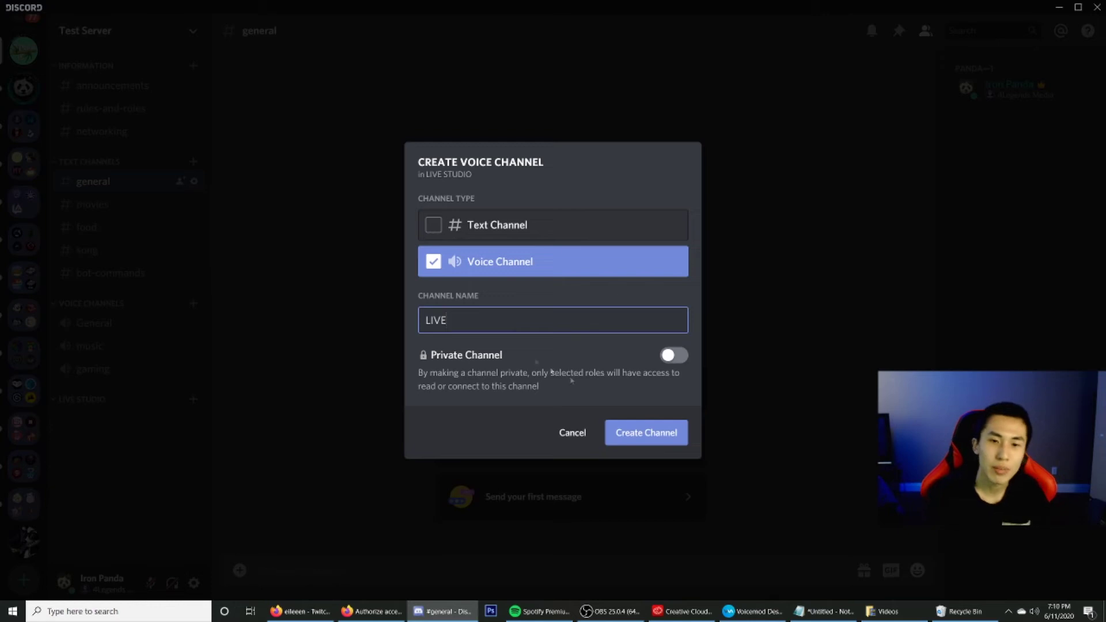
left_click(649, 435)
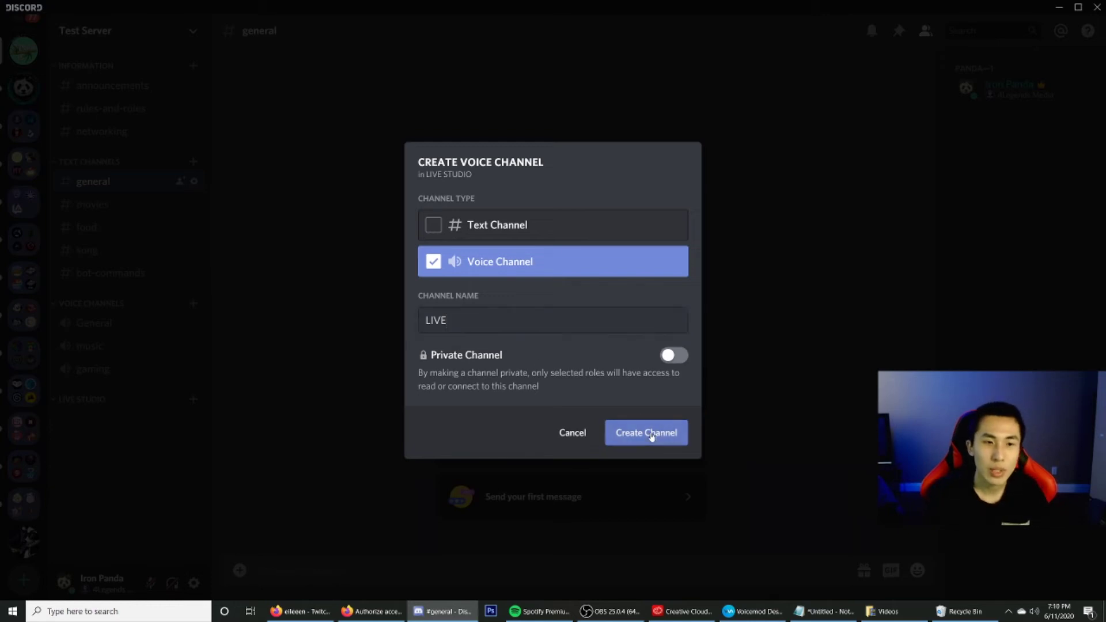
left_click(194, 420)
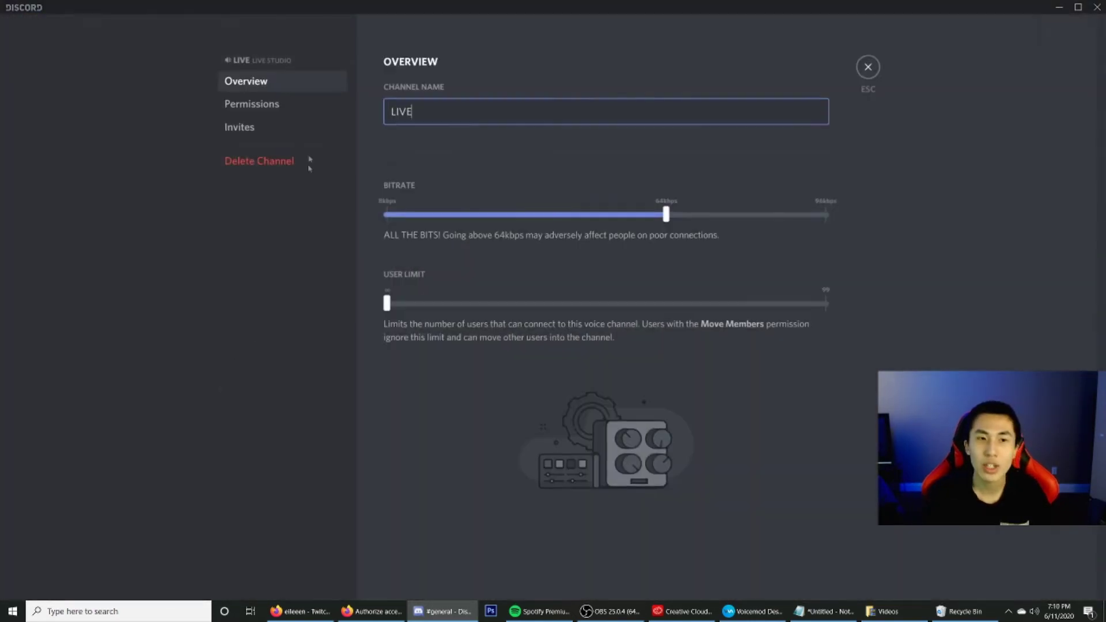
left_click(287, 105)
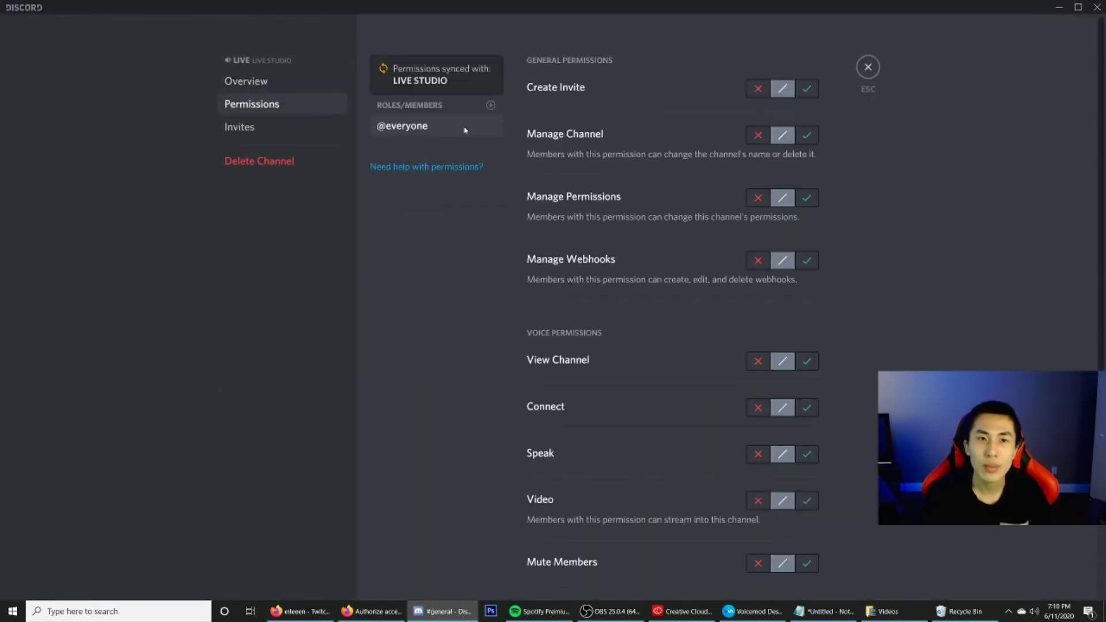
left_click(807, 89)
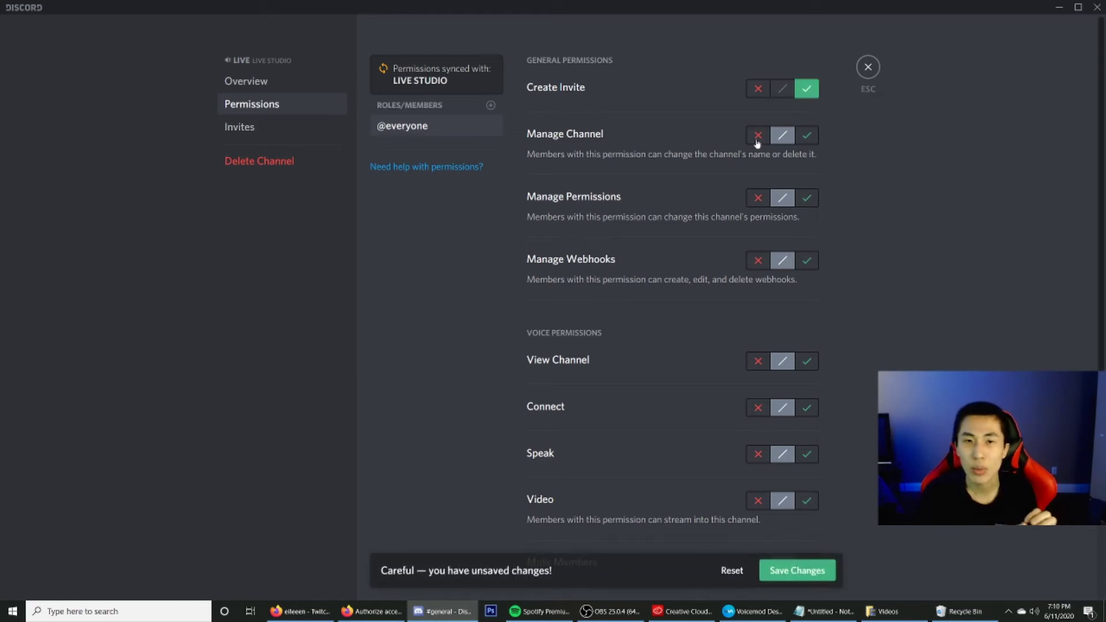
left_click(757, 138)
left_click(757, 198)
left_click(754, 265)
scroll(752, 270, "down", 4)
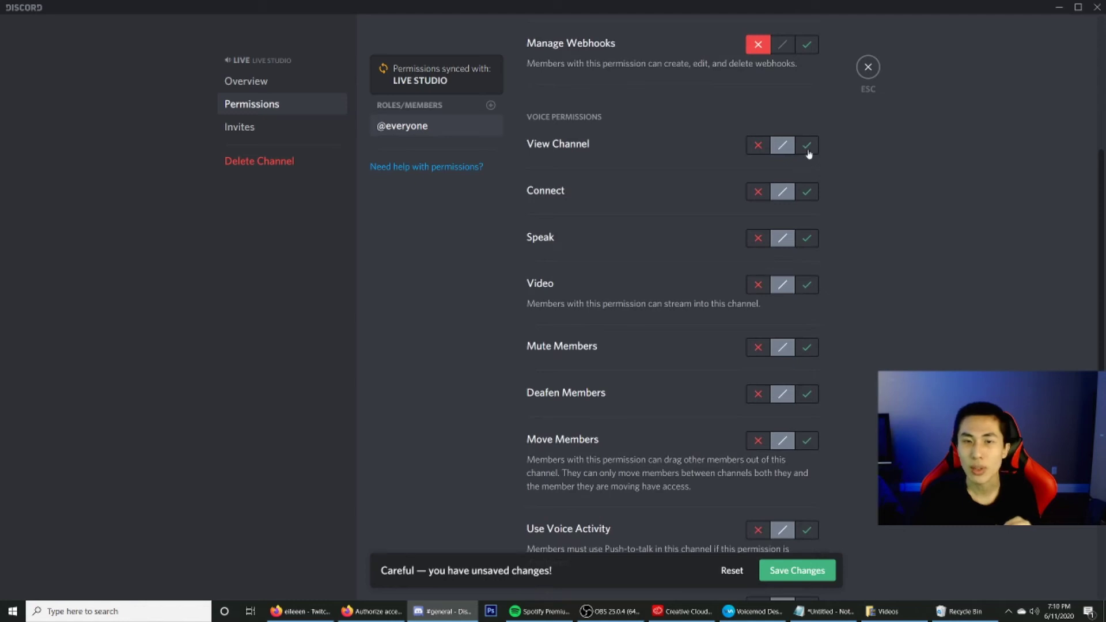
left_click(807, 149)
left_click(756, 194)
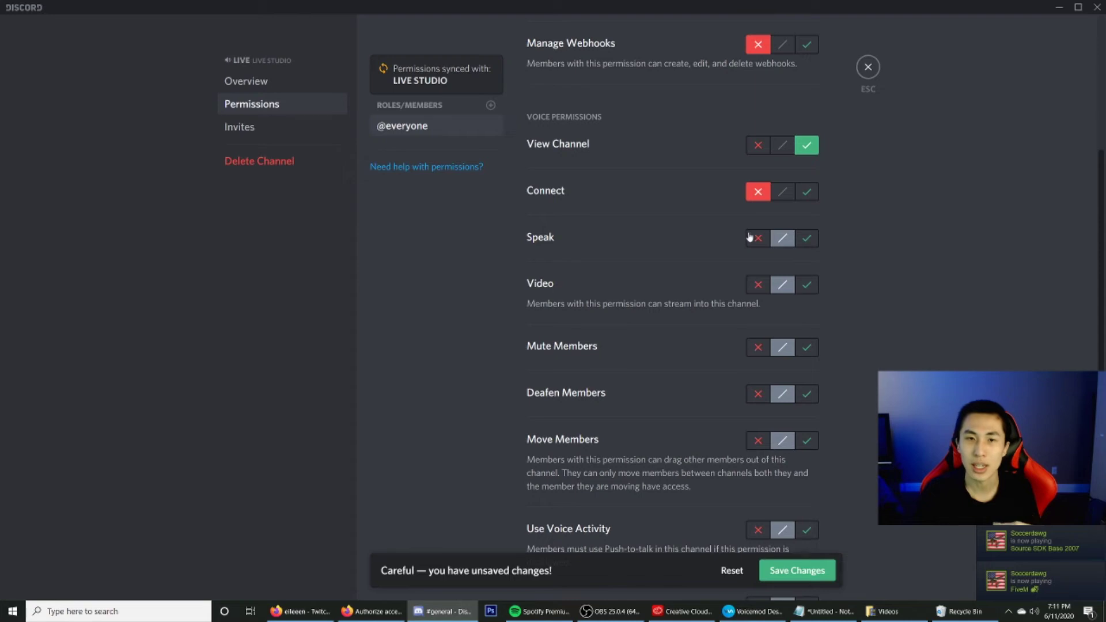
left_click(807, 239)
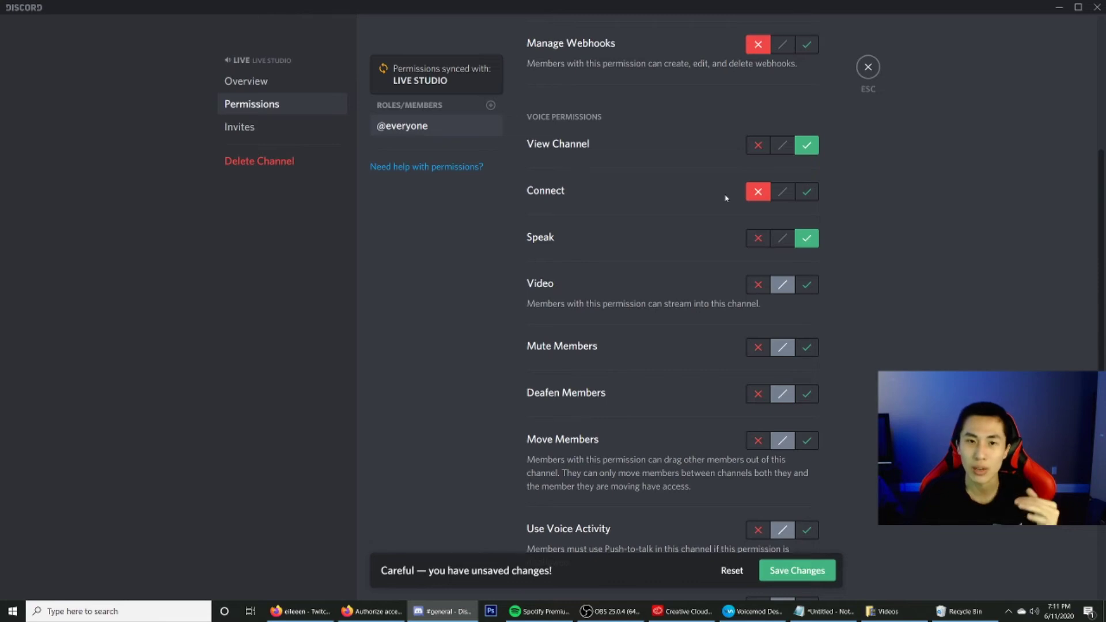
scroll(725, 197, "down", 2)
left_click(806, 177)
scroll(702, 239, "down", 1)
left_click(758, 195)
left_click(758, 242)
left_click(757, 288)
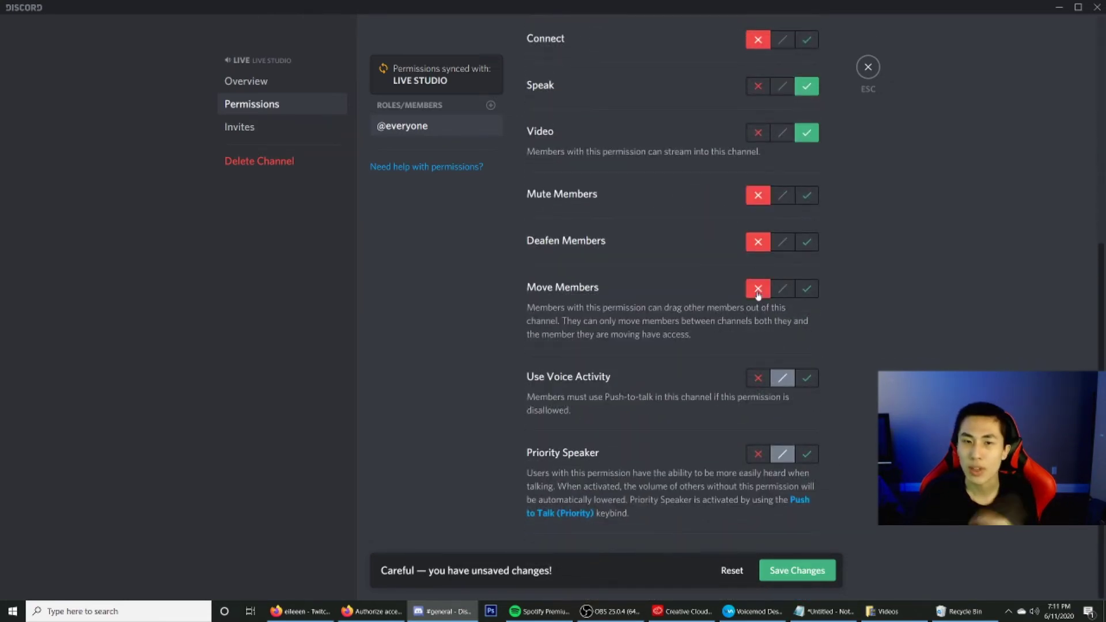
left_click(808, 378)
left_click(758, 455)
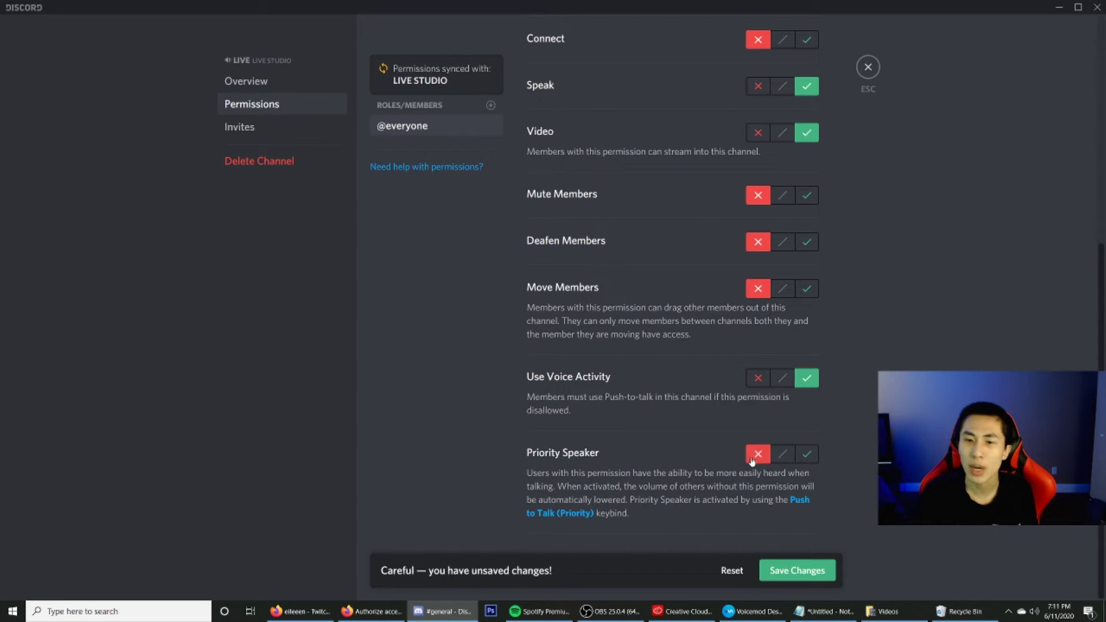
left_click(798, 572)
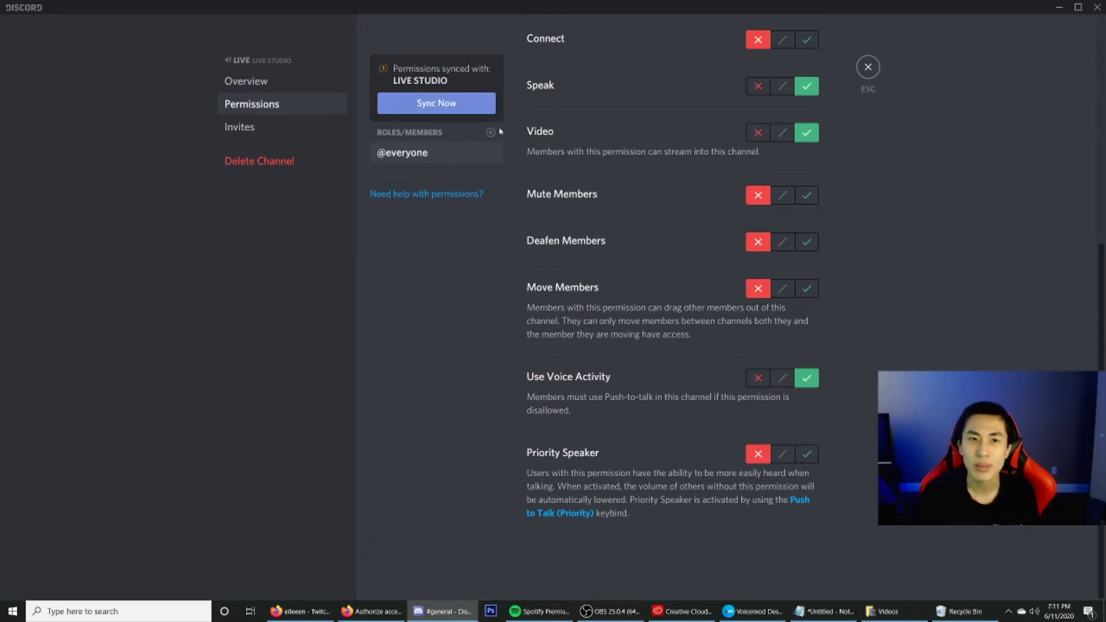
- Add the Moderators role to LIVE's permissions and allow it Priority Speaker, Use Voice Activity, Move Members, Deafen Members and Mute Members
left_click(491, 133)
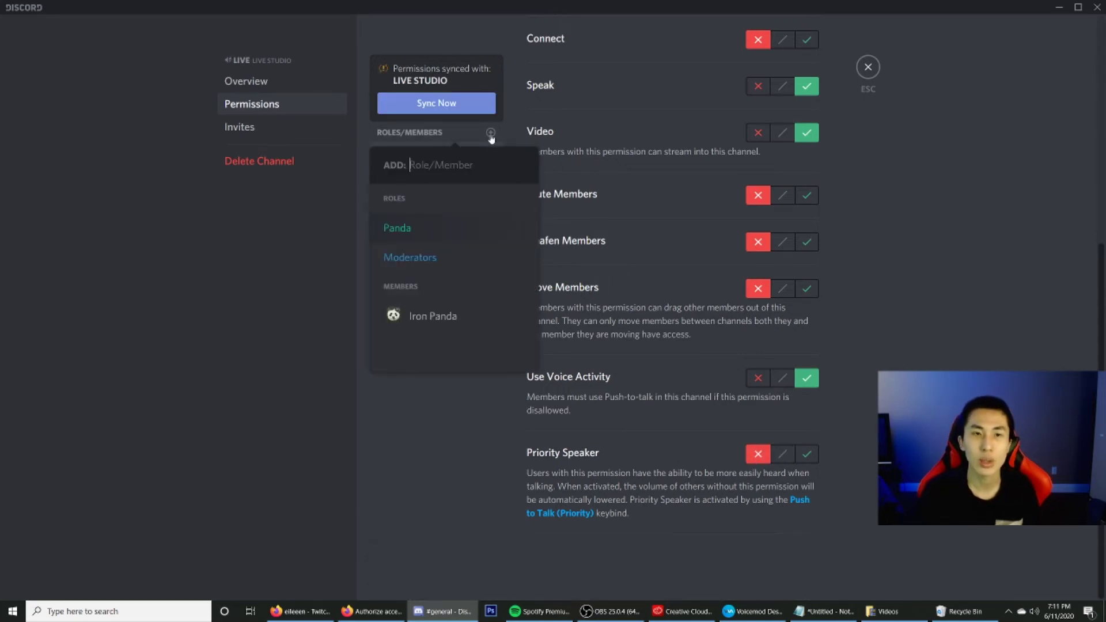
left_click(480, 258)
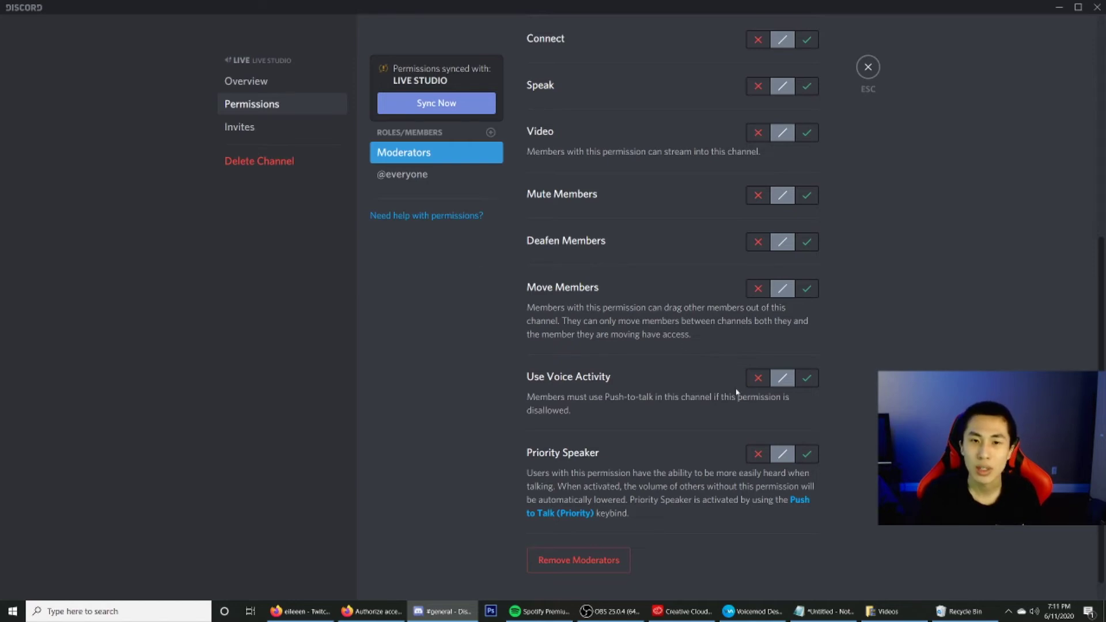
left_click(806, 455)
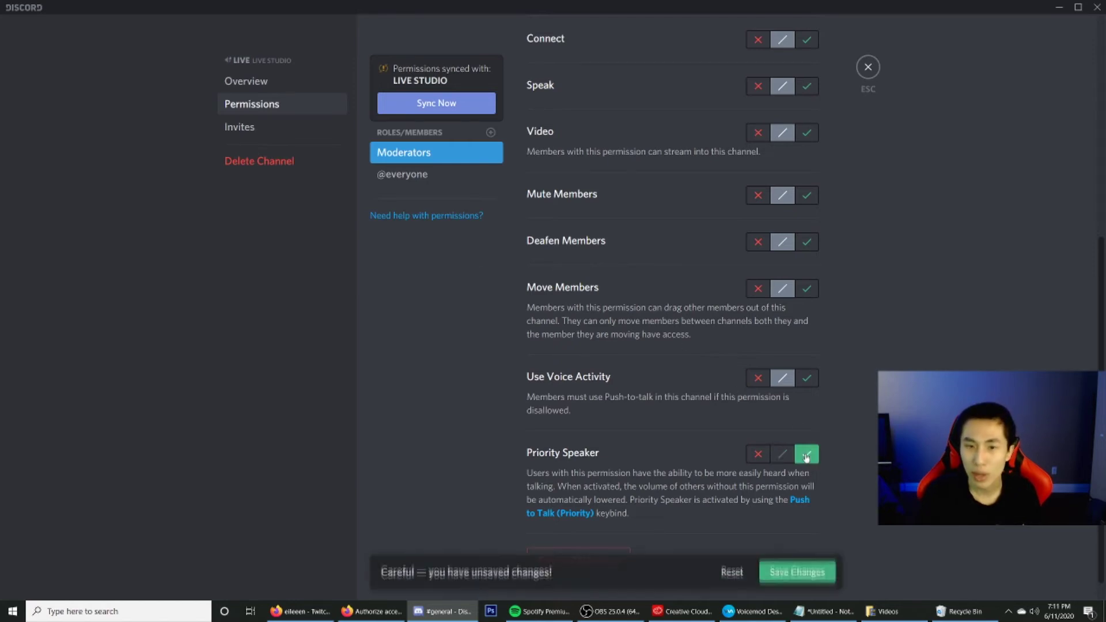
left_click(806, 378)
scroll(806, 386, "up", 3)
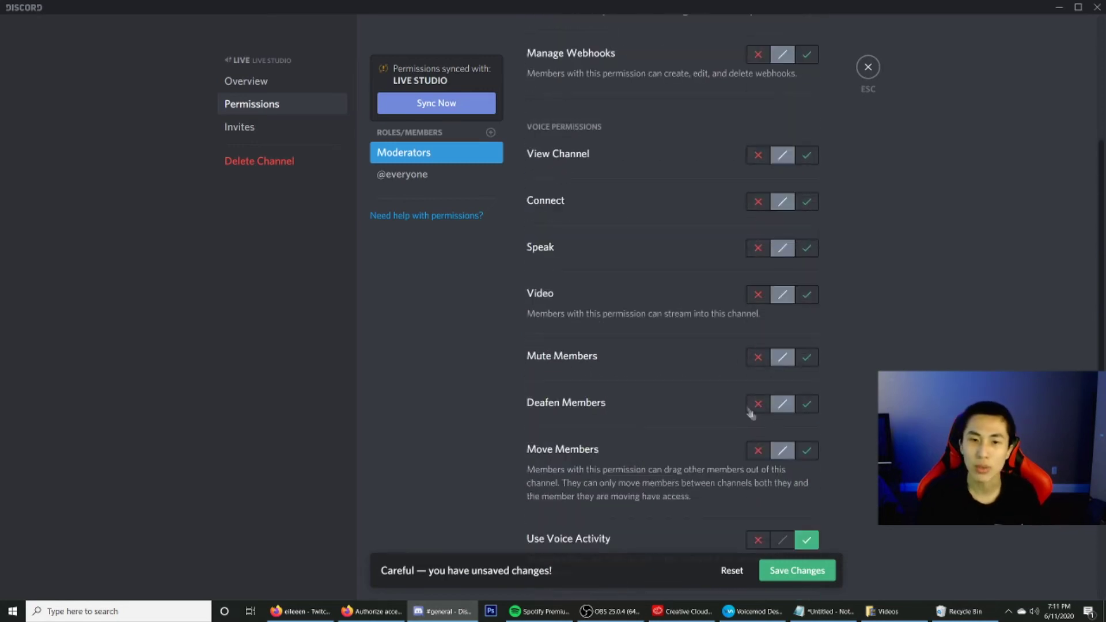
left_click(807, 451)
left_click(806, 403)
left_click(806, 357)
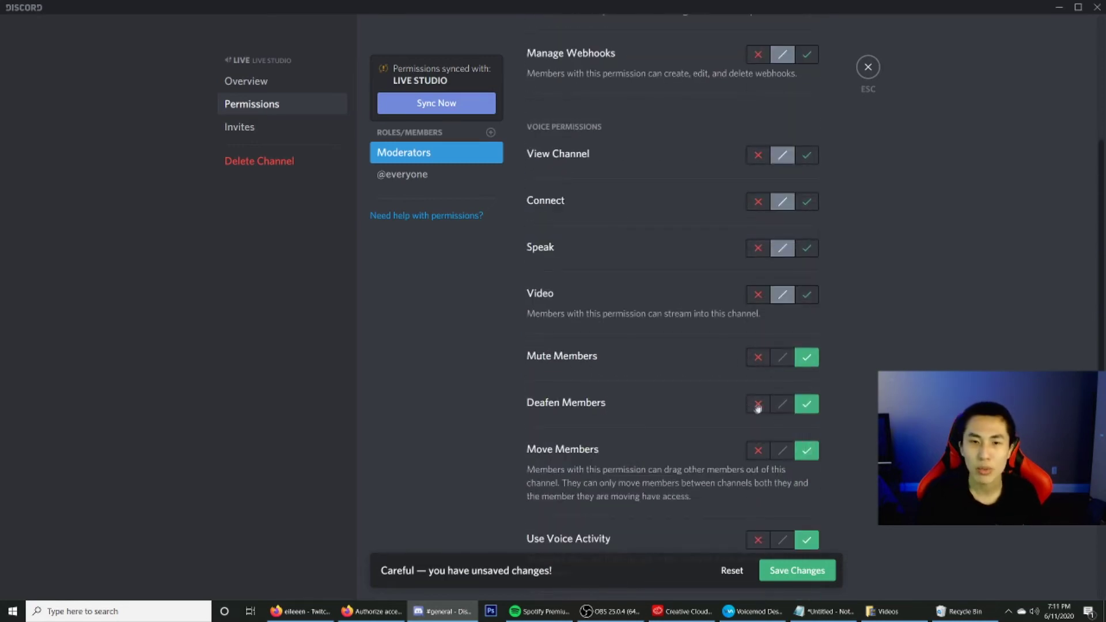
- Allow Moderators Video, Speak, Connect and View Channel in the LIVE channel
scroll(817, 426, "up", 3)
left_click(806, 456)
left_click(806, 409)
left_click(806, 363)
left_click(806, 317)
- Deny Moderators Manage Webhooks, Manage Permissions and Manage Channel in LIVE, allow Create Invite, save the changes and leave the channel settings
scroll(772, 380, "up", 1)
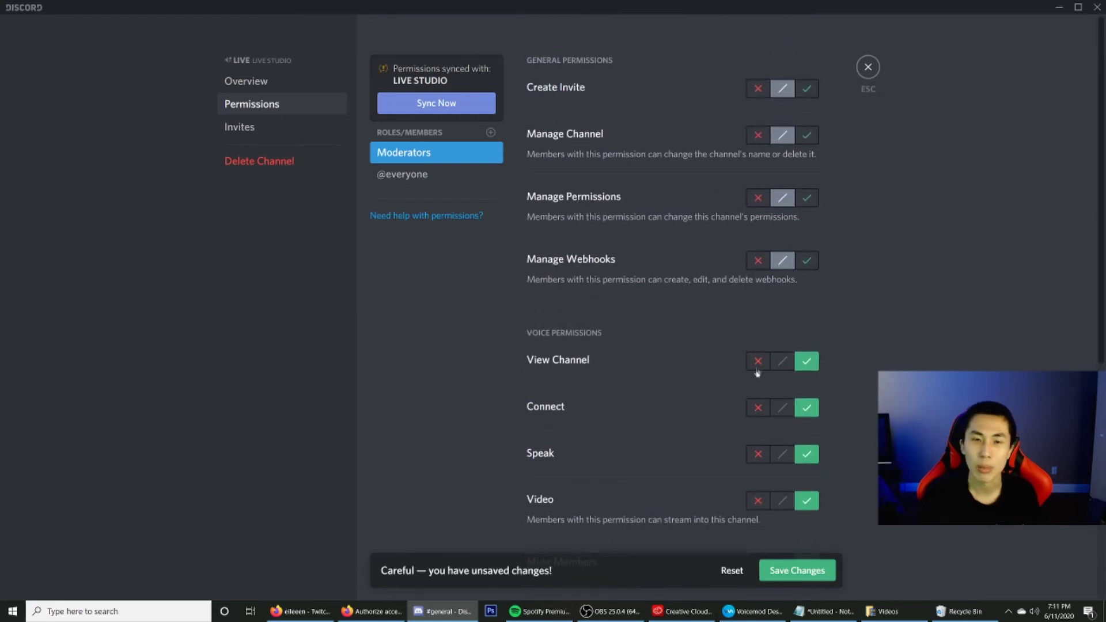
left_click(757, 260)
left_click(758, 198)
left_click(758, 135)
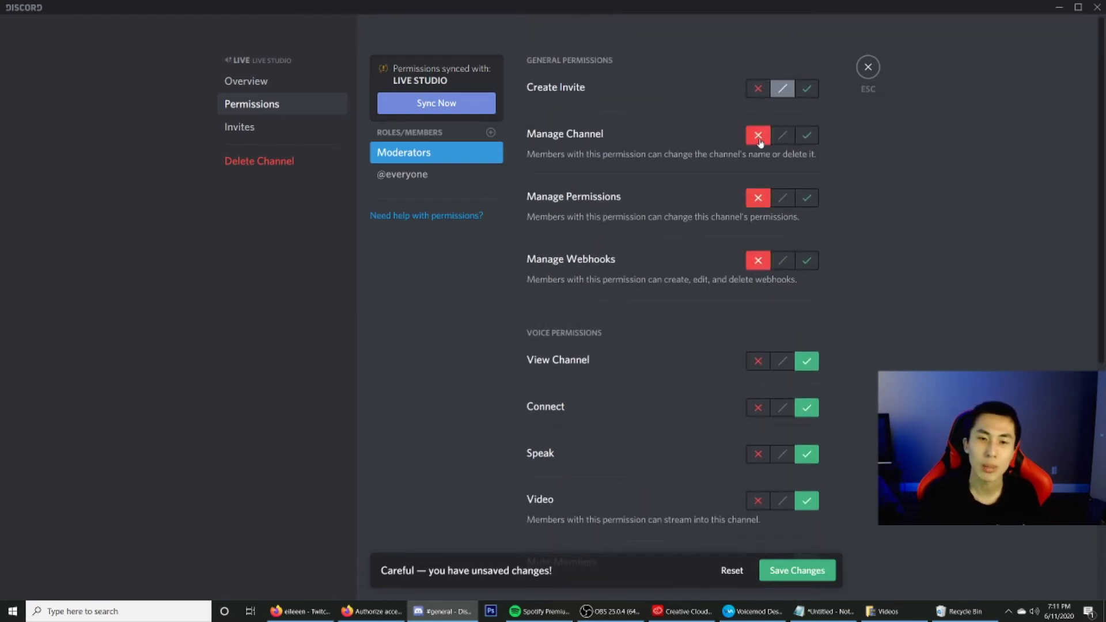
left_click(809, 89)
left_click(790, 570)
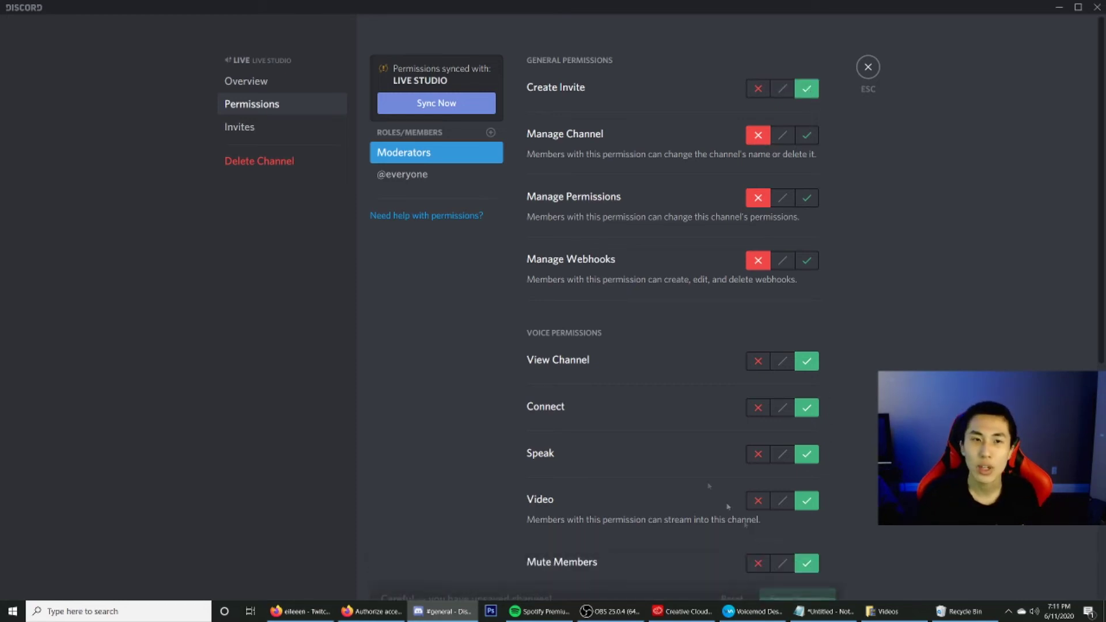
left_click(867, 68)
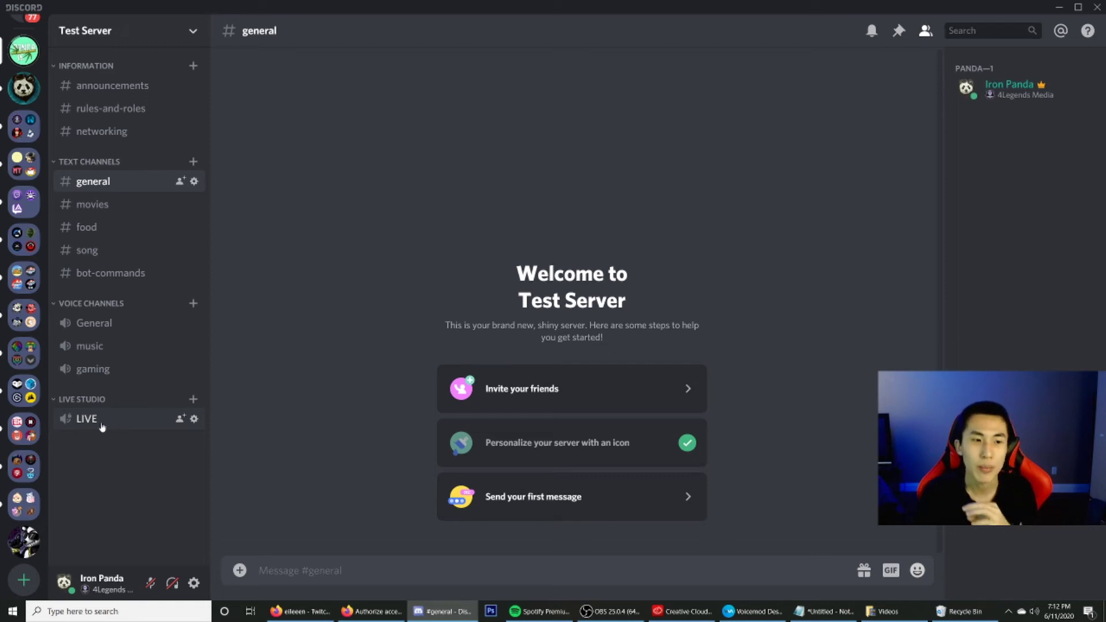
- Create a voice channel named Queue in the LIVE STUDIO category and move it above the LIVE channel
left_click(193, 401)
left_click(487, 262)
type("Queue")
key("Return")
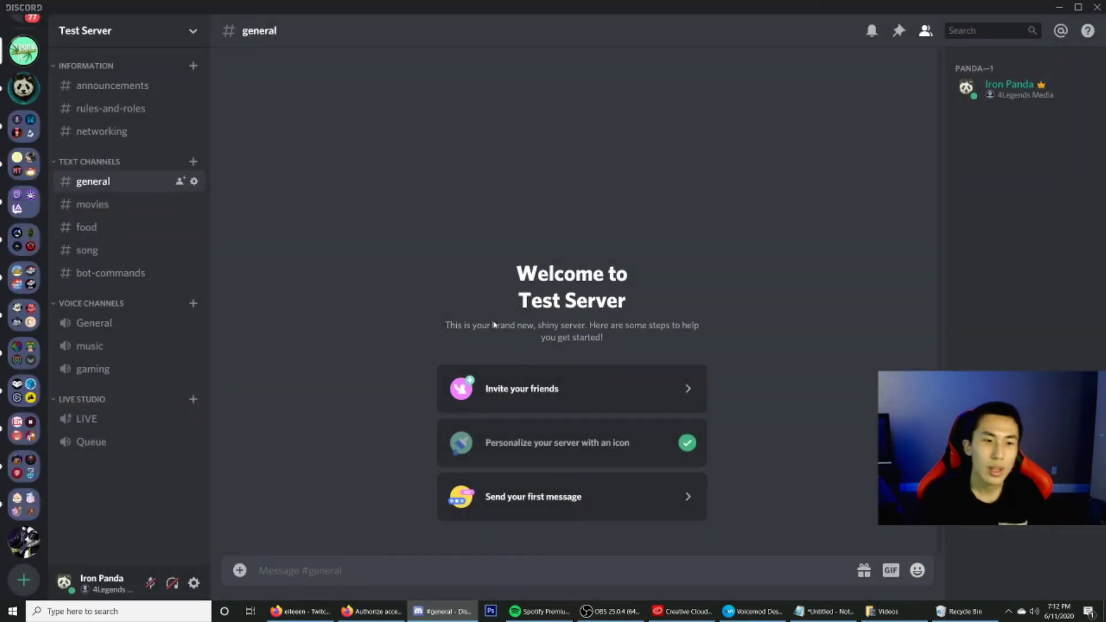
left_click_drag(146, 444, 146, 425)
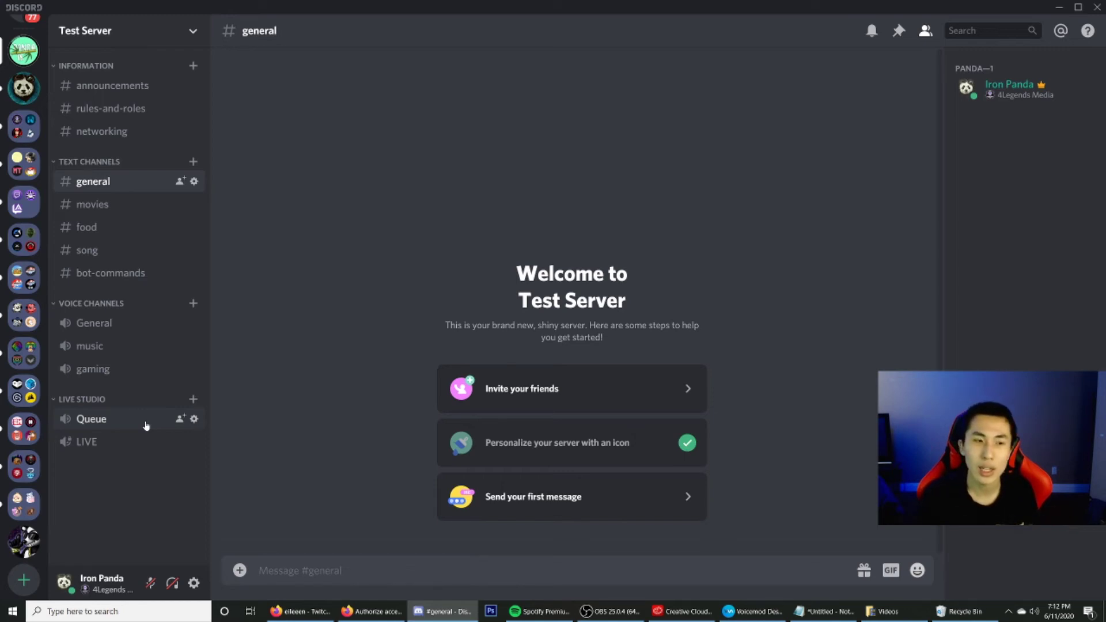
left_click(195, 422)
left_click(270, 104)
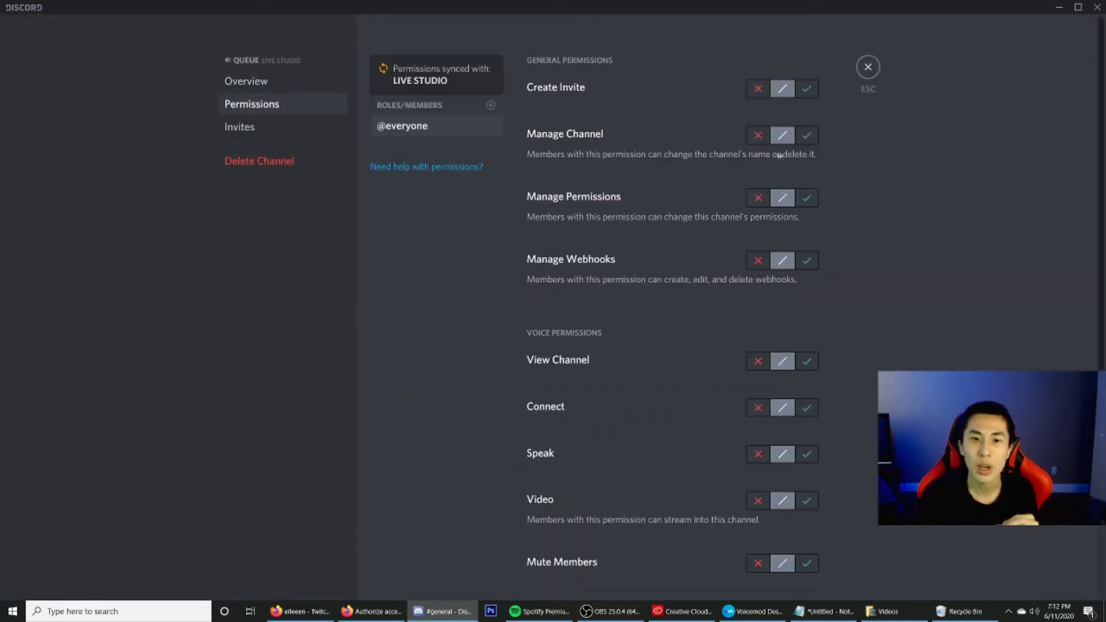
left_click(806, 89)
left_click(757, 135)
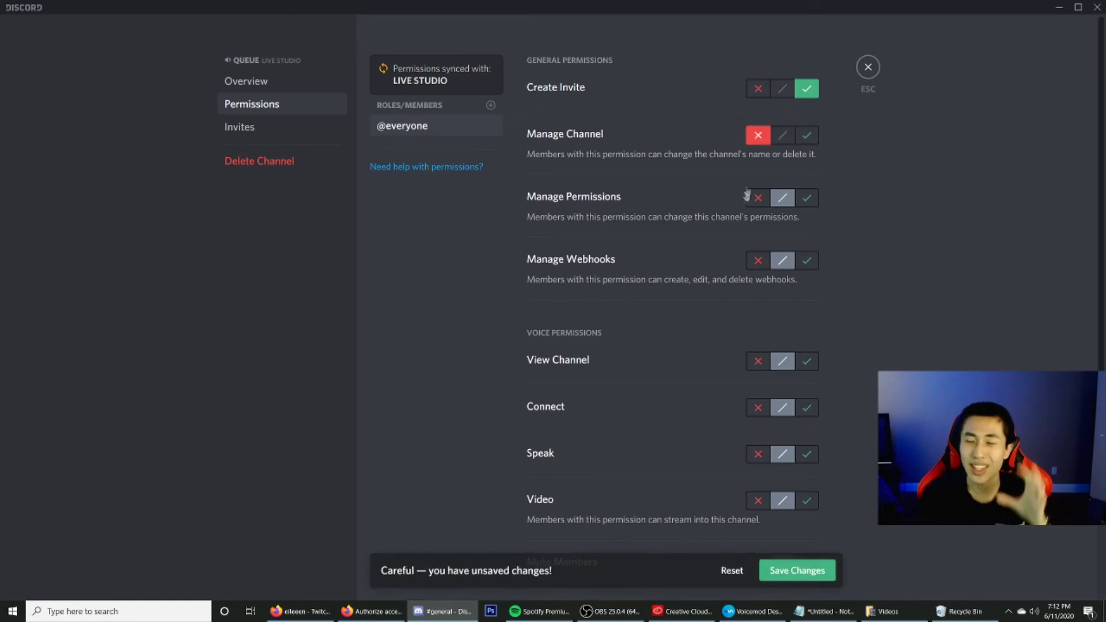
left_click(754, 198)
left_click(752, 260)
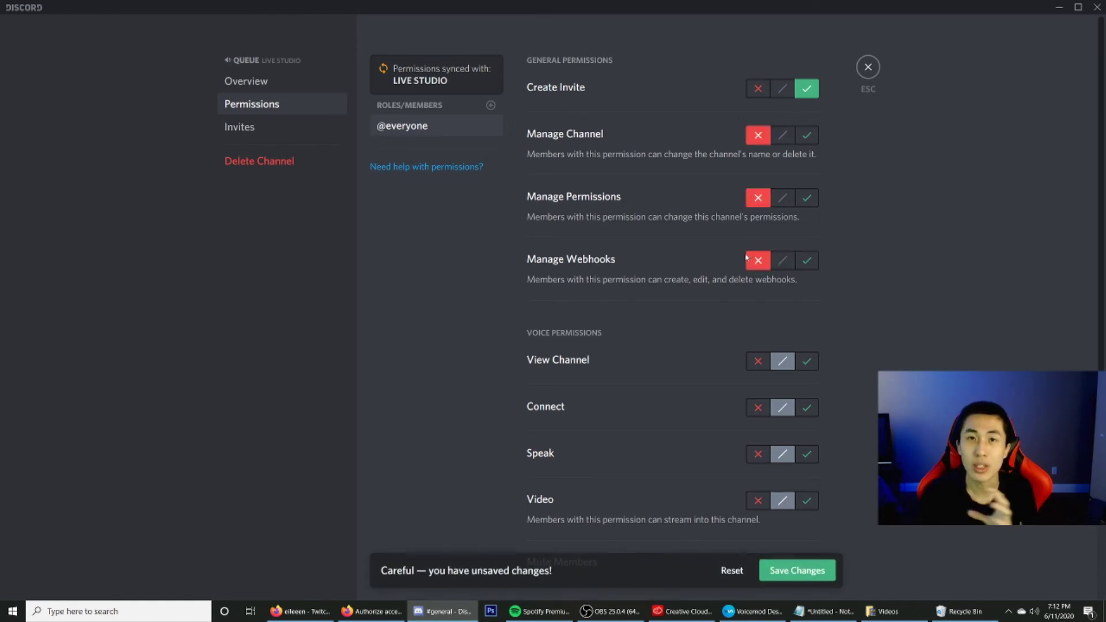
scroll(746, 259, "down", 2)
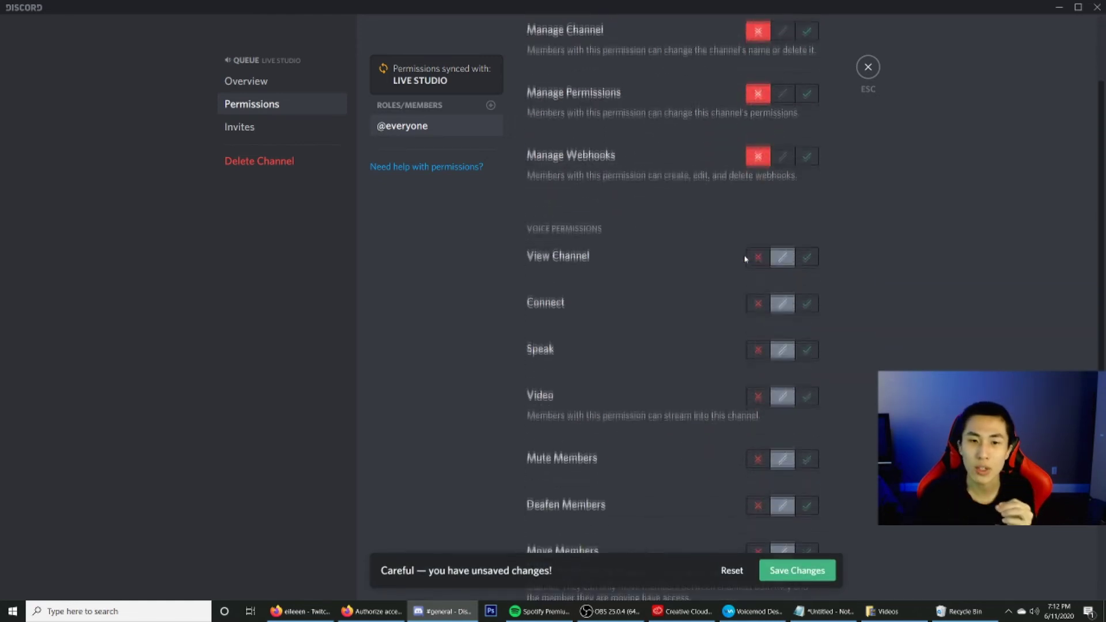
left_click(806, 300)
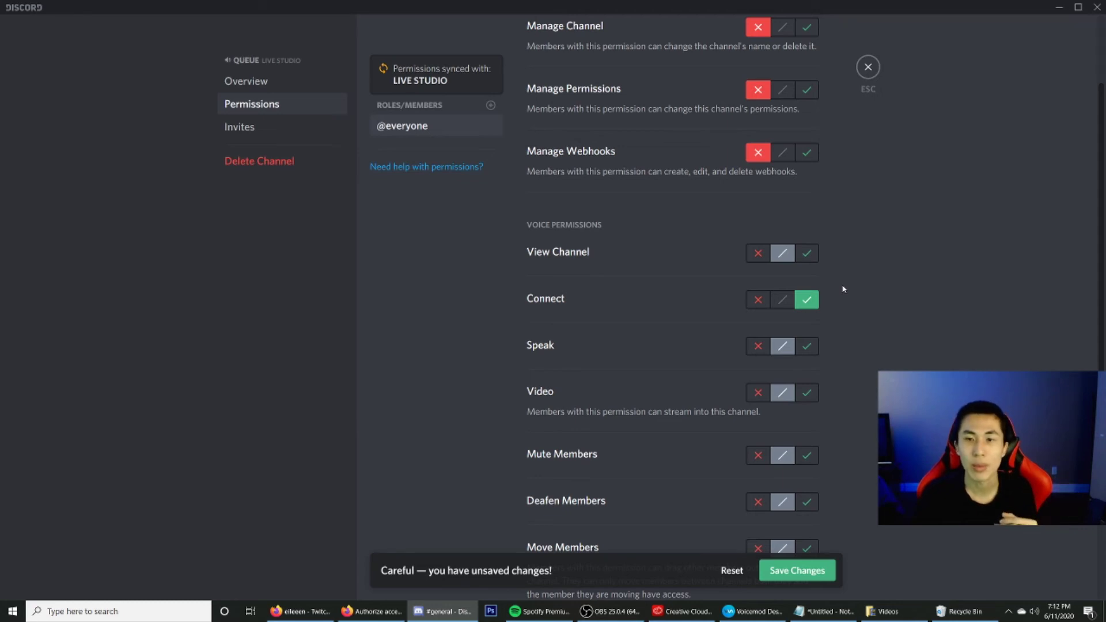
scroll(839, 281, "down", 1)
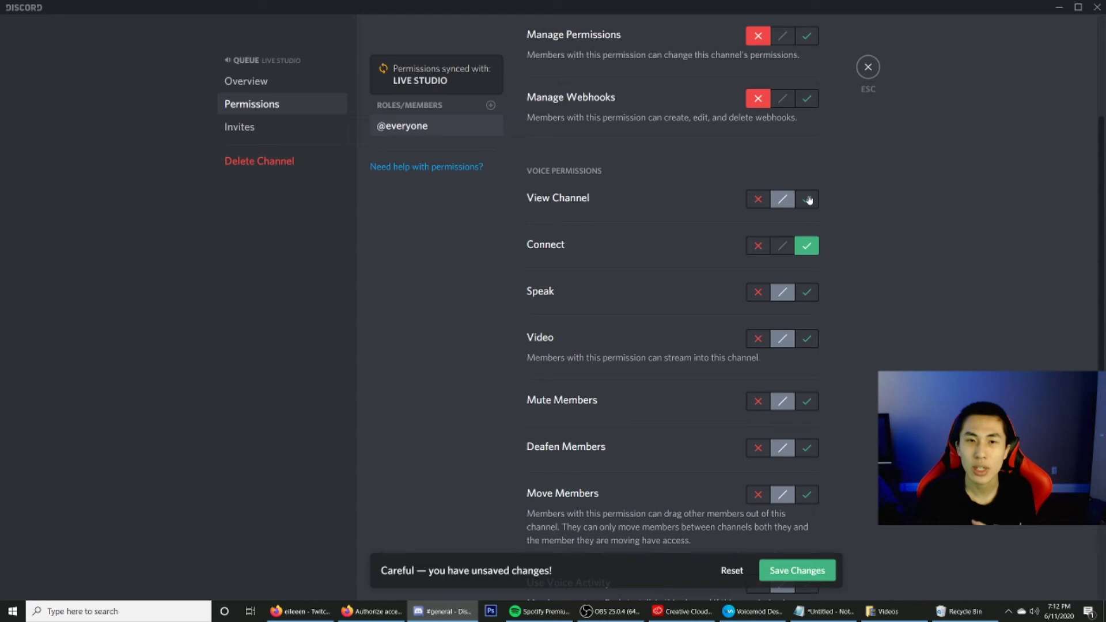
left_click(809, 199)
left_click(806, 292)
scroll(802, 302, "down", 3)
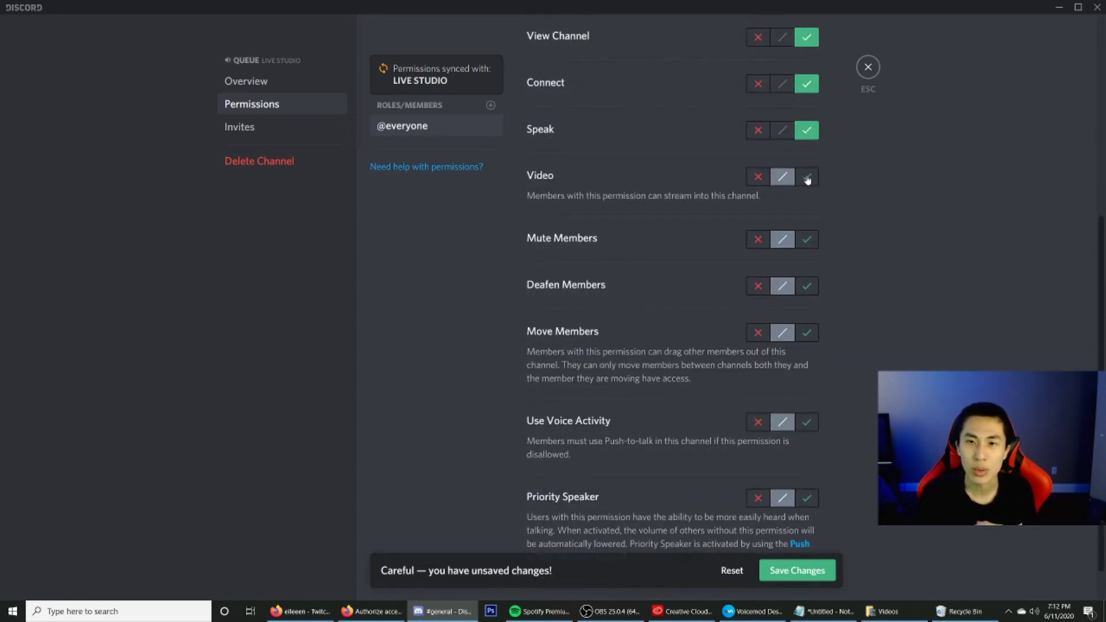
left_click(807, 178)
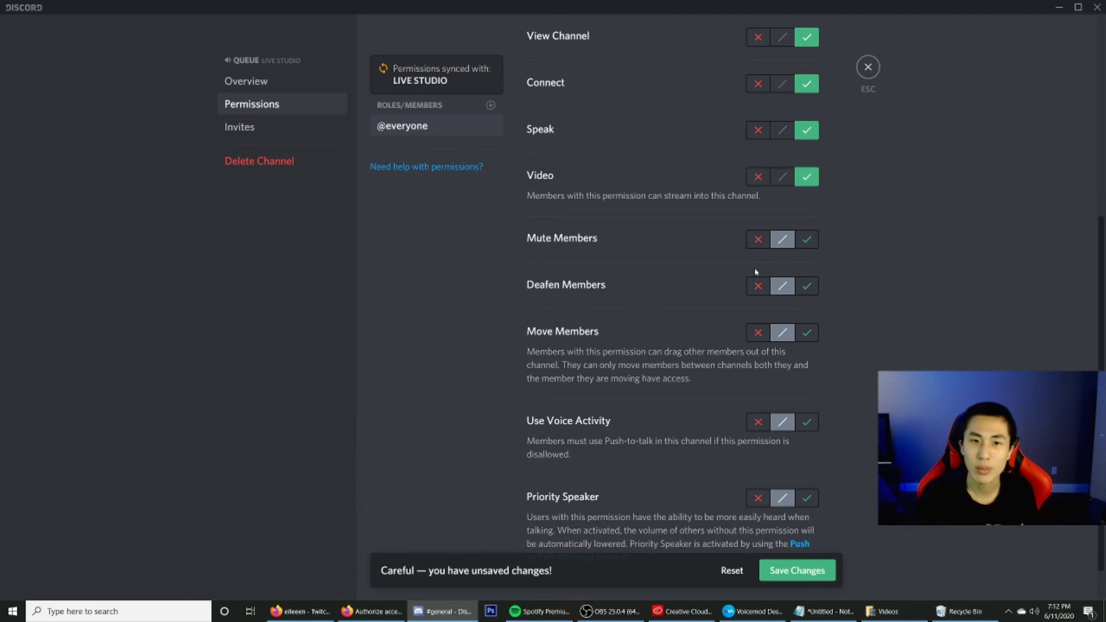
left_click(759, 240)
left_click(758, 286)
left_click(758, 333)
scroll(758, 344, "down", 1)
scroll(758, 344, "down", 1)
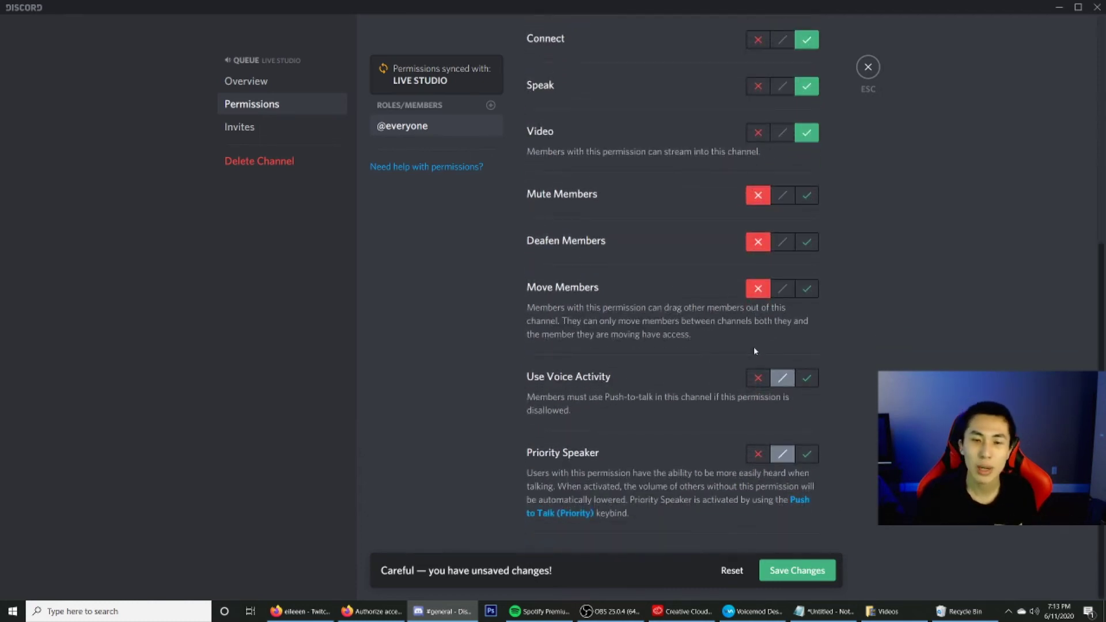
left_click(808, 379)
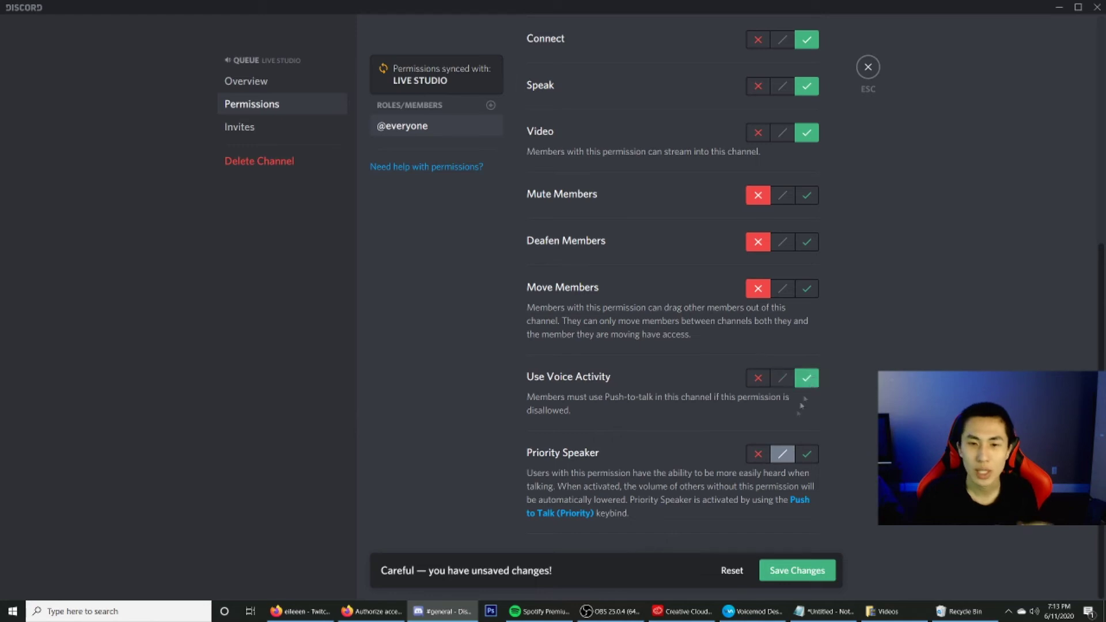
left_click(759, 454)
left_click(798, 571)
- Add the Moderators role to Queue's permissions and allow Priority Speaker, Use Voice Activity, Move Members, Deafen Members and Mute Members
left_click(490, 133)
left_click(451, 256)
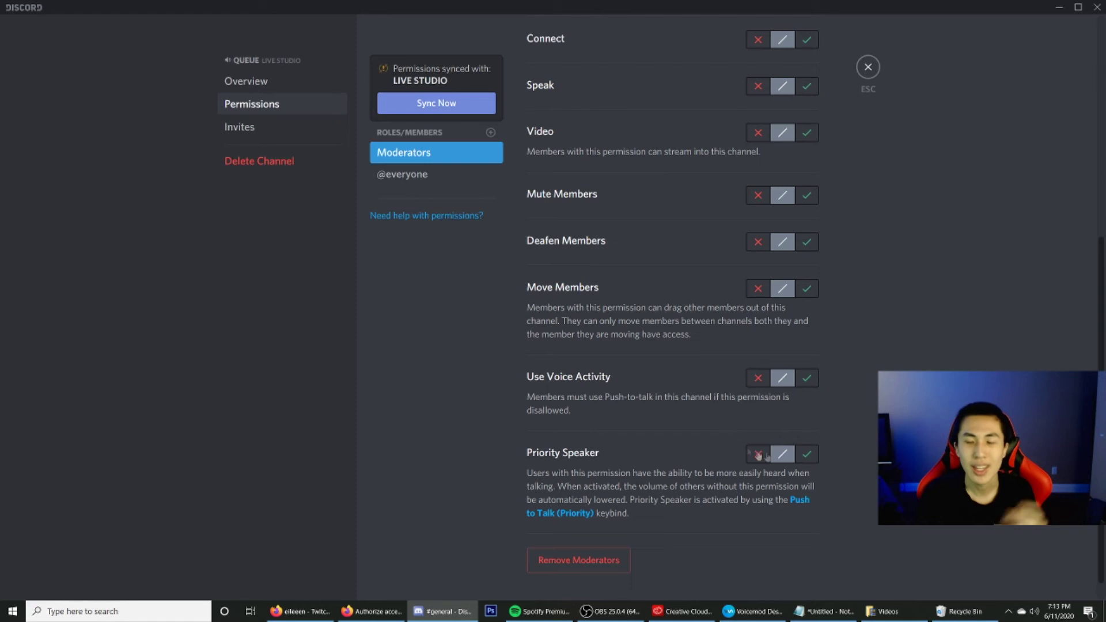
left_click(806, 454)
left_click(806, 377)
left_click(806, 288)
left_click(806, 242)
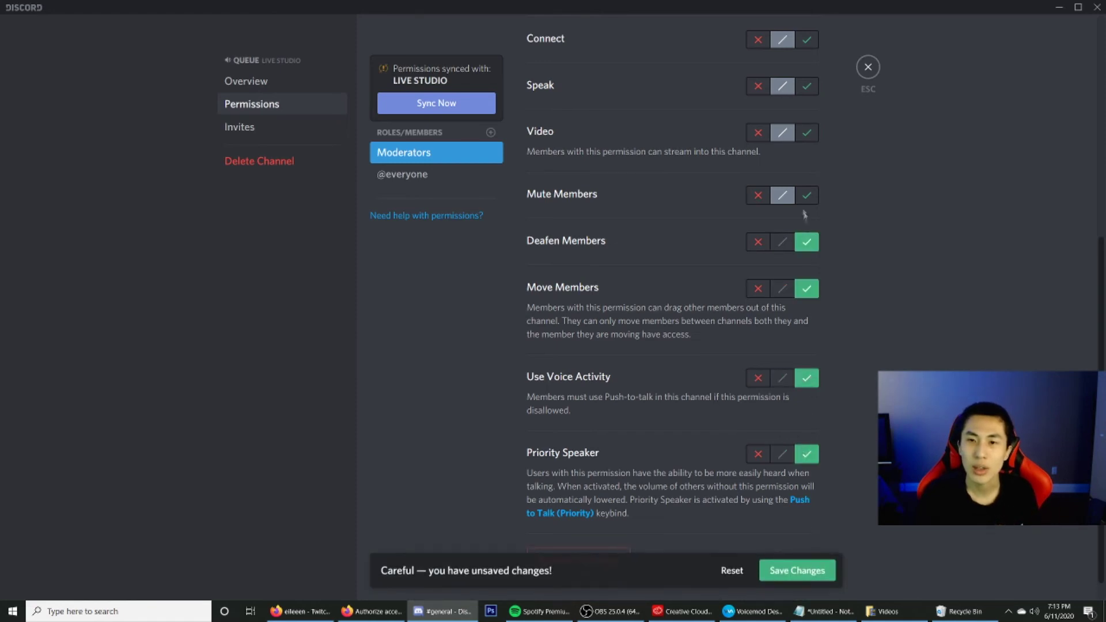
left_click(806, 195)
- Allow Moderators Video, Speak, Connect and View Channel in the Queue channel
scroll(806, 219, "up", 4)
left_click(806, 349)
left_click(806, 301)
left_click(806, 255)
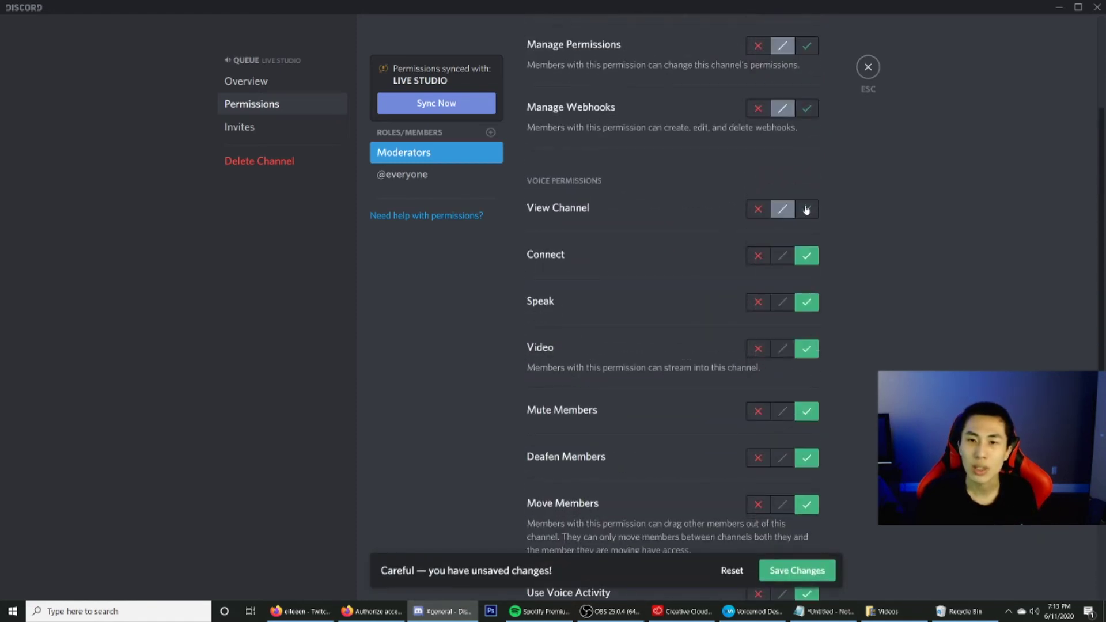
left_click(806, 209)
- Deny Moderators Manage Webhooks, Manage Permissions and Manage Channel in Queue, allow Create Invite, save, and leave the channel settings
scroll(806, 213, "up", 3)
left_click(758, 260)
left_click(757, 197)
left_click(758, 134)
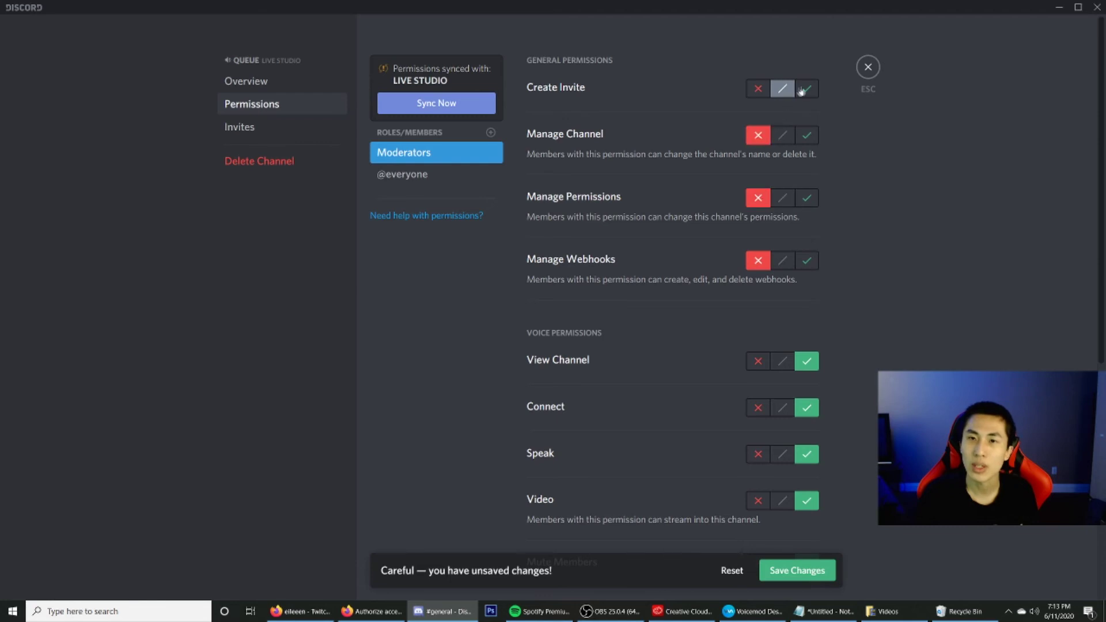
left_click(806, 89)
left_click(794, 573)
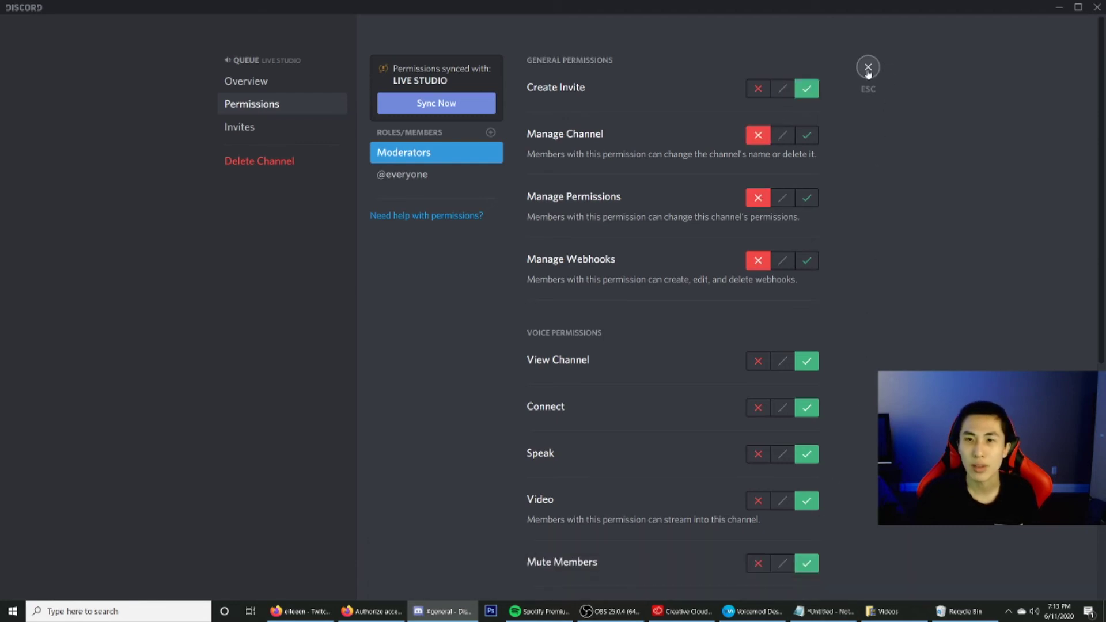
left_click(868, 68)
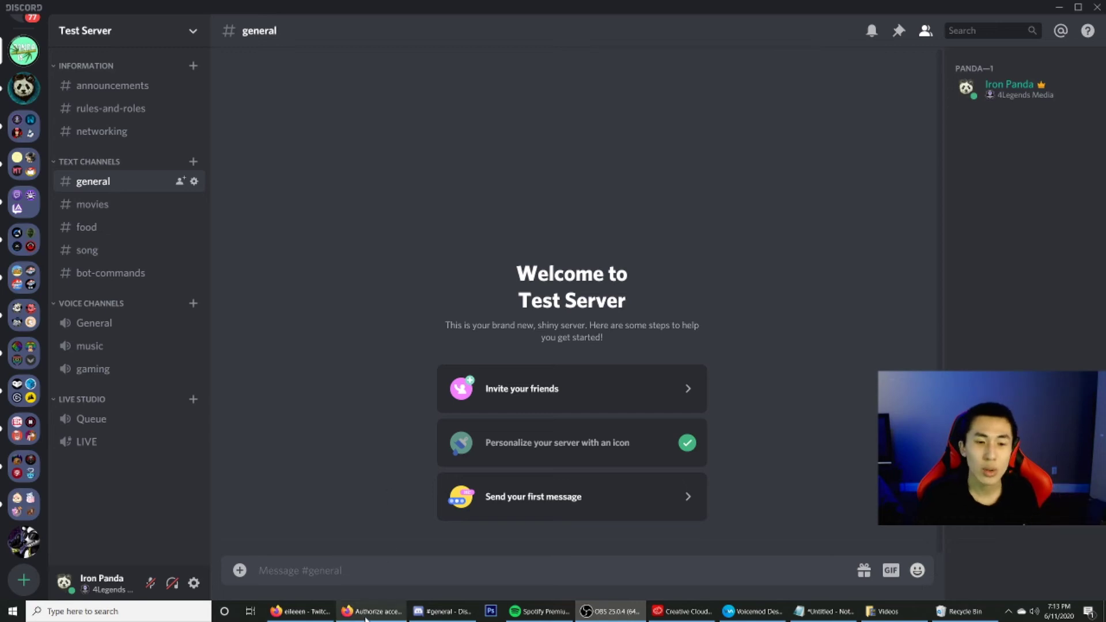
- Switch to Firefox, close the old authorization page and start inviting the Fortnite Master bot from its top.gg page
mouse_move(365, 617)
left_click(394, 567)
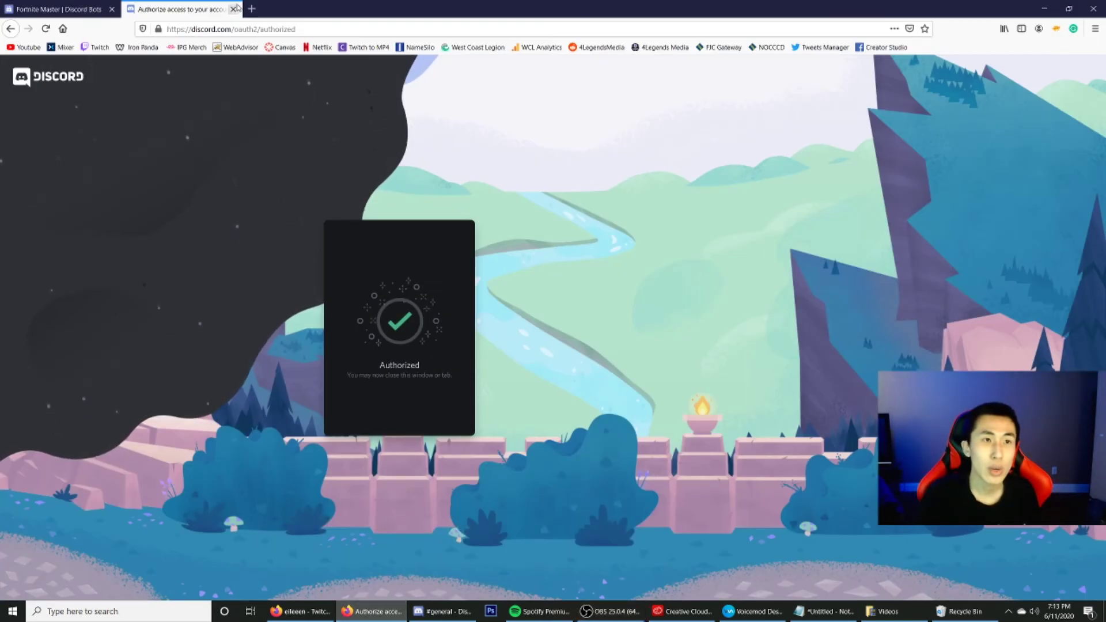
left_click(212, 11)
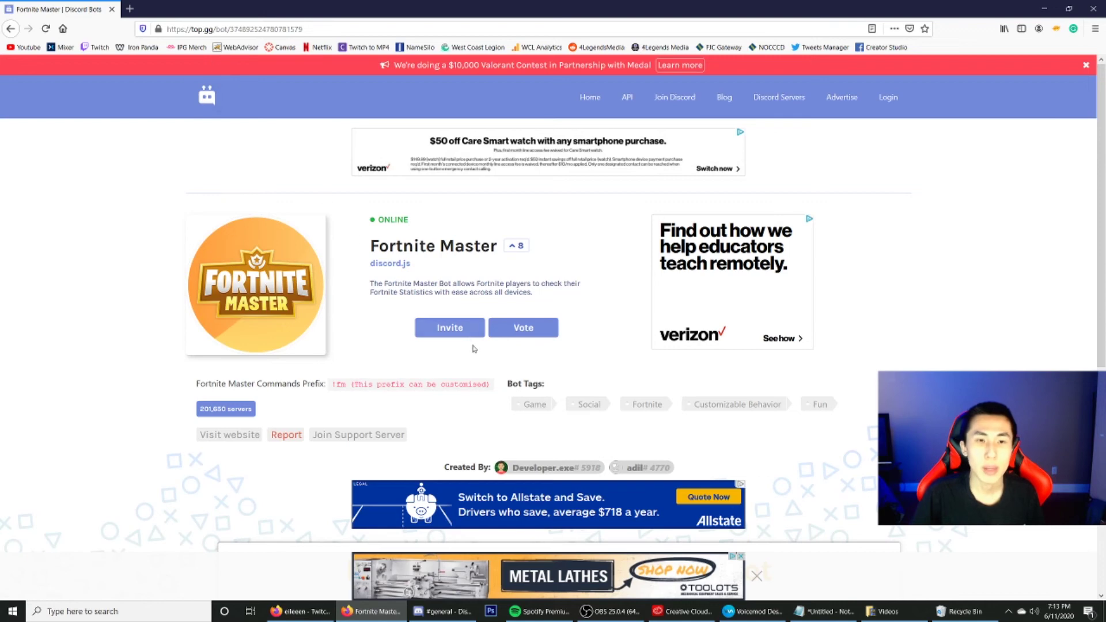
left_click(445, 329)
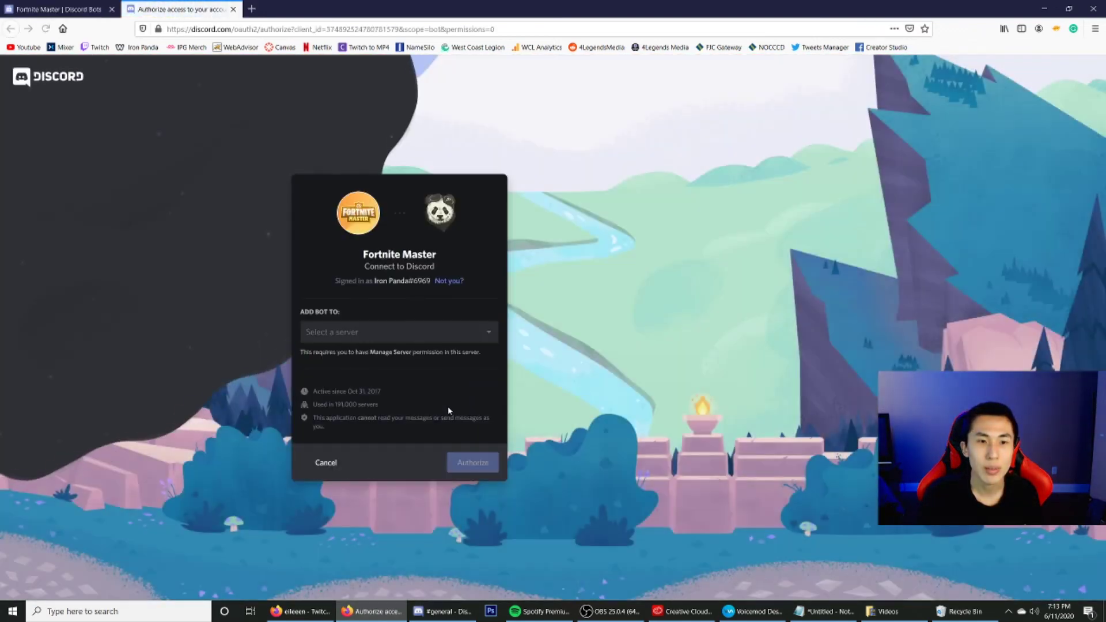
- Authorize Fortnite Master for Test Server, complete the captcha and switch back to Discord
left_click(382, 333)
scroll(363, 403, "down", 5)
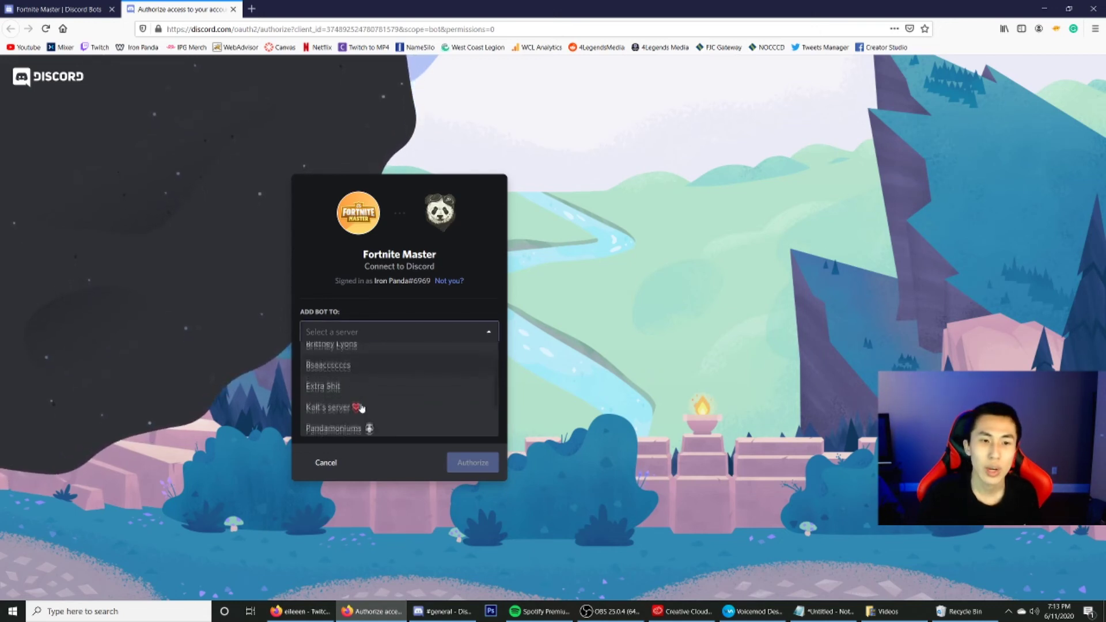
left_click(361, 410)
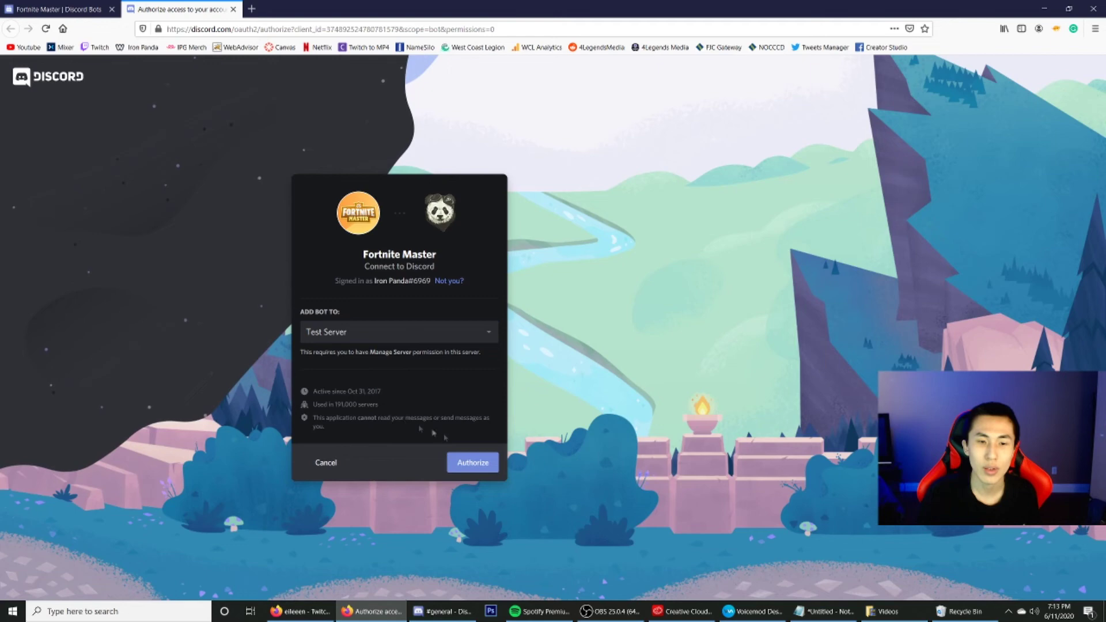
left_click(469, 462)
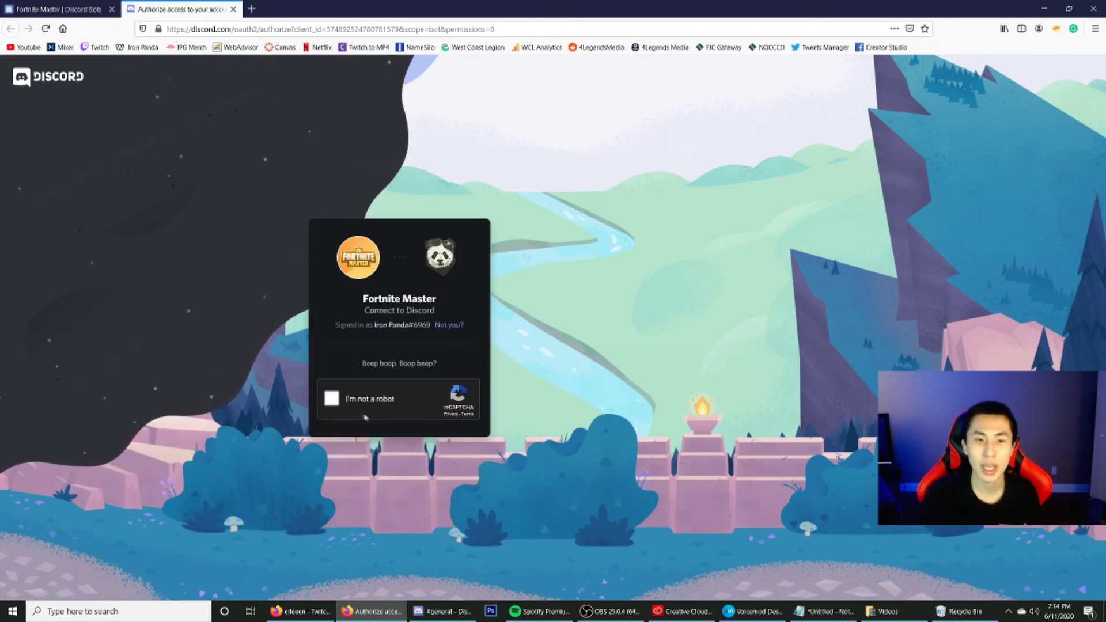
left_click(331, 399)
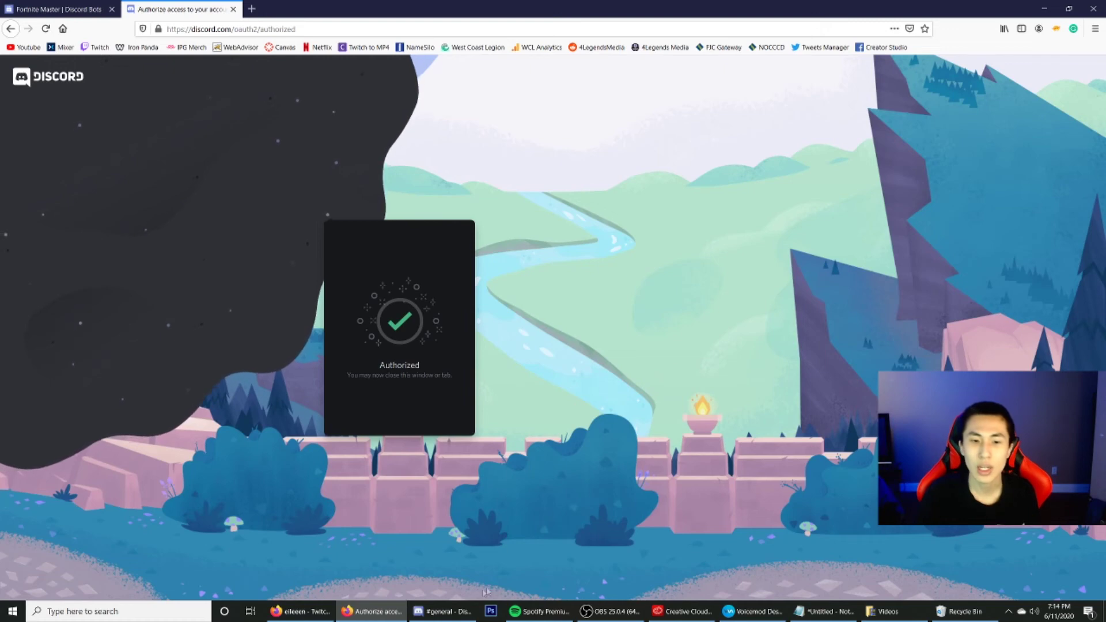
left_click(442, 611)
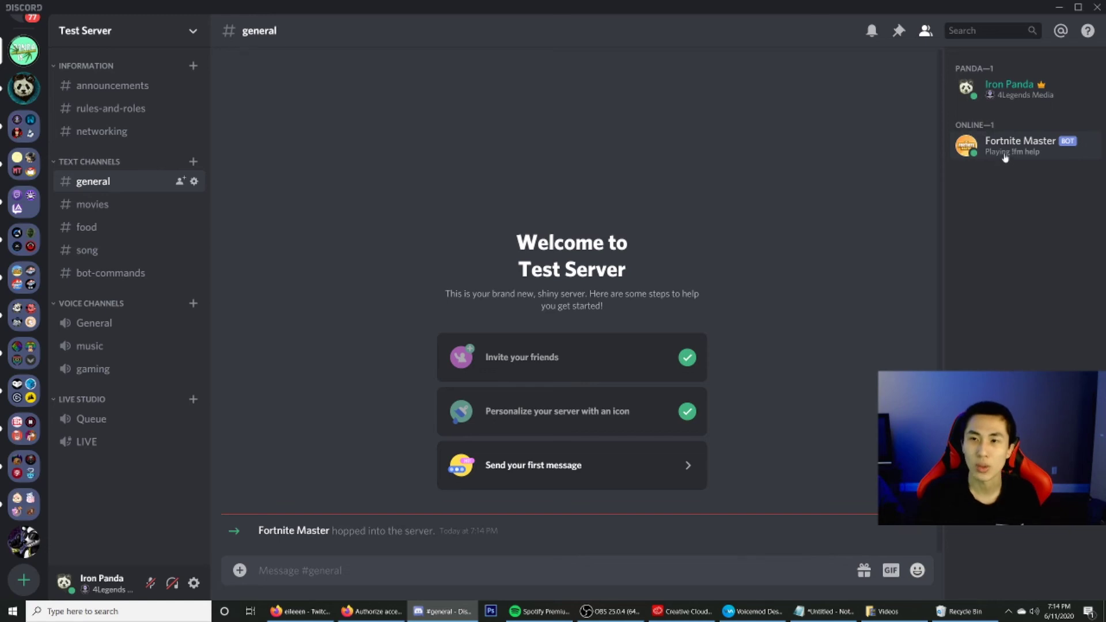
- Create a server role named Bots, displayed separately from online members with Administrator permission, save it and leave the server settings
left_click(176, 34)
left_click(139, 125)
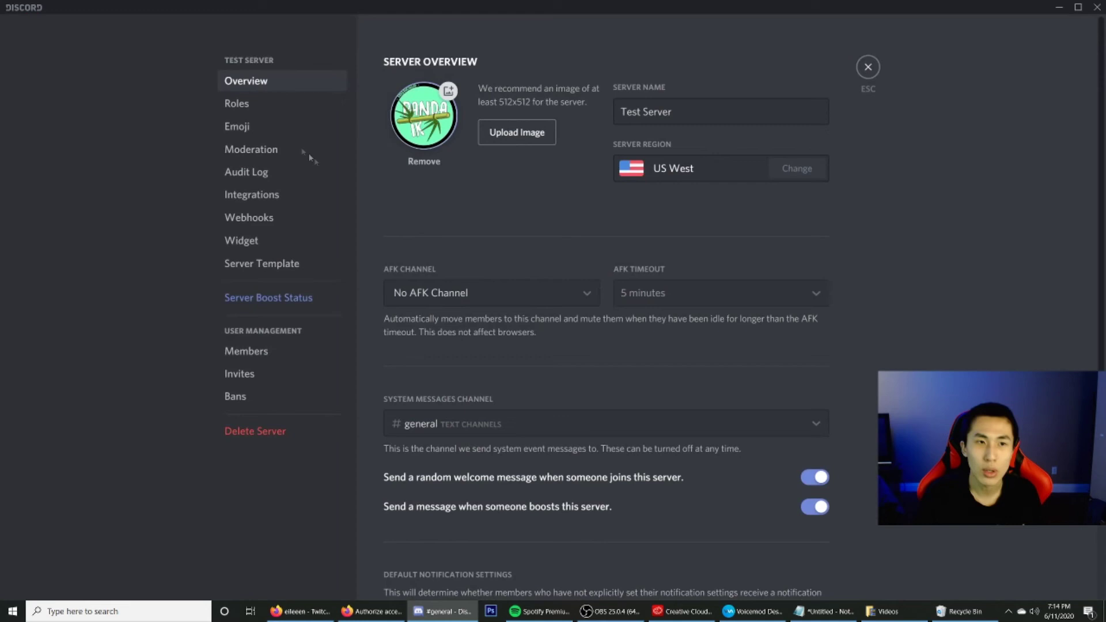
left_click(268, 105)
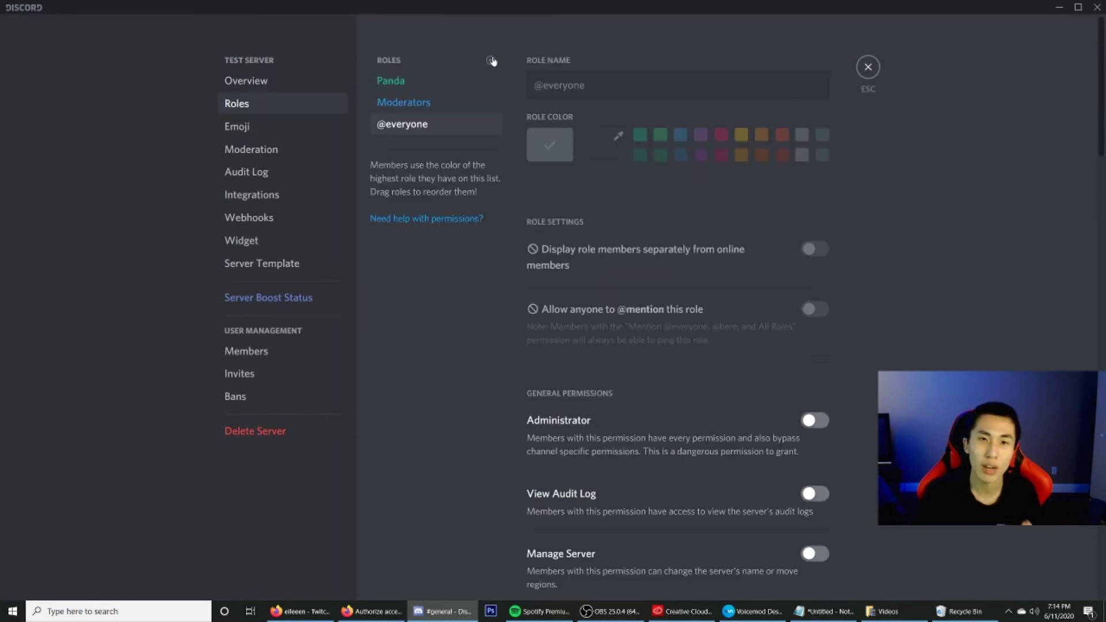
left_click(491, 61)
type("Bots")
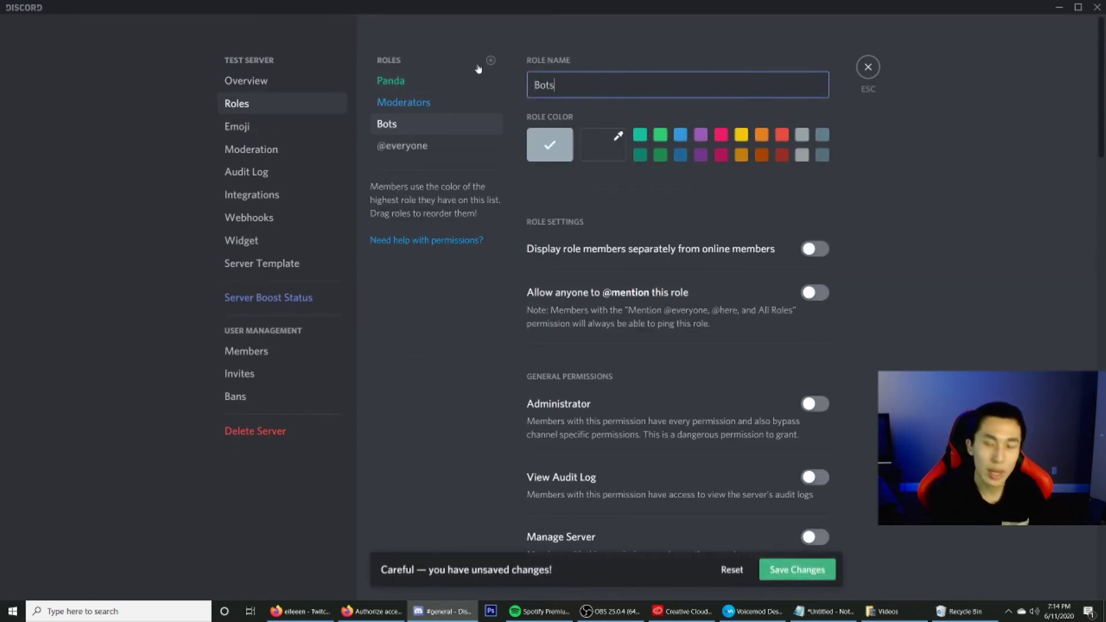
left_click(814, 249)
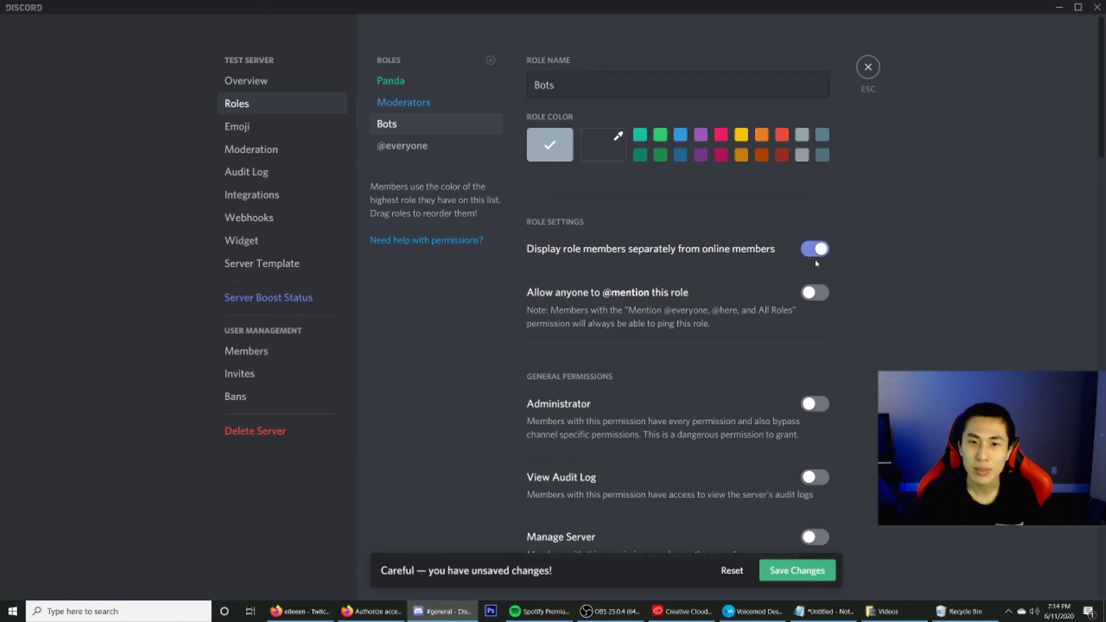
left_click(811, 405)
left_click(797, 570)
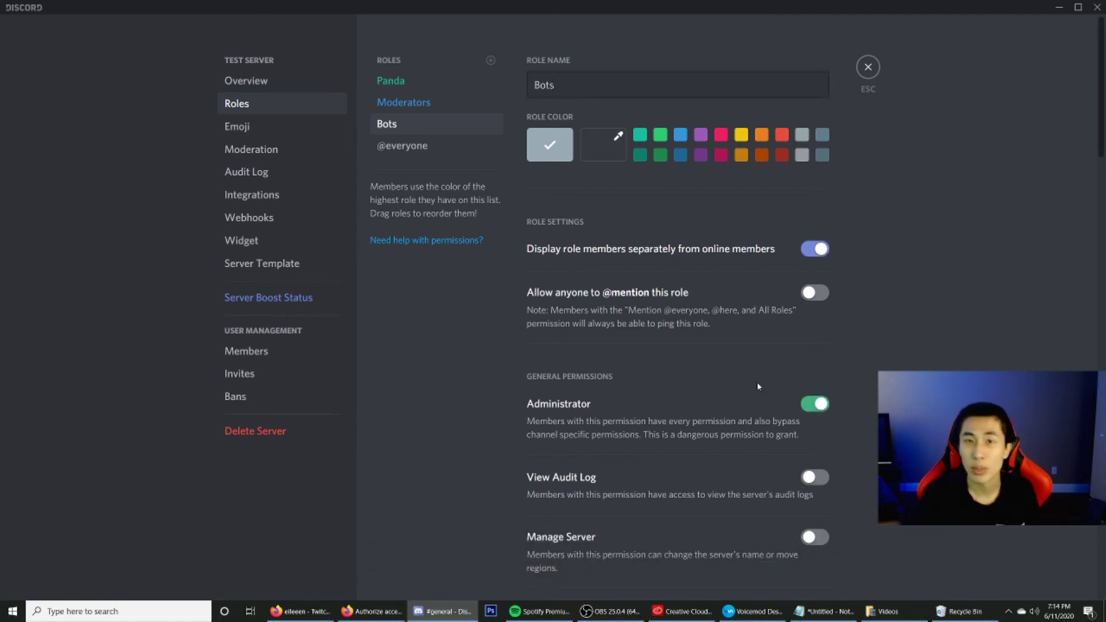
left_click(874, 72)
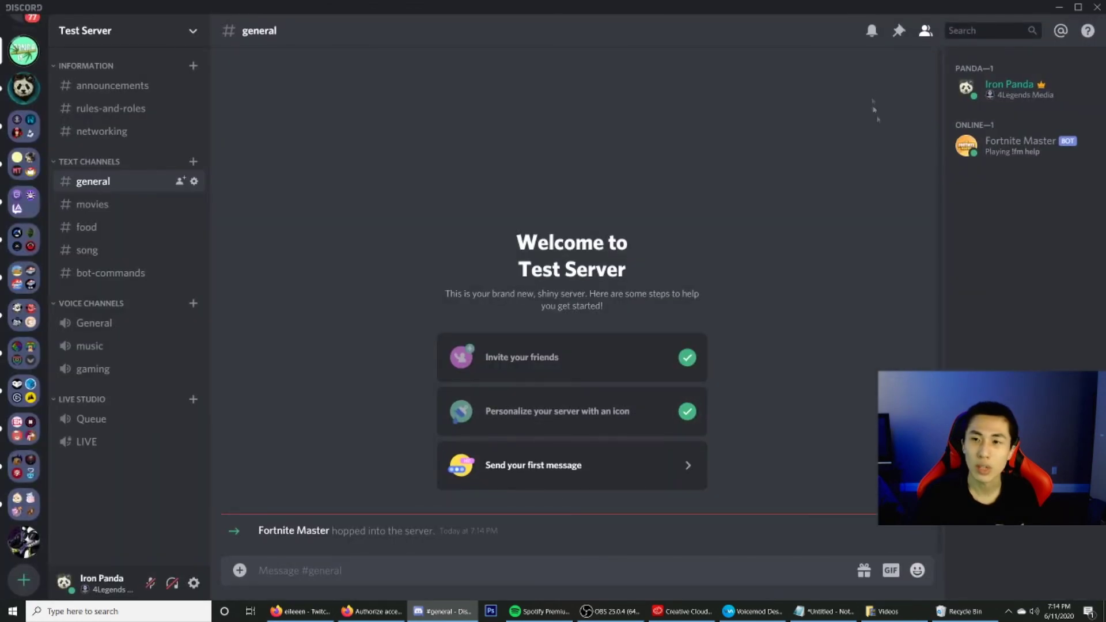
- Assign the Bots role to the Fortnite Master bot
right_click(1013, 148)
mouse_move(921, 471)
left_click(863, 517)
left_click(846, 222)
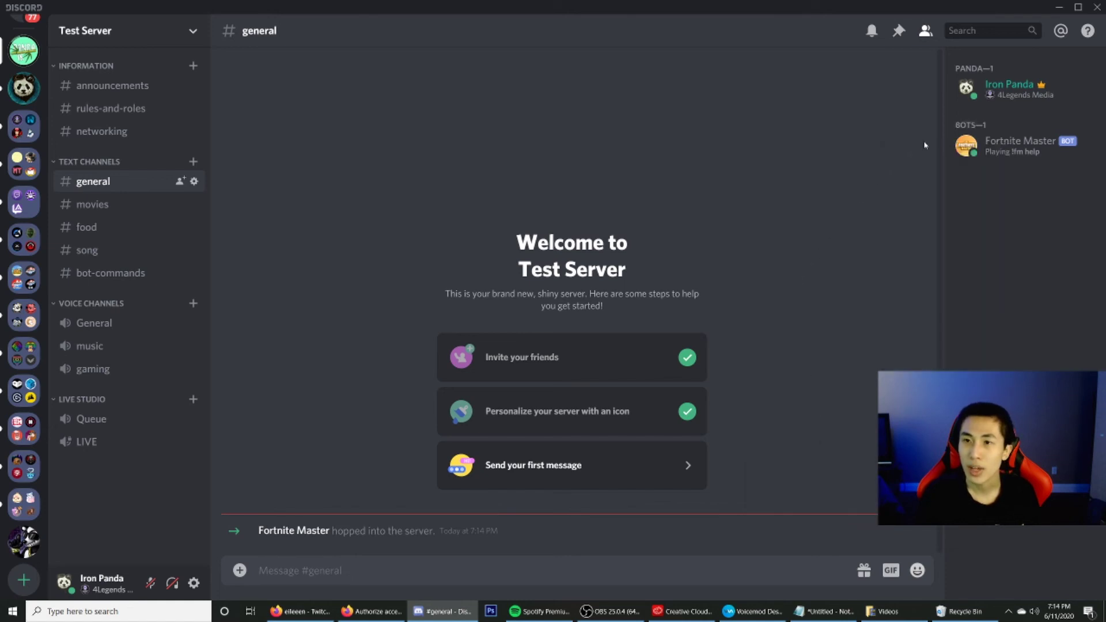
left_click(193, 30)
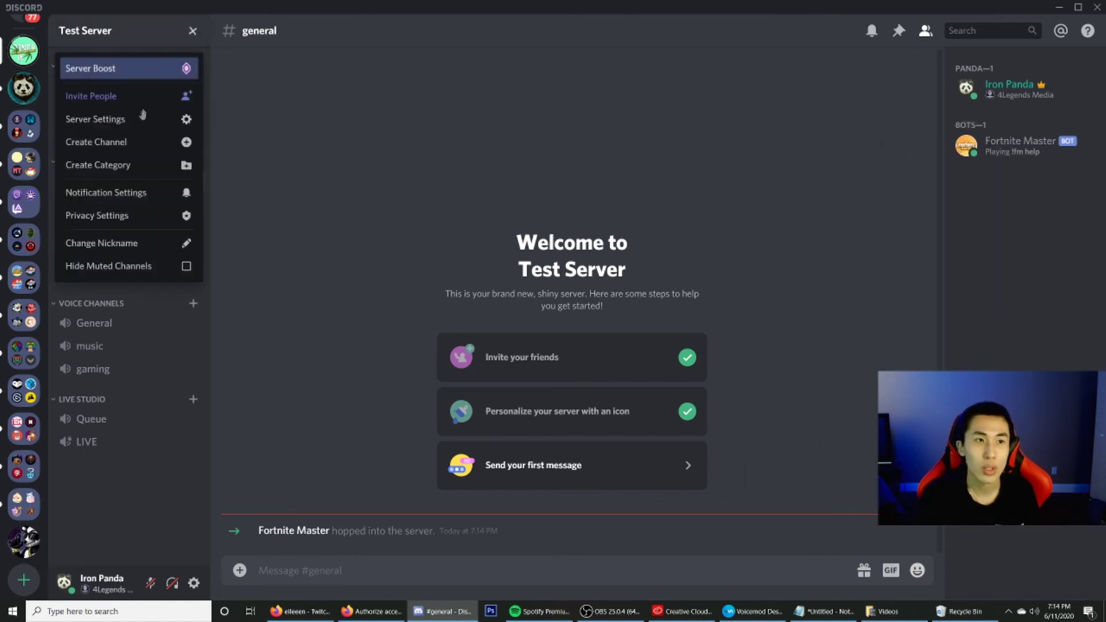
left_click(143, 115)
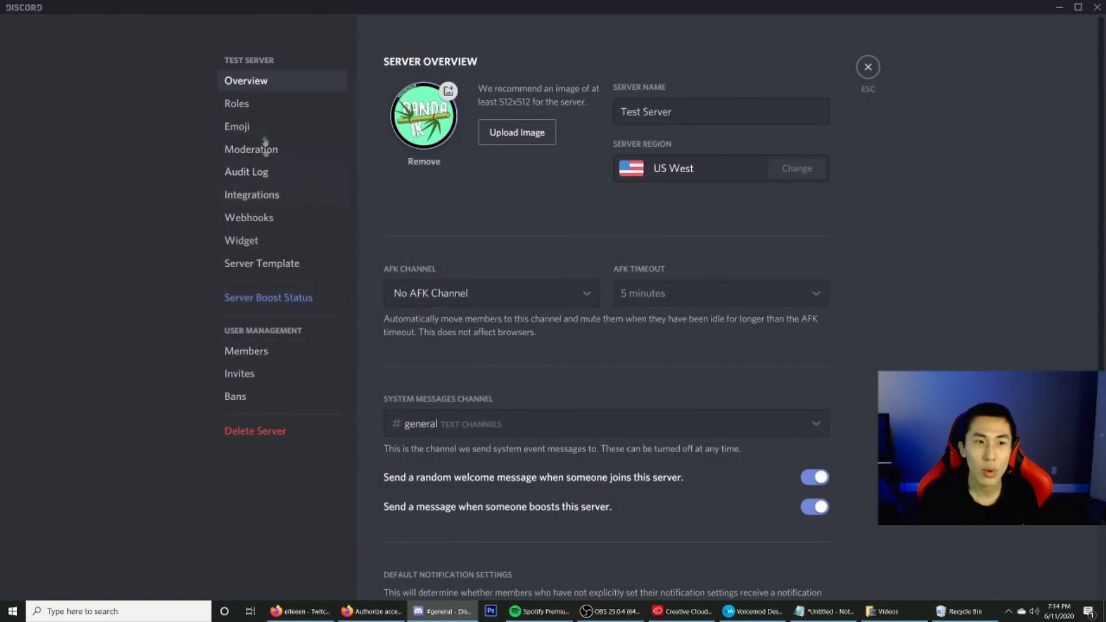
left_click(239, 104)
left_click_drag(400, 130, 403, 150)
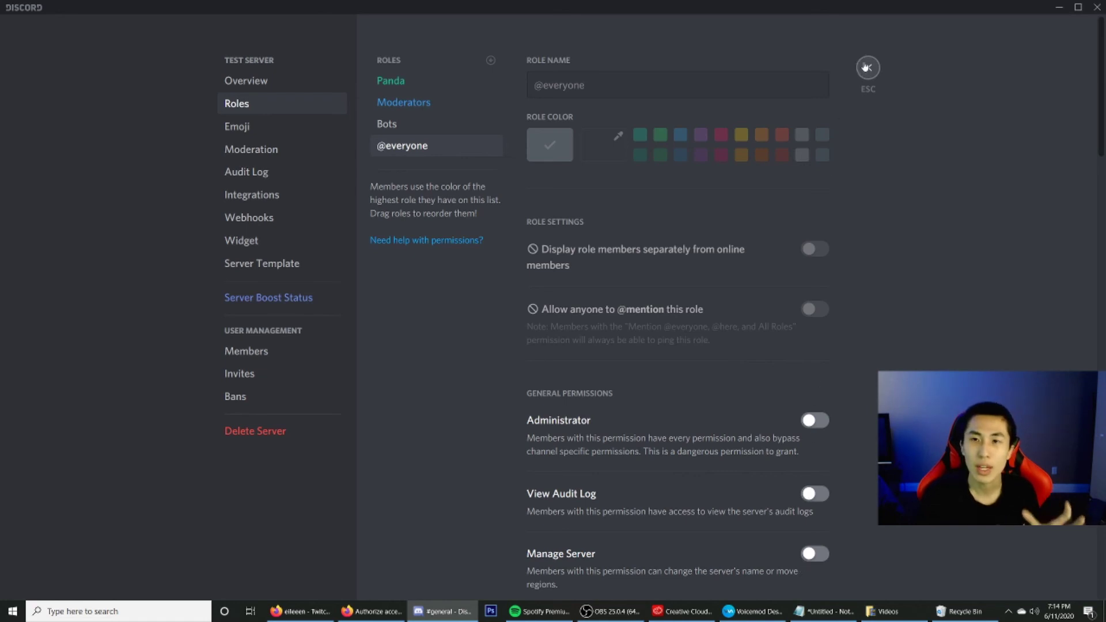
left_click(866, 66)
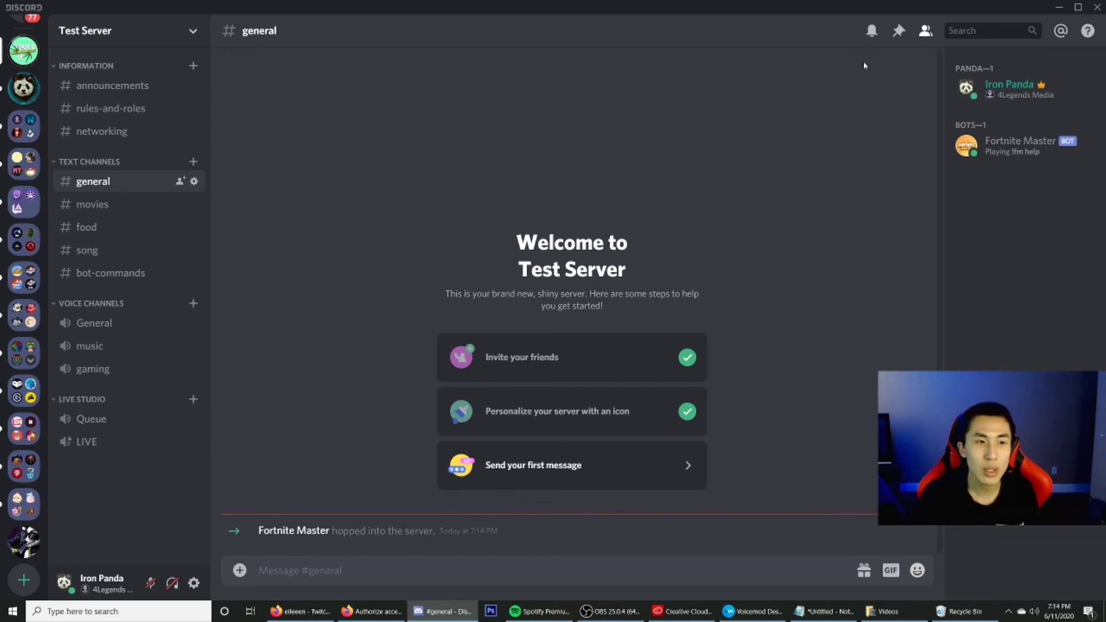
- Request the player's Fortnite stats in the bot-commands channel by sending "!fm" followed by the player's username
left_click(137, 276)
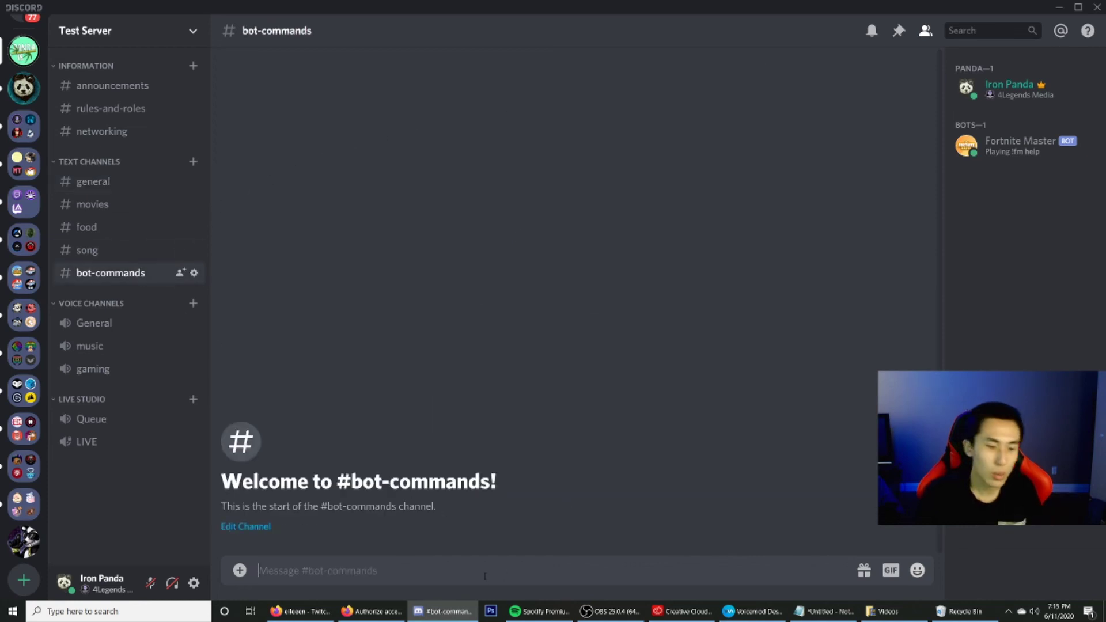
type("!fm")
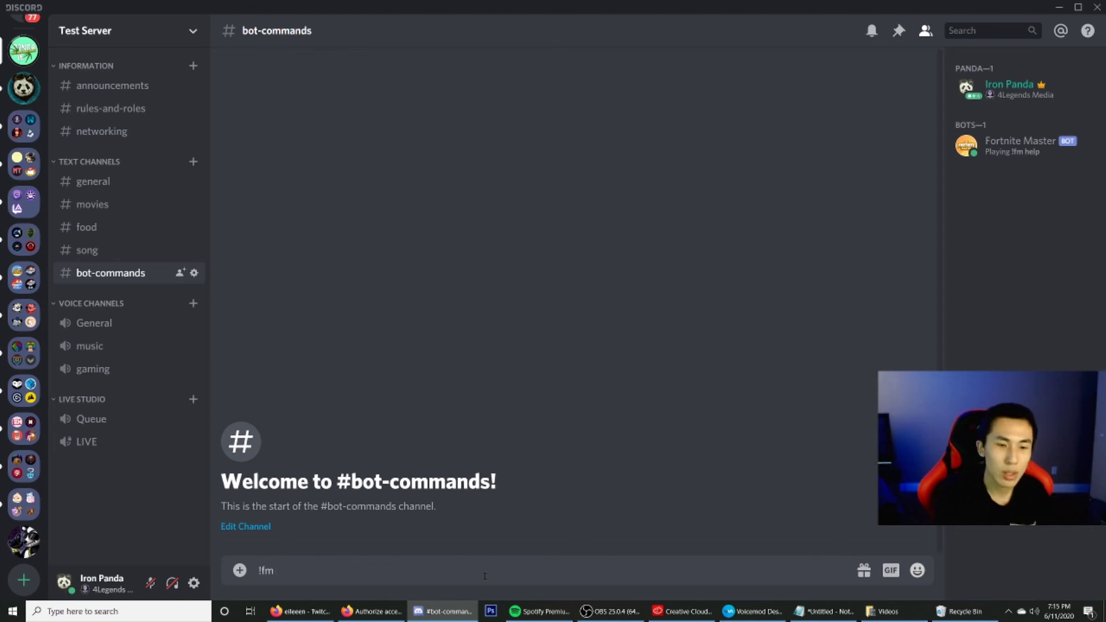
type(" IronPandaGaming")
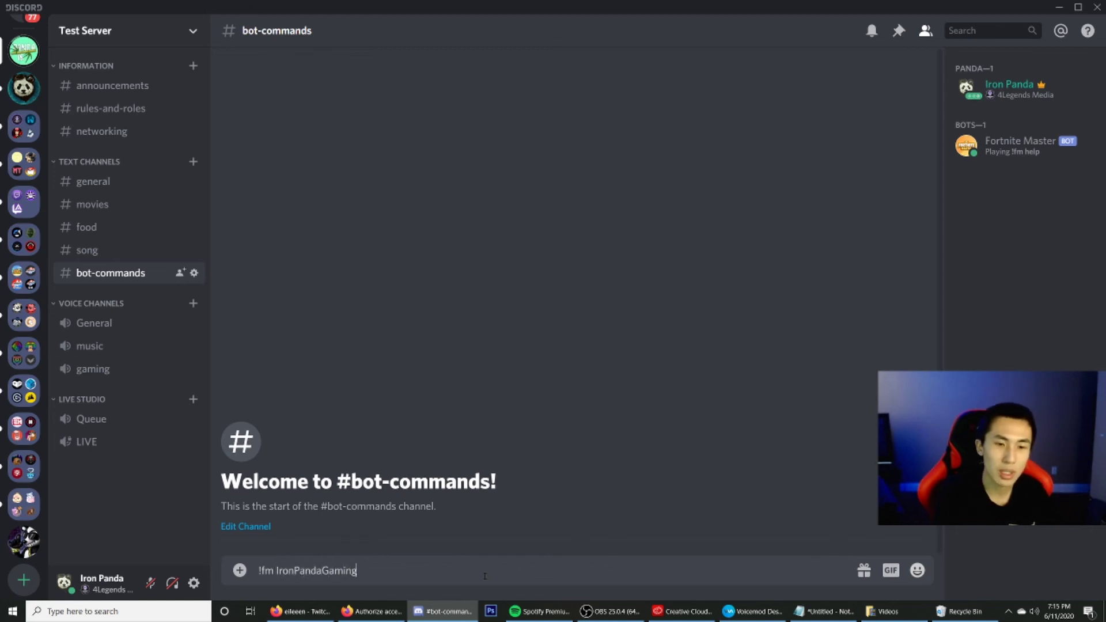
key("Return")
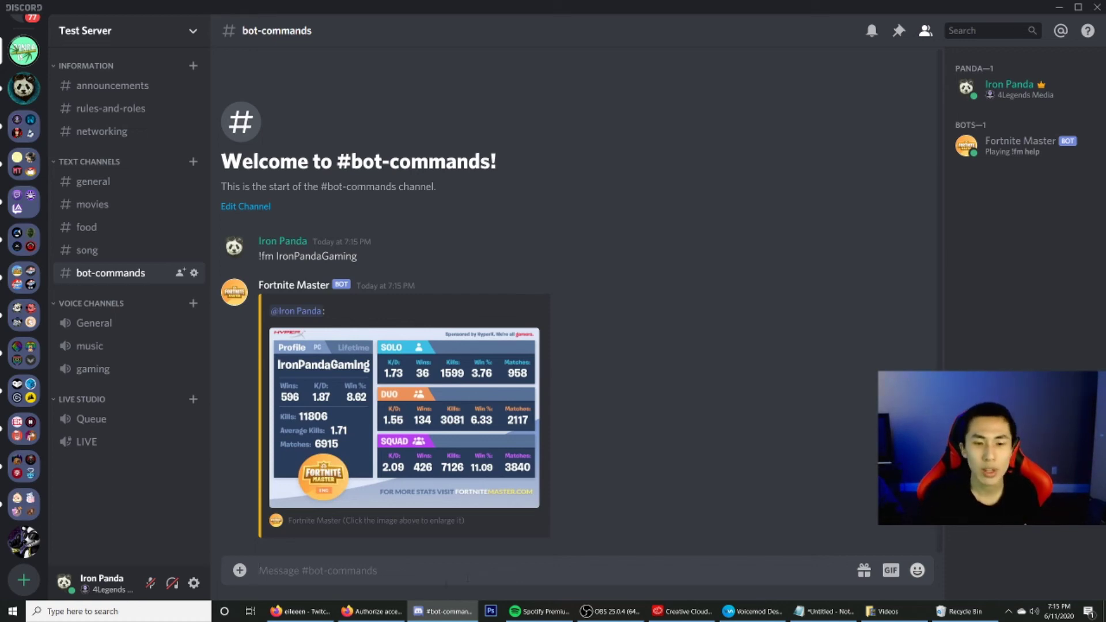
- Switch to Firefox, close the authorization page, search the web for "fredboat discord" and open the FredBoat website
left_click(372, 611)
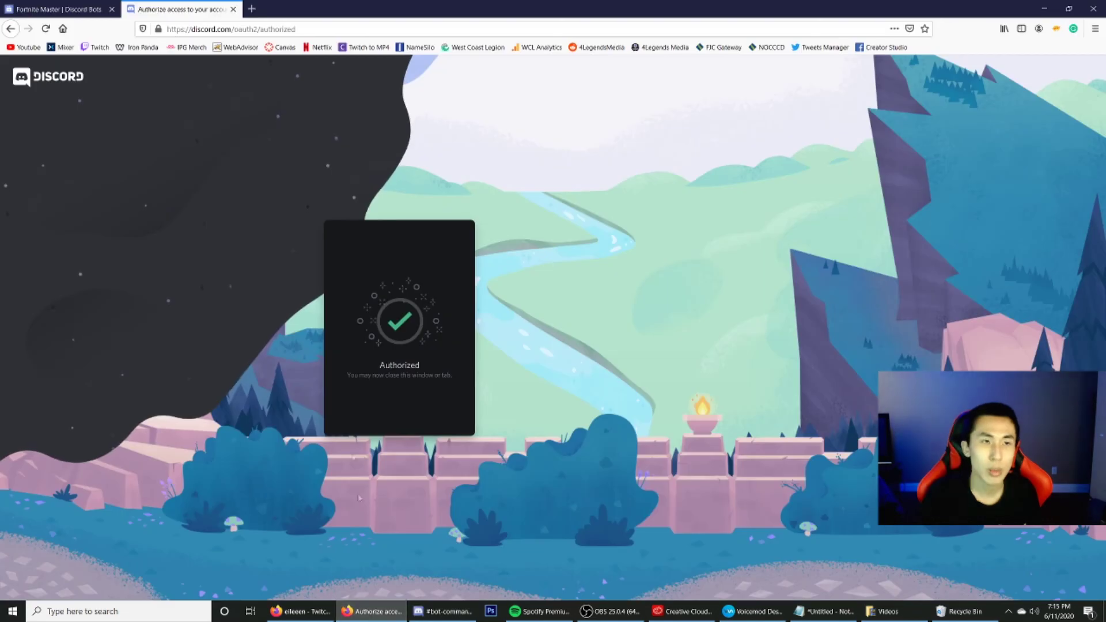
left_click(235, 10)
left_click(210, 28)
type("fredboat discord")
key("Return")
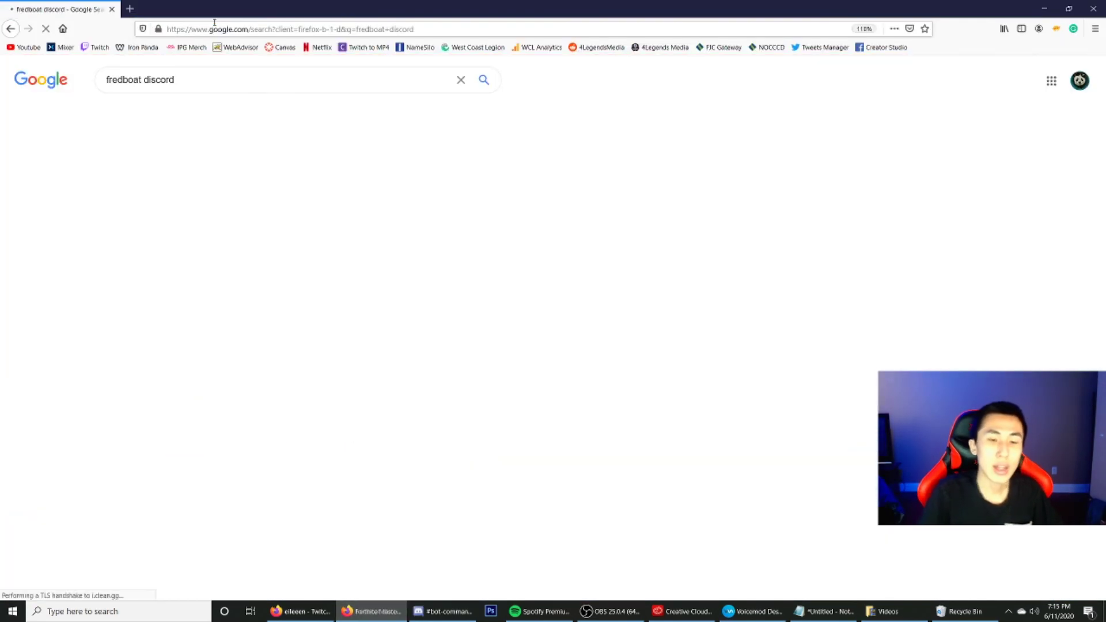
left_click(212, 180)
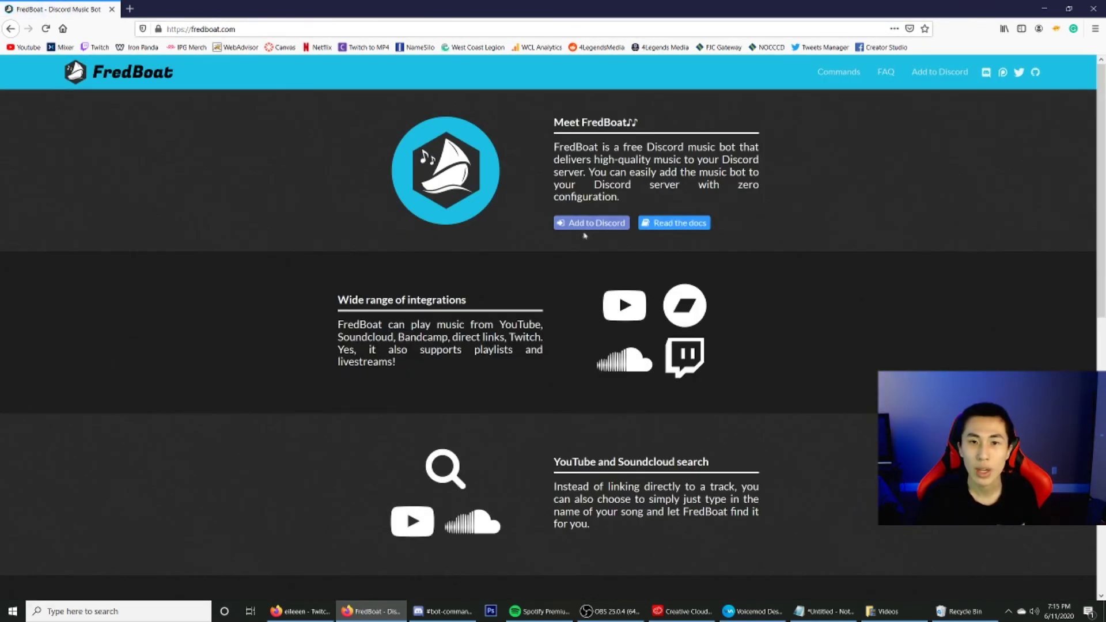
- Add the FredBoat music bot to Test Server, authorize it and complete the captcha
left_click(590, 223)
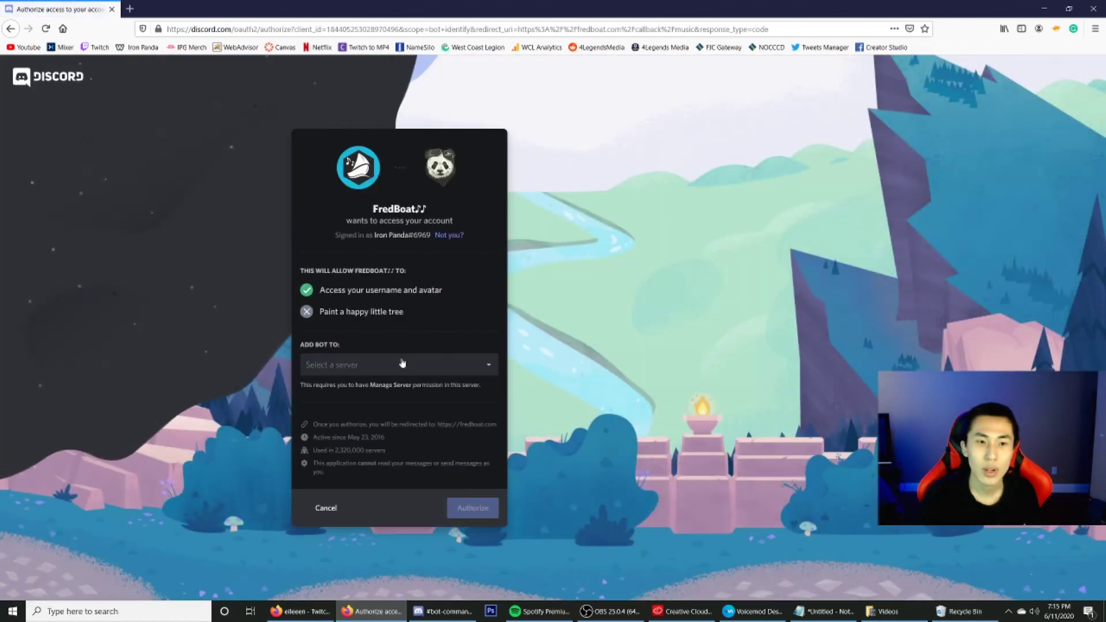
left_click(402, 363)
scroll(403, 420, "down", 2)
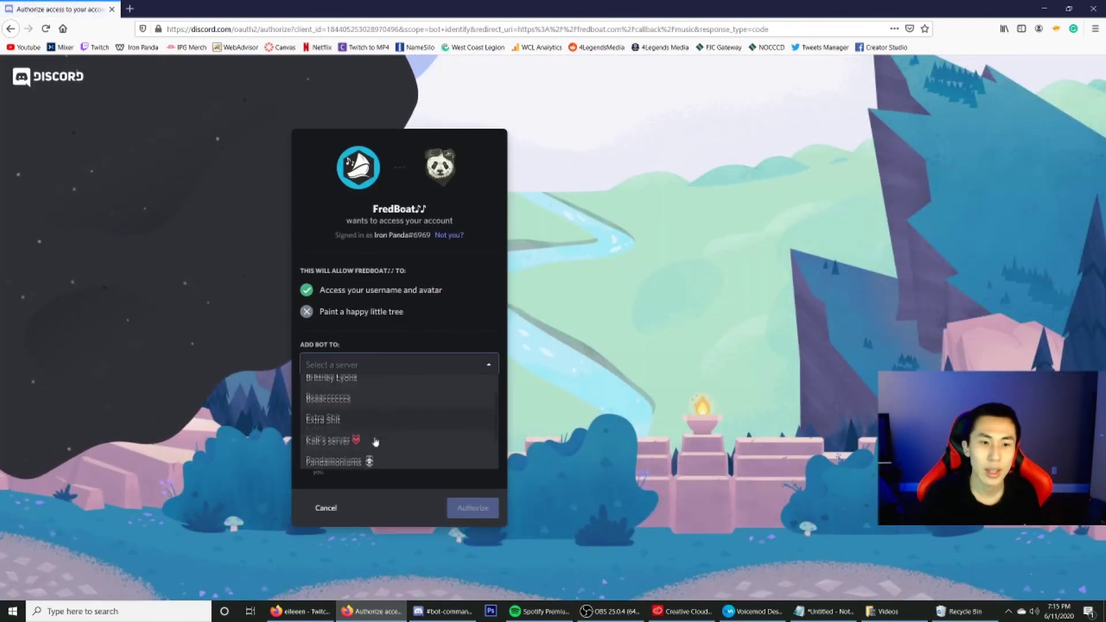
left_click(426, 445)
left_click(462, 508)
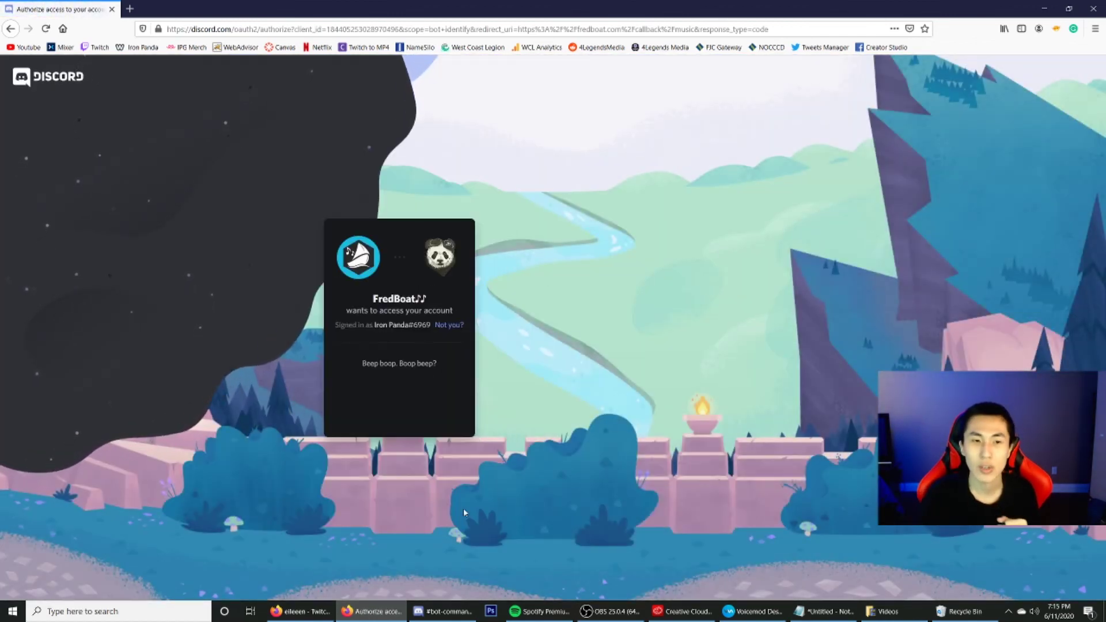
left_click(333, 397)
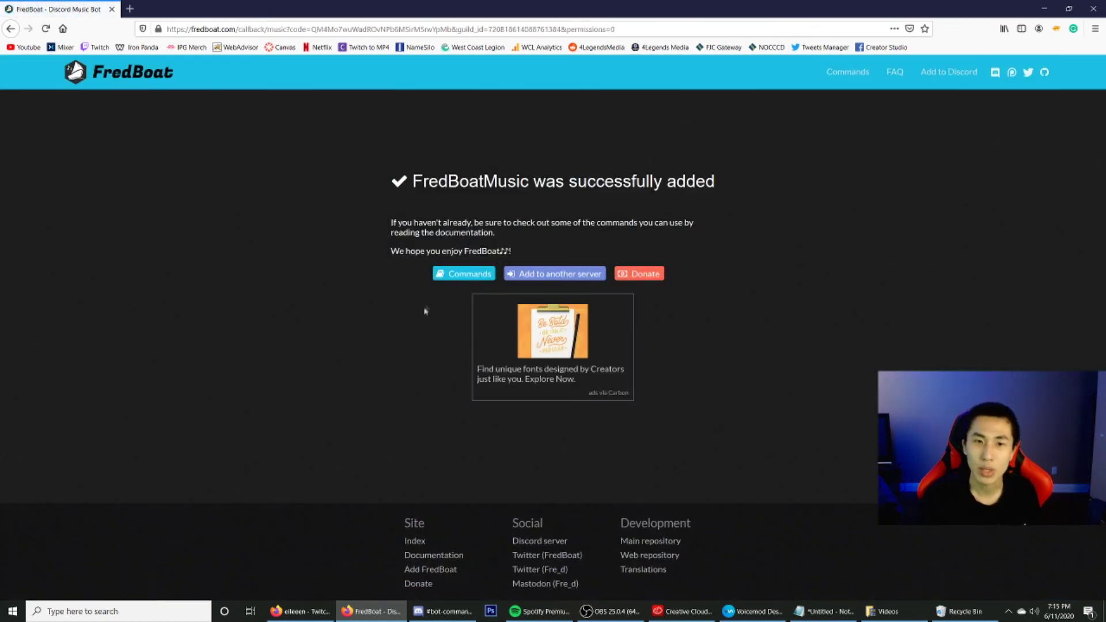
- Examine the Music Commands table in FredBoat's documentation and switch back to Discord
left_click(456, 277)
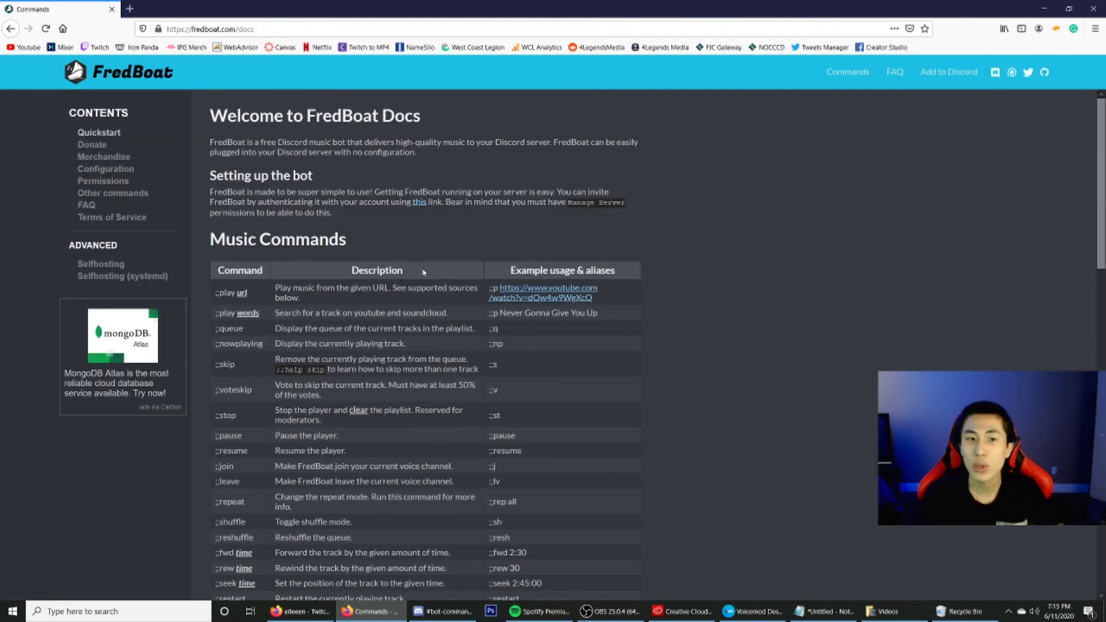
scroll(424, 274, "down", 3)
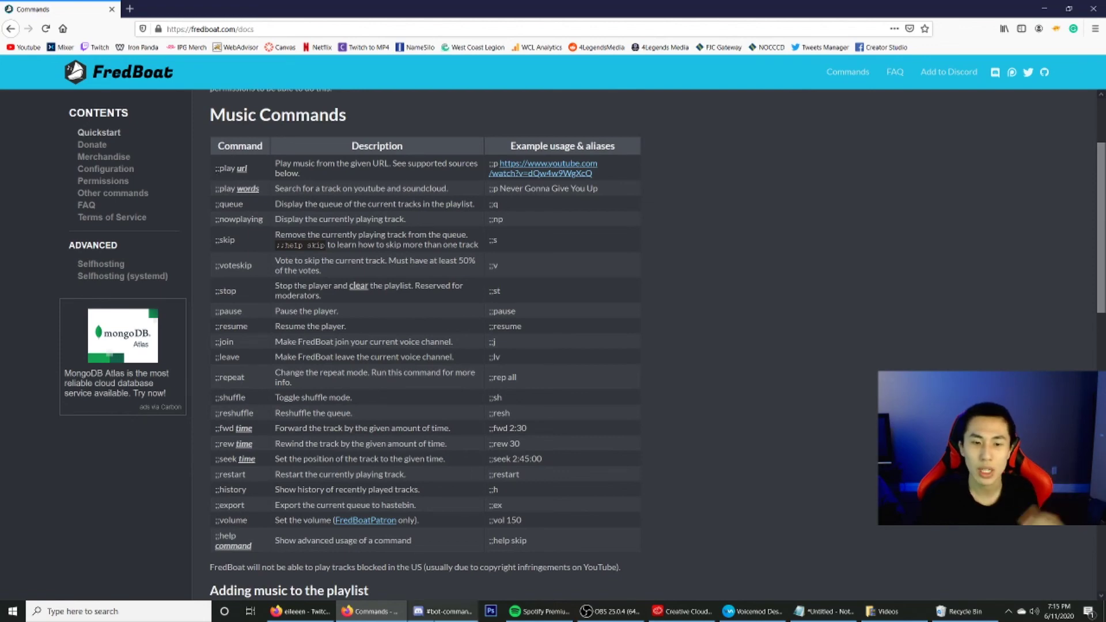
left_click(441, 611)
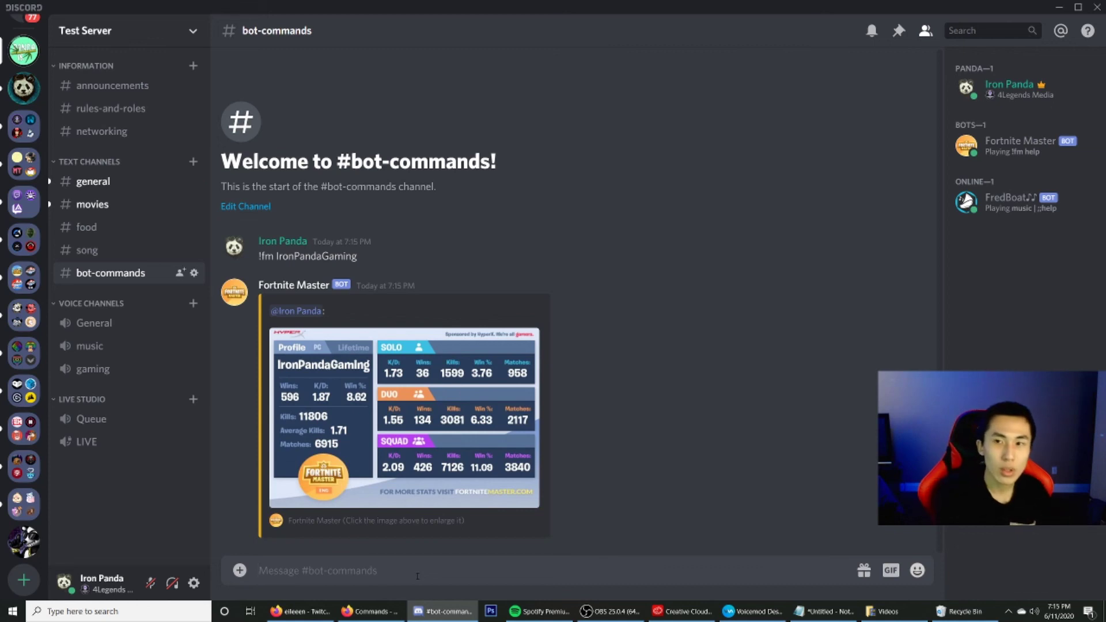
- Try to play music through FredBoat by sending ";;play song" in the bot-commands channel
type(";;play ")
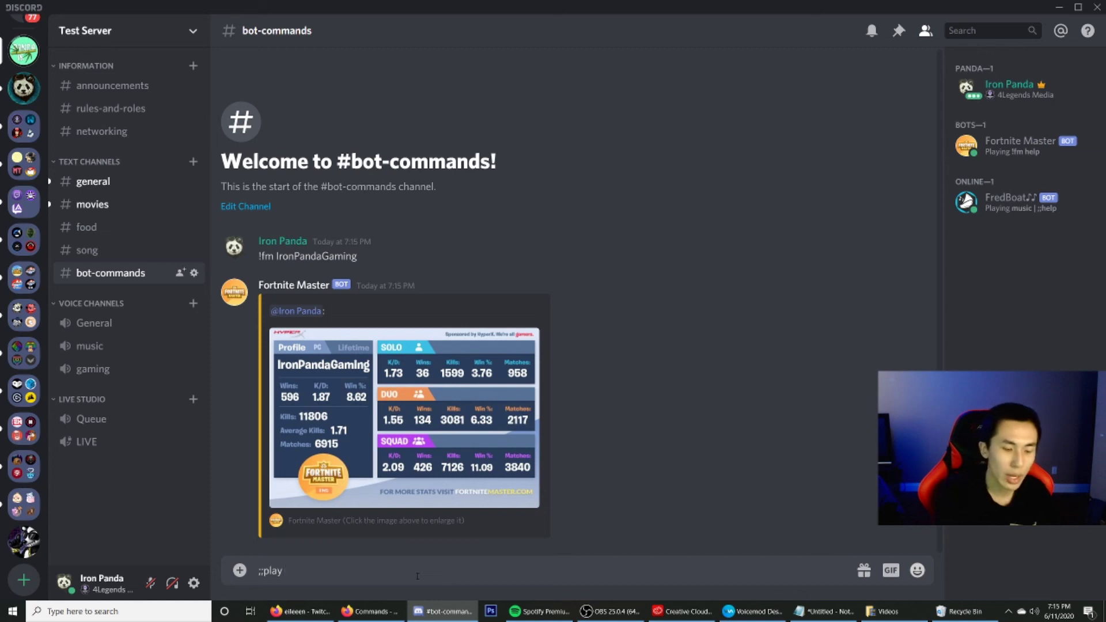
type("song")
key("Return")
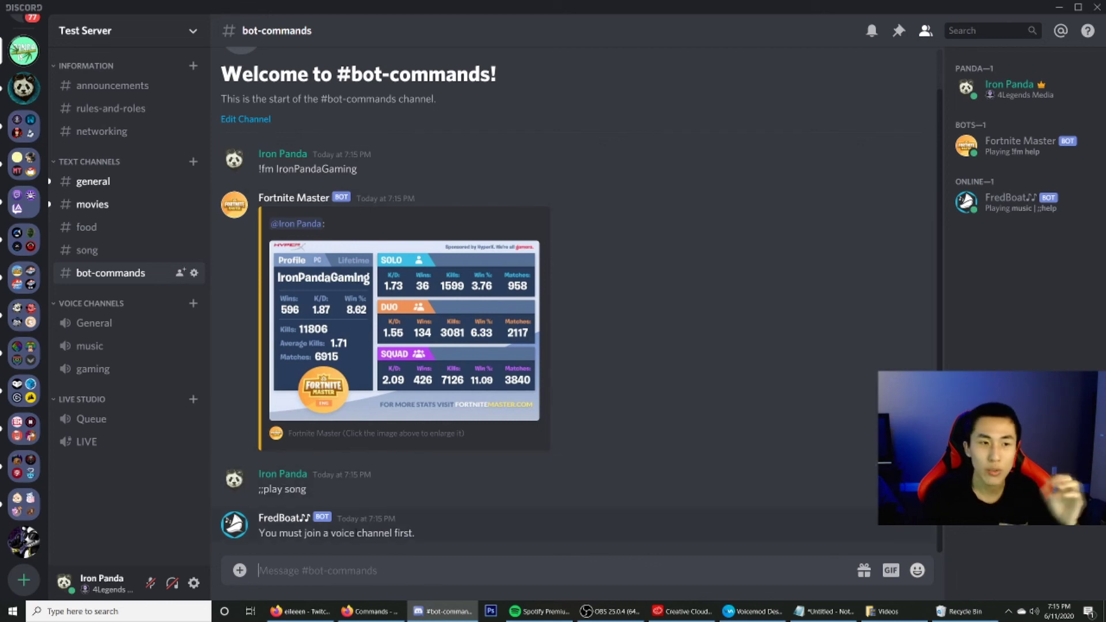
- Join the music voice channel and have FredBoat play the first search result, sending ";;play song" and ";;play 1" in bot-commands
left_click(109, 348)
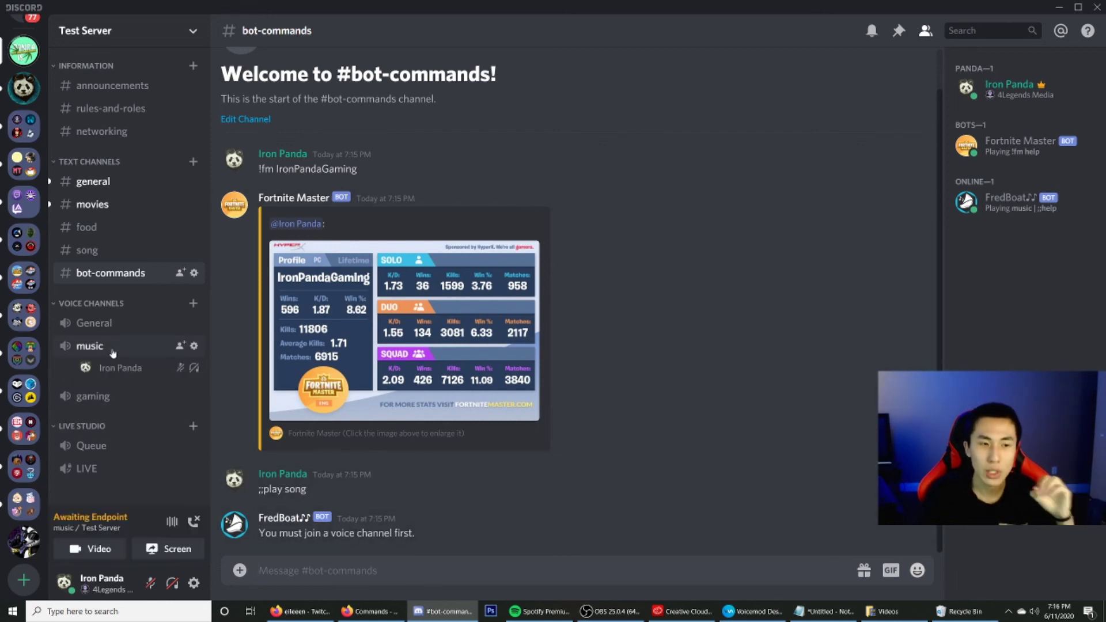
left_click(420, 561)
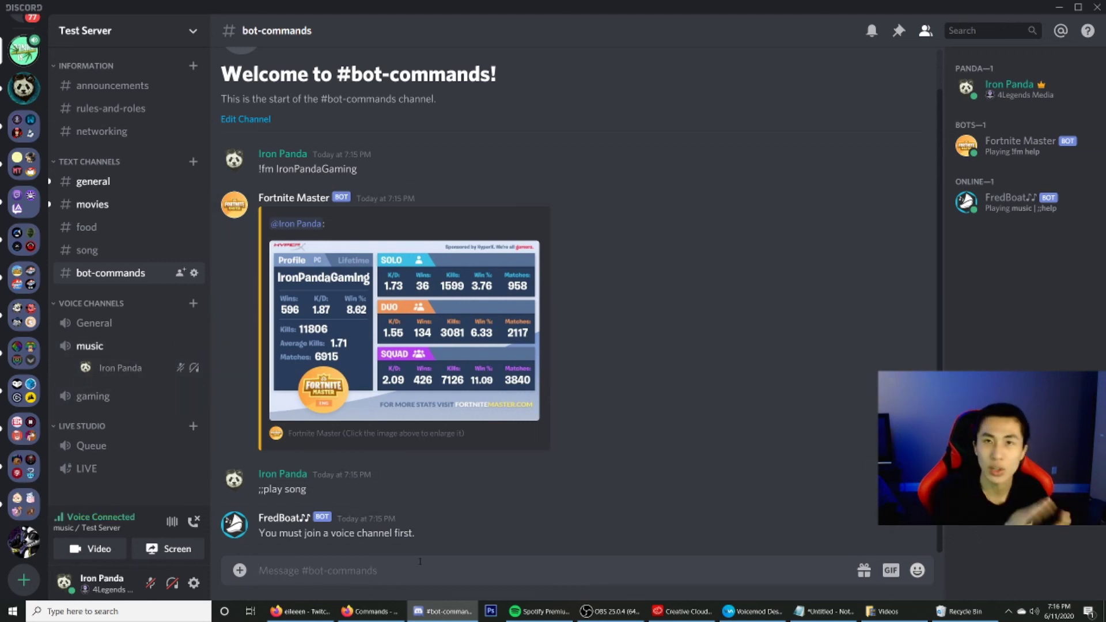
type(";;play ")
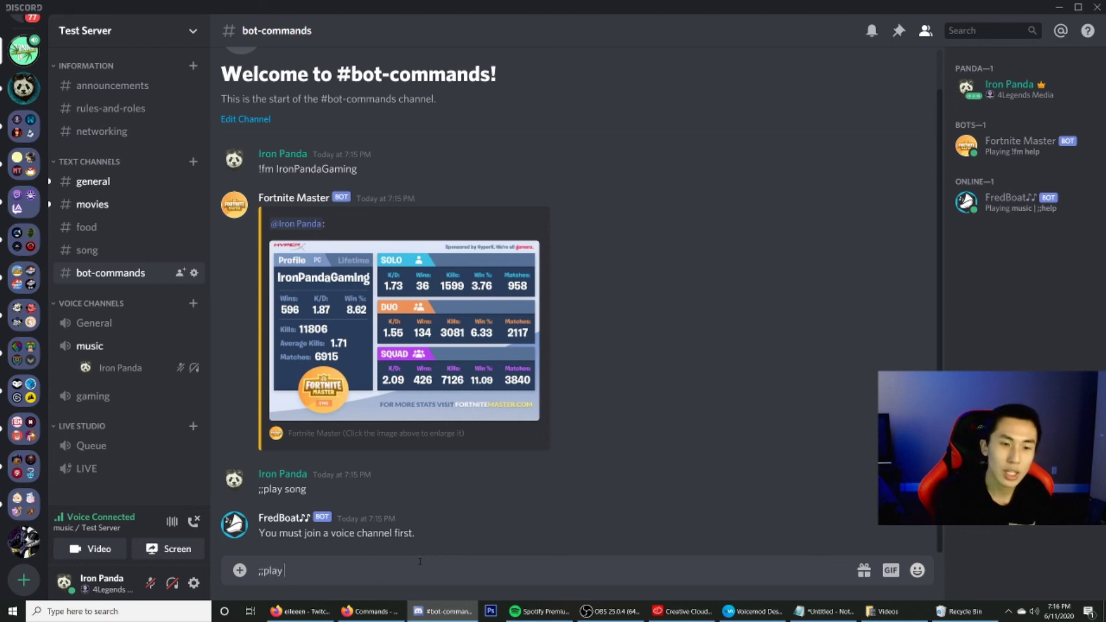
type("song")
key("Return")
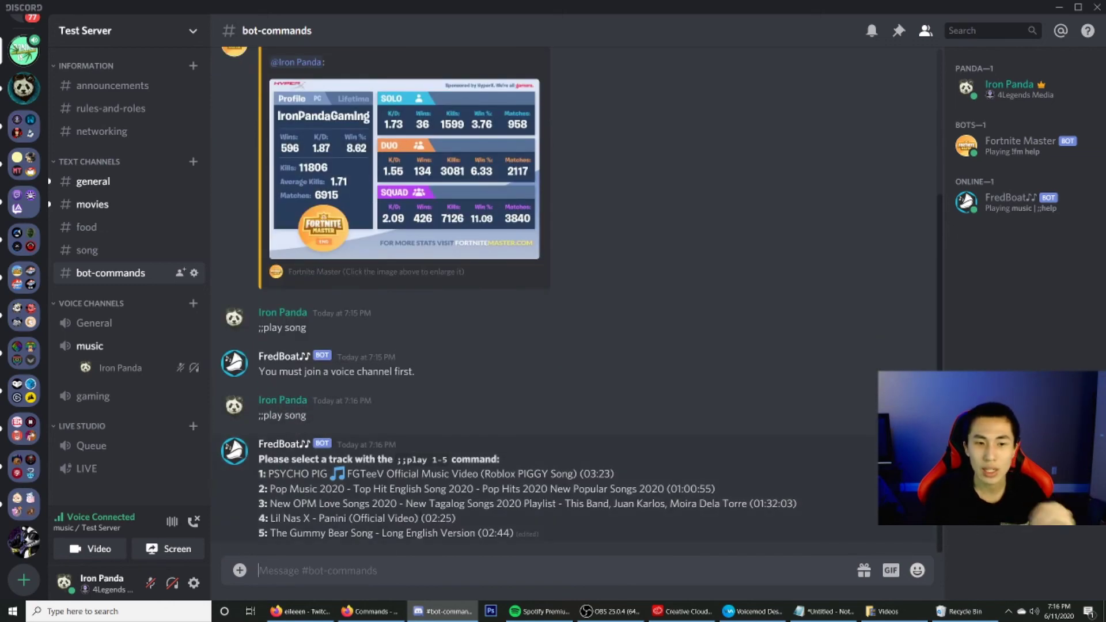
type(";;play 1")
key("Return")
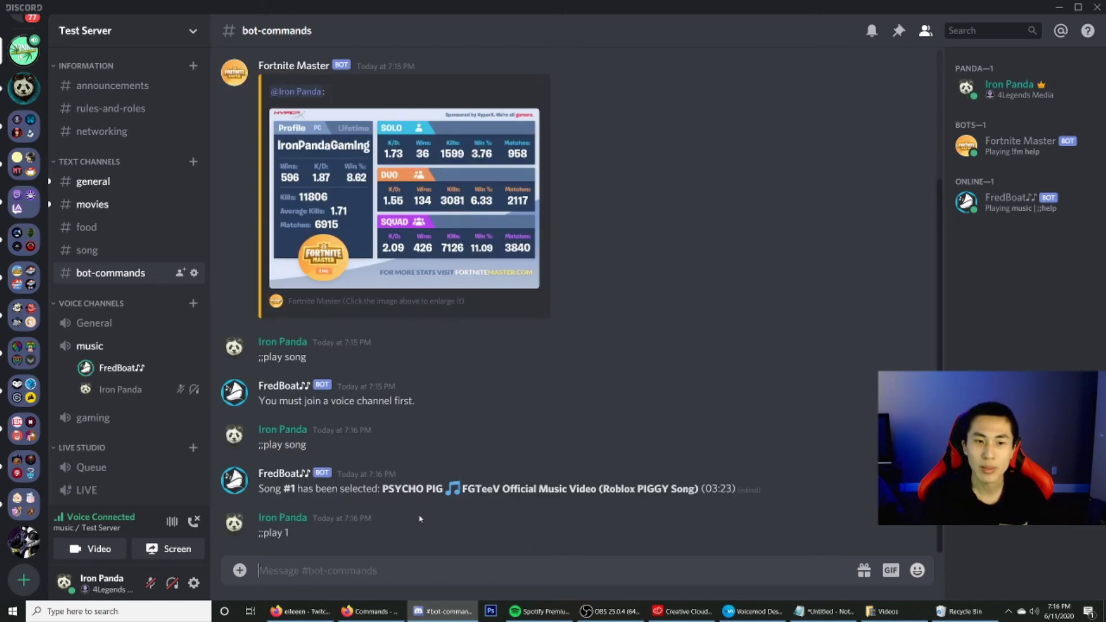
- Open the general text channel and assign the Bots role to FredBoat
left_click(110, 182)
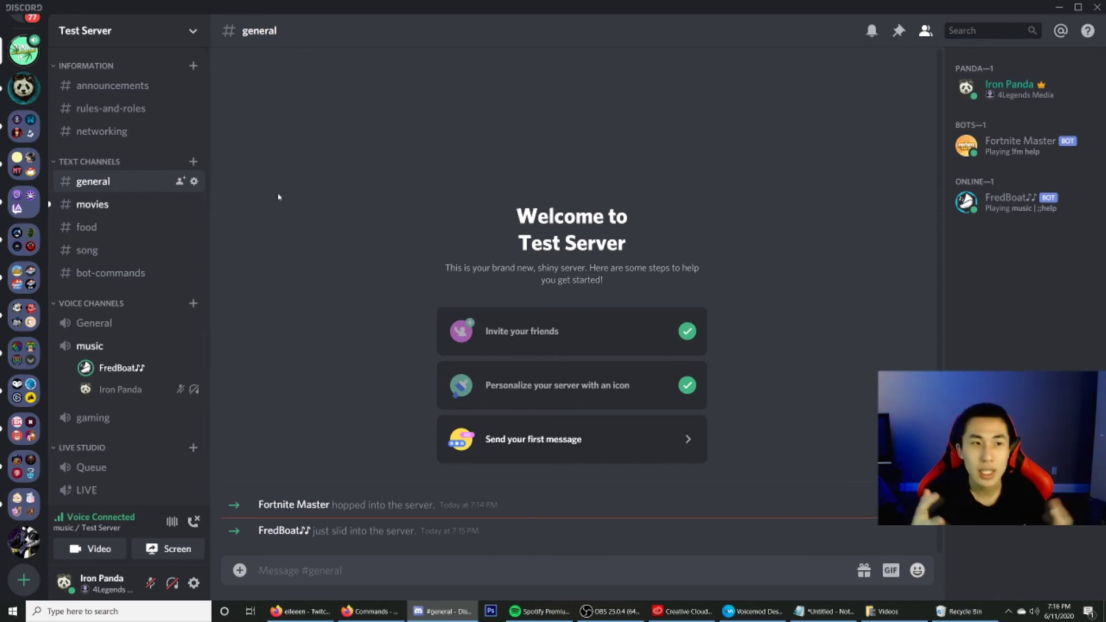
right_click(1008, 201)
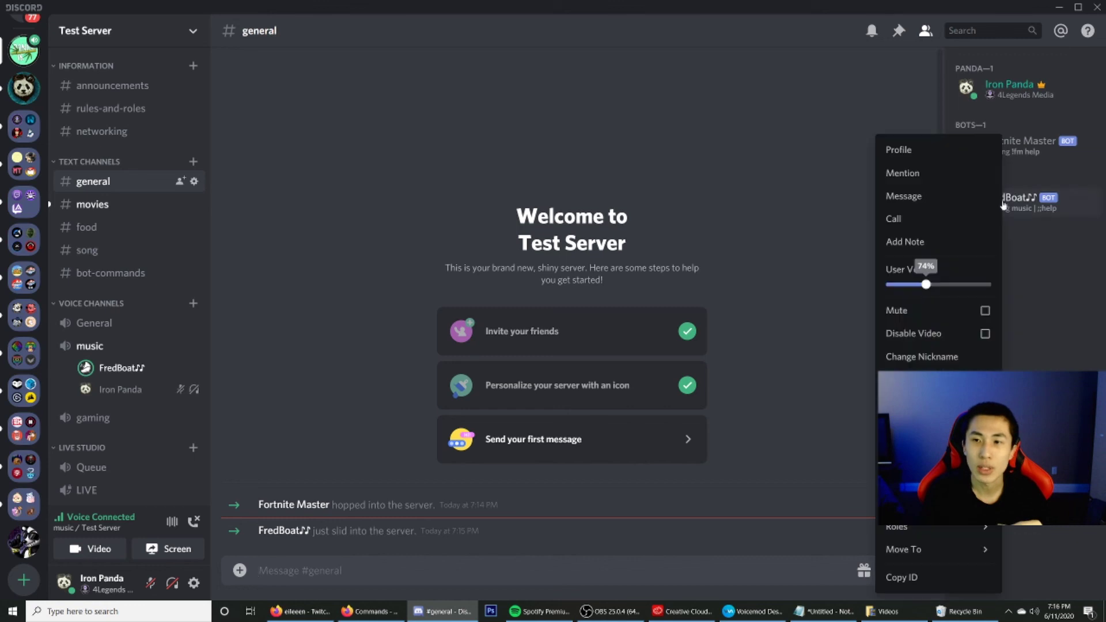
mouse_move(932, 526)
left_click(833, 578)
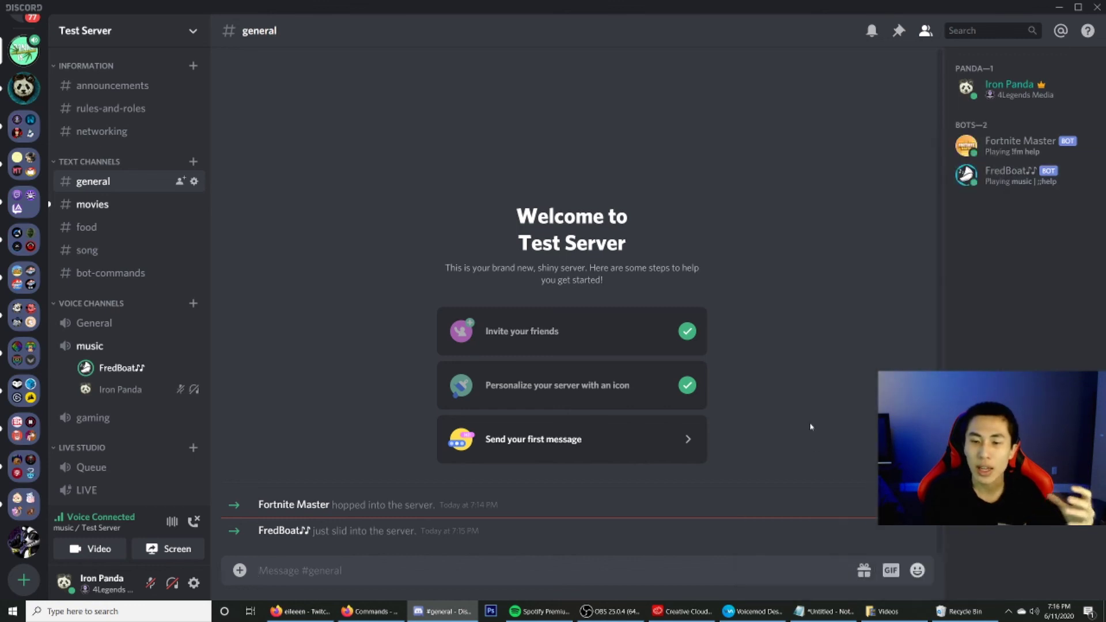